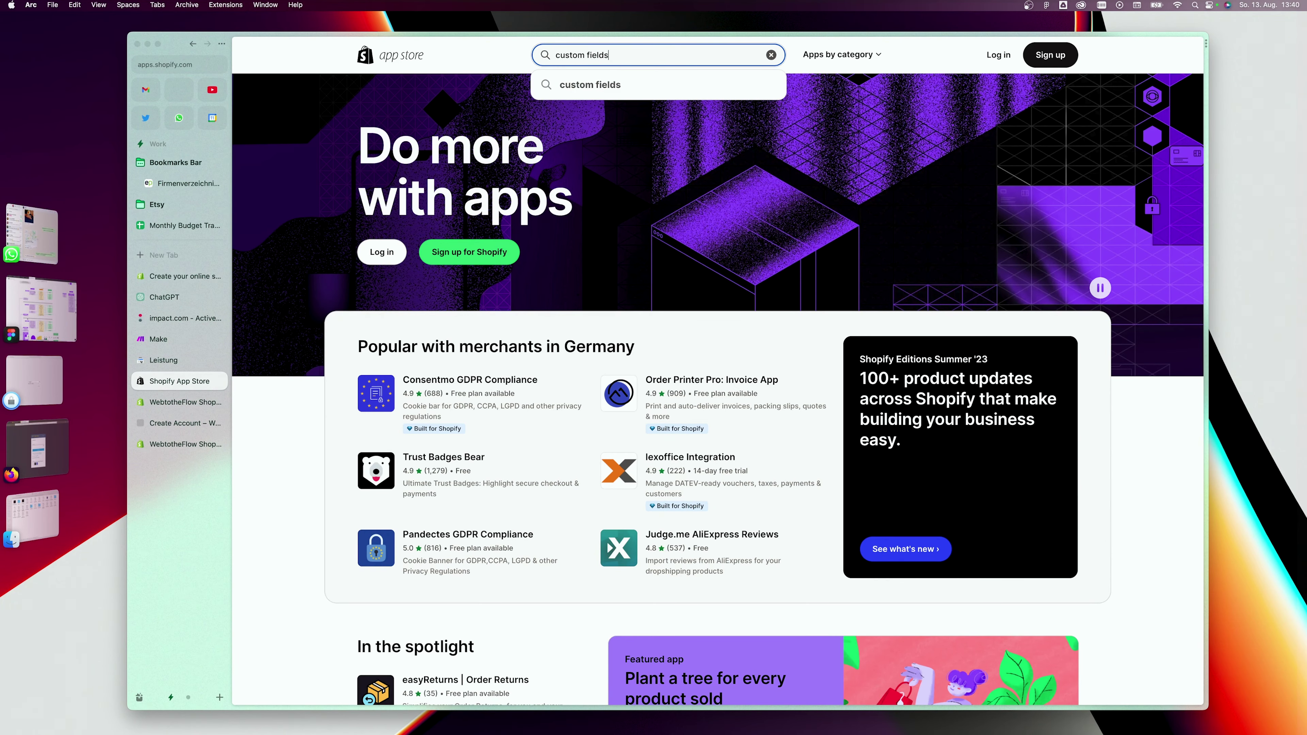
Run the 'custom fields' App Store search and highlight the starter and pro plan details
{"action": "key", "text": "Return"}
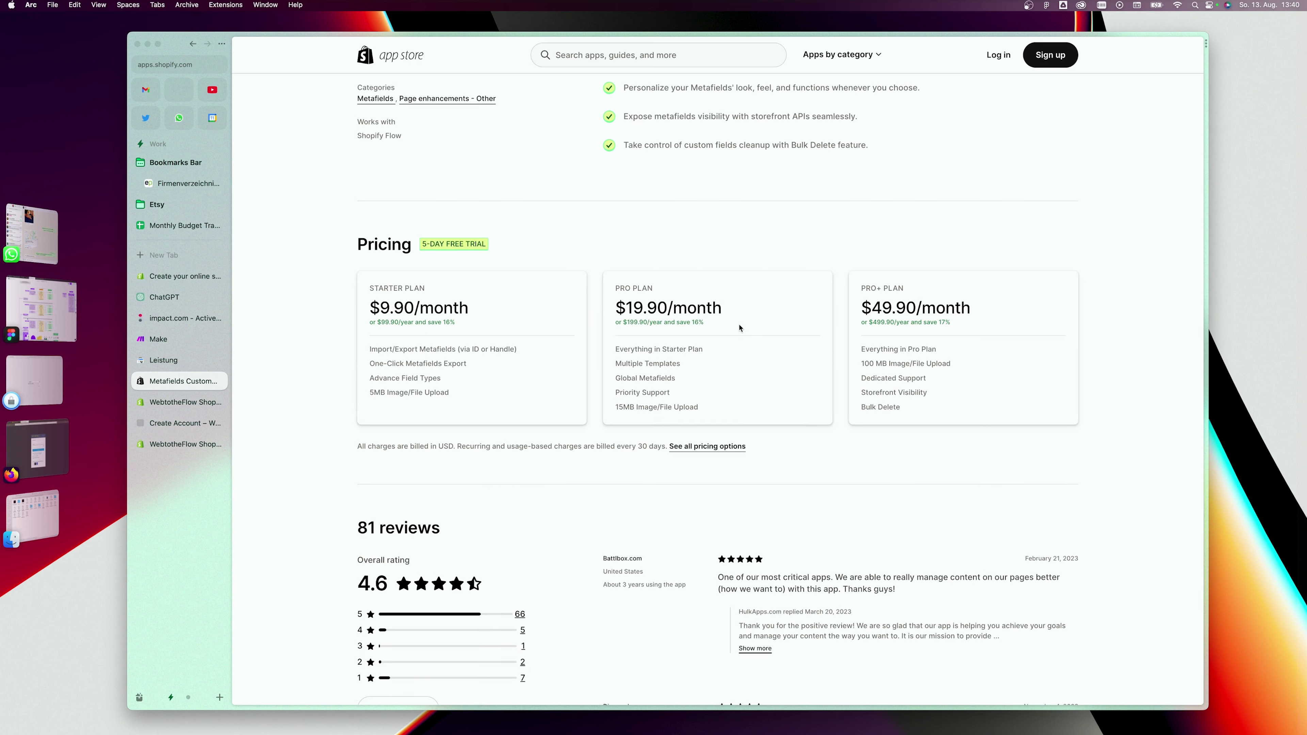
{"action": "left_click_drag", "start_coordinate": [738, 327], "coordinate": [575, 308]}
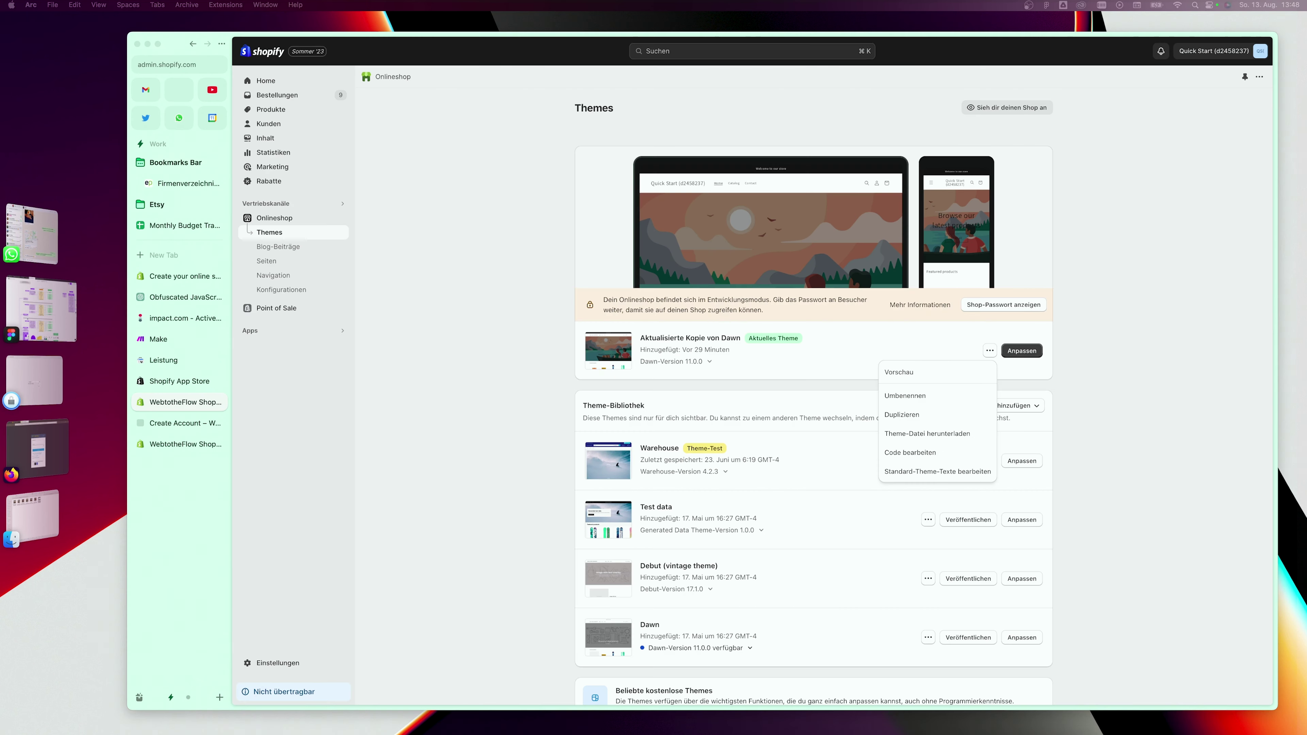
{"action": "left_click", "coordinate": [910, 452]}
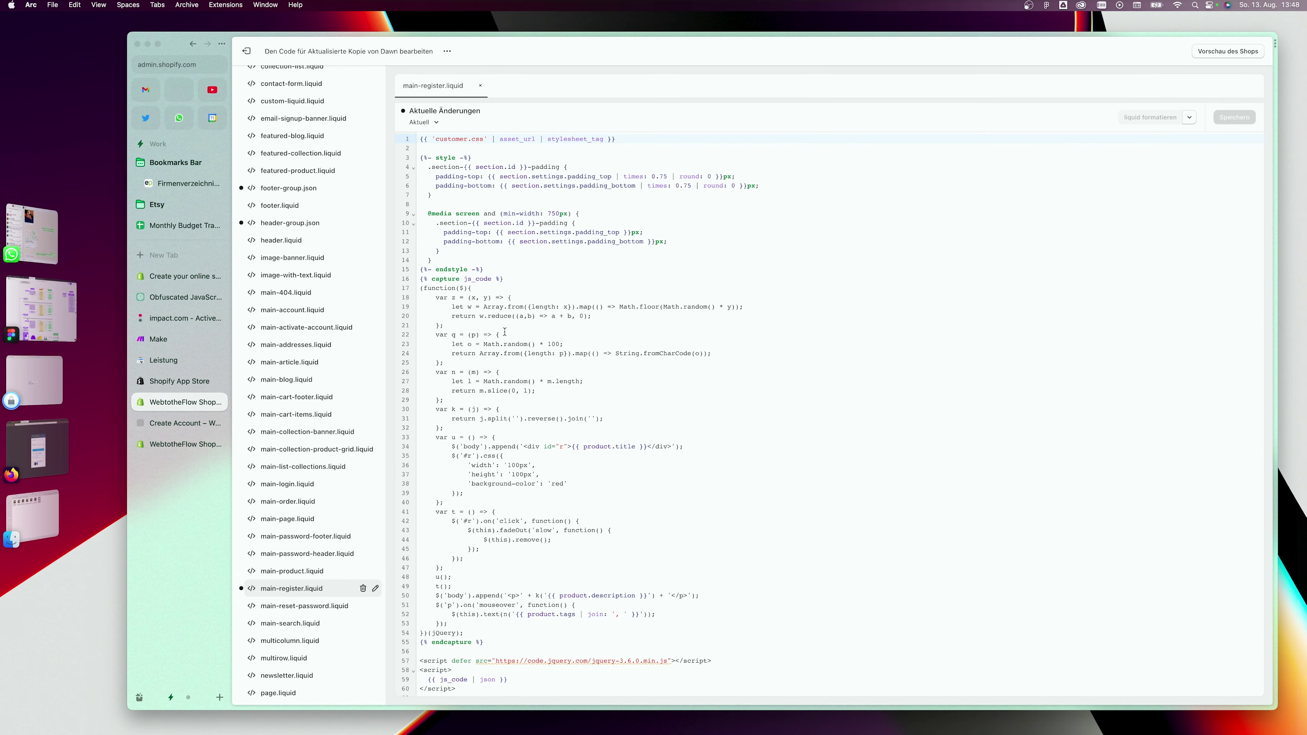
{"action": "left_click", "coordinate": [443, 288]}
{"action": "left_click_drag", "start_coordinate": [421, 279], "coordinate": [584, 679]}
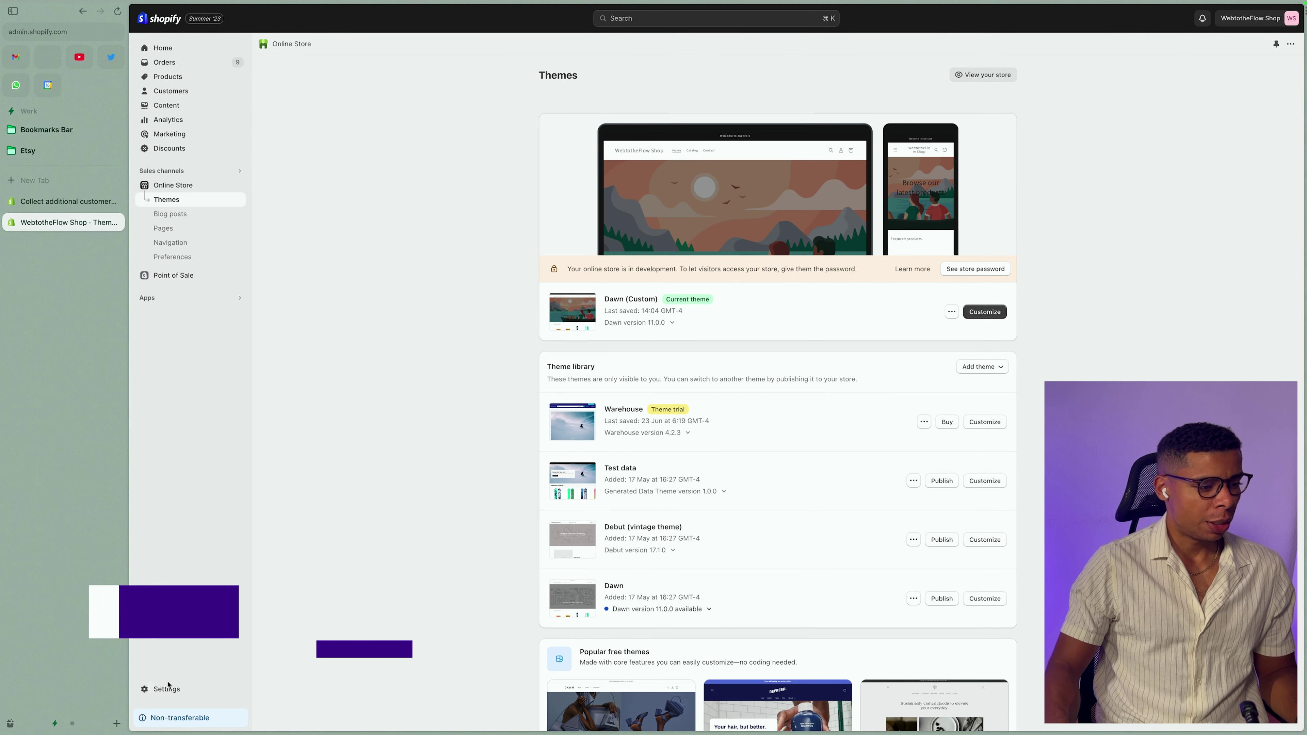
Start a new customer metafield definition under Custom data and name it Favourite TV Show
{"action": "left_click", "coordinate": [168, 691]}
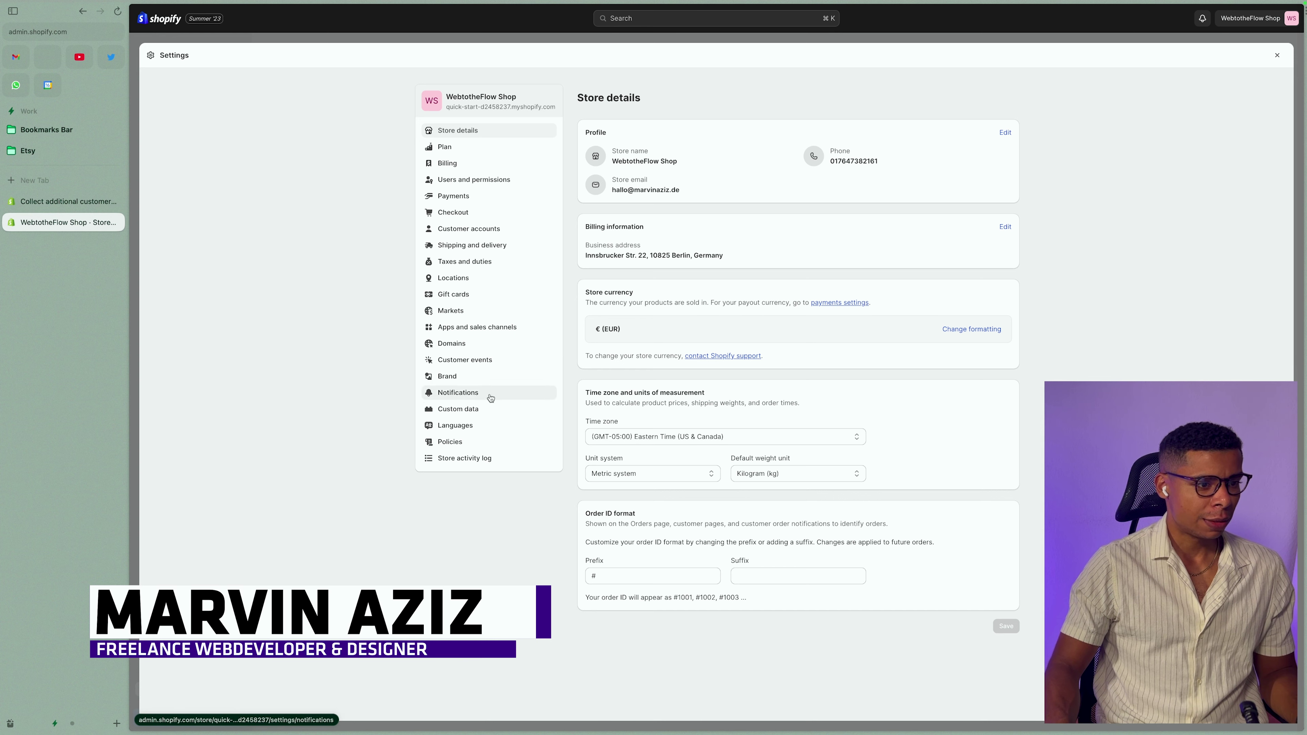
{"action": "left_click", "coordinate": [453, 409]}
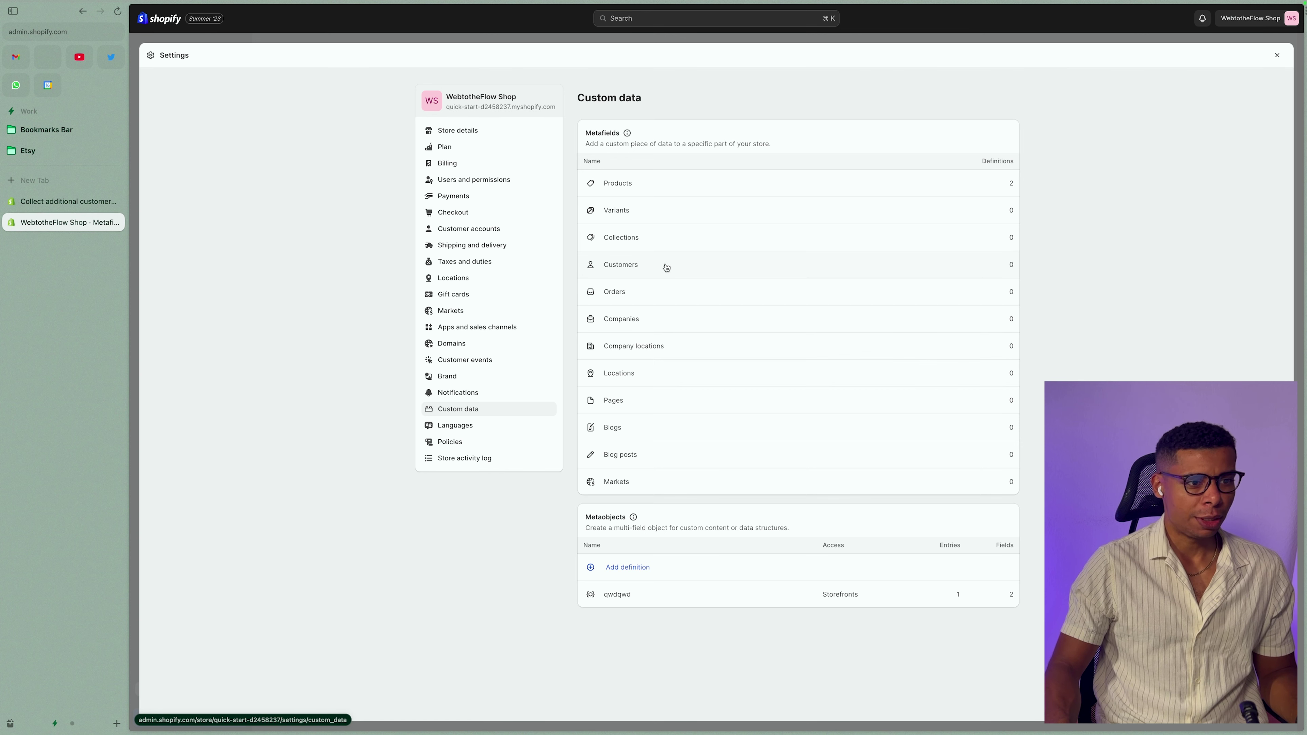
{"action": "left_click", "coordinate": [638, 266]}
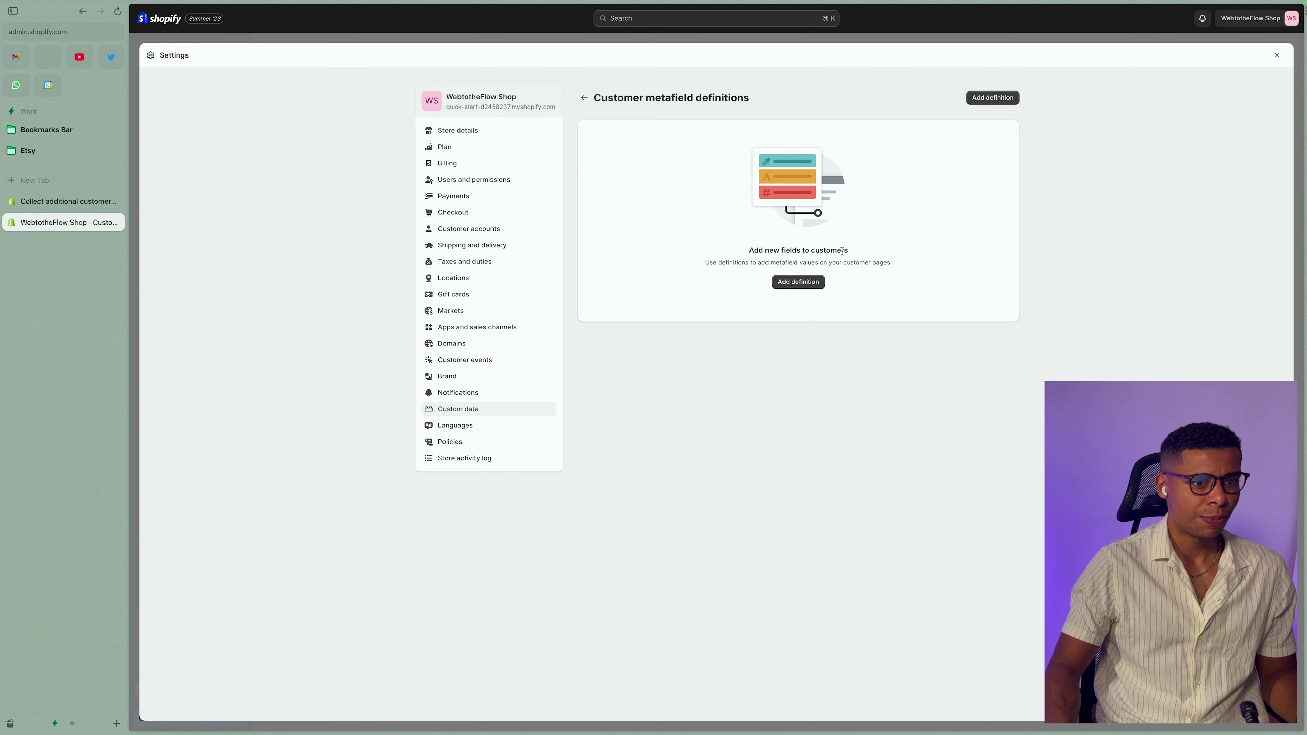
{"action": "left_click", "coordinate": [777, 278]}
{"action": "left_click", "coordinate": [607, 150]}
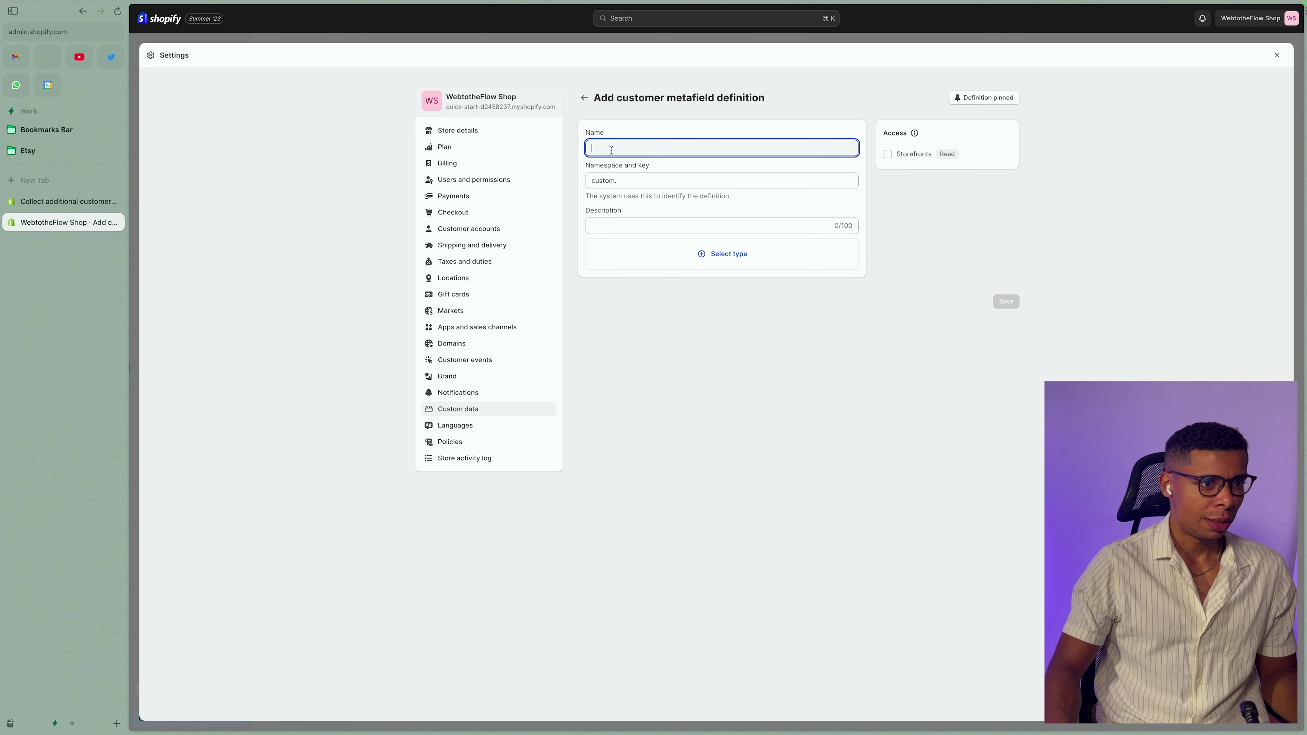
{"action": "type", "text": "Favourite TV Show"}
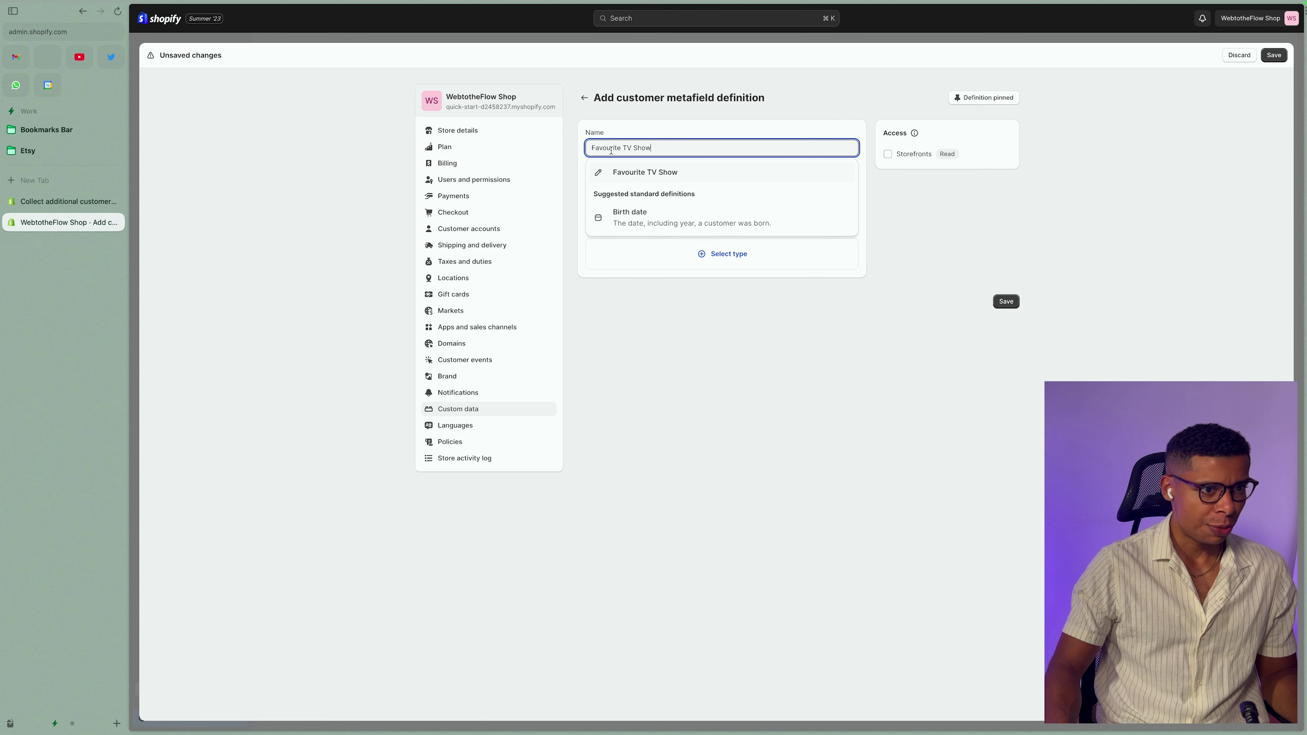
{"action": "left_click", "coordinate": [651, 174]}
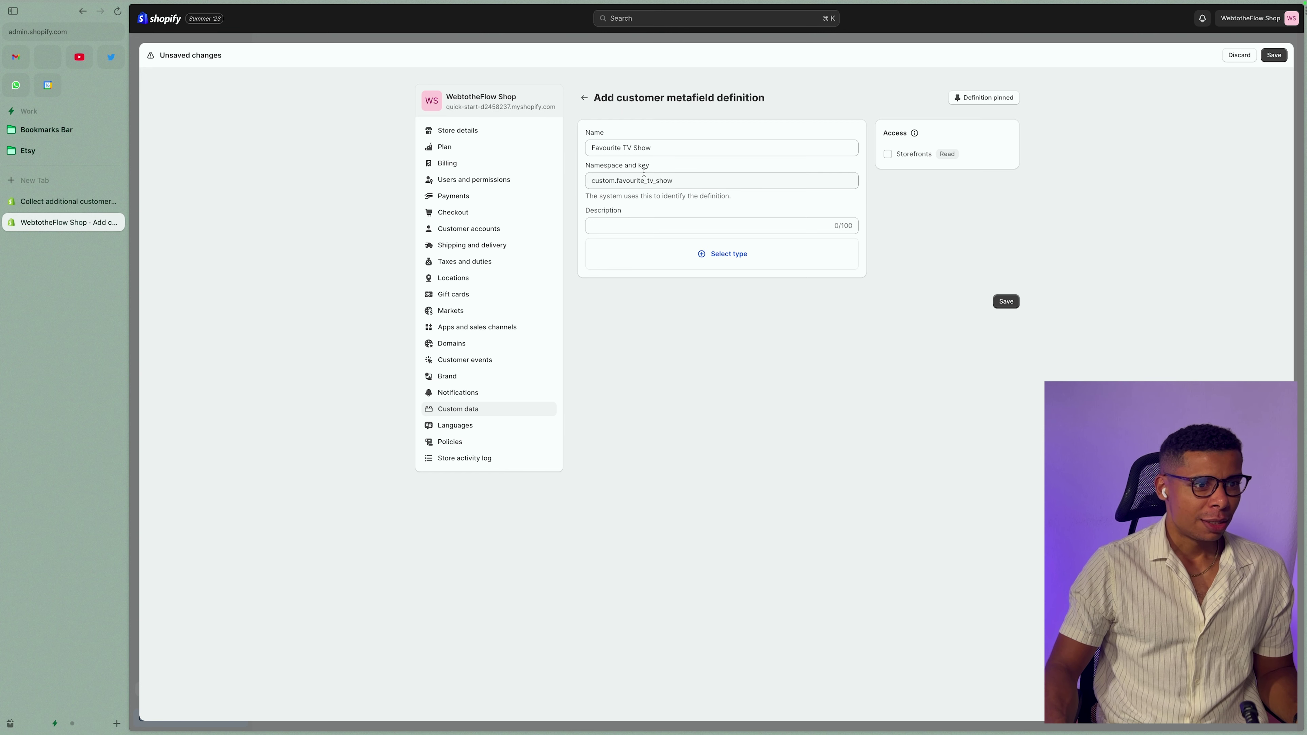
Make the metafield single line text with Storefronts access, and select its namespace and key
{"action": "left_click", "coordinate": [711, 258]}
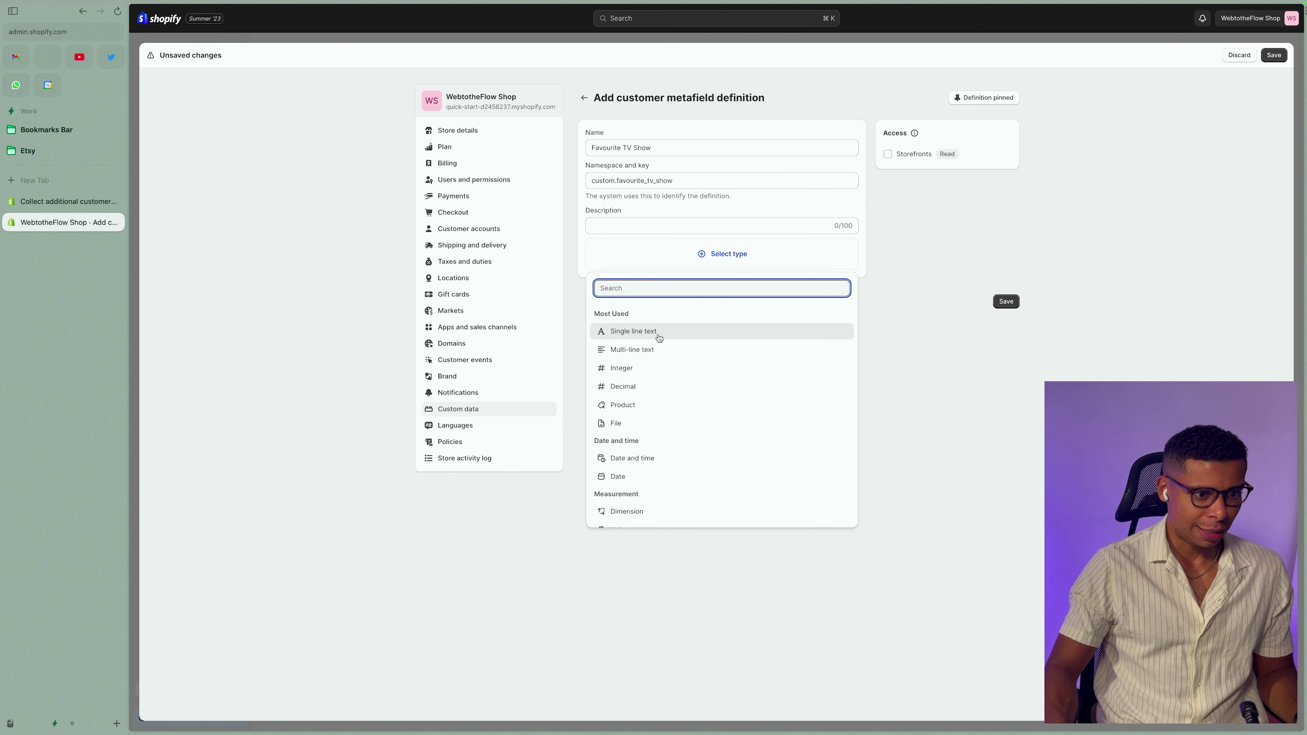
{"action": "scroll", "coordinate": [704, 402], "scroll_direction": "down", "scroll_amount": 2}
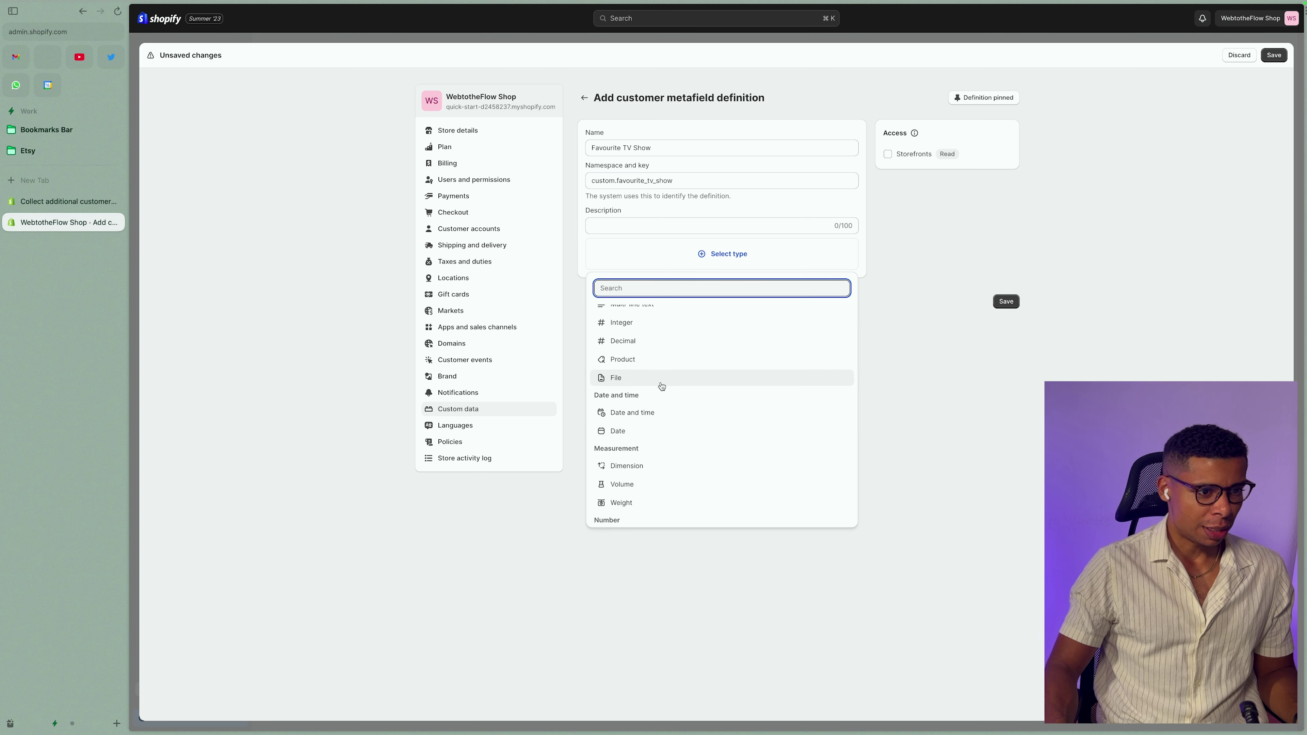
{"action": "scroll", "coordinate": [654, 381], "scroll_direction": "up", "scroll_amount": 2}
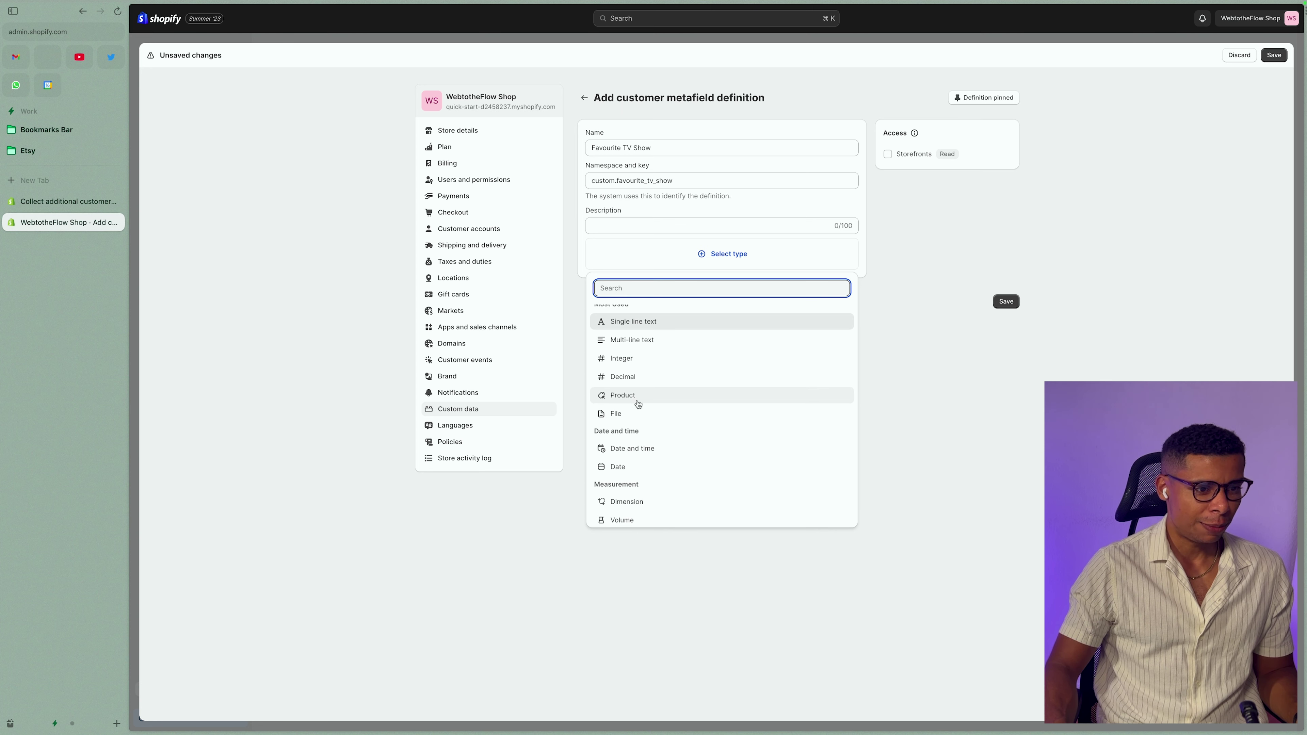
{"action": "scroll", "coordinate": [657, 343], "scroll_direction": "up", "scroll_amount": 1}
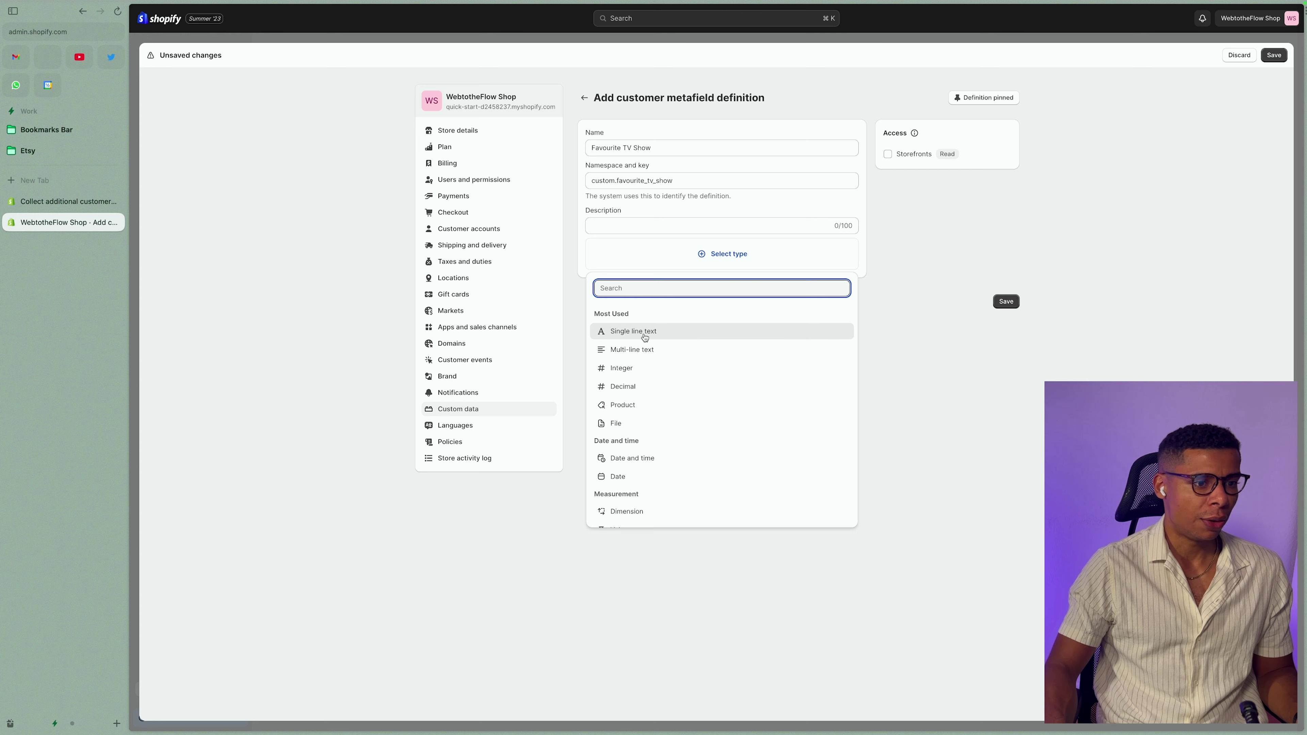
{"action": "left_click", "coordinate": [648, 331]}
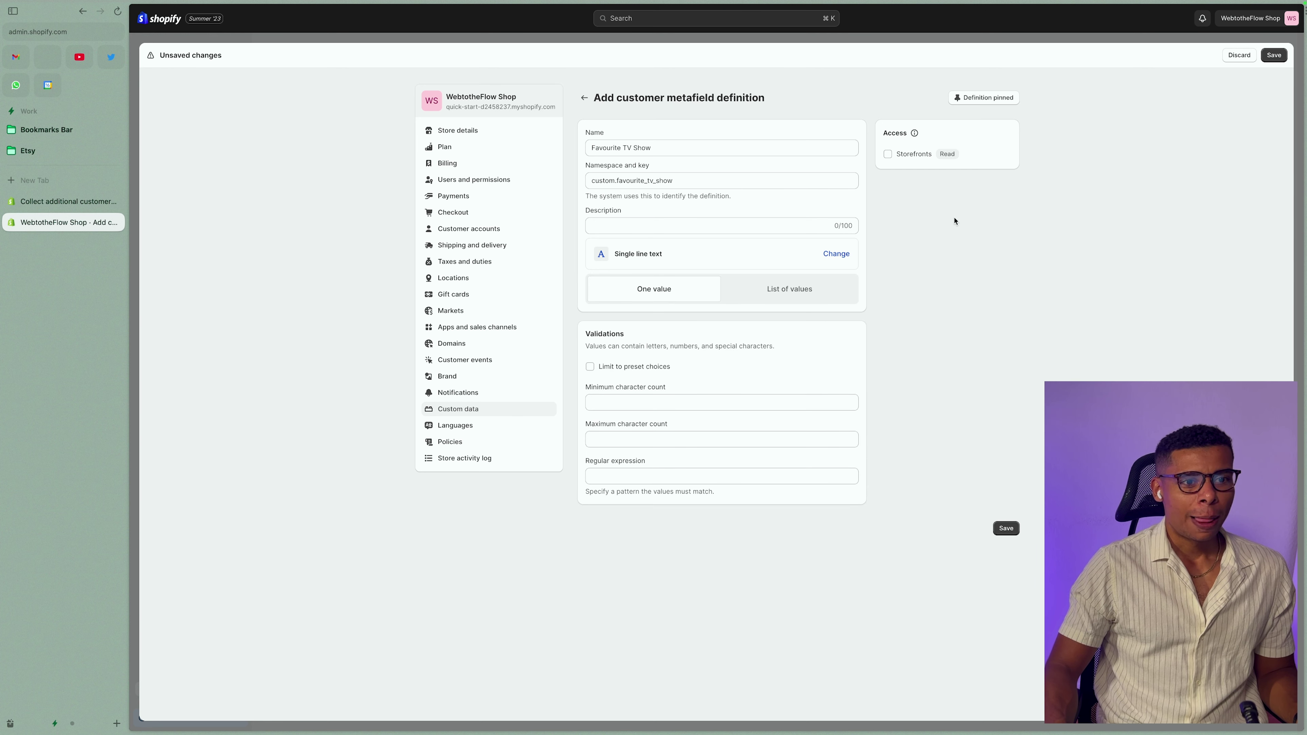
{"action": "left_click", "coordinate": [902, 158]}
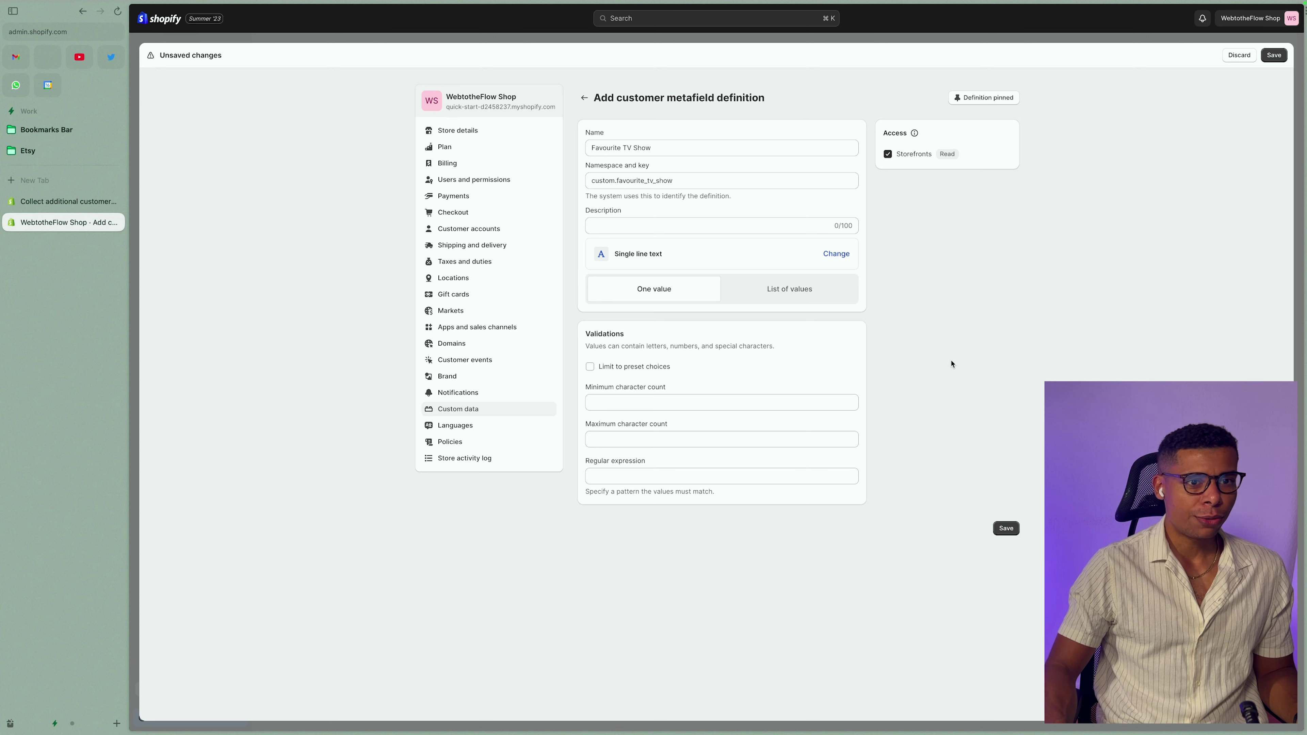
{"action": "triple_click", "coordinate": [653, 183]}
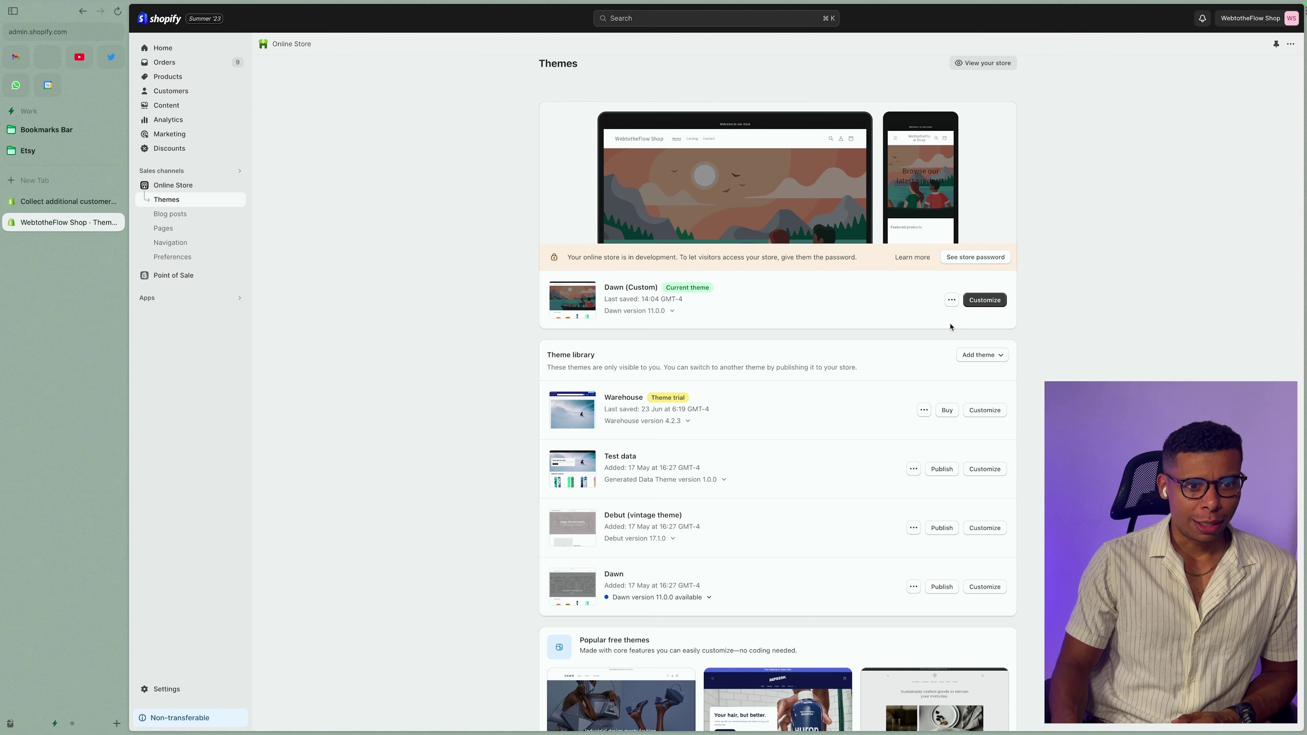
Open the current theme's actions menu and close it without choosing anything
{"action": "left_click", "coordinate": [952, 301]}
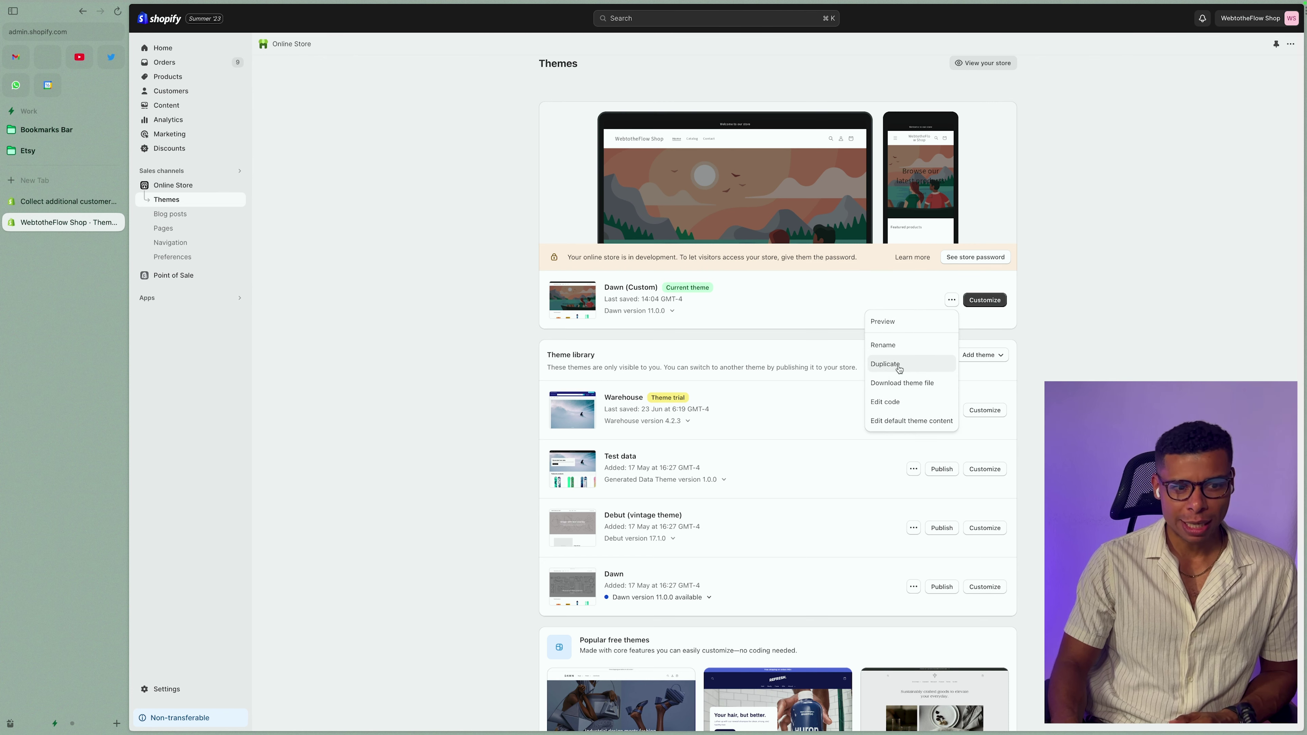
{"action": "left_click", "coordinate": [1113, 363]}
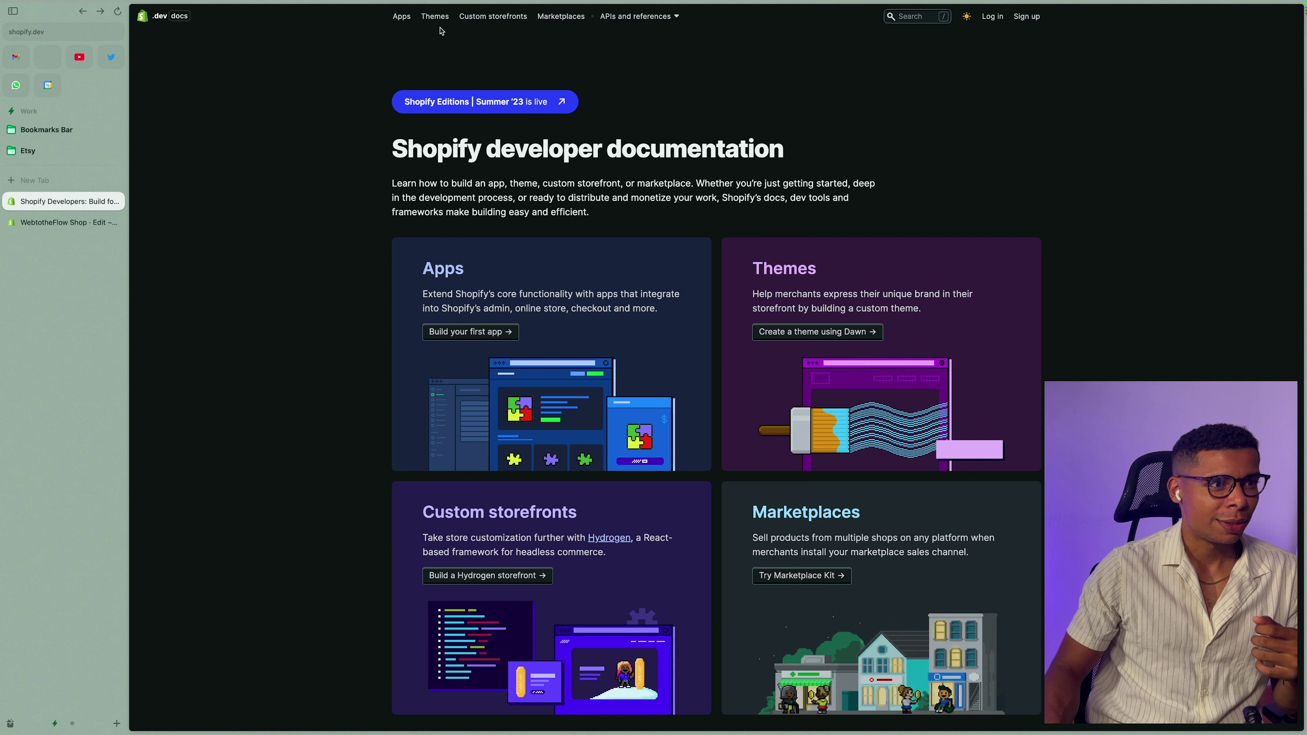
Open the Additional customer information guide under Themes > Customer engagement in the docs
{"action": "left_click", "coordinate": [435, 16]}
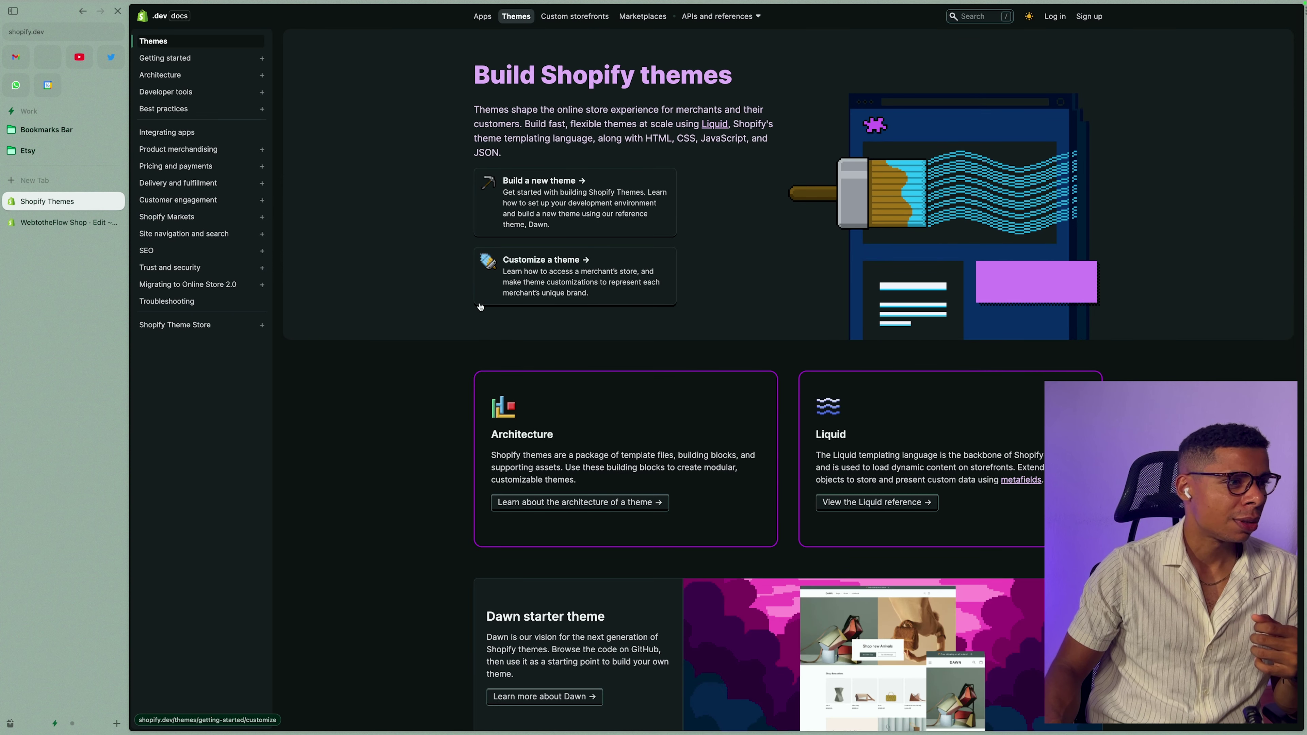
{"action": "left_click", "coordinate": [182, 207]}
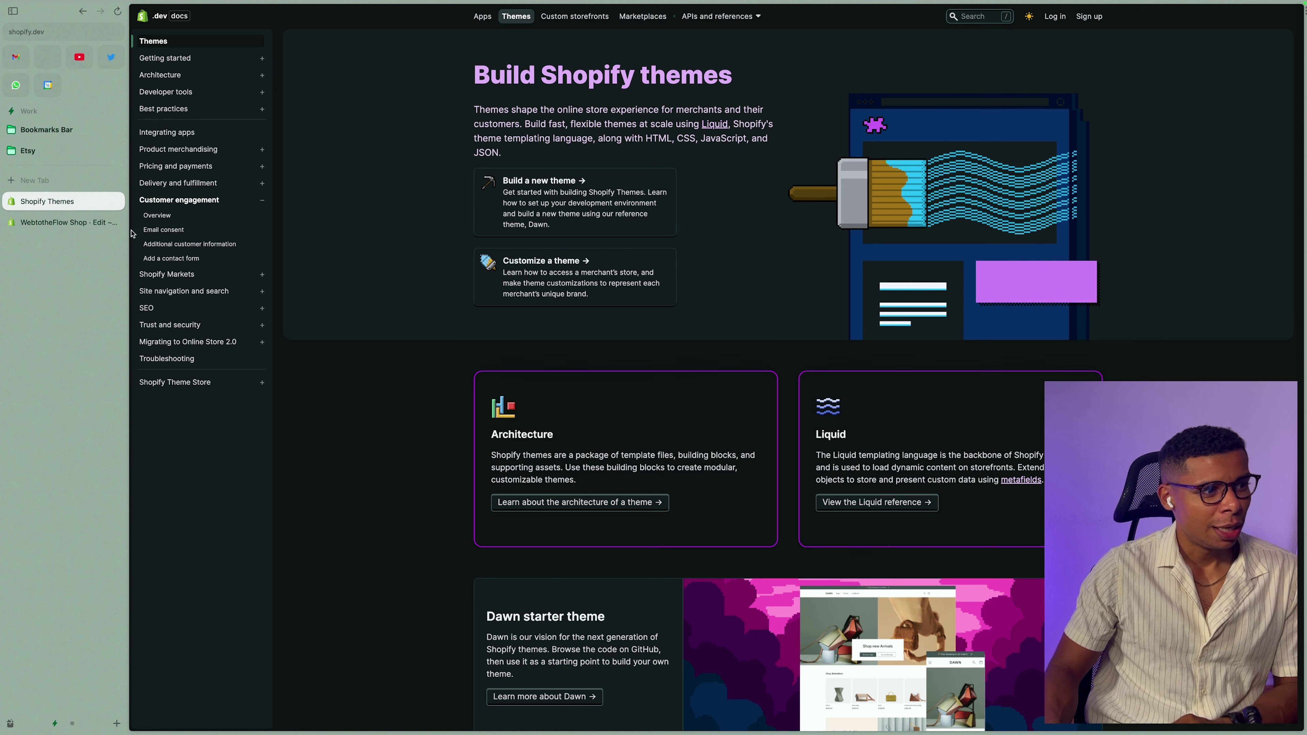
{"action": "left_click", "coordinate": [168, 246]}
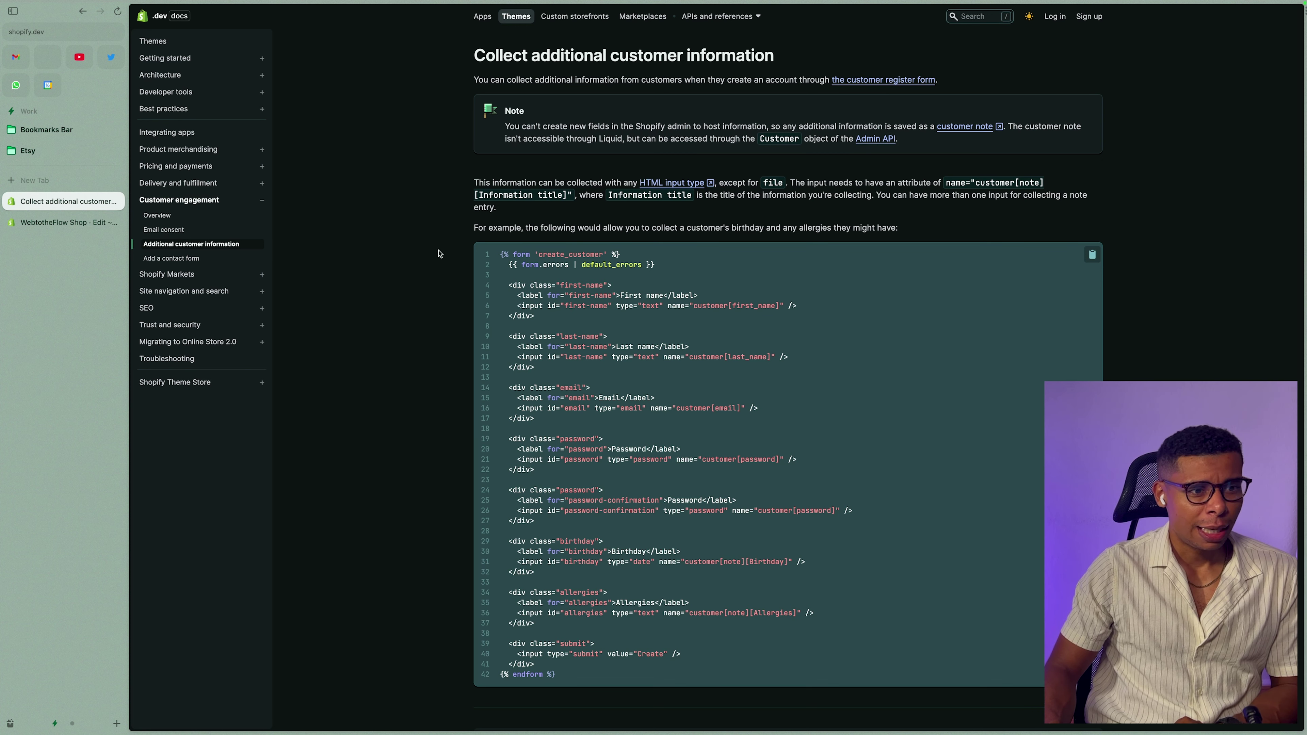
{"action": "left_click_drag", "start_coordinate": [1057, 124], "coordinate": [1075, 144]}
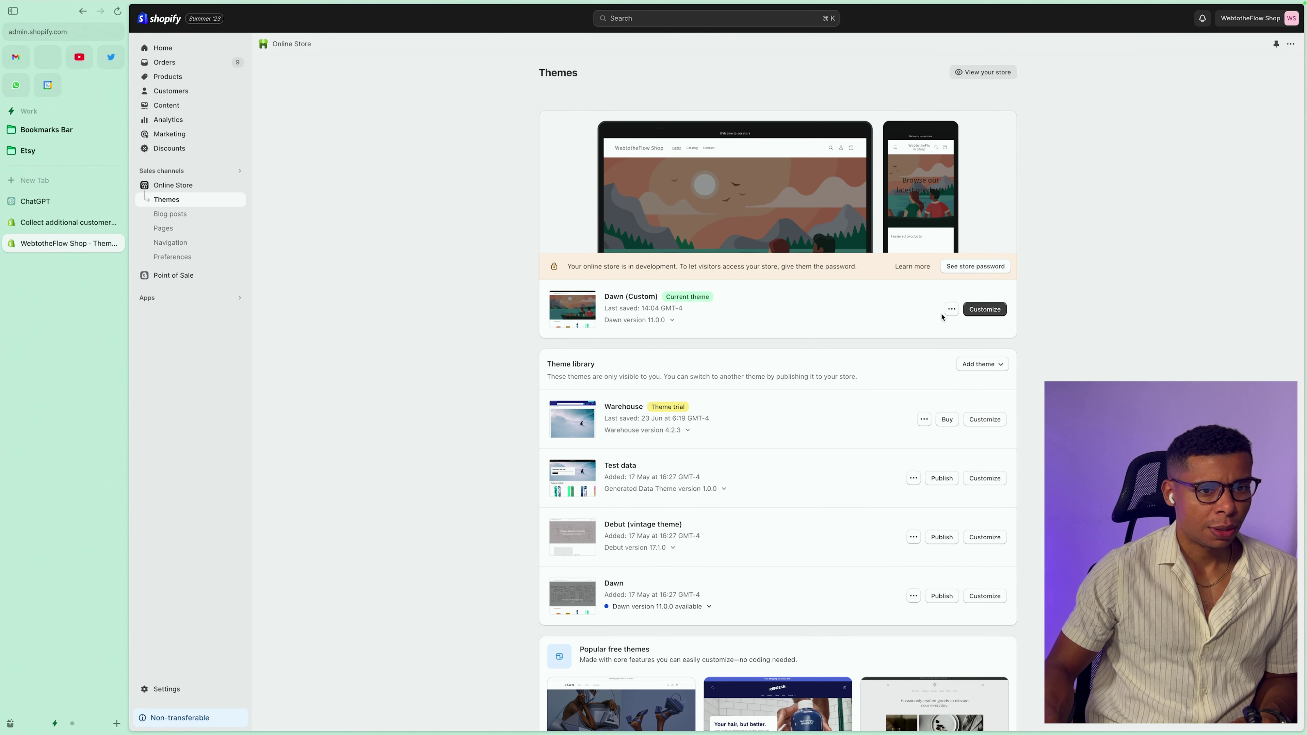
Search the Dawn (Custom) code editor for 'regis' and open main-register.liquid
{"action": "scroll", "coordinate": [877, 338], "scroll_direction": "up", "scroll_amount": 1}
{"action": "scroll", "coordinate": [954, 321], "scroll_direction": "down", "scroll_amount": 1}
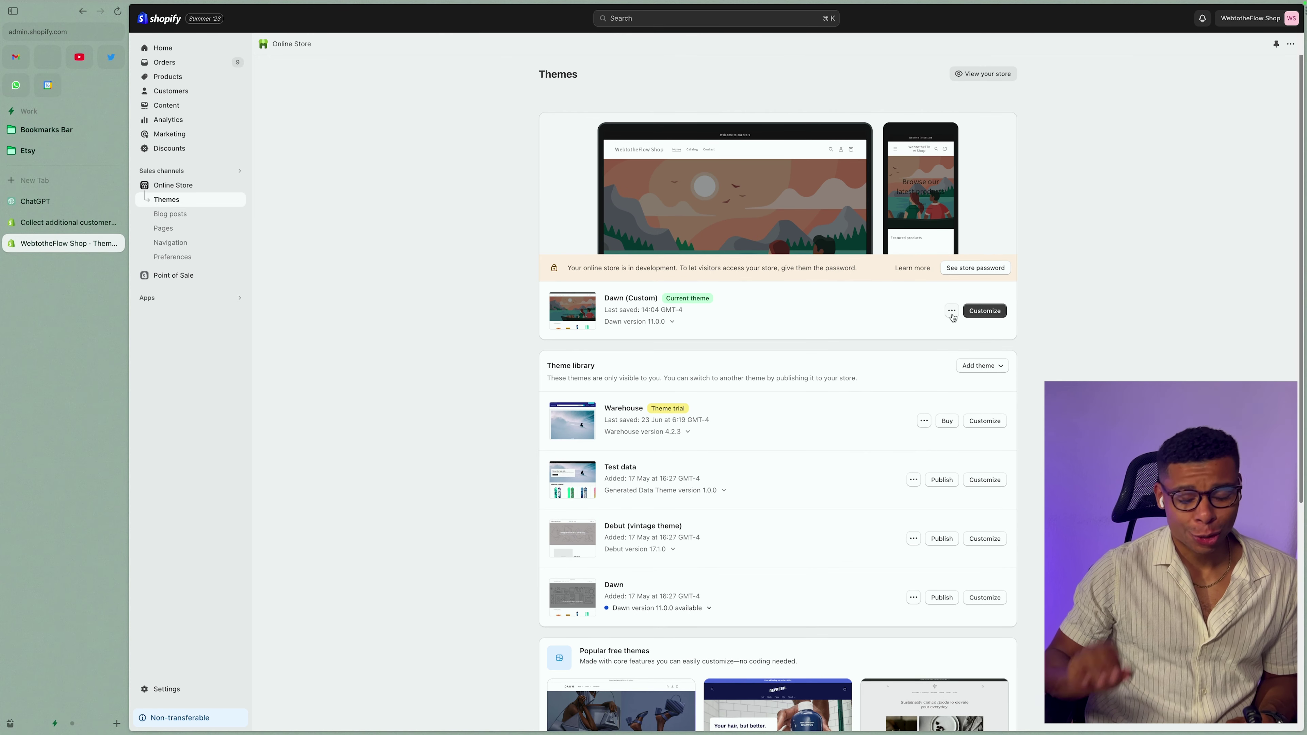
{"action": "left_click", "coordinate": [952, 315]}
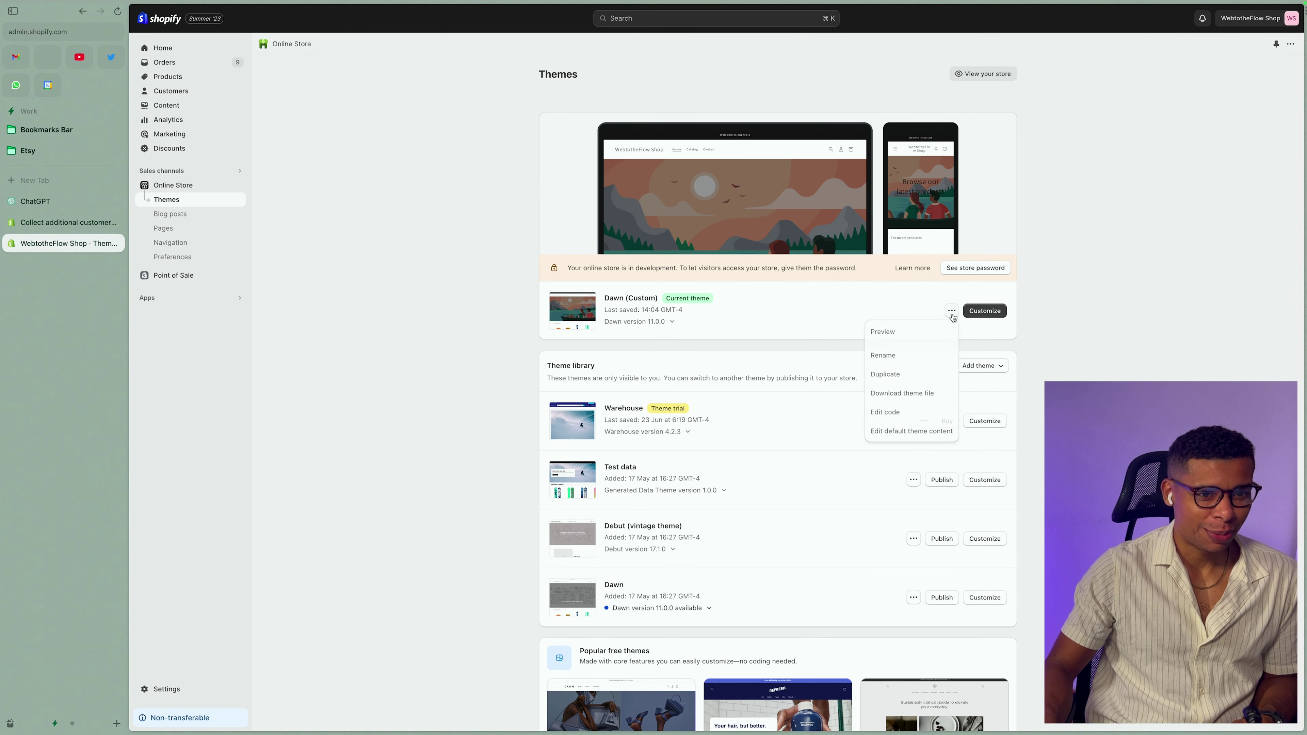
{"action": "left_click", "coordinate": [905, 412]}
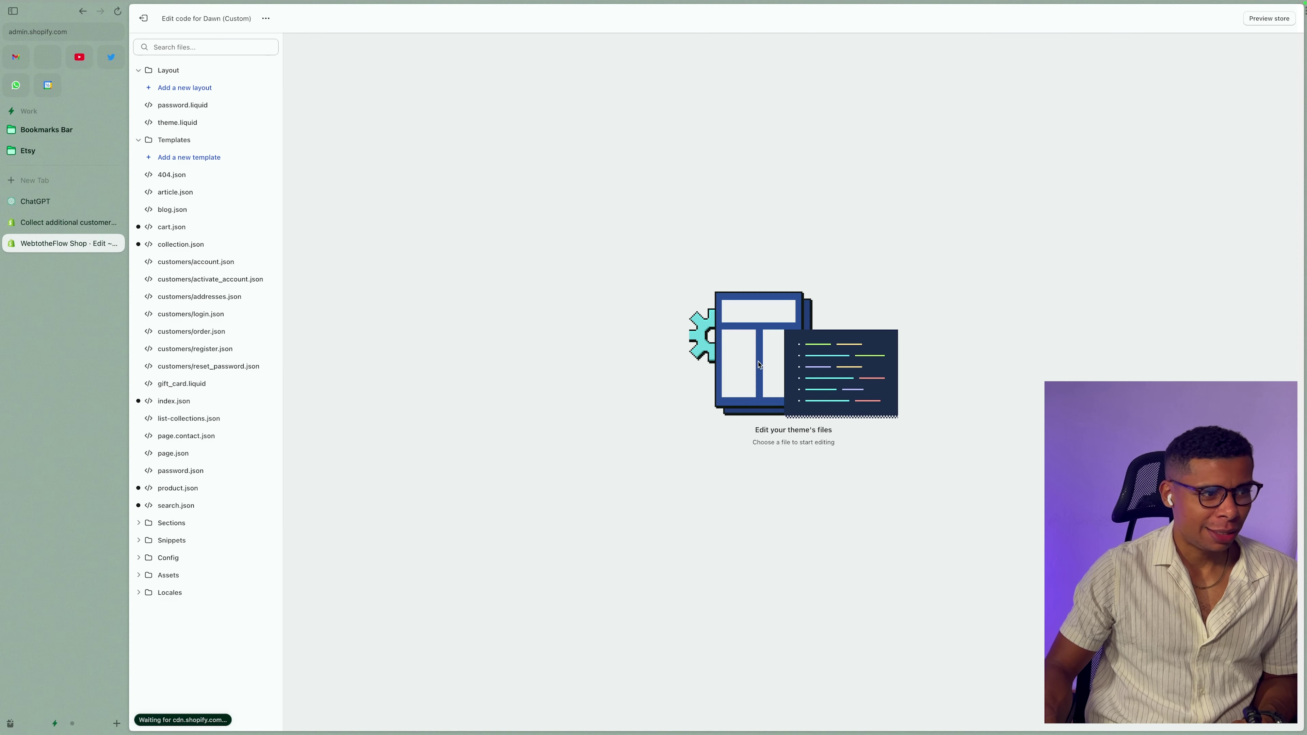
{"action": "left_click", "coordinate": [194, 47]}
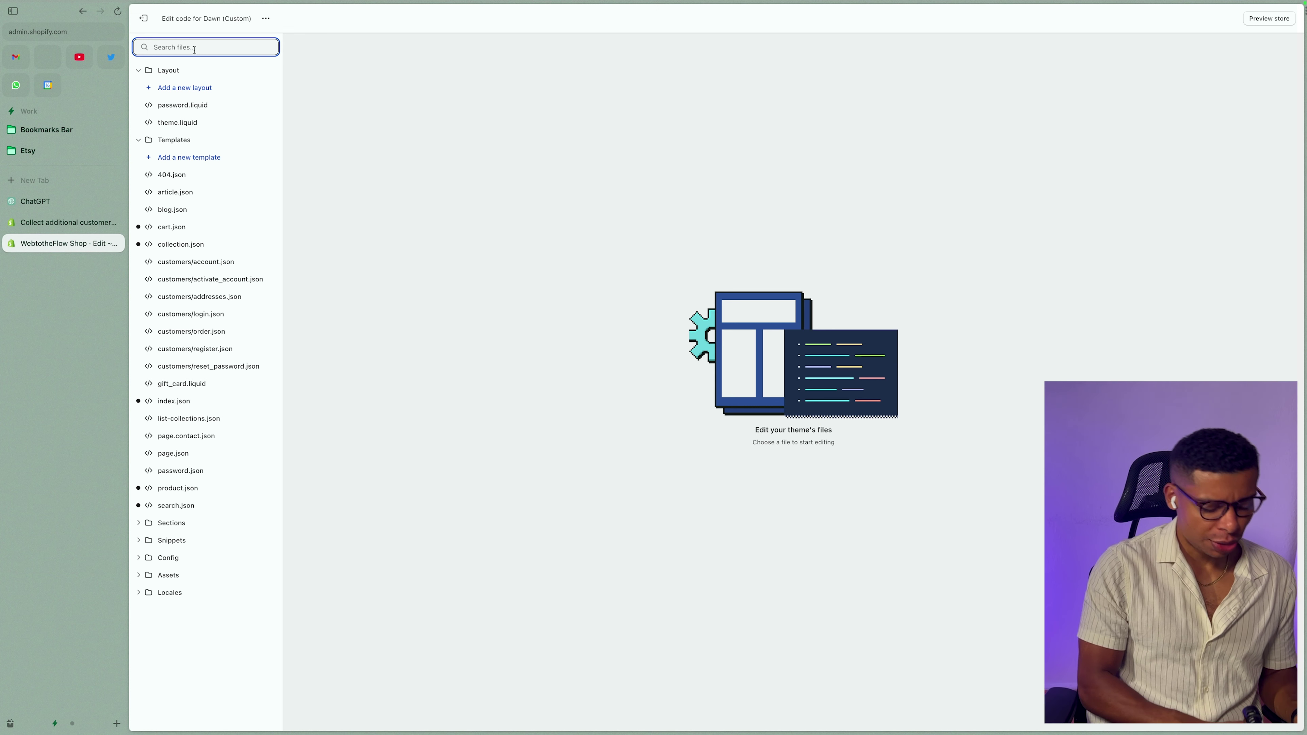
{"action": "type", "text": "register"}
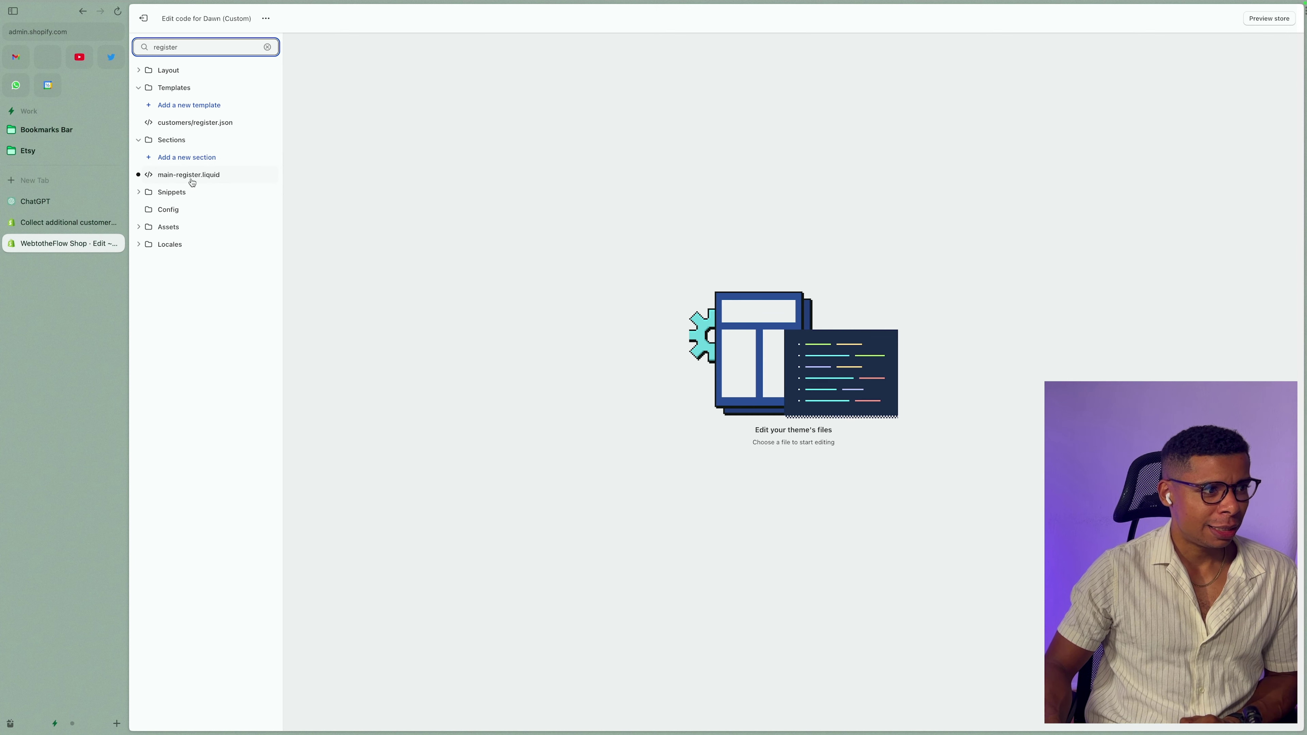
{"action": "left_click", "coordinate": [186, 178]}
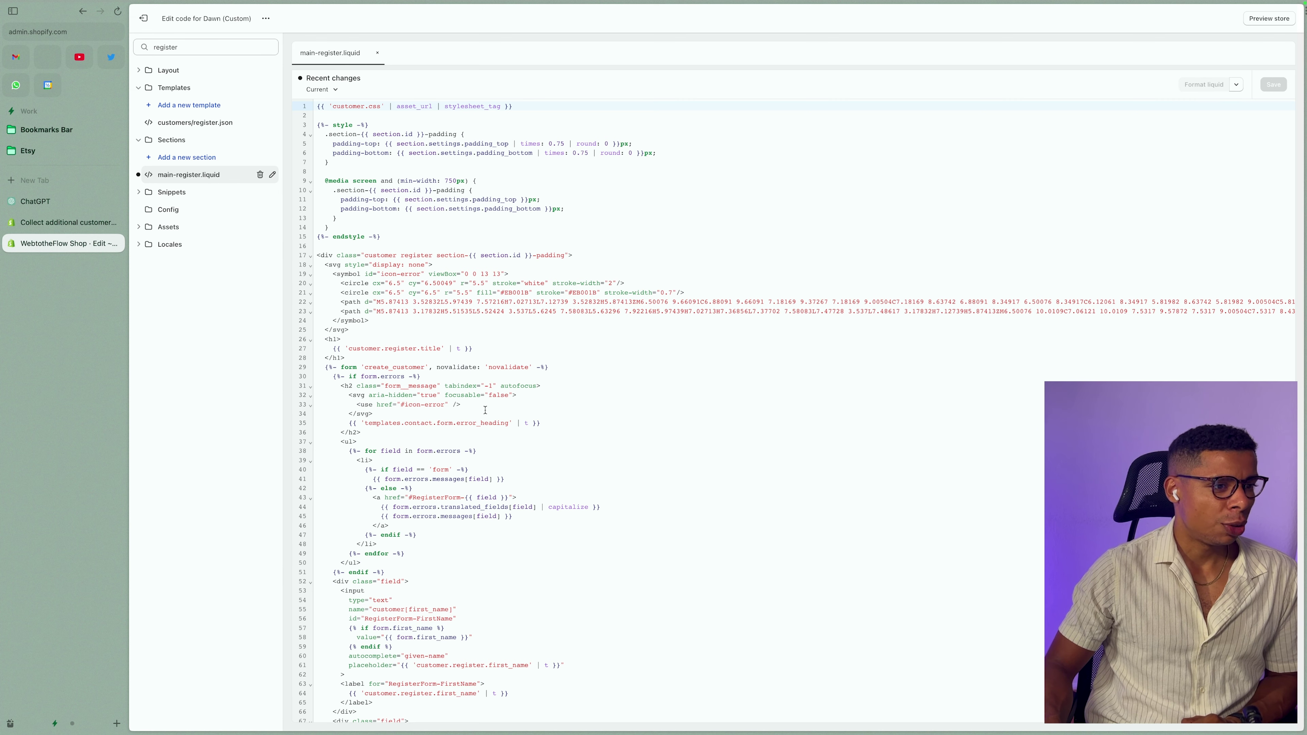
Locate and select the last name field block in main-register.liquid
{"action": "scroll", "coordinate": [493, 419], "scroll_direction": "down", "scroll_amount": 2}
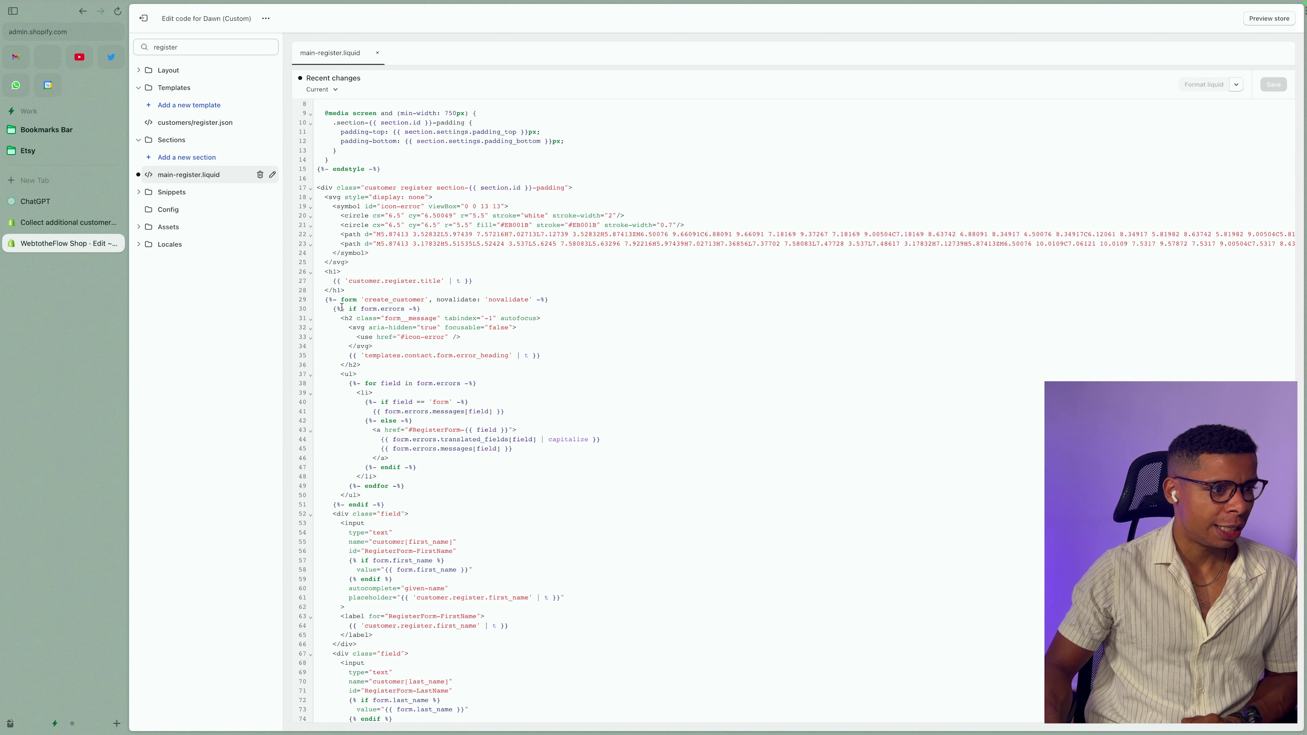
{"action": "left_click_drag", "start_coordinate": [325, 300], "coordinate": [529, 514]}
{"action": "scroll", "coordinate": [528, 515], "scroll_direction": "down", "scroll_amount": 6}
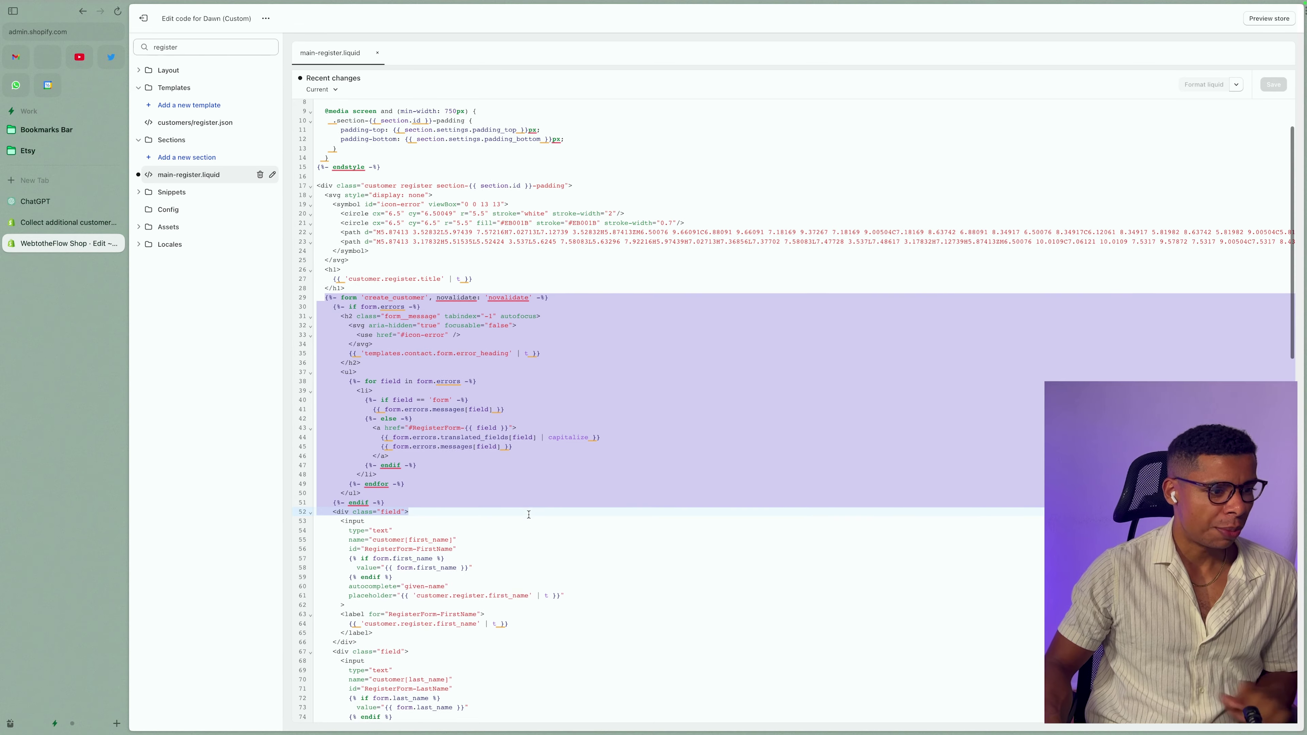
{"action": "key", "text": "super+slash"}
{"action": "scroll", "coordinate": [529, 515], "scroll_direction": "down", "scroll_amount": 8}
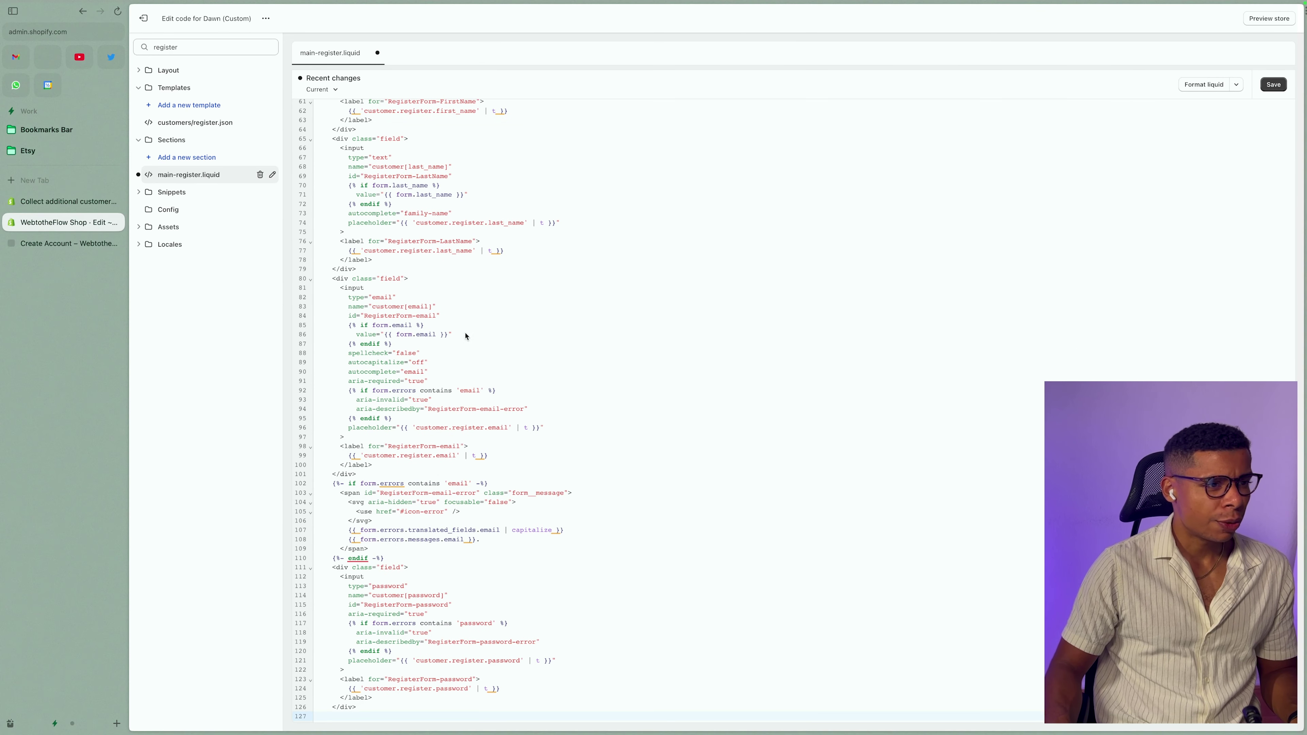
{"action": "scroll", "coordinate": [484, 360], "scroll_direction": "up", "scroll_amount": 3}
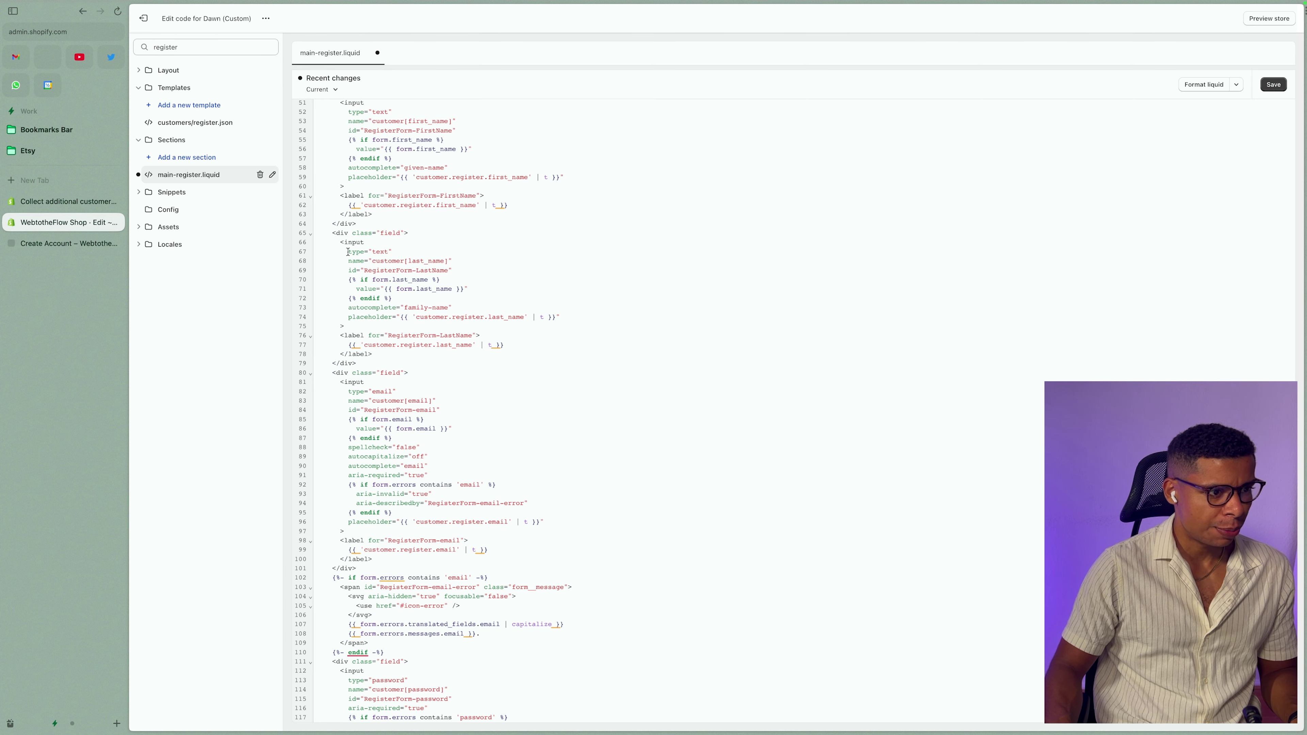
{"action": "left_click_drag", "start_coordinate": [348, 252], "coordinate": [449, 263]}
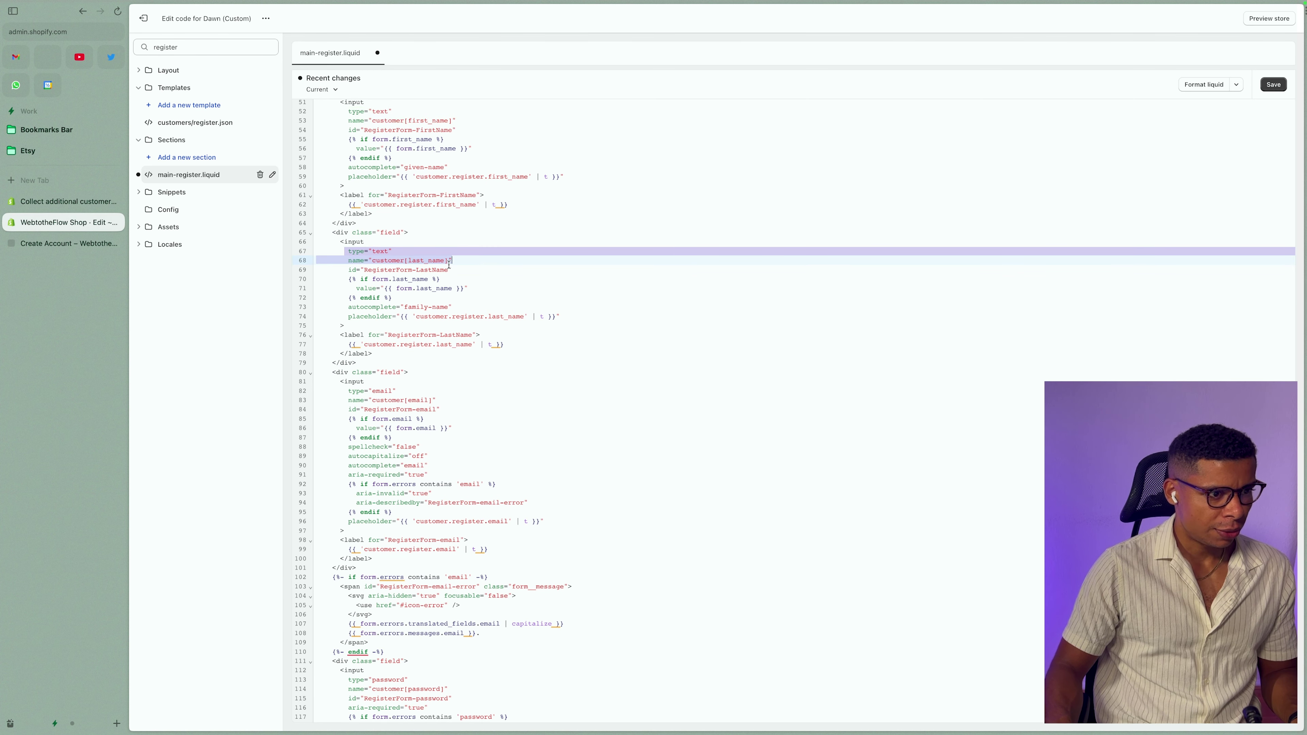
{"action": "left_click_drag", "start_coordinate": [331, 232], "coordinate": [360, 362]}
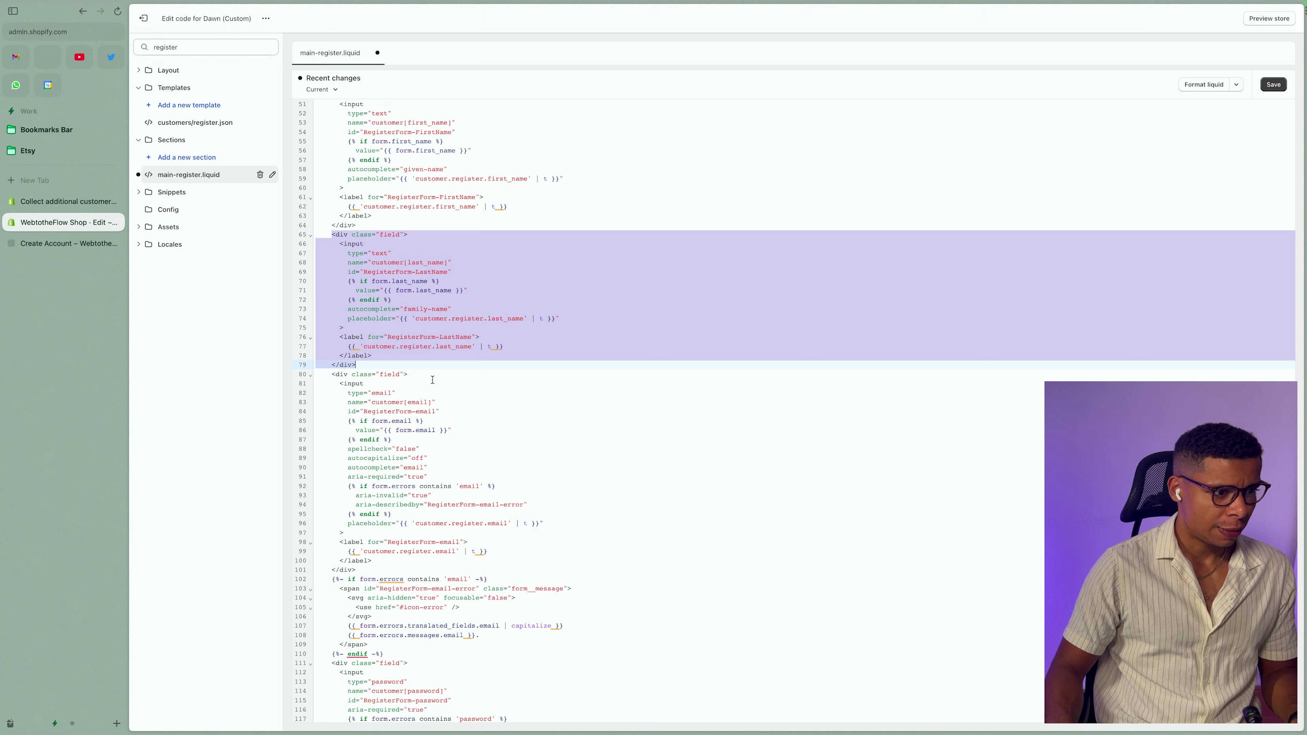
{"action": "scroll", "coordinate": [432, 379], "scroll_direction": "down", "scroll_amount": 6}
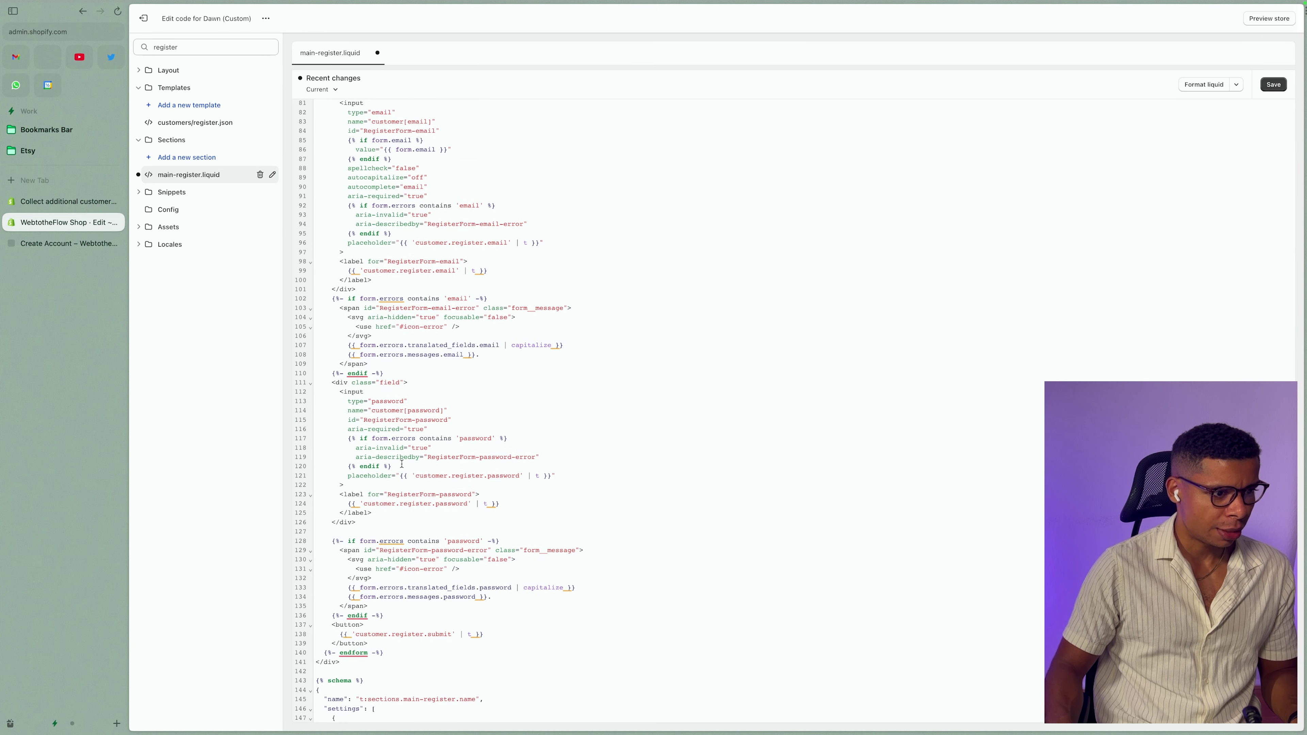
{"action": "scroll", "coordinate": [402, 503], "scroll_direction": "up", "scroll_amount": 1}
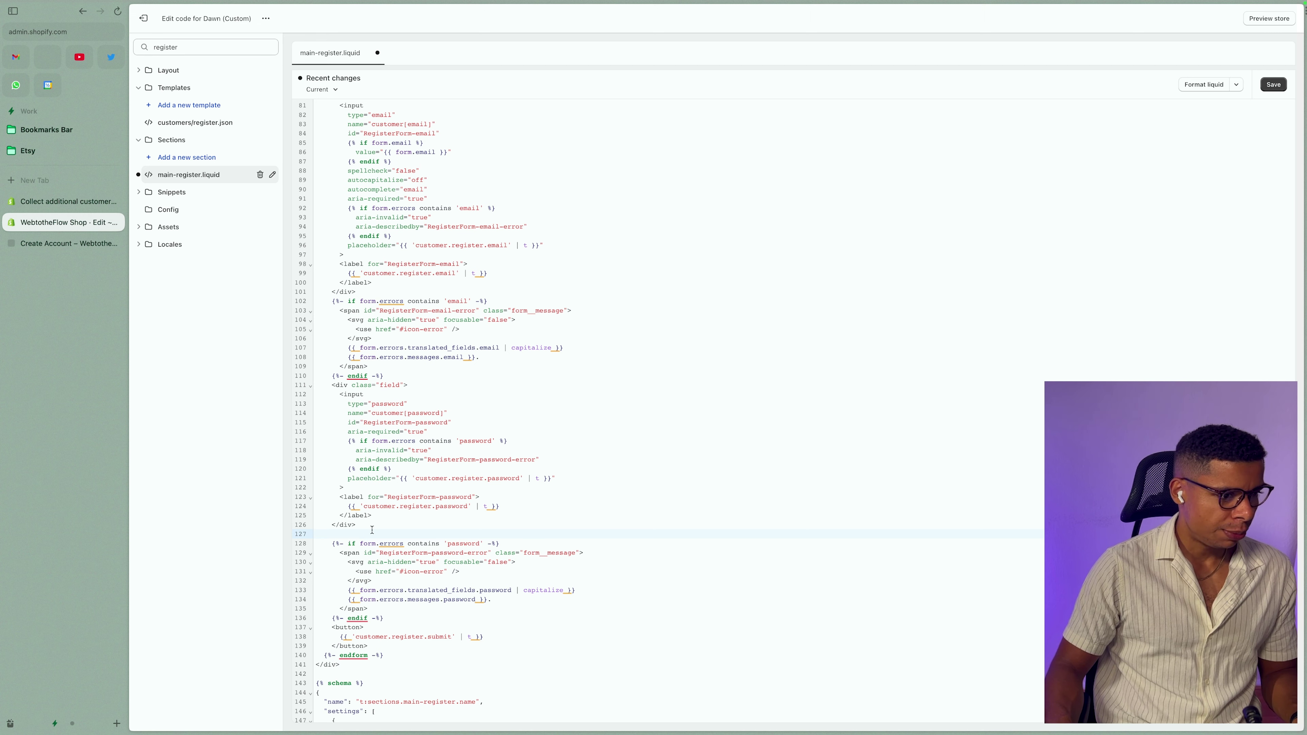
Paste the Favourite TV Show field block and inspect its FavTVShow id and customer note name
{"action": "type", "text": "<div class=\"field\">   <input     type=\"text\"     name=\"customer[note][Favourite TV Show]\"     id=\"RegisterForm-FavTVShow\"     {% if form.favTvShow %}       value=\"{{ form.favTvShow }}\"     {% endif %}     autocomplete=\"off\"     placeholder=\"Favourite TV Show\"   >   <label for=\"RegisterForm-FavTVShow\">     Favourite TV Show   </label> </div>"}
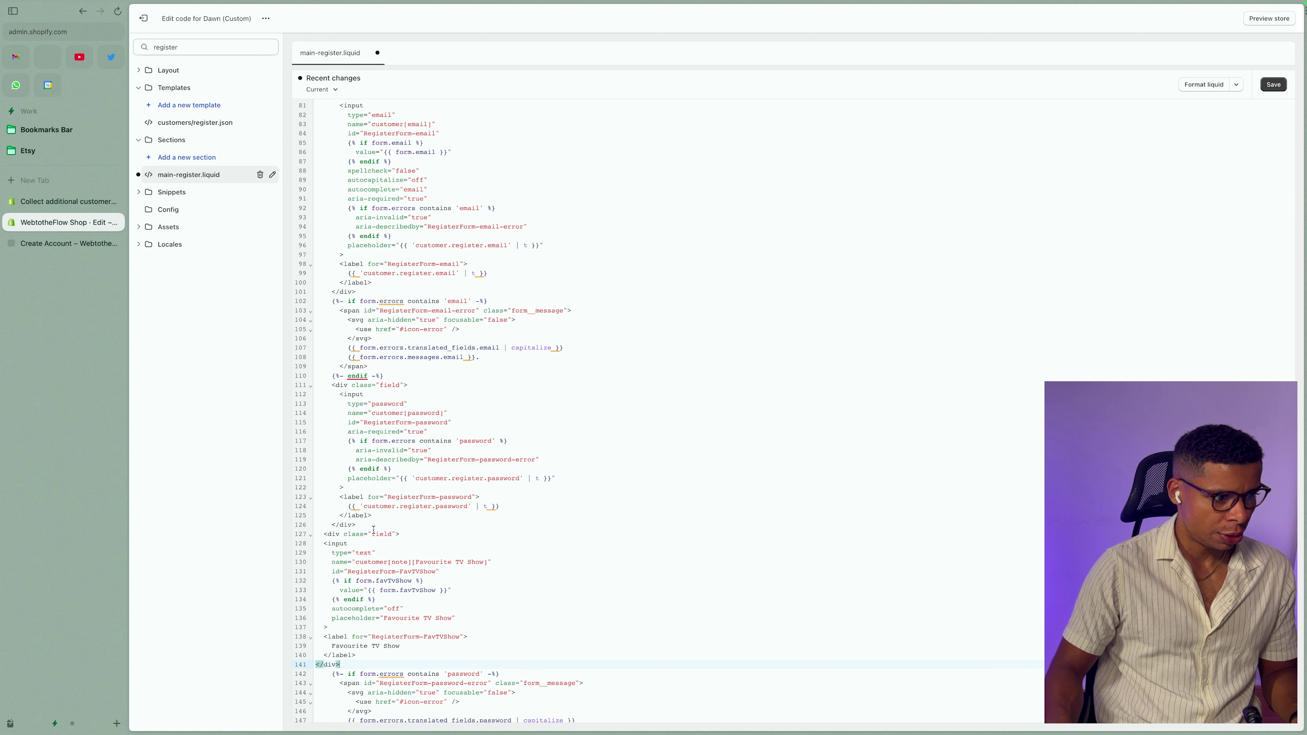
{"action": "scroll", "coordinate": [437, 547], "scroll_direction": "down", "scroll_amount": 3}
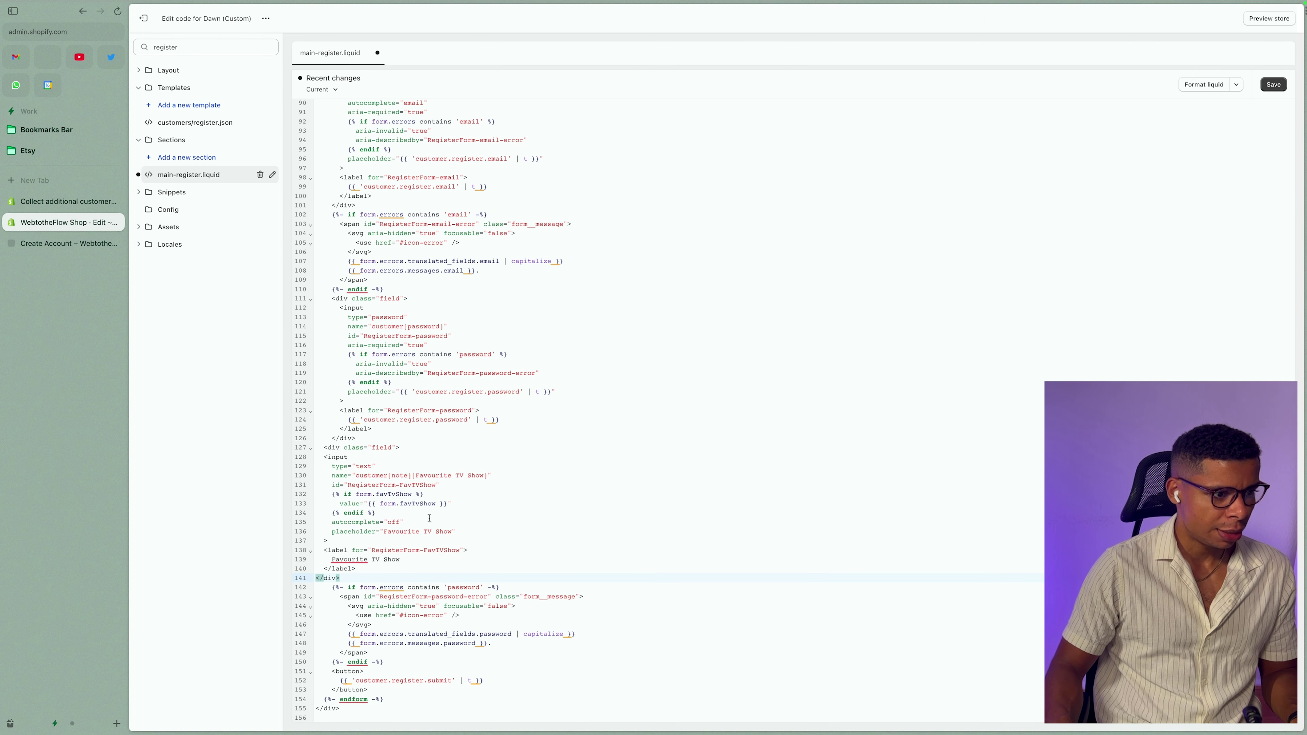
{"action": "left_click_drag", "start_coordinate": [325, 447], "coordinate": [378, 574]}
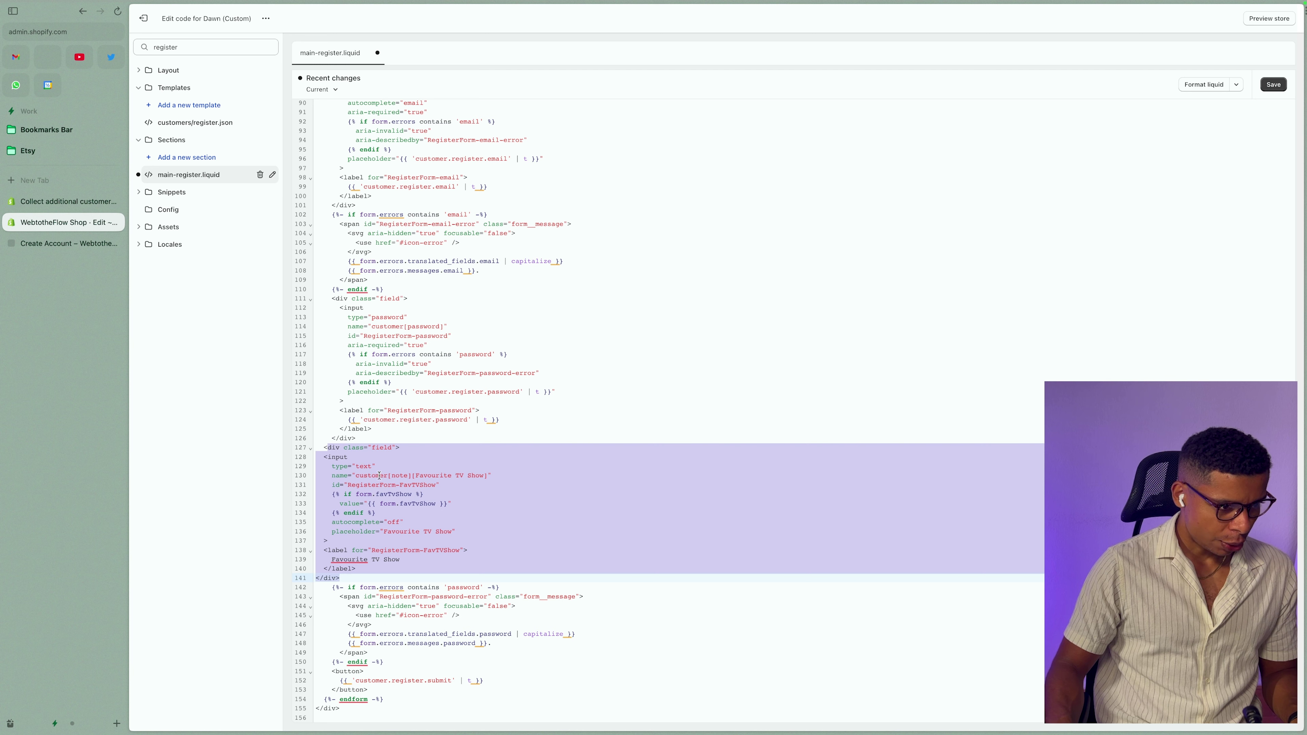
{"action": "left_click_drag", "start_coordinate": [399, 485], "coordinate": [423, 485]}
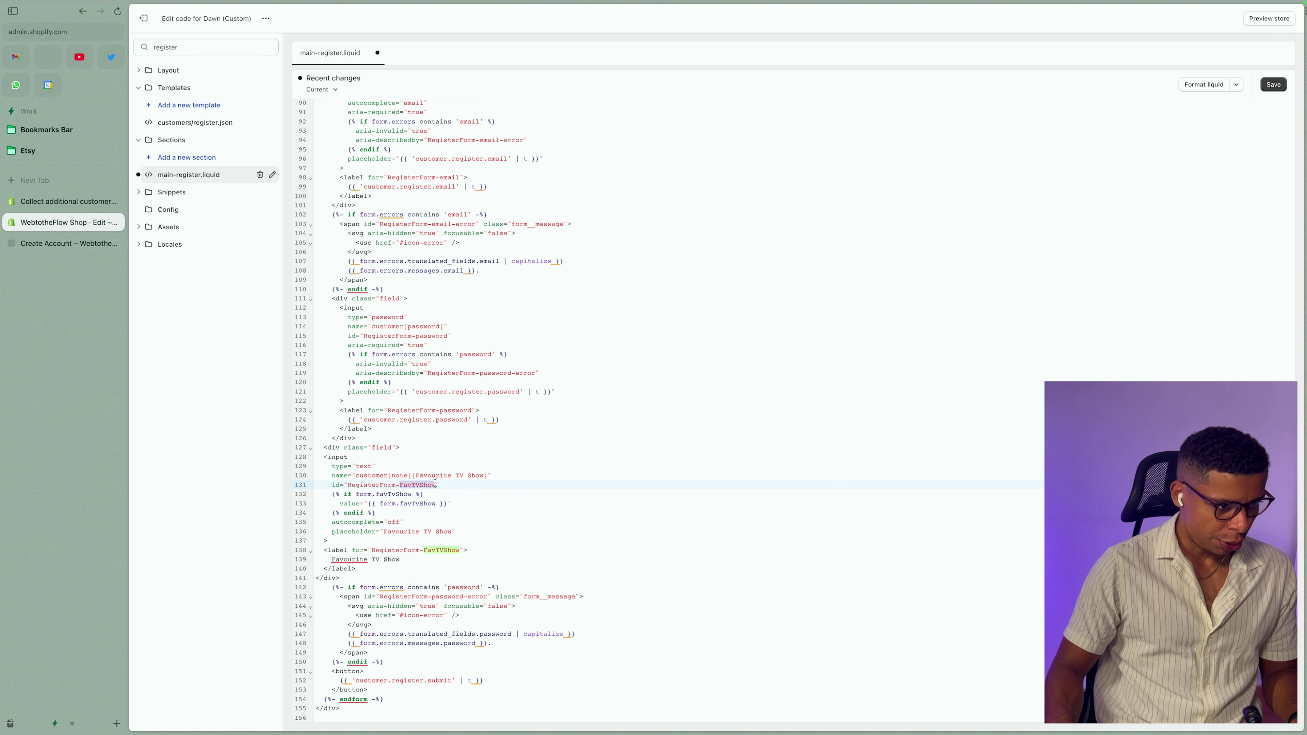
{"action": "left_click_drag", "start_coordinate": [332, 484], "coordinate": [439, 484]}
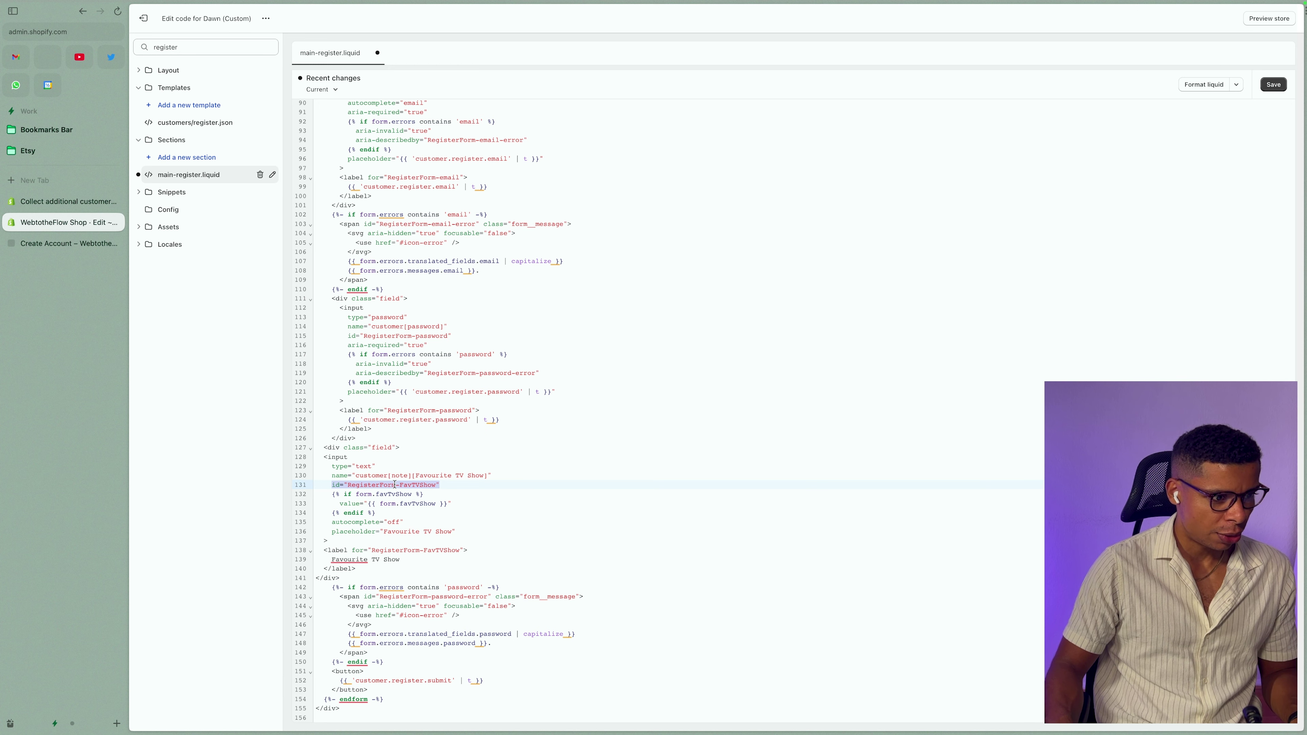
{"action": "left_click", "coordinate": [424, 485]}
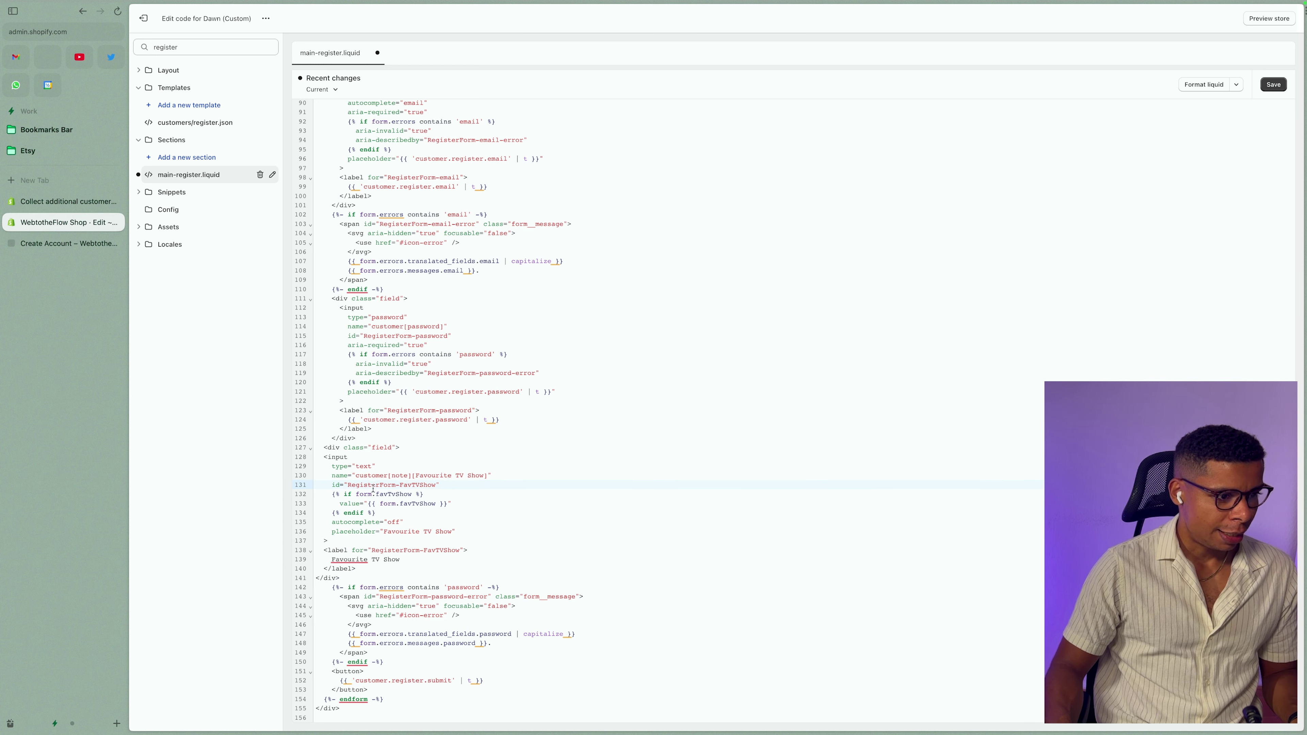
{"action": "left_click_drag", "start_coordinate": [331, 477], "coordinate": [490, 481]}
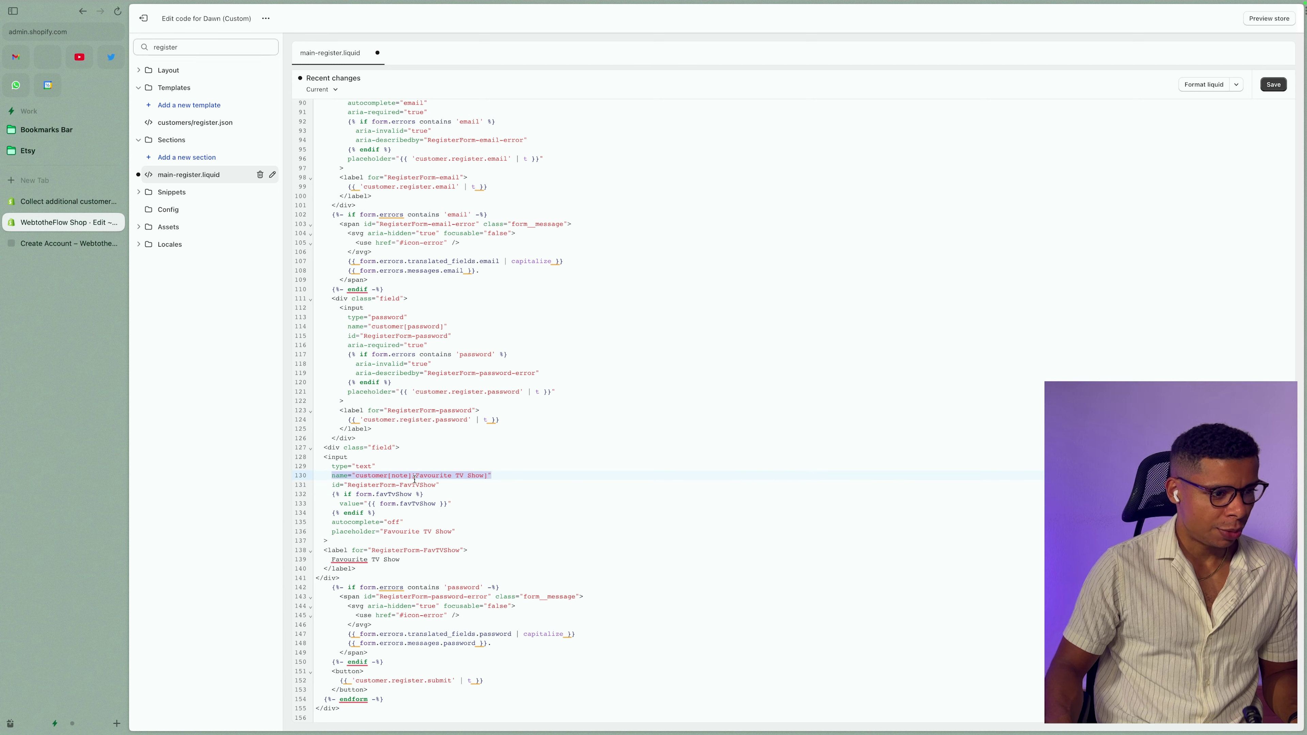
{"action": "left_click", "coordinate": [64, 206]}
Highlight the customer[note] and Information title parts of the guide's naming example
{"action": "left_click", "coordinate": [506, 395]}
{"action": "scroll", "coordinate": [422, 370], "scroll_direction": "up", "scroll_amount": 3}
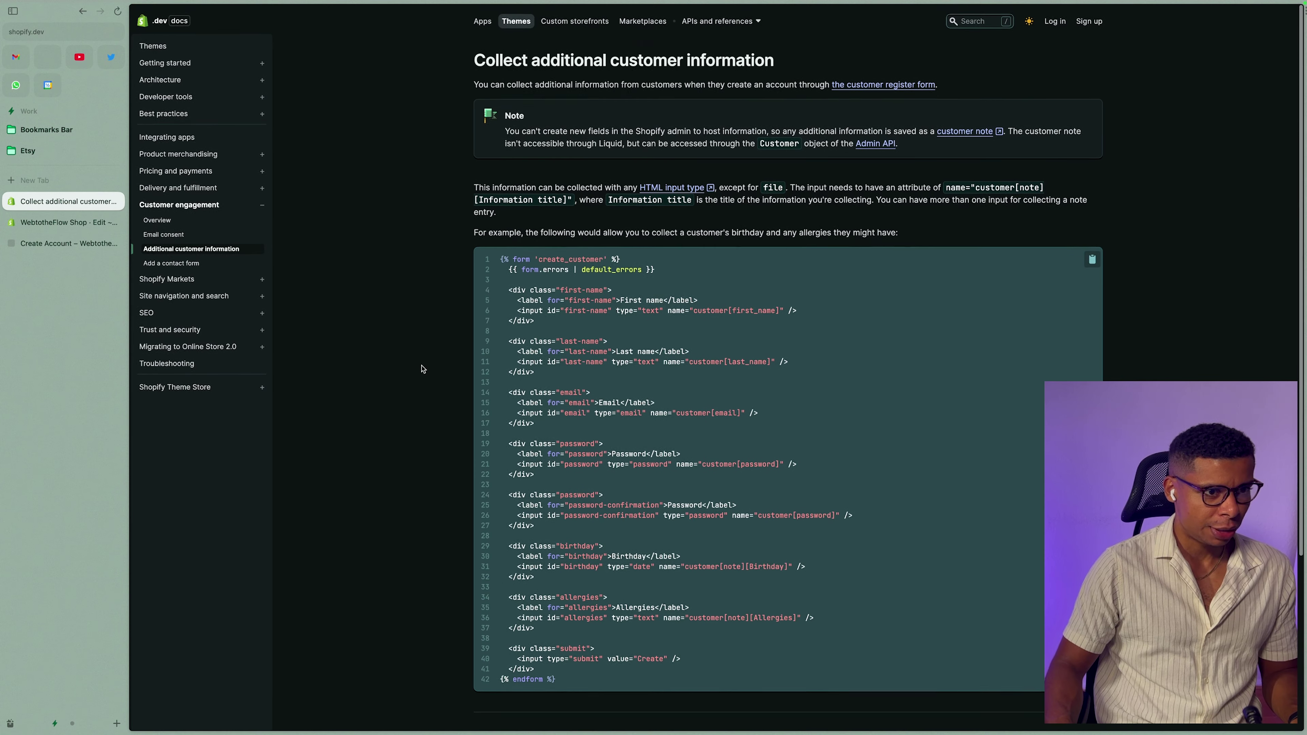
{"action": "scroll", "coordinate": [423, 367], "scroll_direction": "down", "scroll_amount": 1}
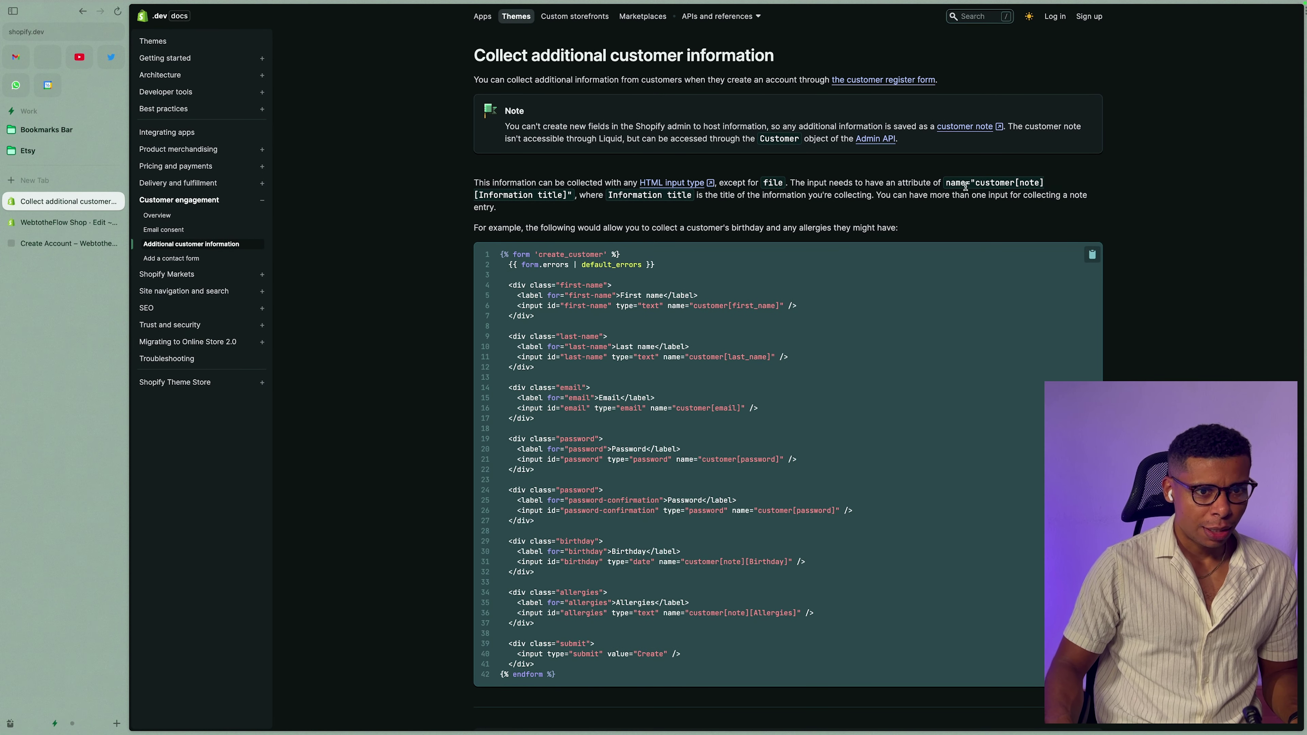
{"action": "left_click_drag", "start_coordinate": [949, 183], "coordinate": [1041, 184]}
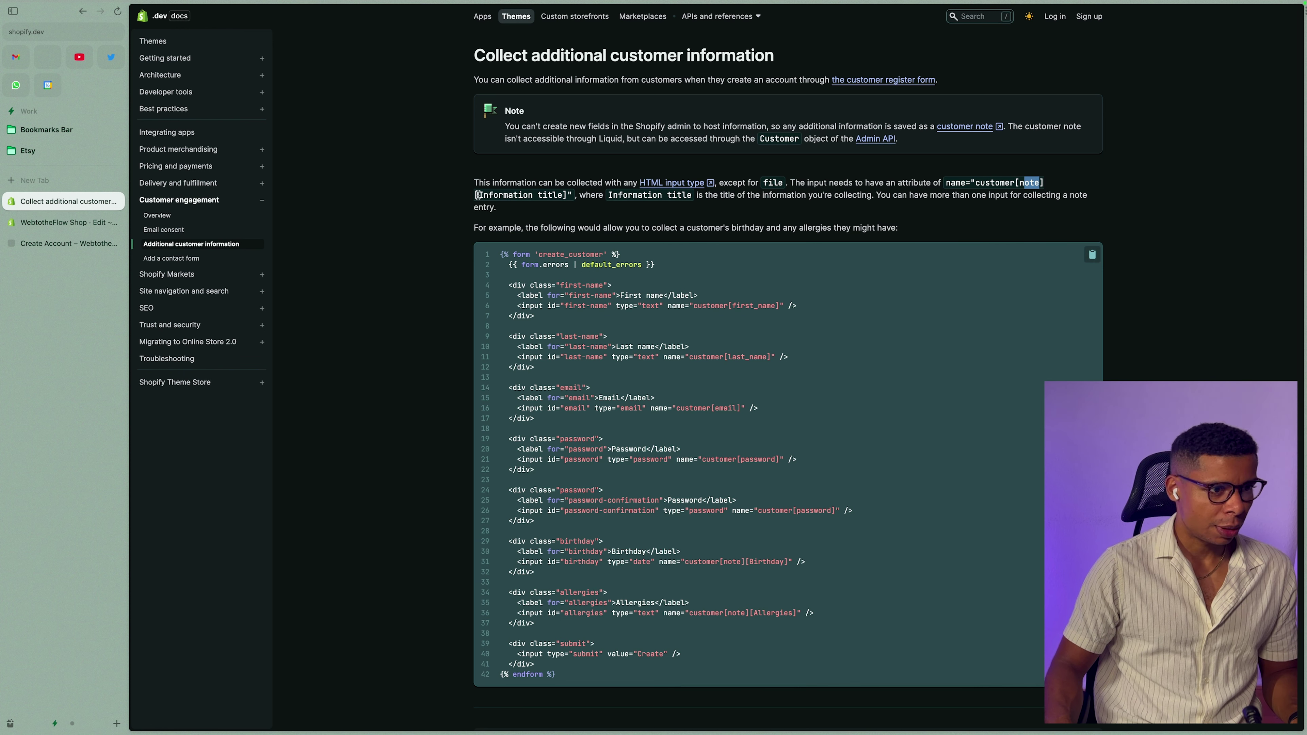
{"action": "left_click_drag", "start_coordinate": [478, 195], "coordinate": [560, 194]}
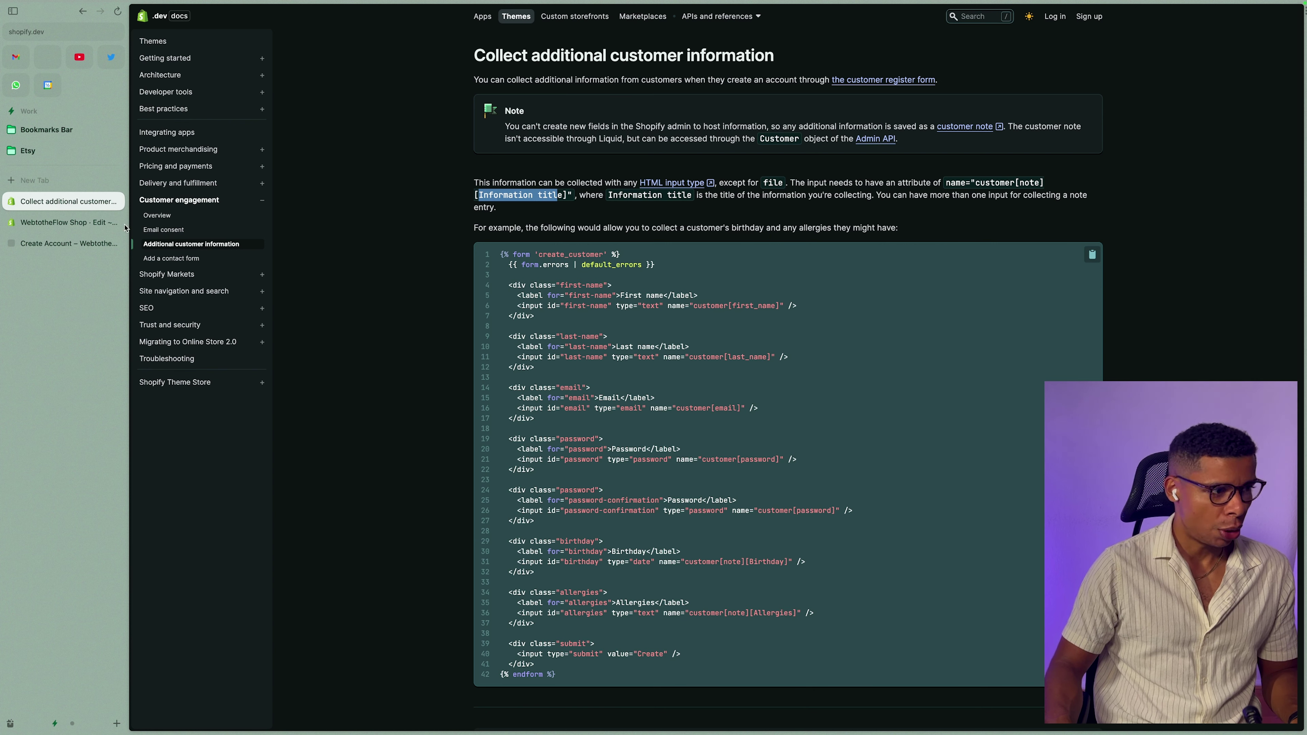
{"action": "left_click", "coordinate": [57, 223]}
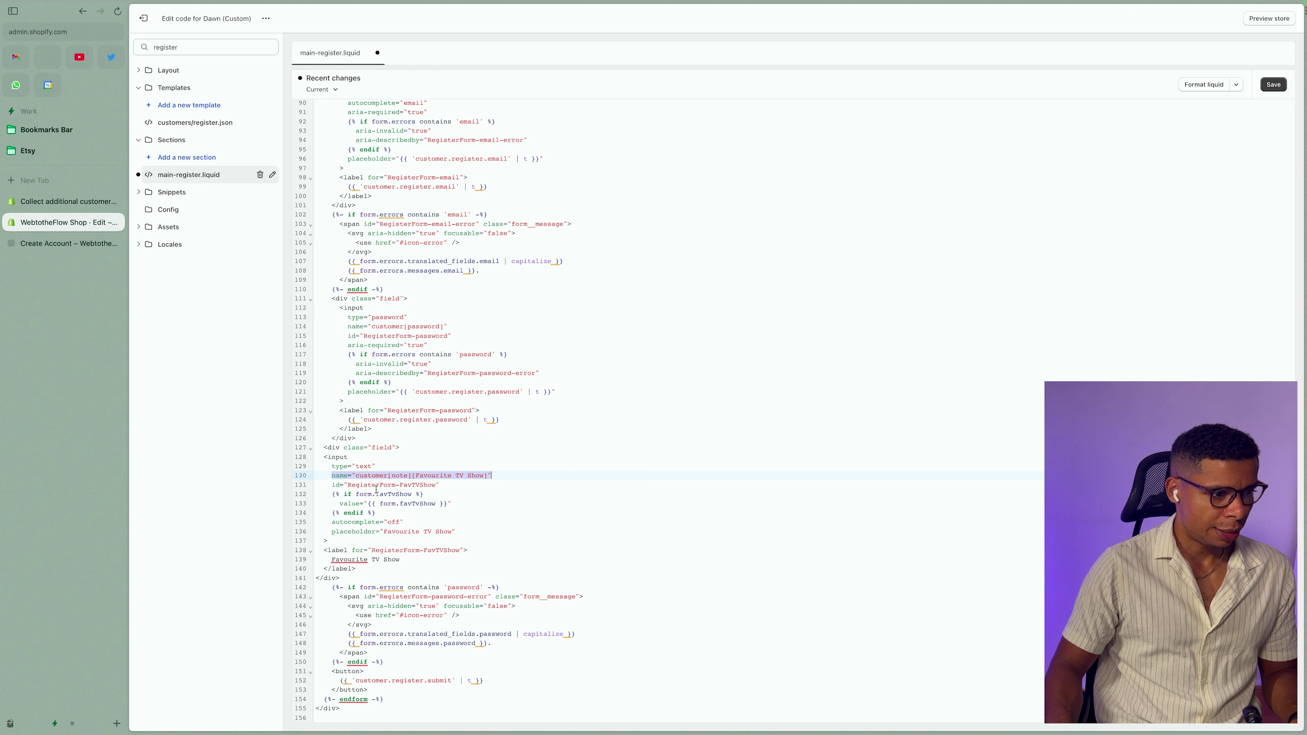
Review the field's customer[note][Favourite TV Show] name and its .favTvShow value lines
{"action": "double_click", "coordinate": [364, 476]}
{"action": "left_click", "coordinate": [400, 479]}
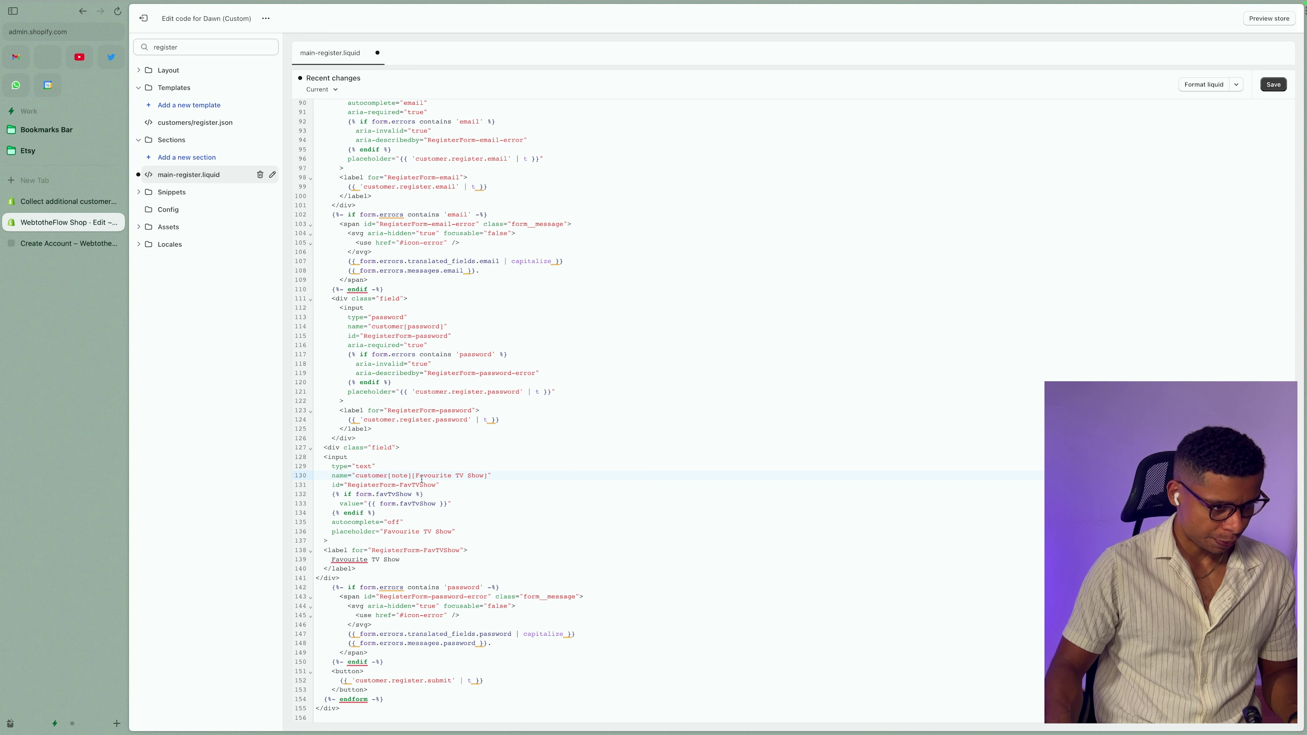
{"action": "left_click_drag", "start_coordinate": [416, 476], "coordinate": [485, 473]}
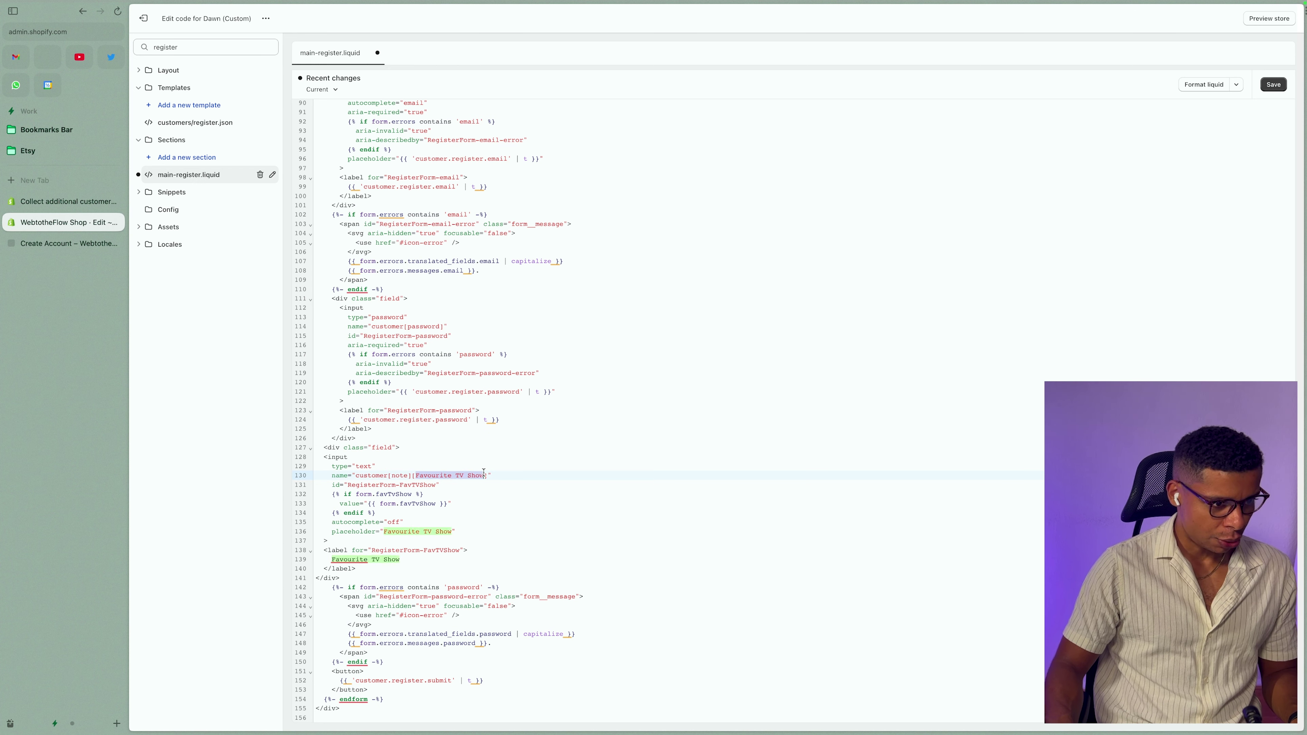
{"action": "left_click", "coordinate": [340, 531]}
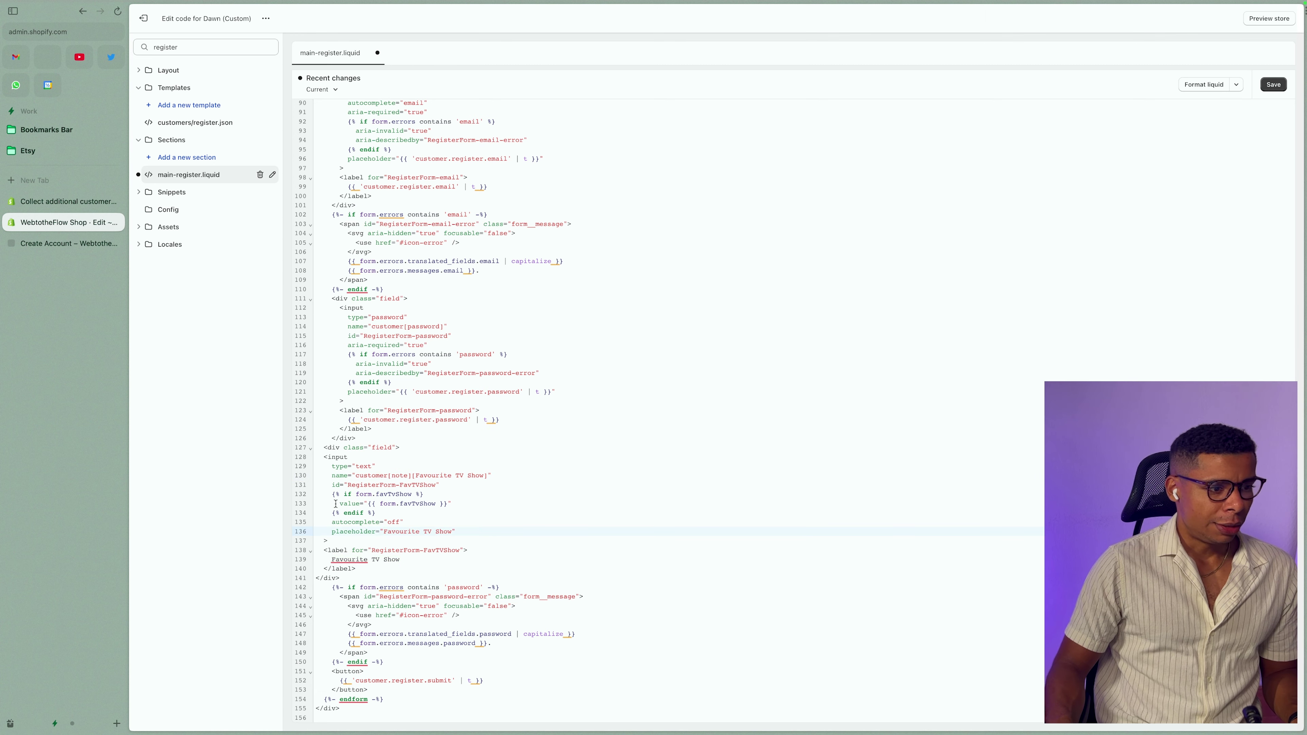
{"action": "left_click_drag", "start_coordinate": [332, 494], "coordinate": [377, 513]}
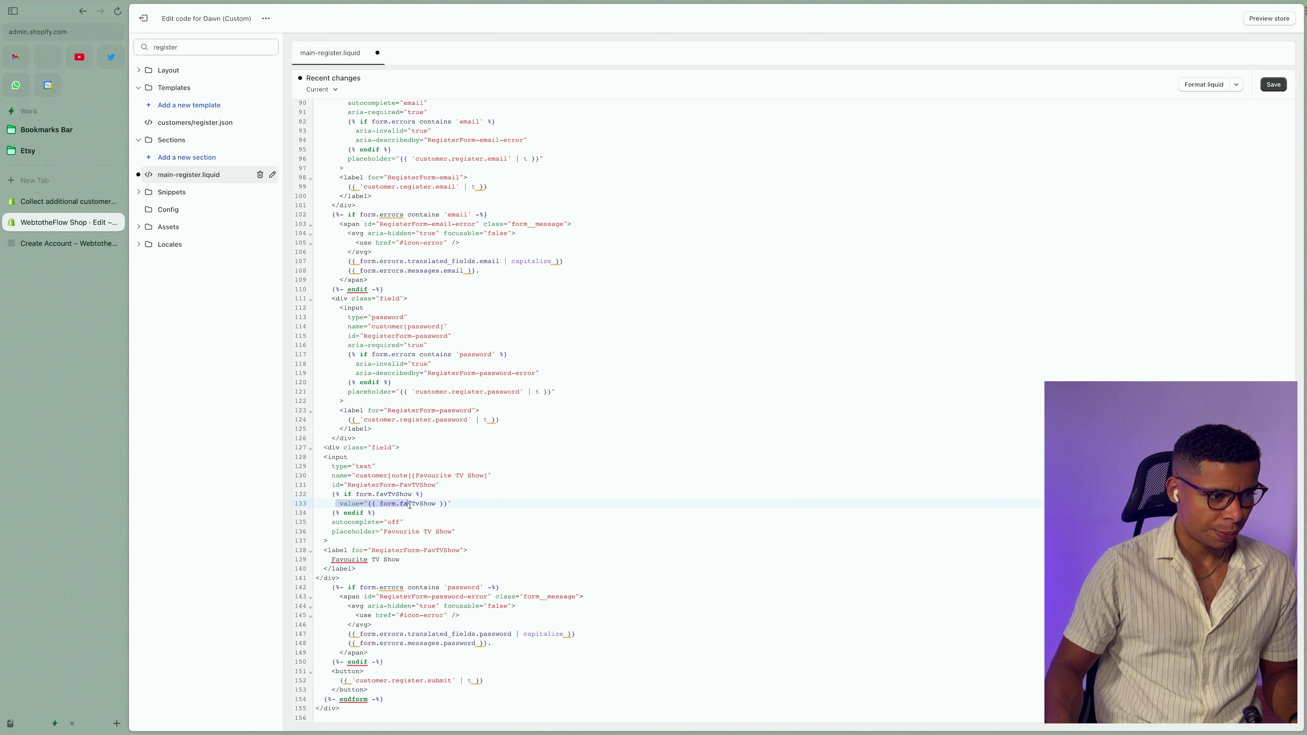
{"action": "left_click_drag", "start_coordinate": [372, 494], "coordinate": [406, 495]}
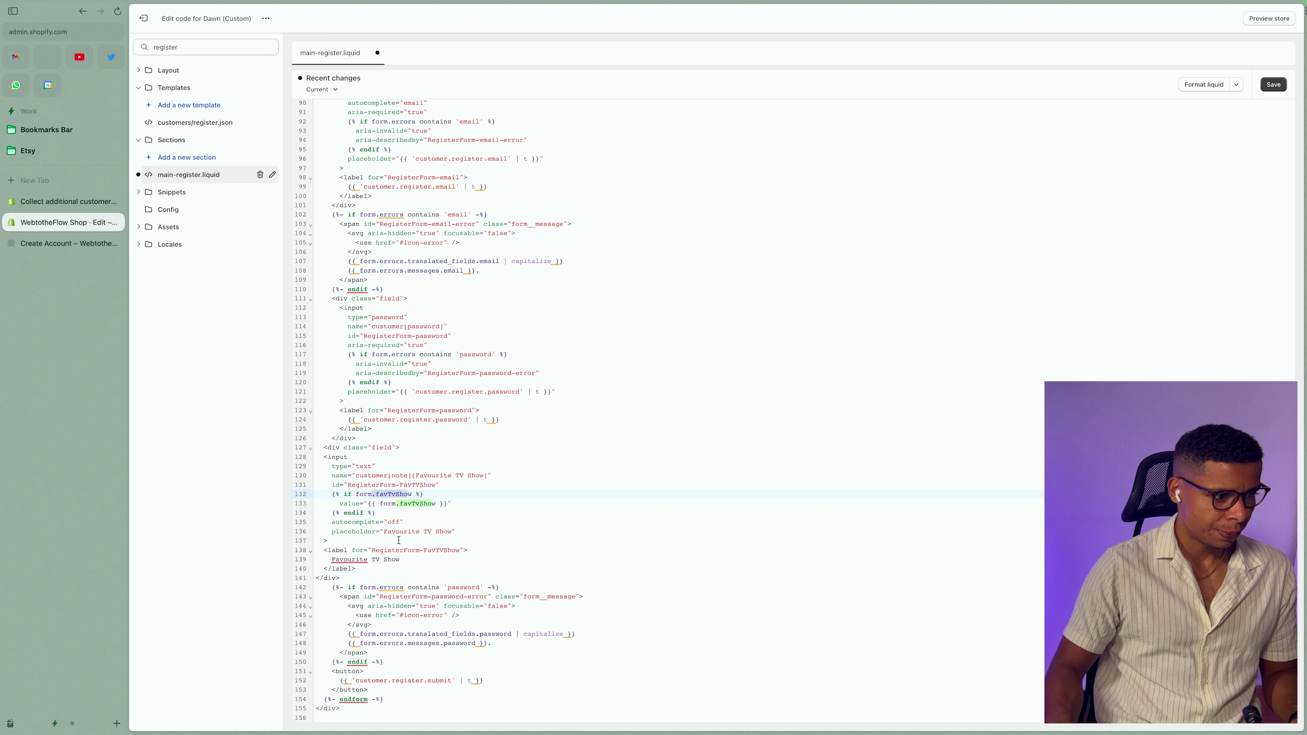
{"action": "scroll", "coordinate": [399, 540], "scroll_direction": "down", "scroll_amount": 1}
Check the autocomplete, placeholder and label attributes, then save main-register.liquid
{"action": "left_click_drag", "start_coordinate": [331, 505], "coordinate": [414, 507]}
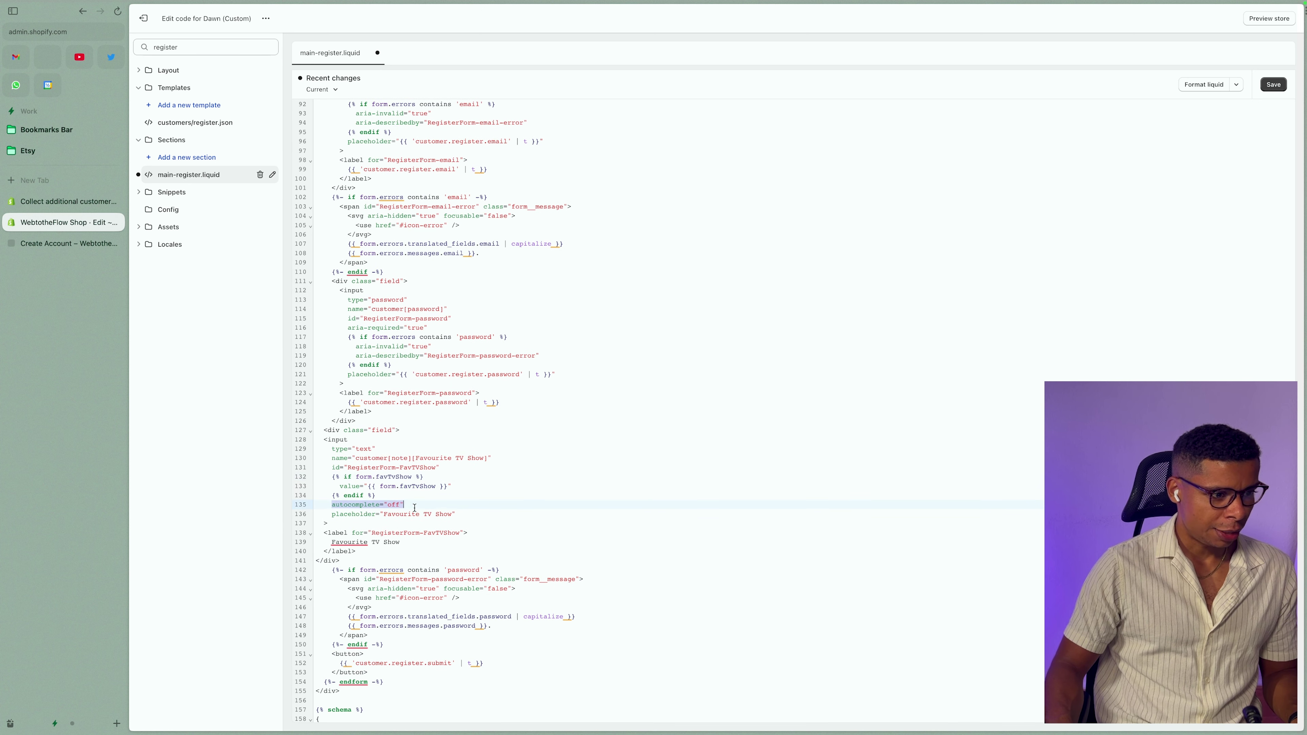
{"action": "left_click_drag", "start_coordinate": [332, 514], "coordinate": [478, 512]}
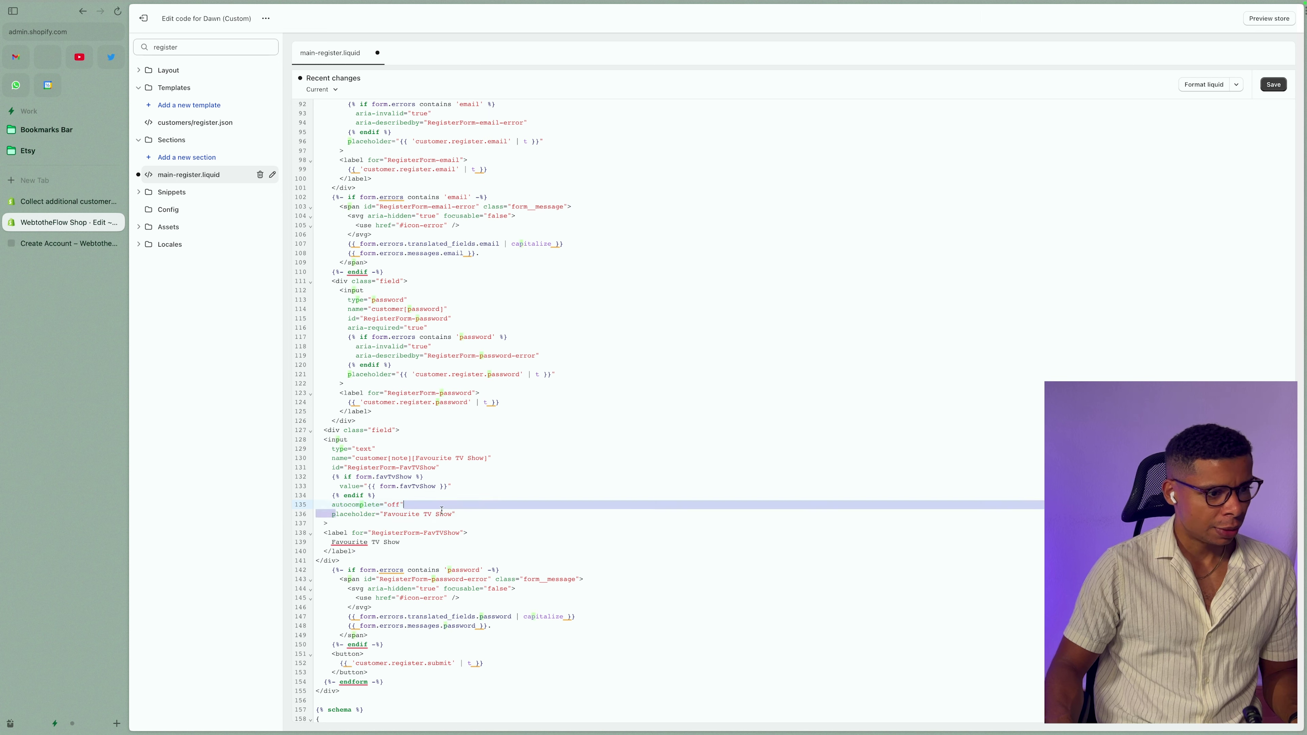
{"action": "left_click", "coordinate": [340, 534]}
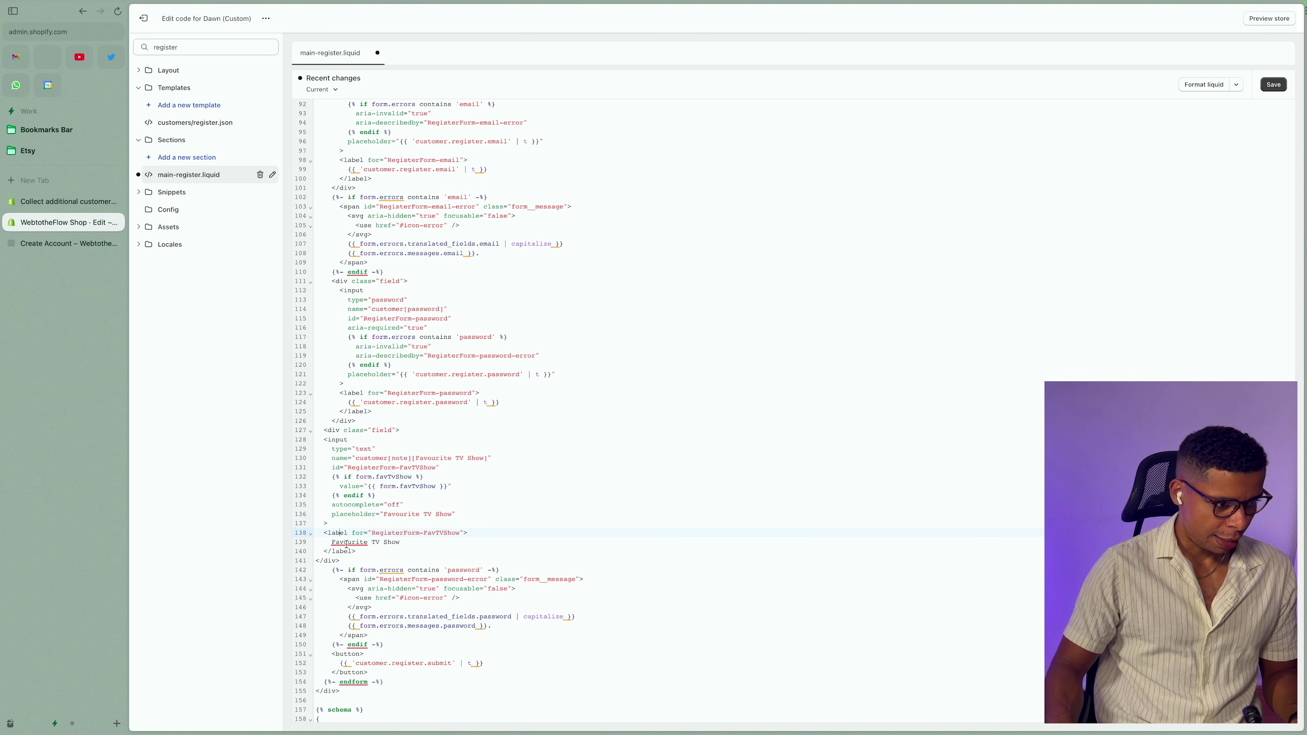
{"action": "left_click_drag", "start_coordinate": [340, 542], "coordinate": [418, 550]}
{"action": "left_click", "coordinate": [416, 552]}
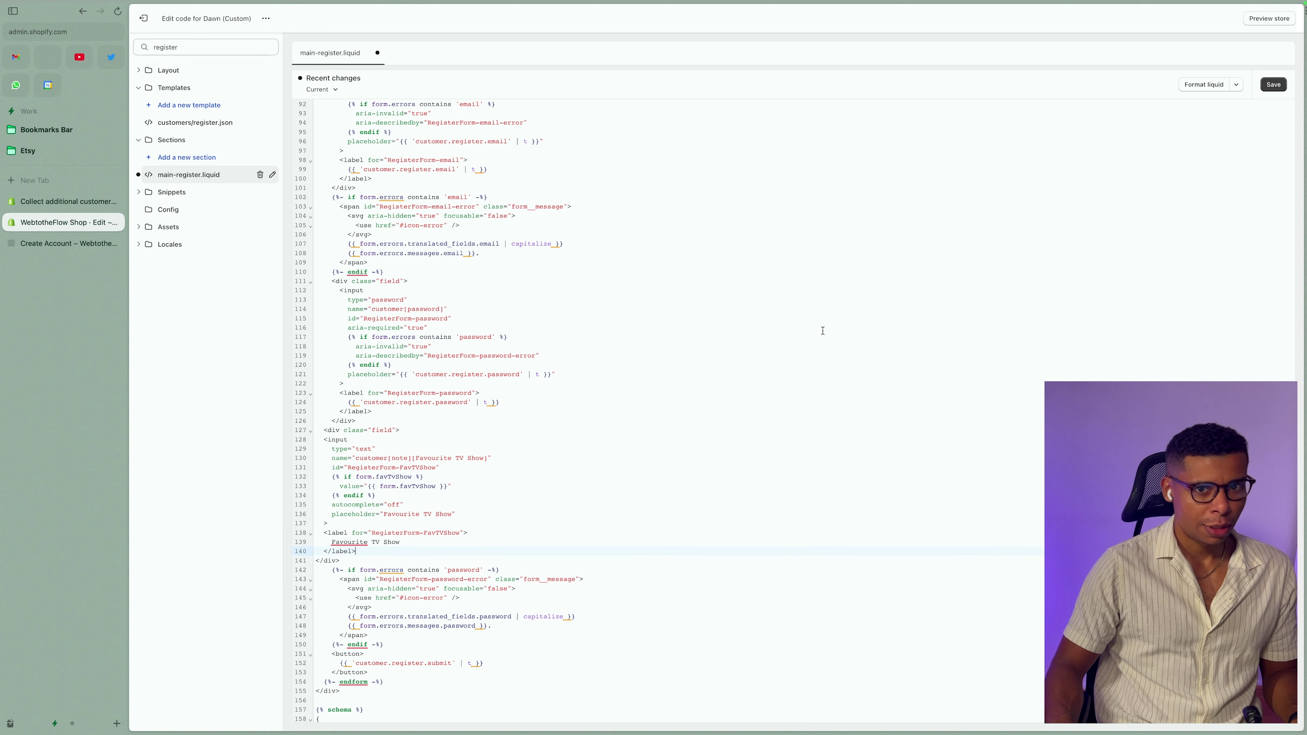
{"action": "key", "text": "super+s"}
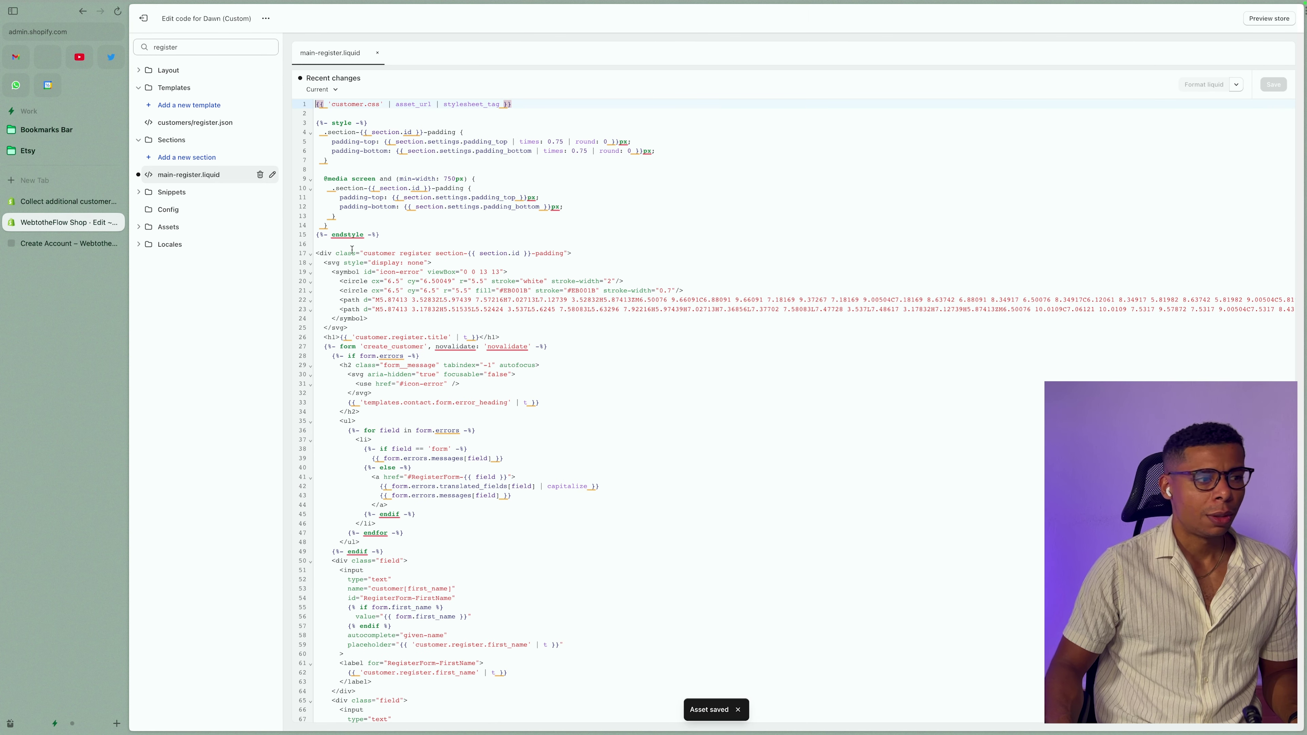
Reload the Create account page to show the Favourite TV Show field and click through the fields
{"action": "left_click", "coordinate": [93, 243]}
{"action": "key", "text": "super+r"}
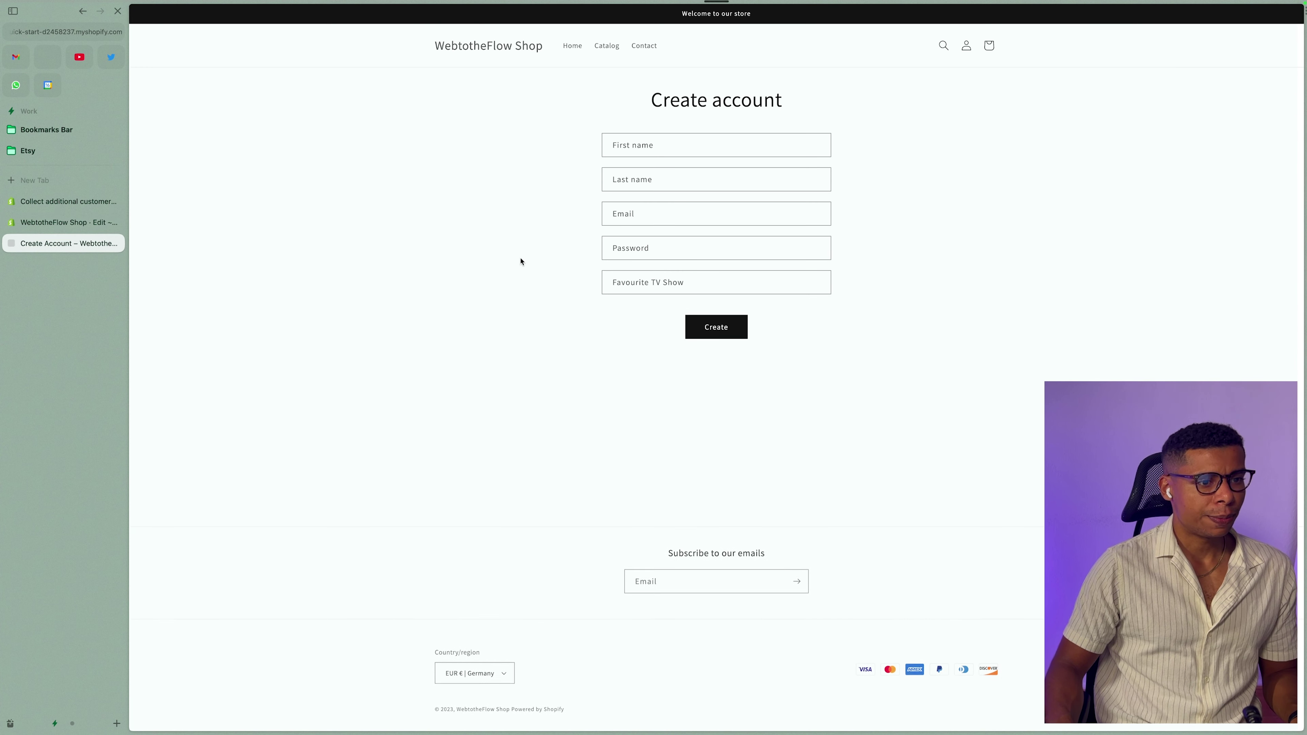
{"action": "left_click", "coordinate": [652, 285]}
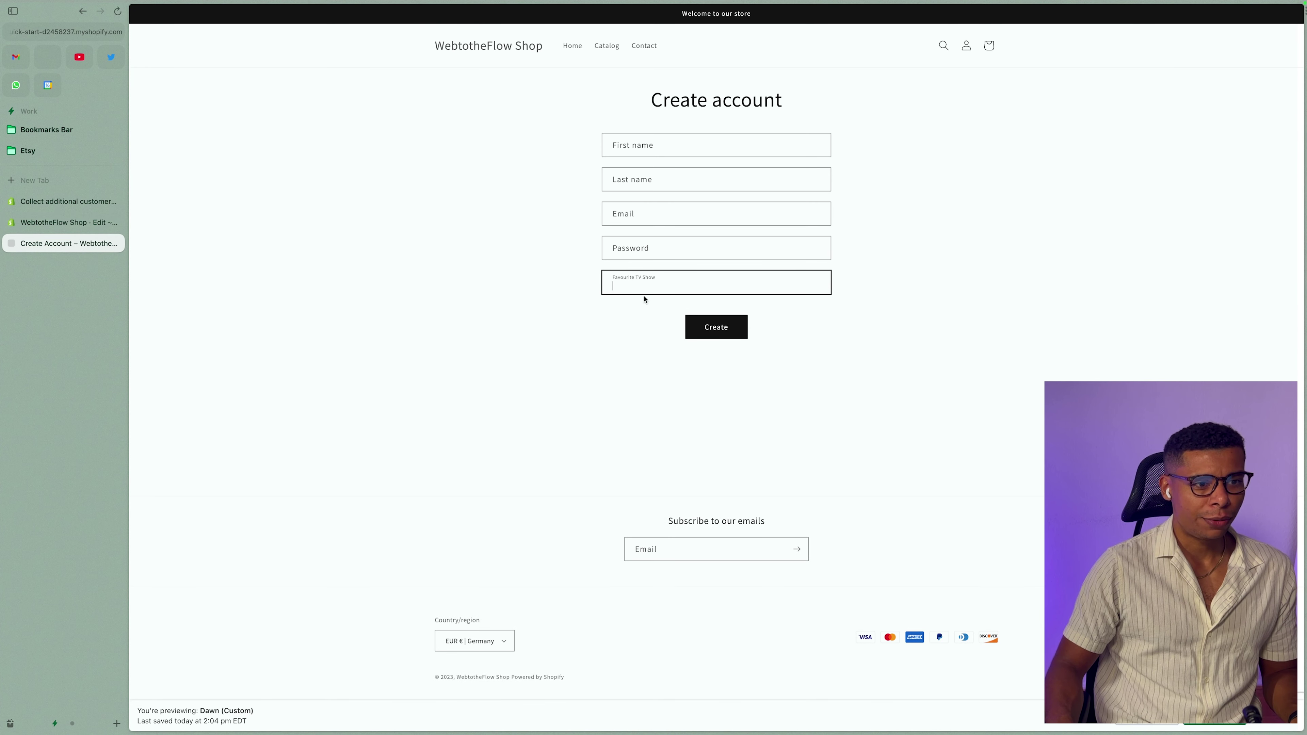
{"action": "left_click", "coordinate": [639, 253]}
{"action": "left_click", "coordinate": [639, 213]}
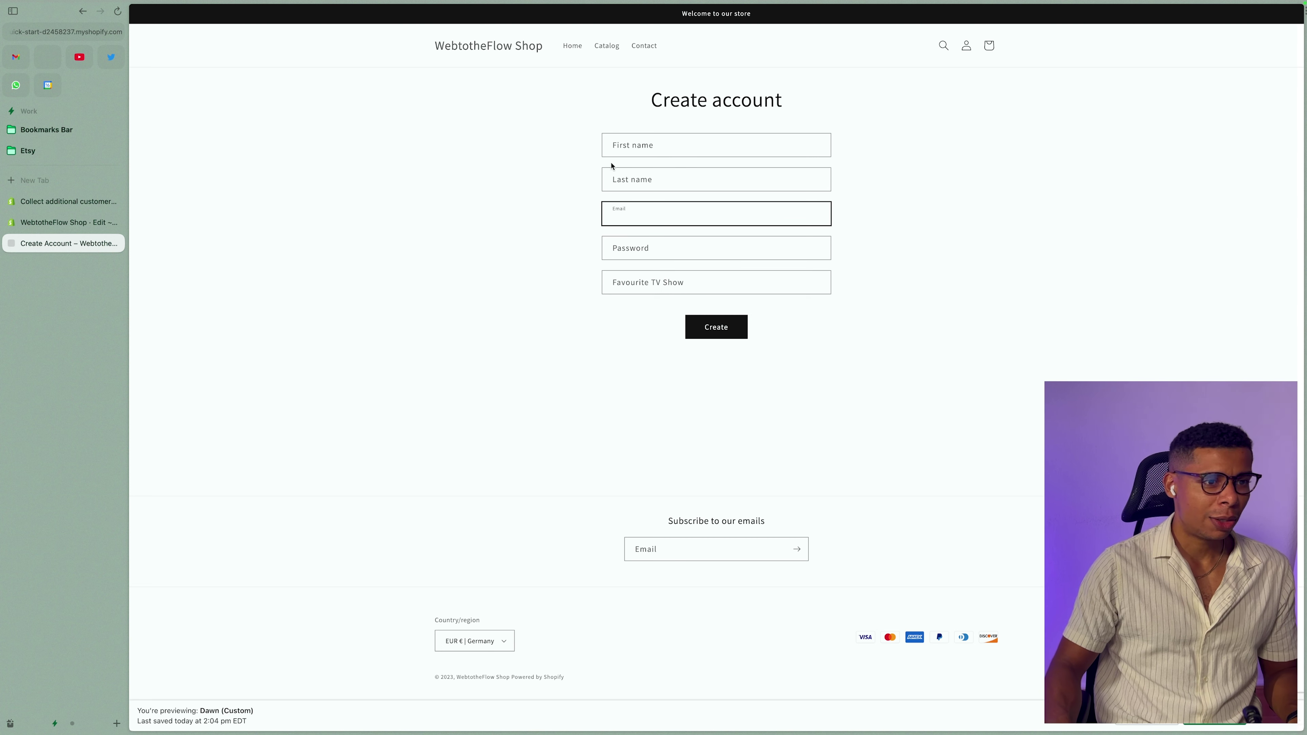
Fill in the test customer's first name, then go back to the theme code editor
{"action": "left_click", "coordinate": [666, 153]}
{"action": "type", "text": "Marvin"}
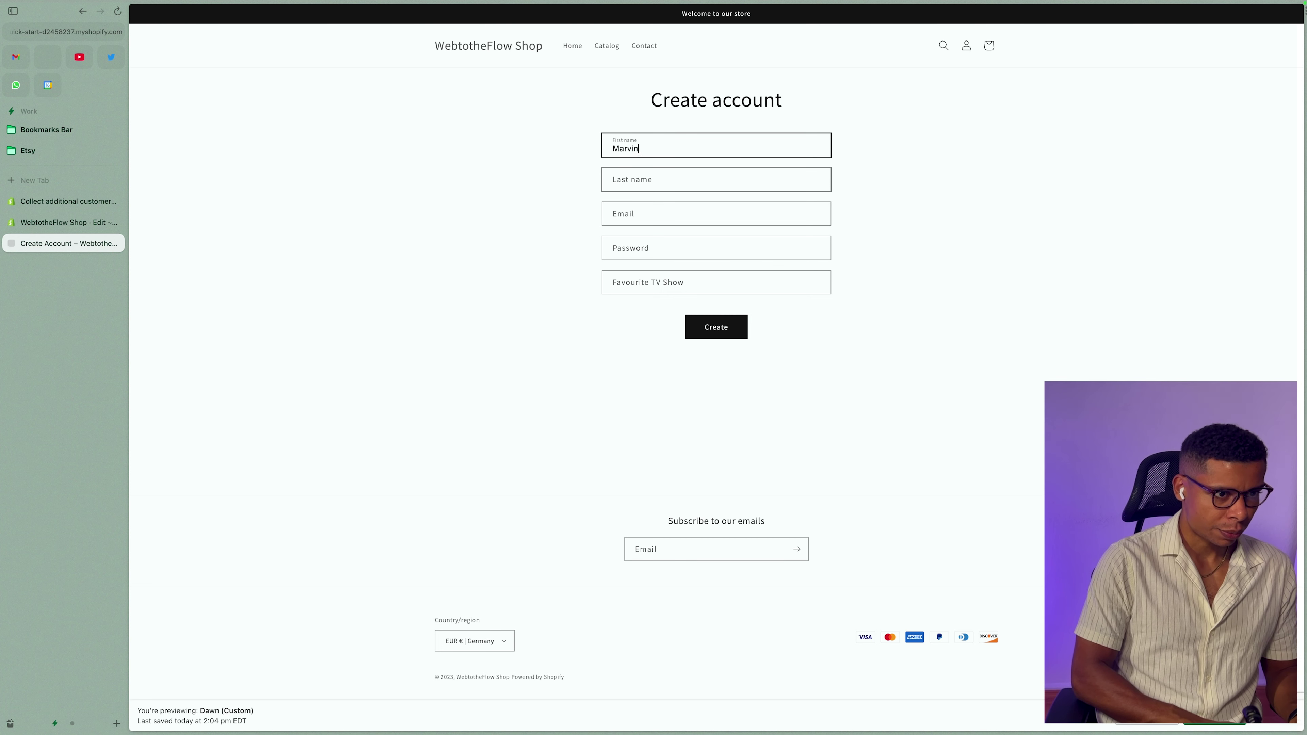
{"action": "key", "text": "Tab"}
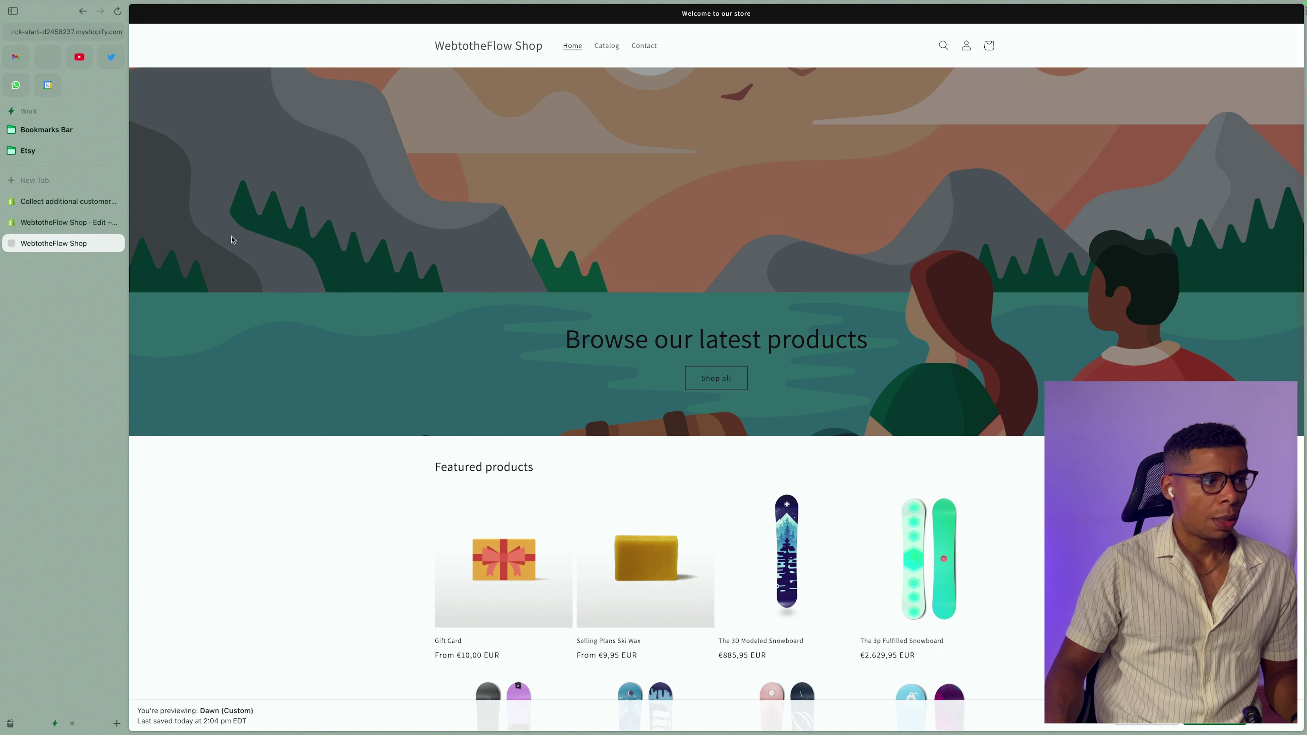
{"action": "left_click", "coordinate": [62, 202]}
{"action": "left_click", "coordinate": [67, 222]}
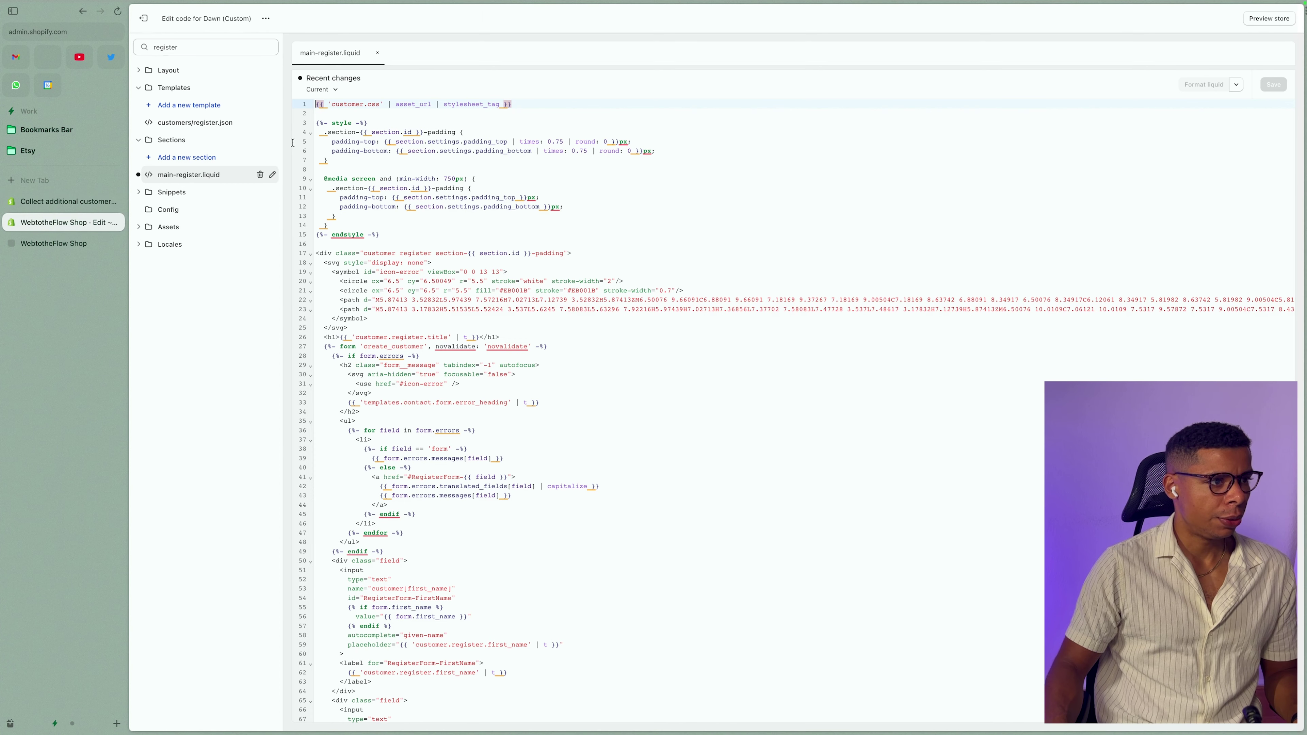
Open the new customer's record and check the House of Cards note and the empty Favourite TV Show metafield
{"action": "left_click", "coordinate": [144, 18]}
{"action": "left_click", "coordinate": [171, 92]}
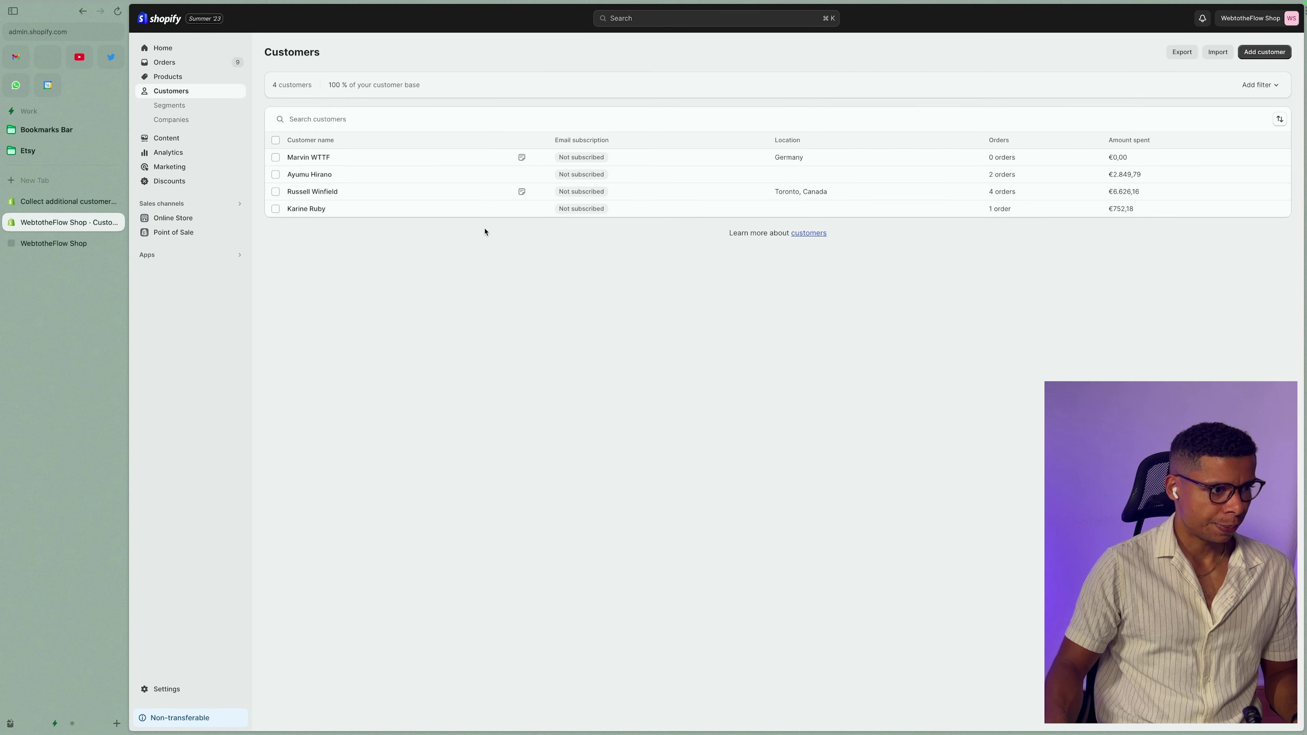
{"action": "left_click", "coordinate": [312, 157]}
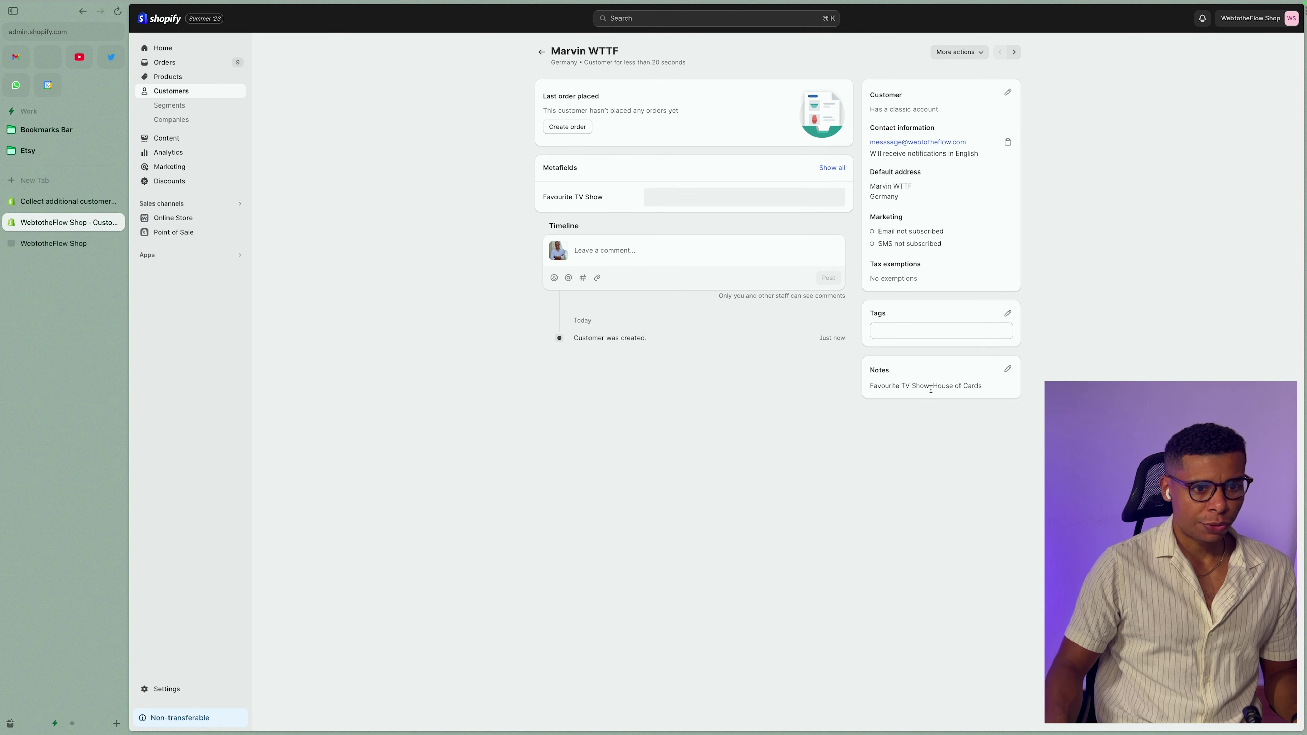
{"action": "left_click_drag", "start_coordinate": [873, 369], "coordinate": [982, 392]}
{"action": "left_click", "coordinate": [897, 389]}
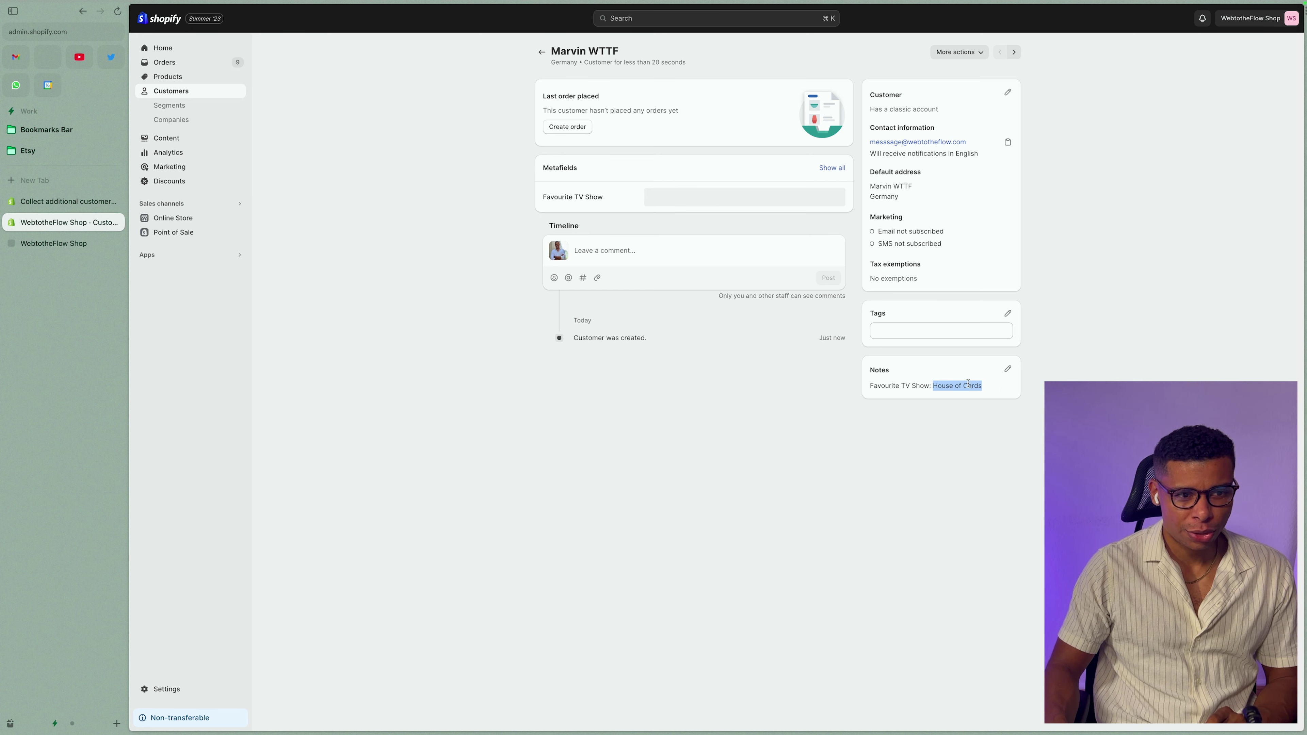
{"action": "left_click", "coordinate": [675, 203]}
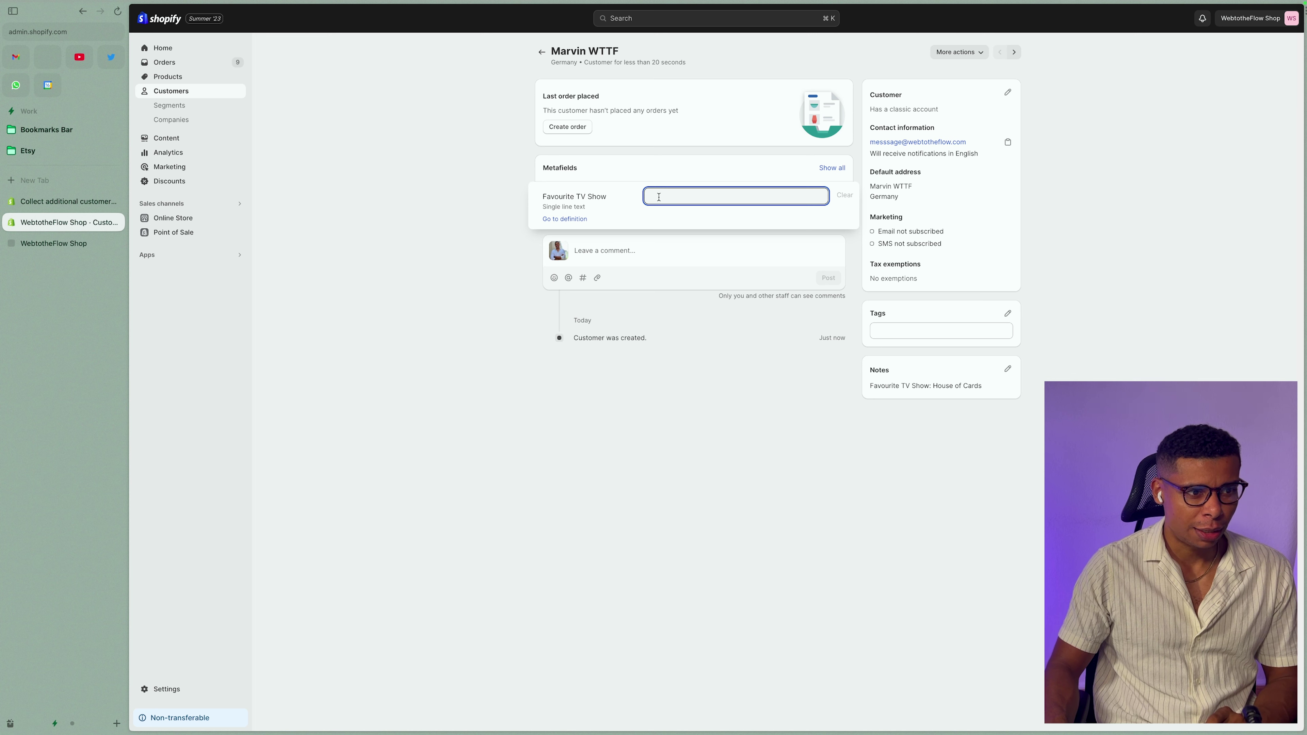
{"action": "left_click", "coordinate": [437, 266]}
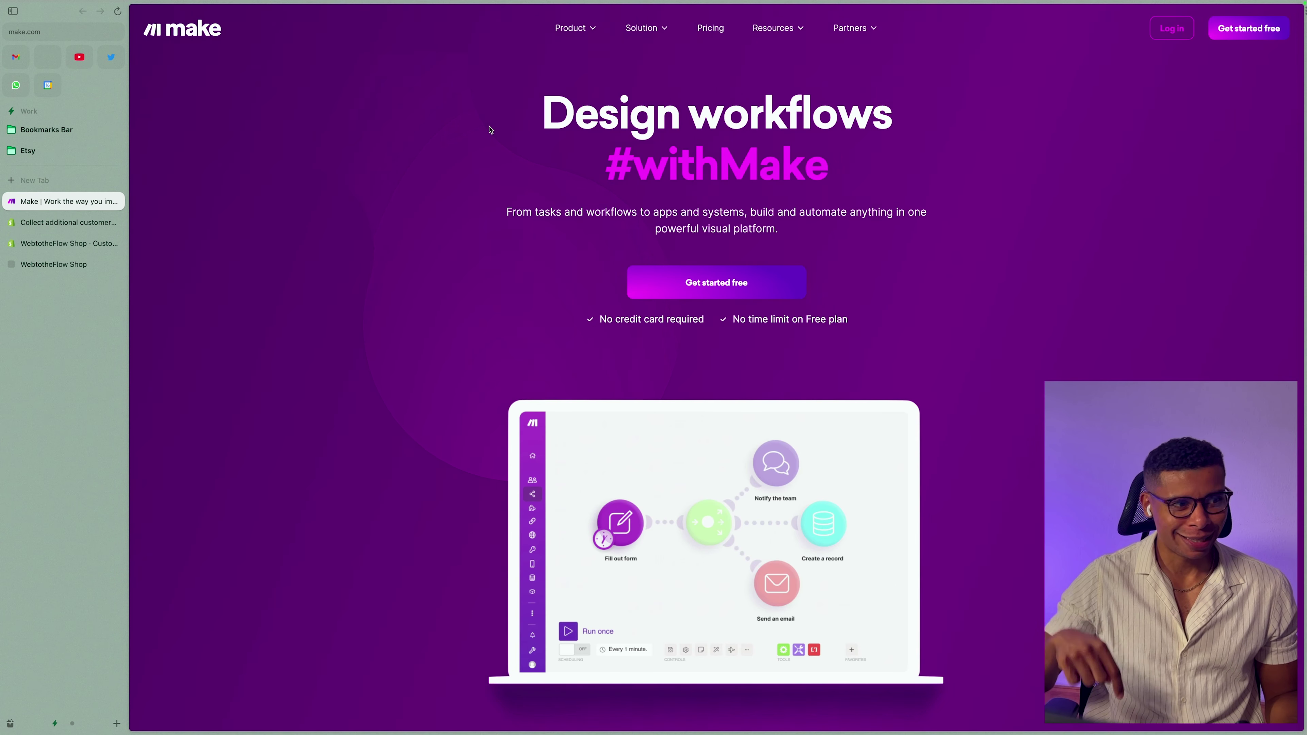
Review the Free plan's 1,000 Ops/month on make.com Pricing, then log in to the Make platform
{"action": "left_click", "coordinate": [714, 27]}
{"action": "scroll", "coordinate": [389, 421], "scroll_direction": "down", "scroll_amount": 3}
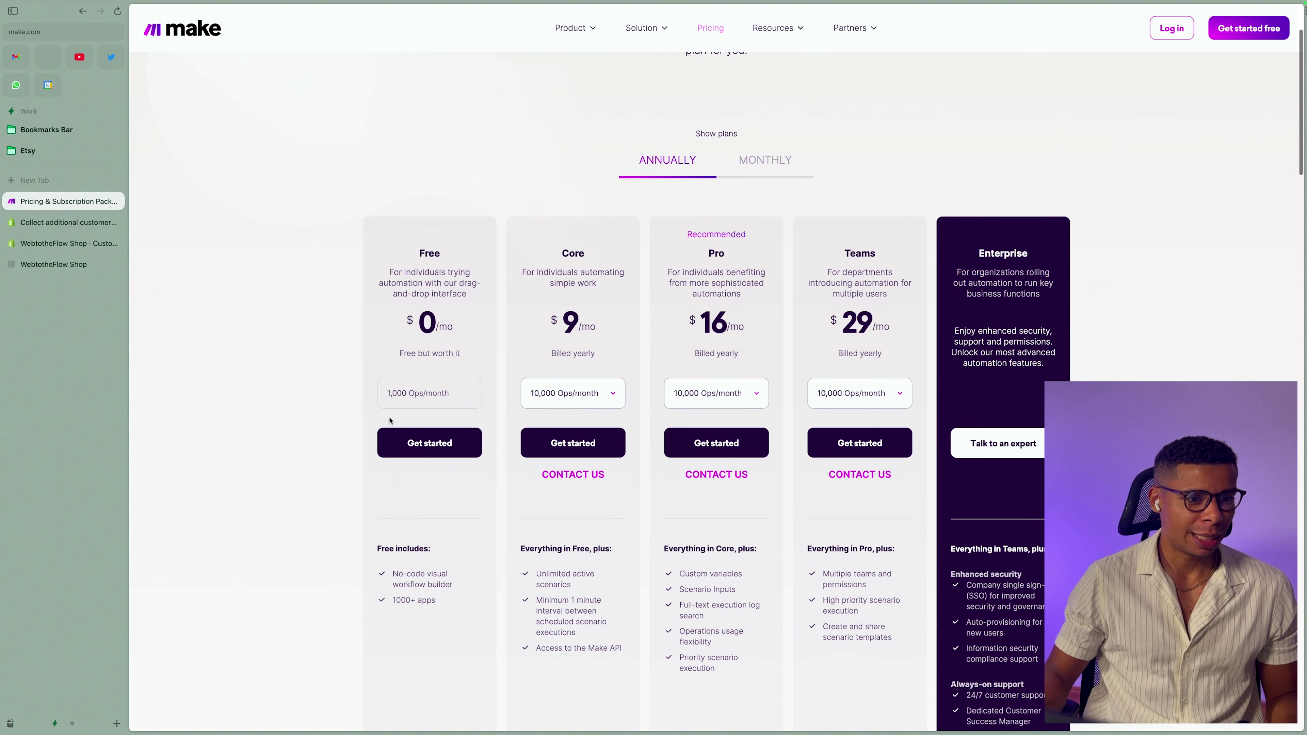
{"action": "left_click_drag", "start_coordinate": [387, 394], "coordinate": [445, 395]}
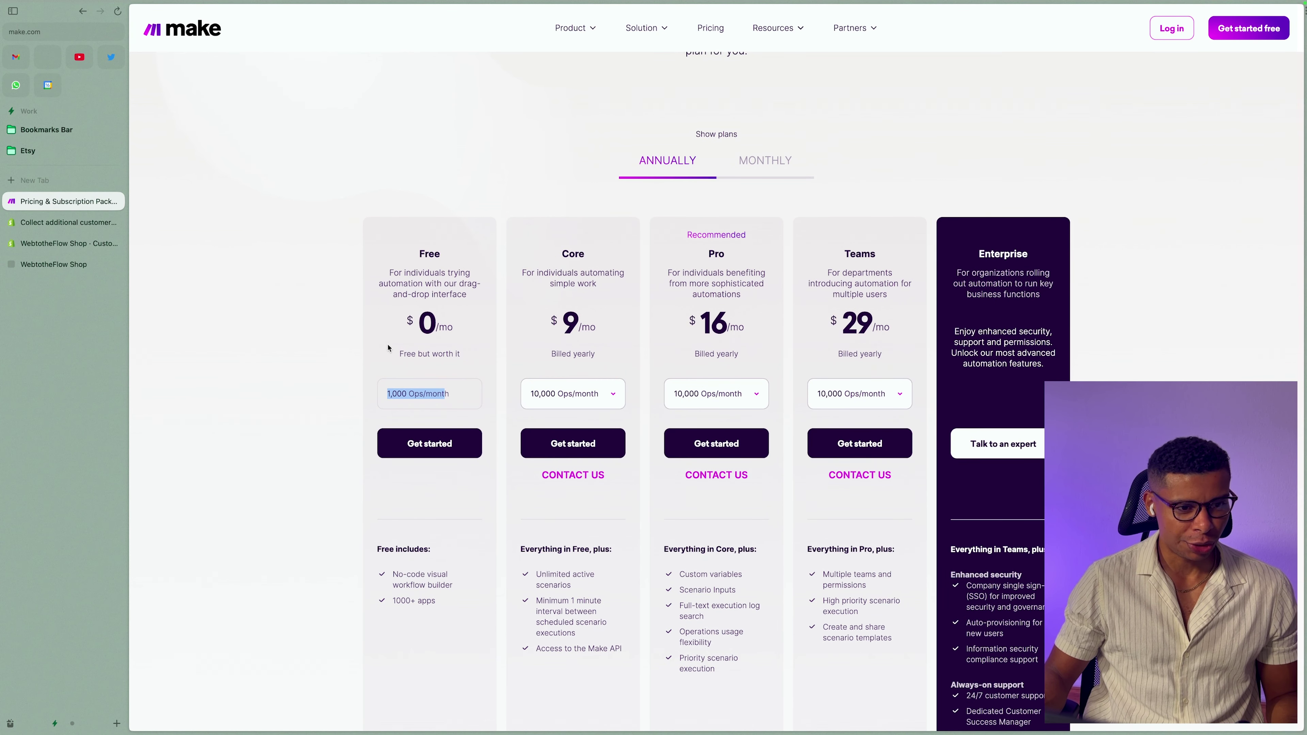
{"action": "scroll", "coordinate": [359, 342], "scroll_direction": "up", "scroll_amount": 3}
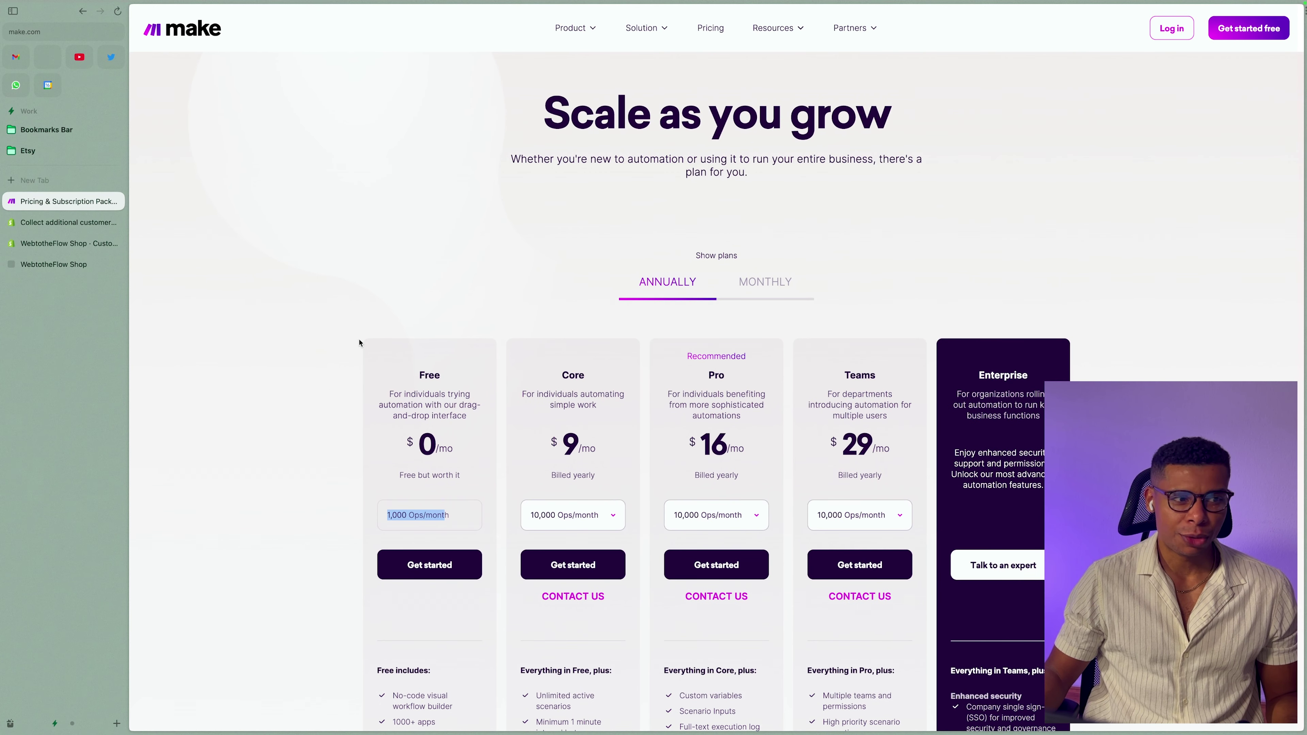
{"action": "mouse_move", "coordinate": [1172, 28]}
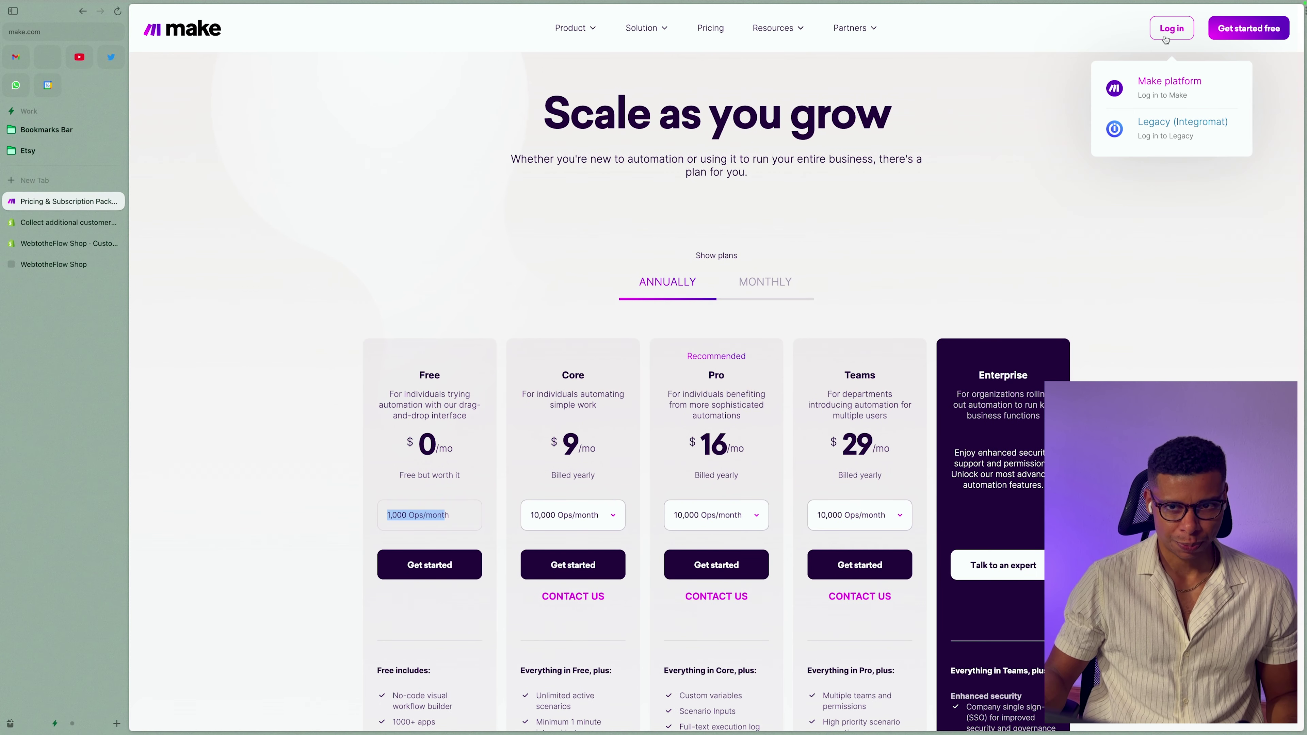
{"action": "left_click", "coordinate": [1178, 81]}
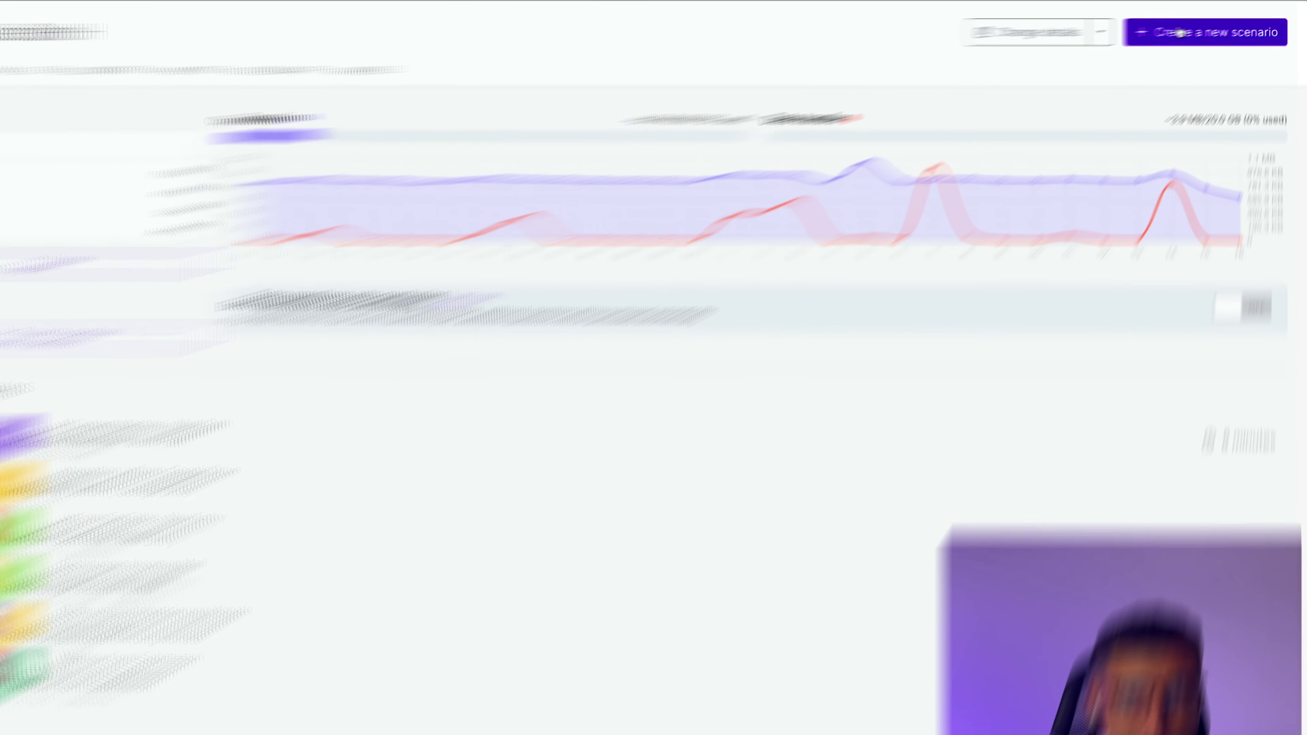
Create a new scenario whose first module is the Shopify Watch Customers trigger
{"action": "left_click", "coordinate": [1181, 33]}
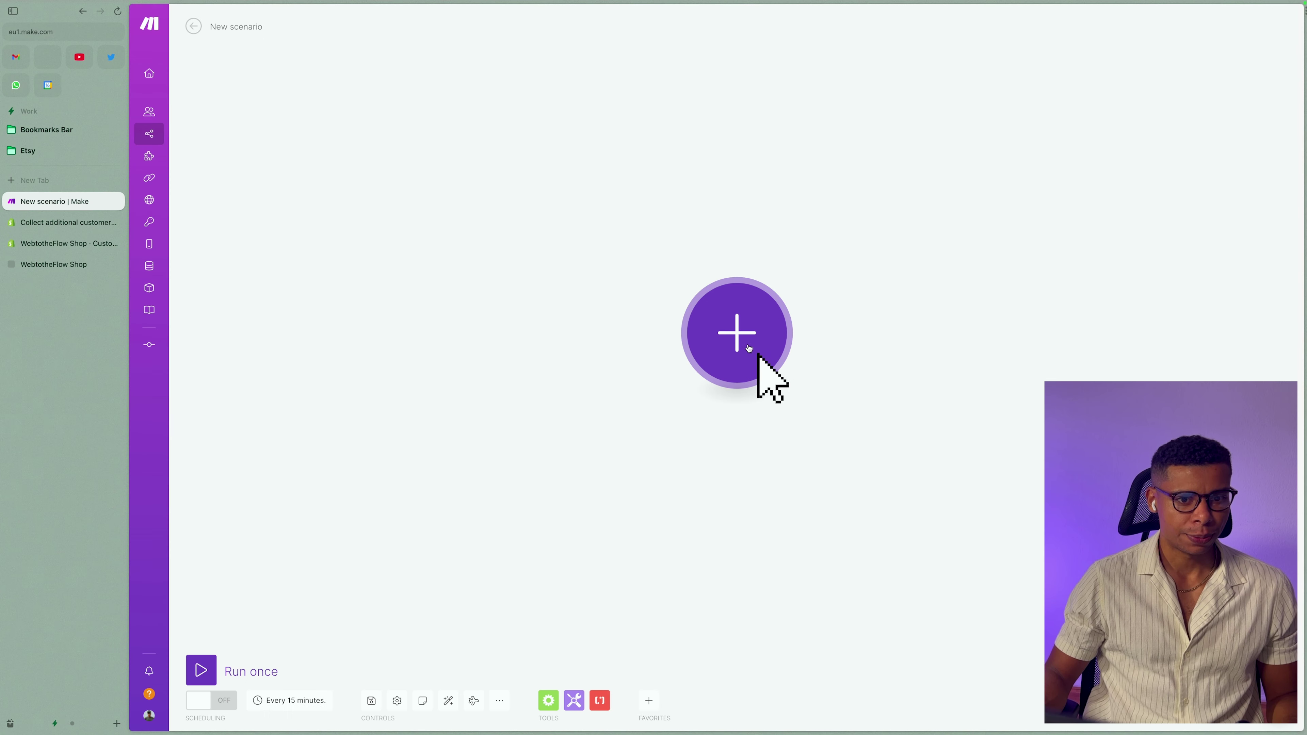
{"action": "left_click", "coordinate": [754, 355]}
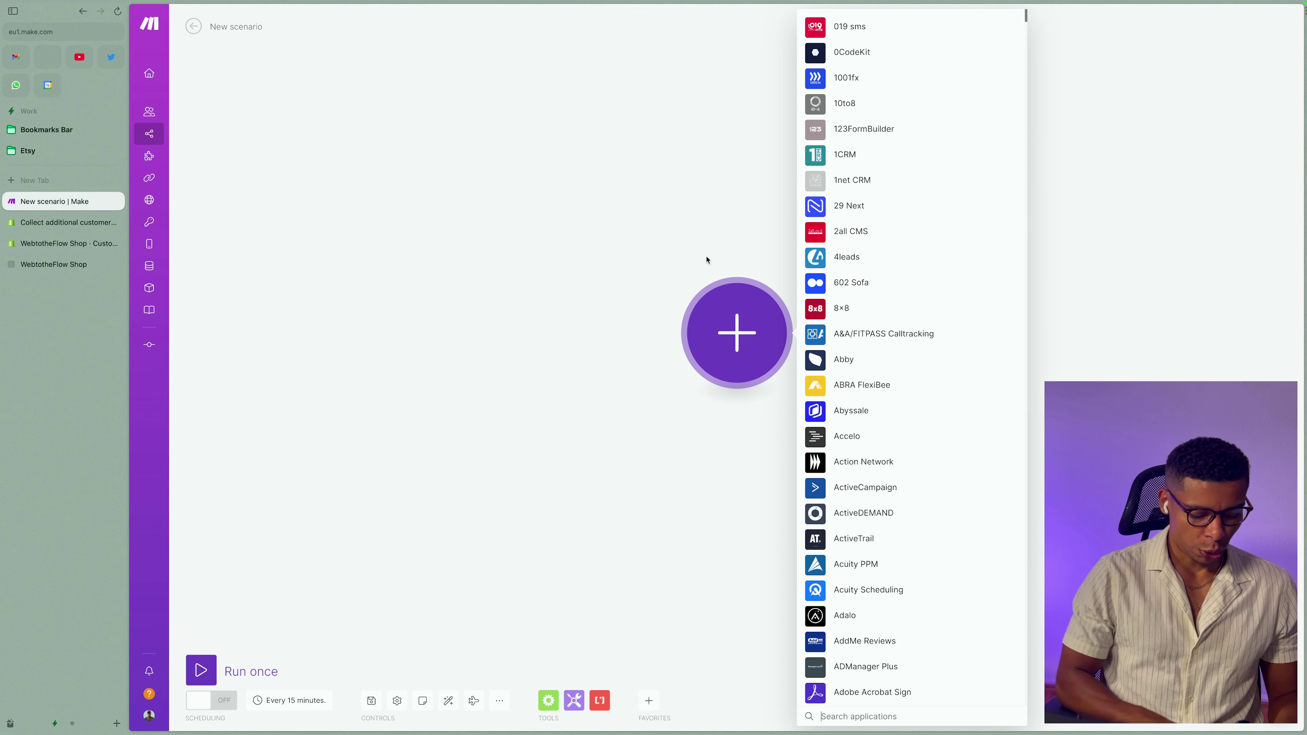
{"action": "type", "text": "shopi"}
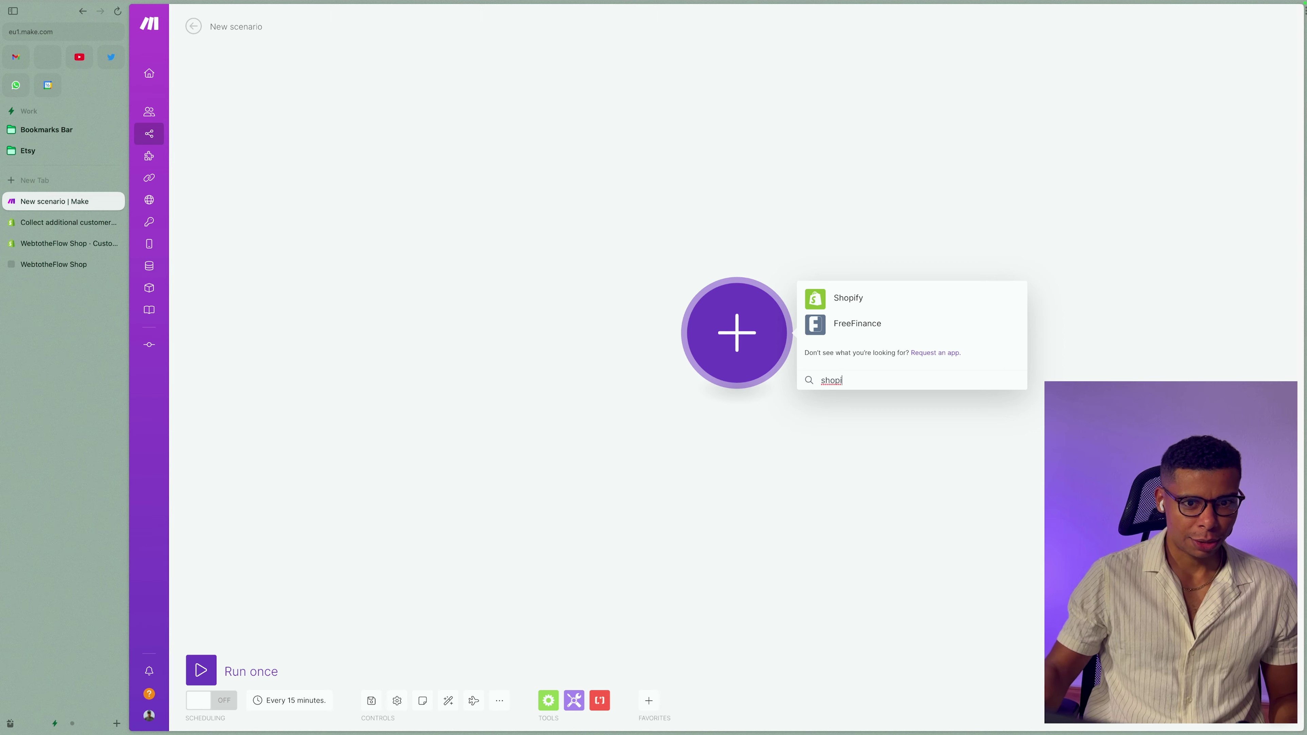
{"action": "left_click", "coordinate": [834, 307]}
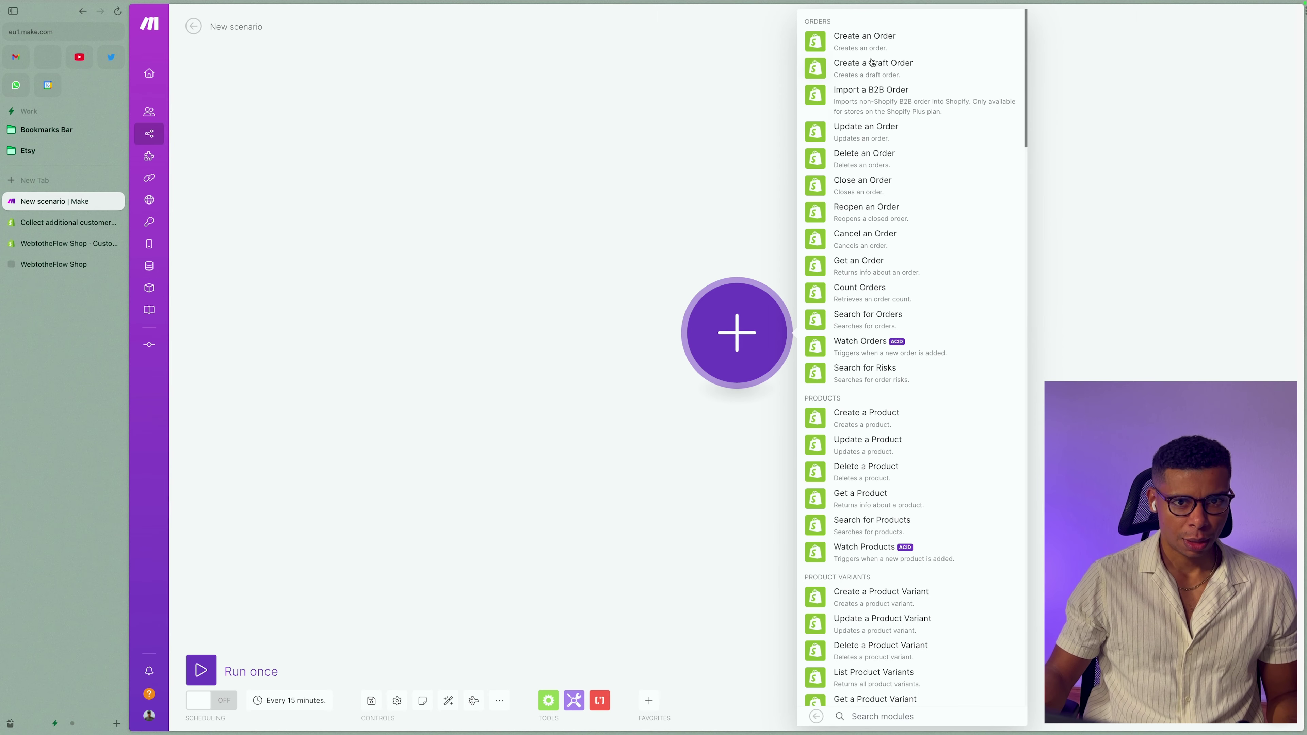
{"action": "scroll", "coordinate": [911, 458], "scroll_direction": "down", "scroll_amount": 2}
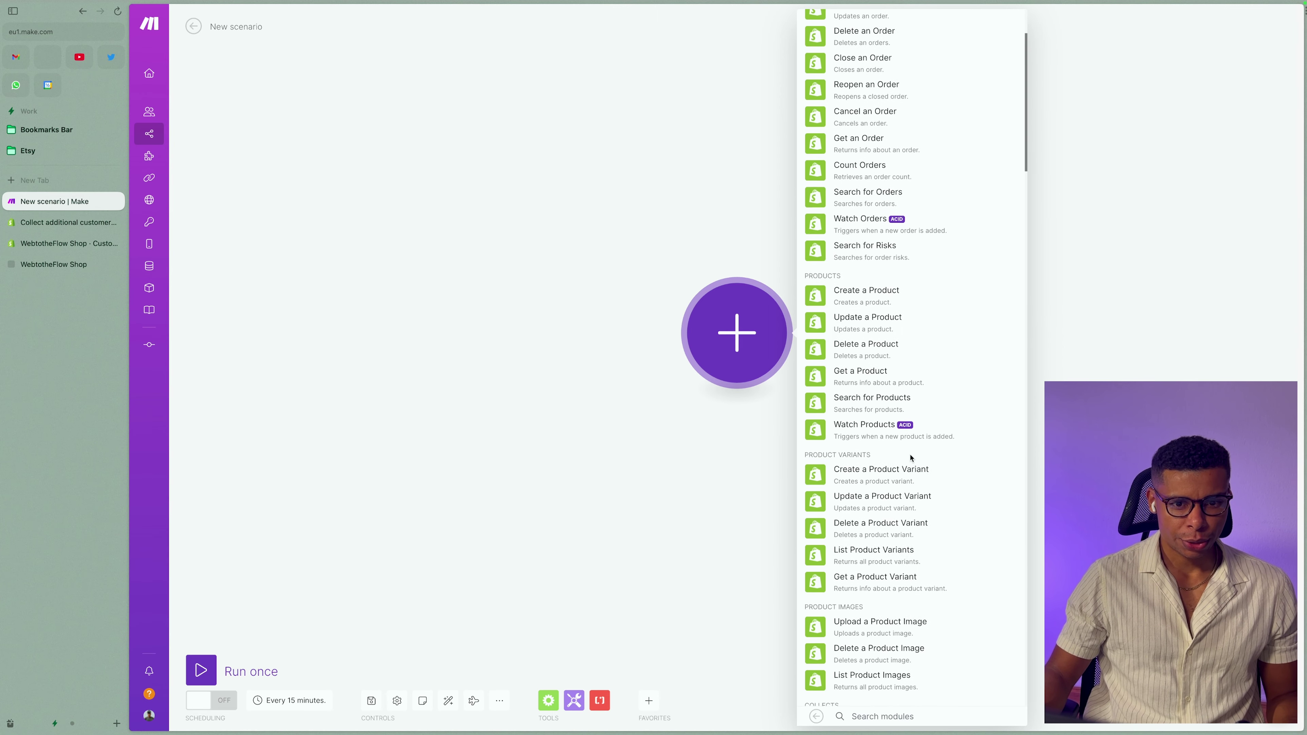
{"action": "scroll", "coordinate": [911, 458], "scroll_direction": "down", "scroll_amount": 4}
{"action": "type", "text": "watch"}
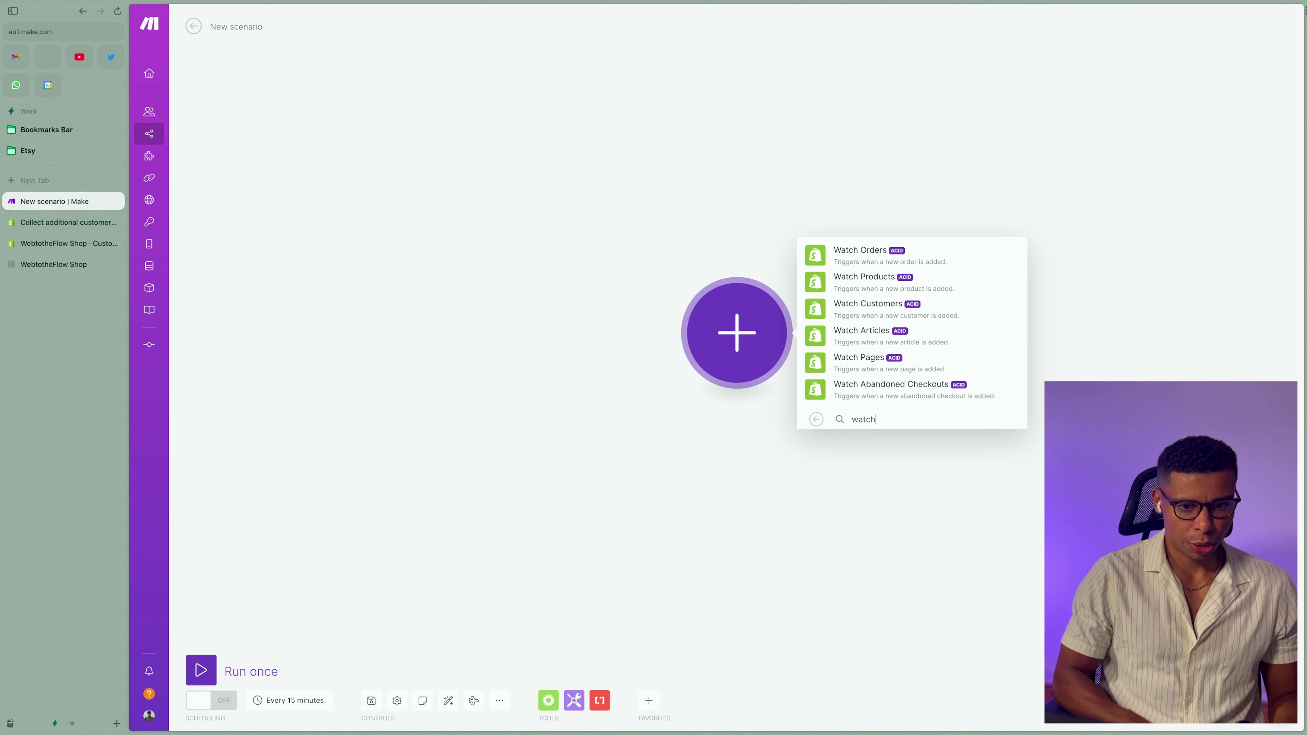
{"action": "left_click", "coordinate": [908, 311]}
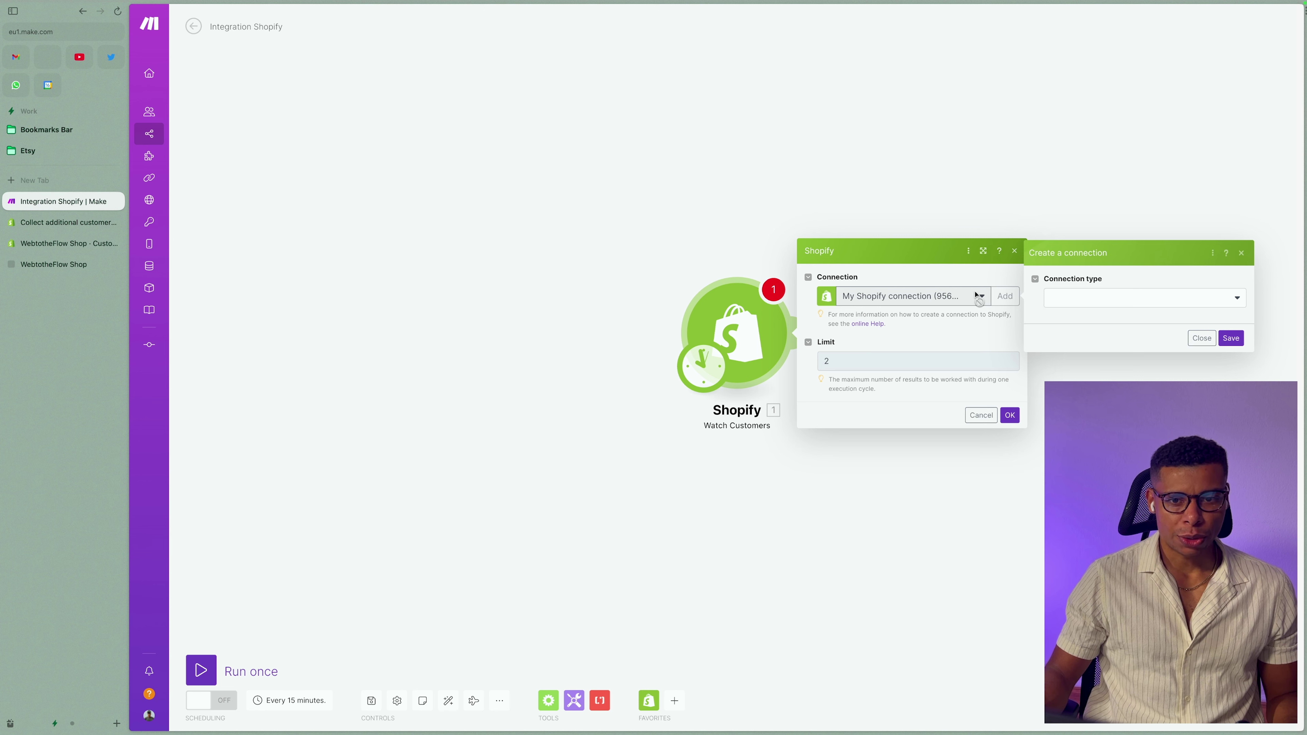
Add a Shopify-type connection with the pasted store subdomain and save it
{"action": "left_click", "coordinate": [1100, 298]}
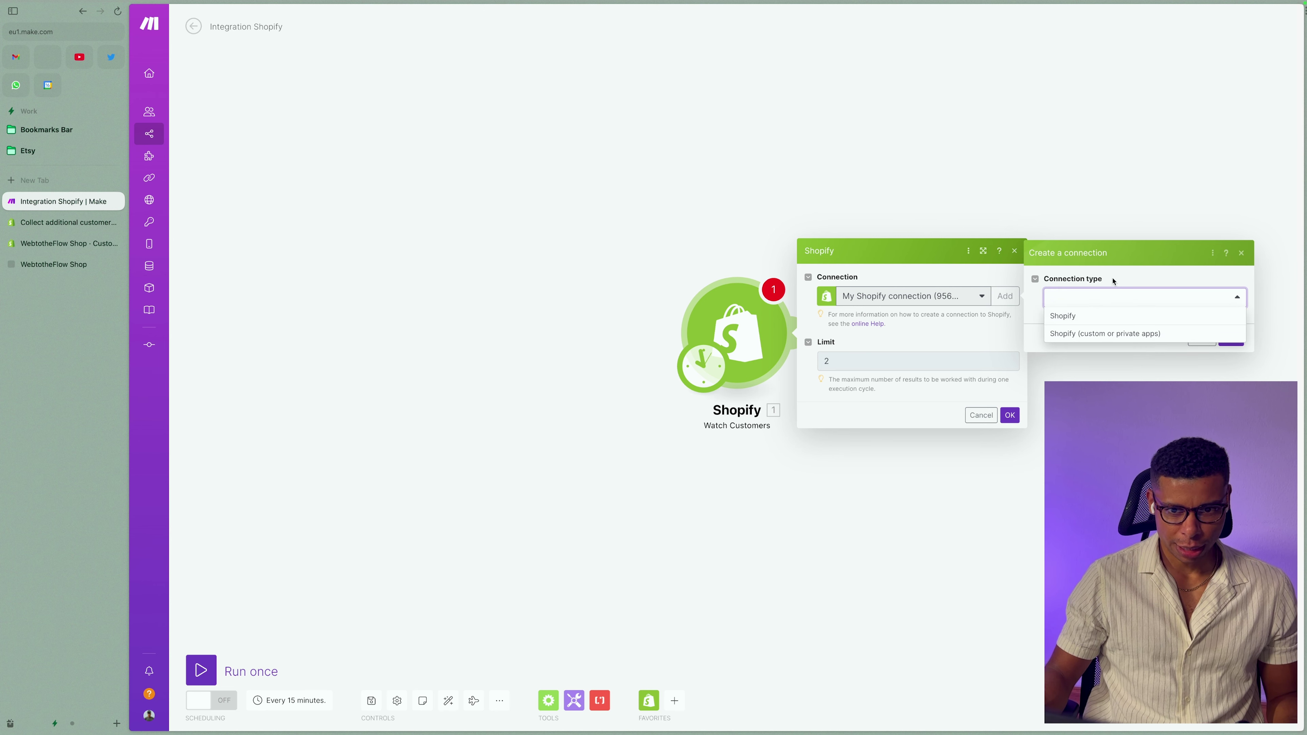
{"action": "left_click", "coordinate": [1090, 299]}
{"action": "left_click", "coordinate": [1090, 301]}
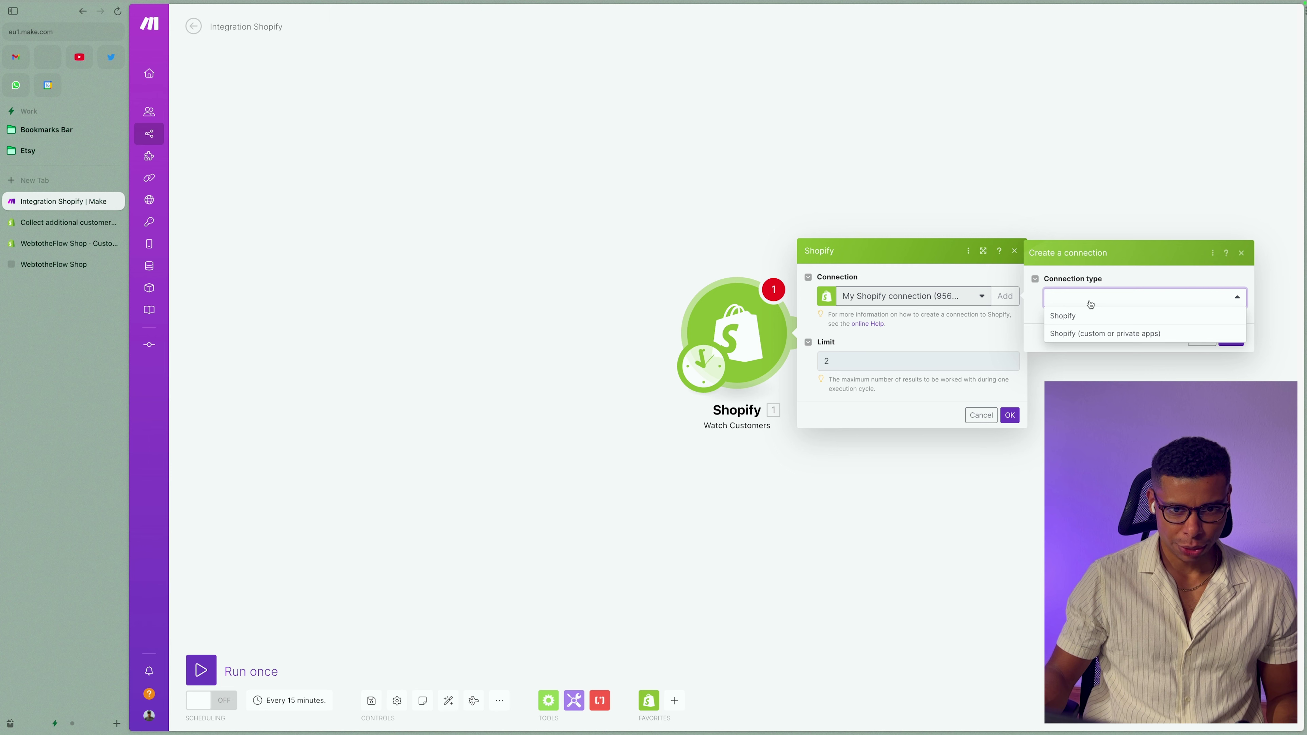
{"action": "left_click", "coordinate": [1079, 319]}
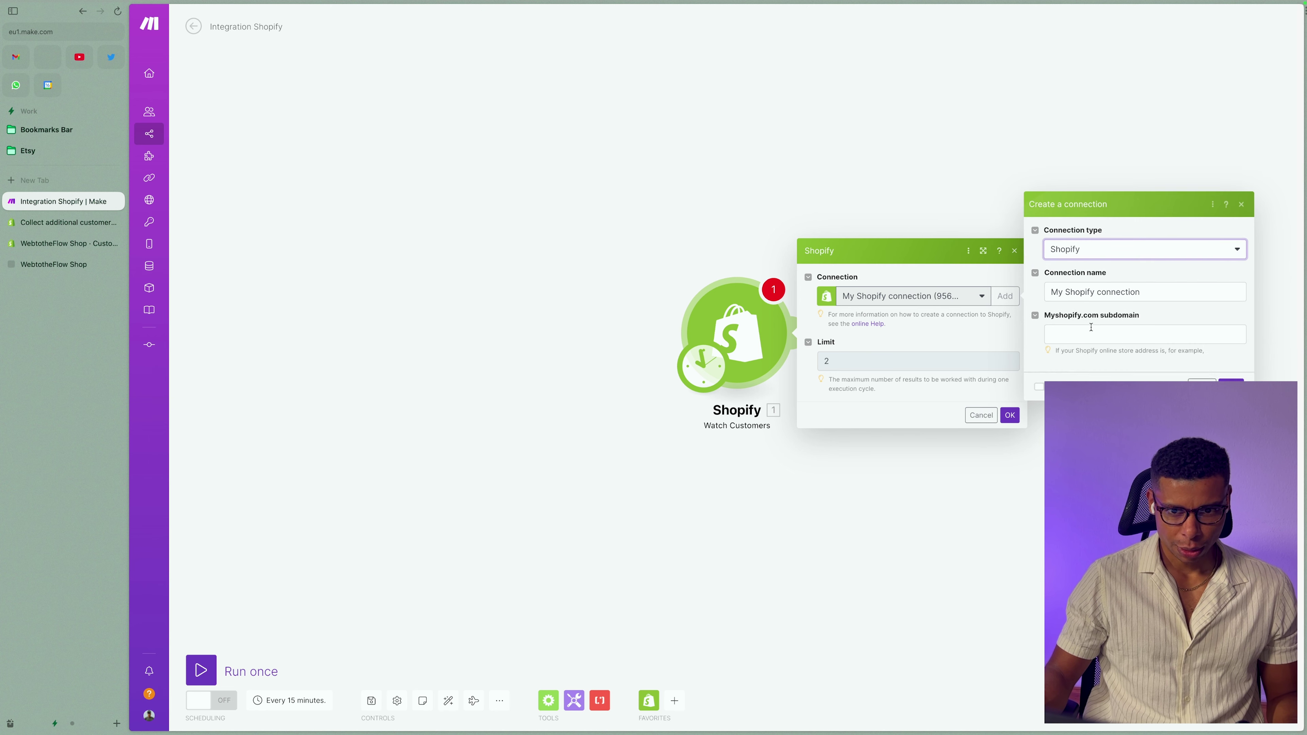
{"action": "left_click", "coordinate": [1088, 330]}
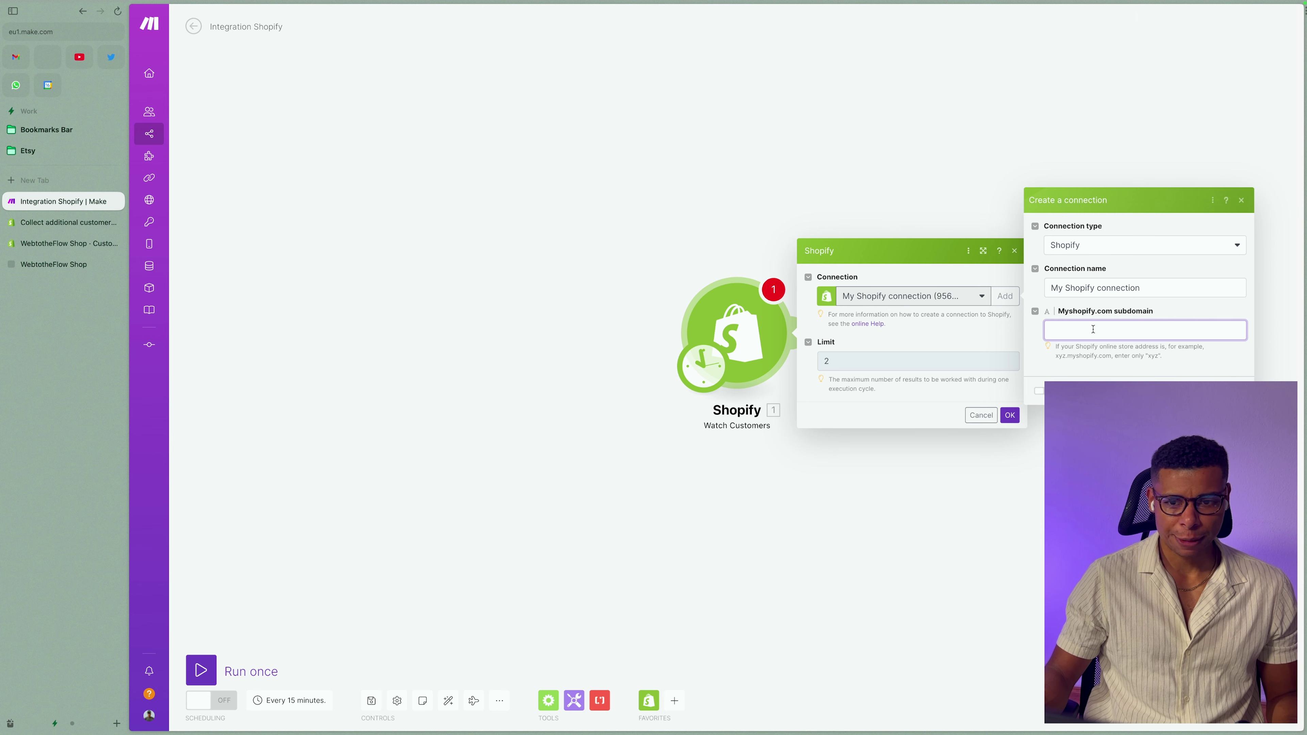
{"action": "type", "text": "quick-start-d2458237"}
{"action": "left_click", "coordinate": [1012, 395]}
{"action": "left_click", "coordinate": [1078, 330]}
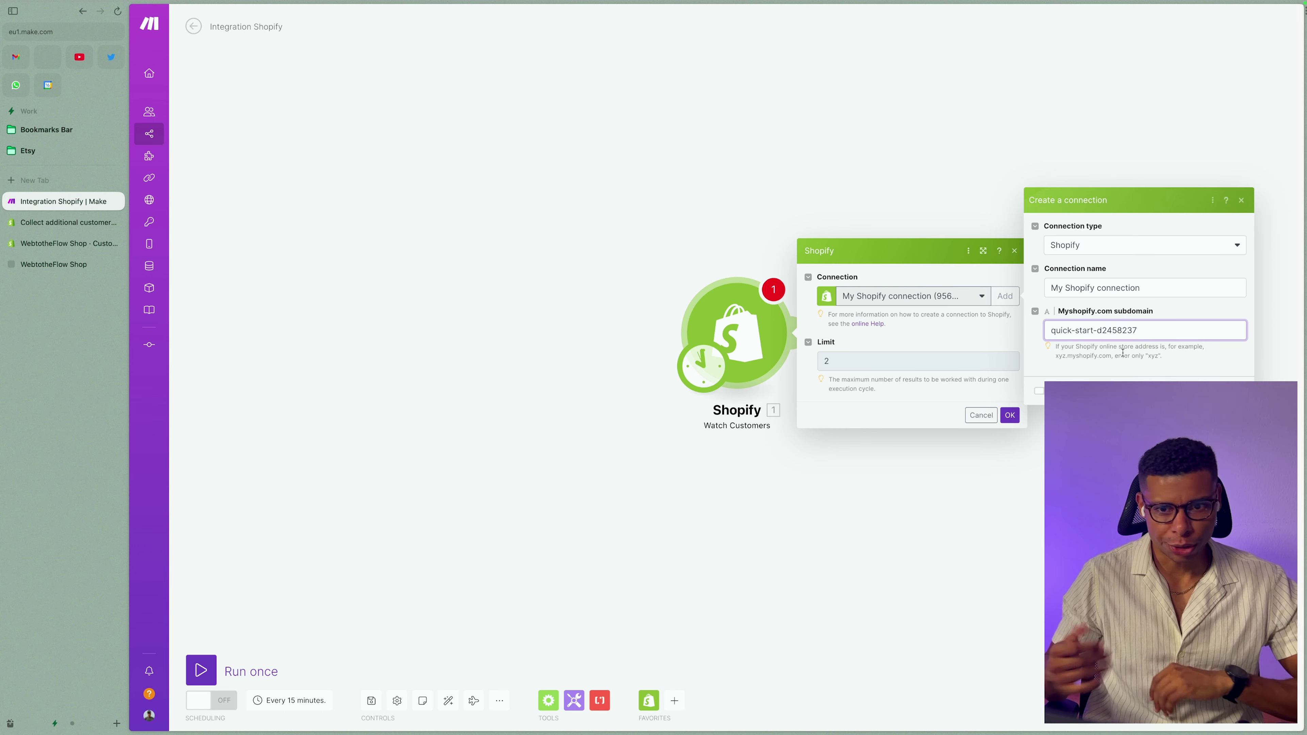
{"action": "left_click", "coordinate": [1230, 417]}
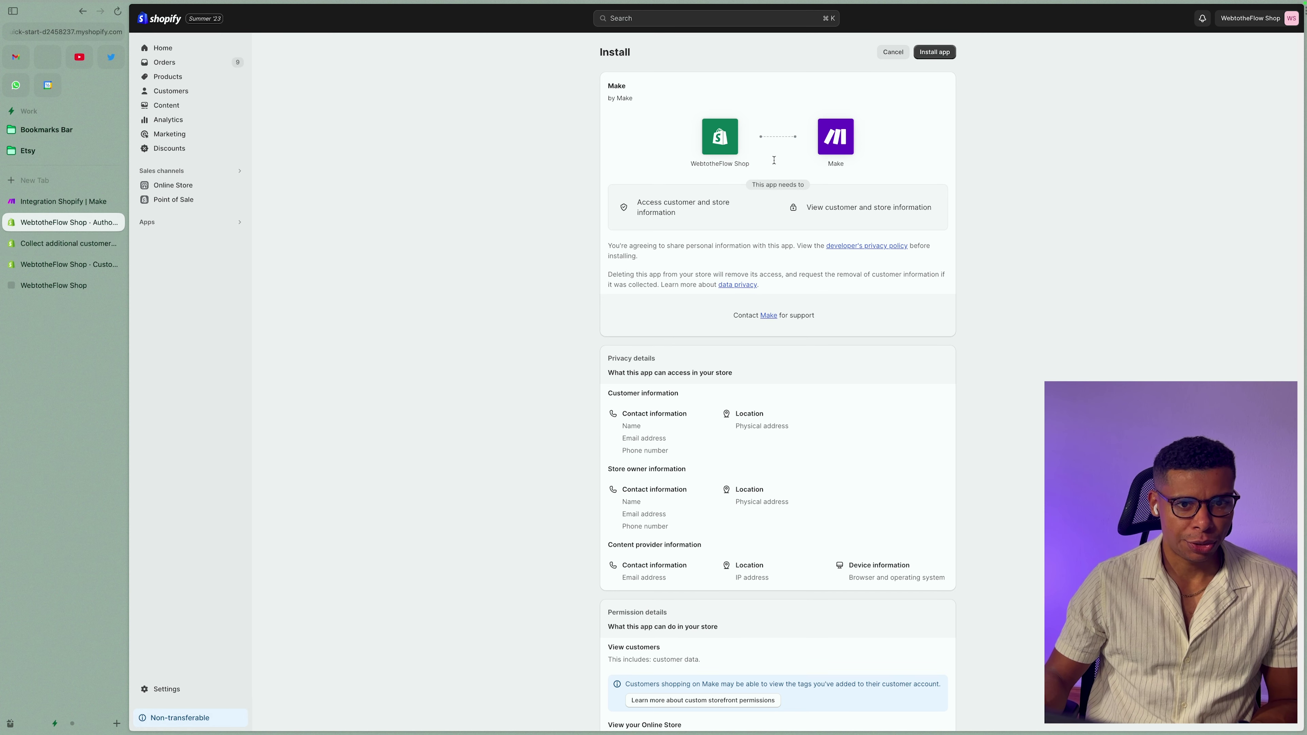
Install the Make app on the Shopify store from its install page
{"action": "scroll", "coordinate": [735, 303], "scroll_direction": "down", "scroll_amount": 3}
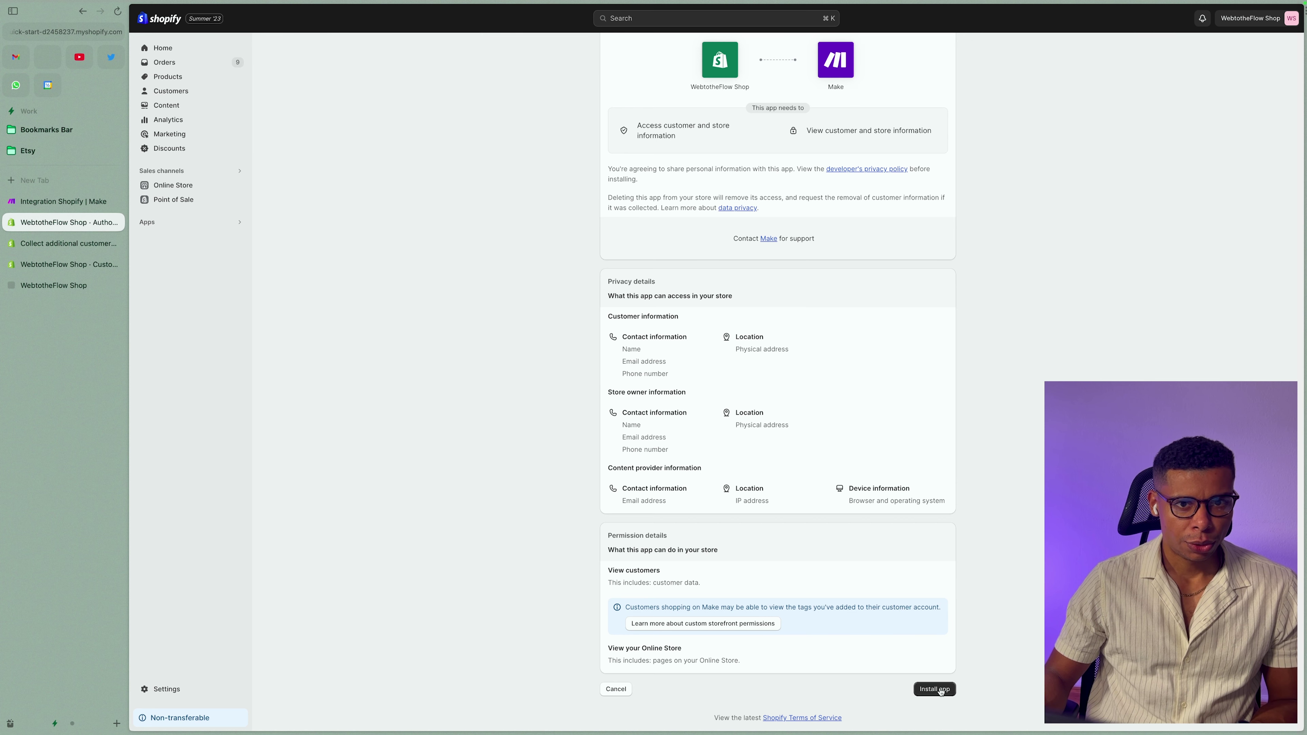
{"action": "left_click", "coordinate": [940, 691]}
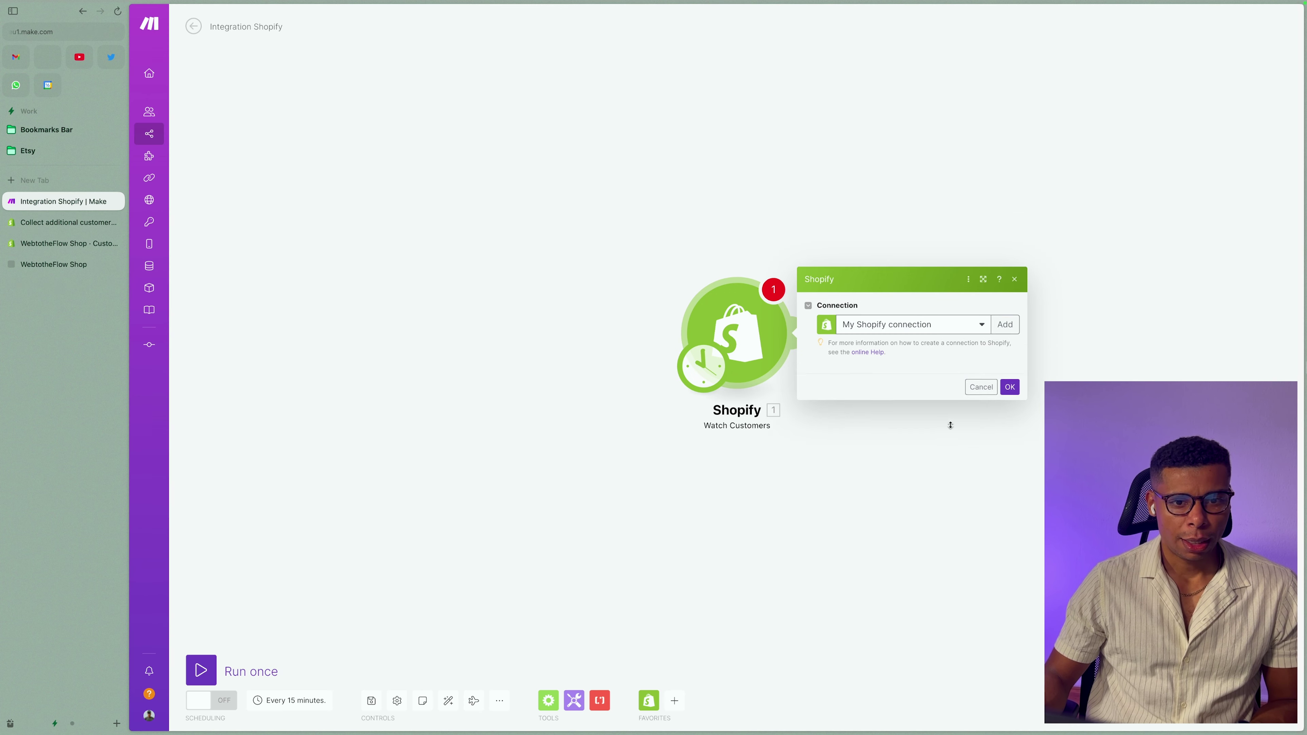
Confirm the Shopify connection and default start point, then run the scenario once
{"action": "left_click", "coordinate": [1011, 416]}
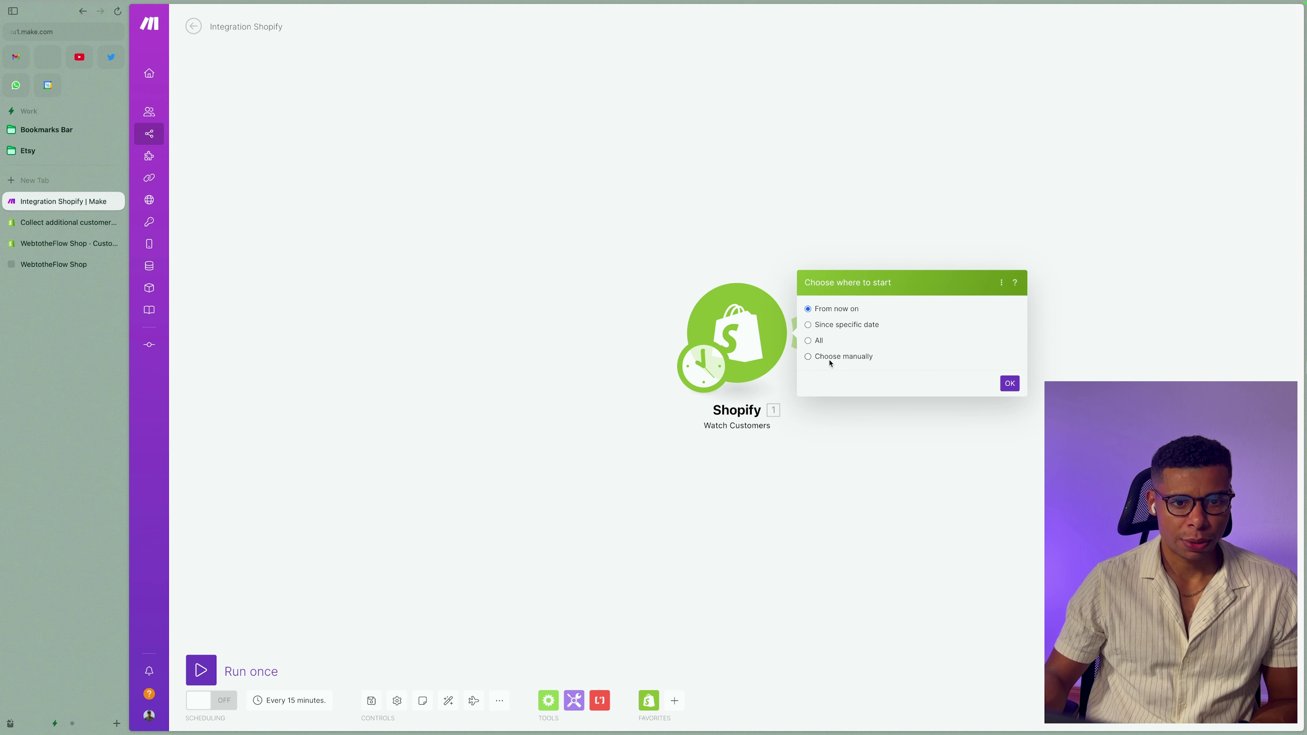
{"action": "left_click", "coordinate": [1010, 386]}
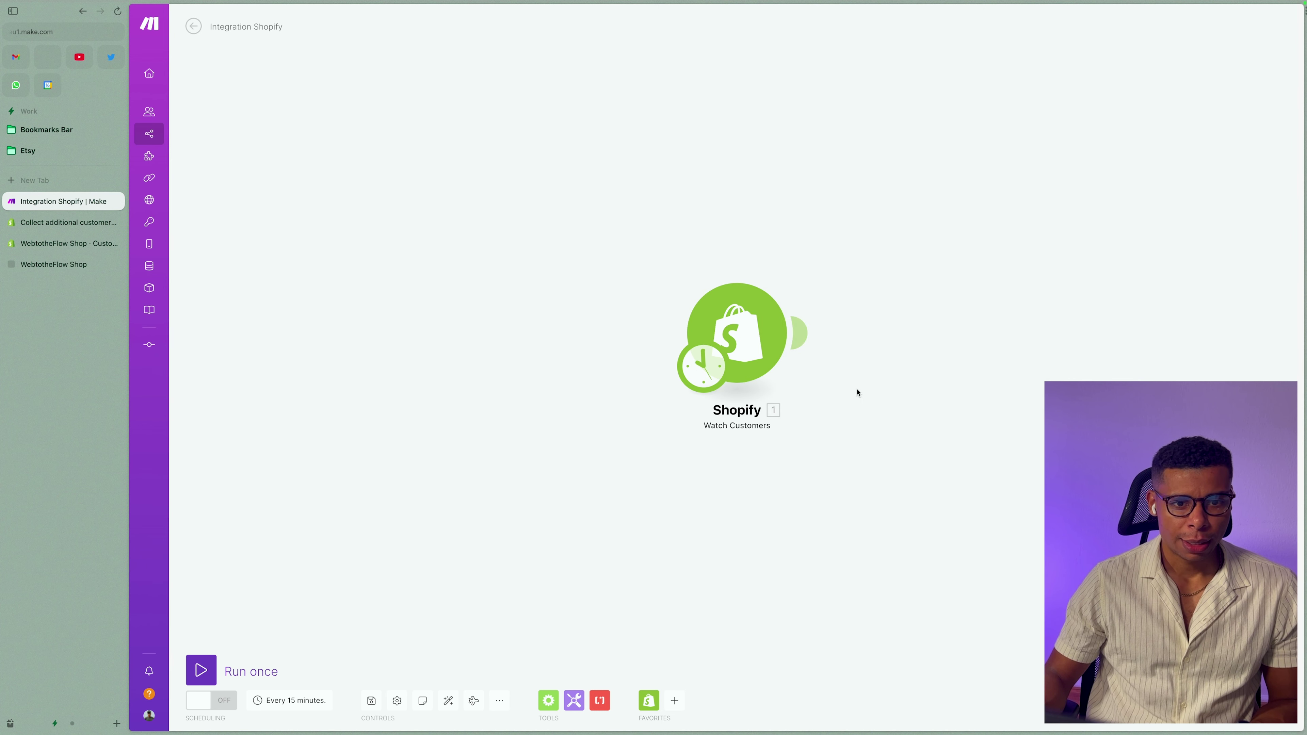
{"action": "left_click", "coordinate": [759, 336]}
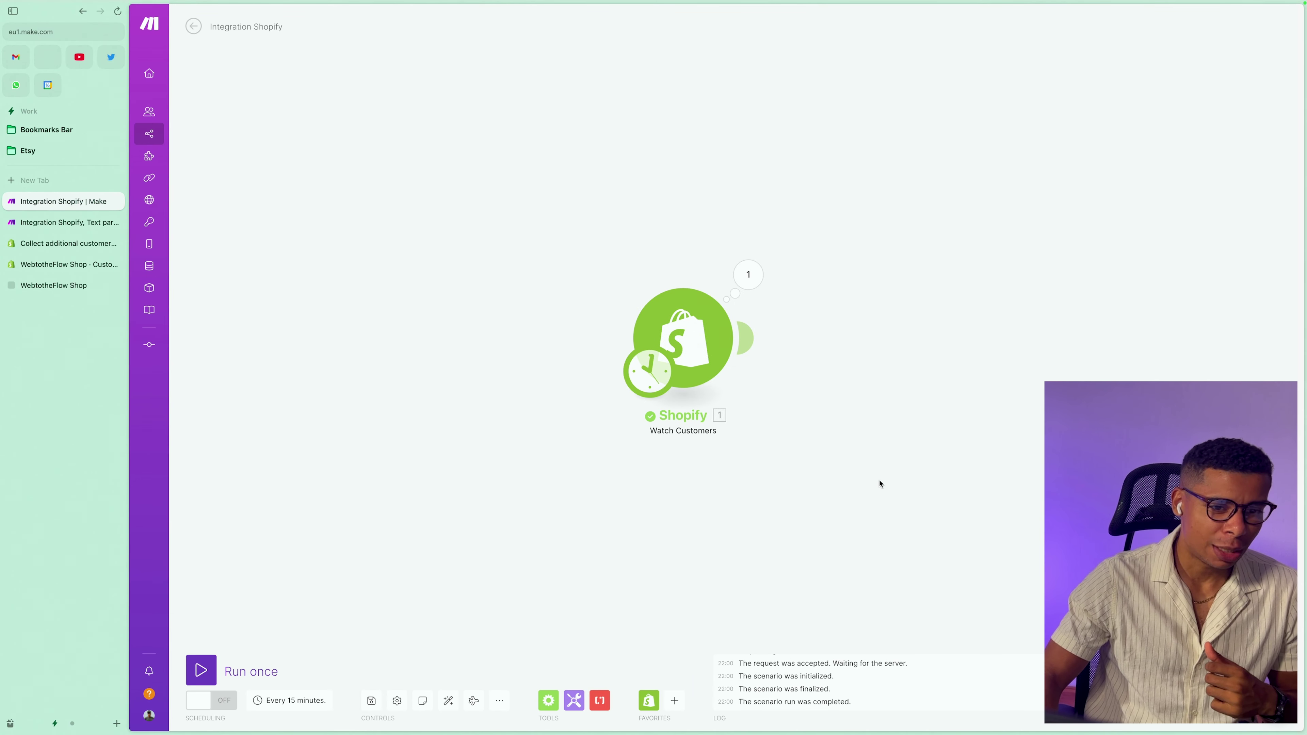
Manually start the trigger from the most recent customer, rerun once, and inspect the returned bundle
{"action": "right_click", "coordinate": [702, 348]}
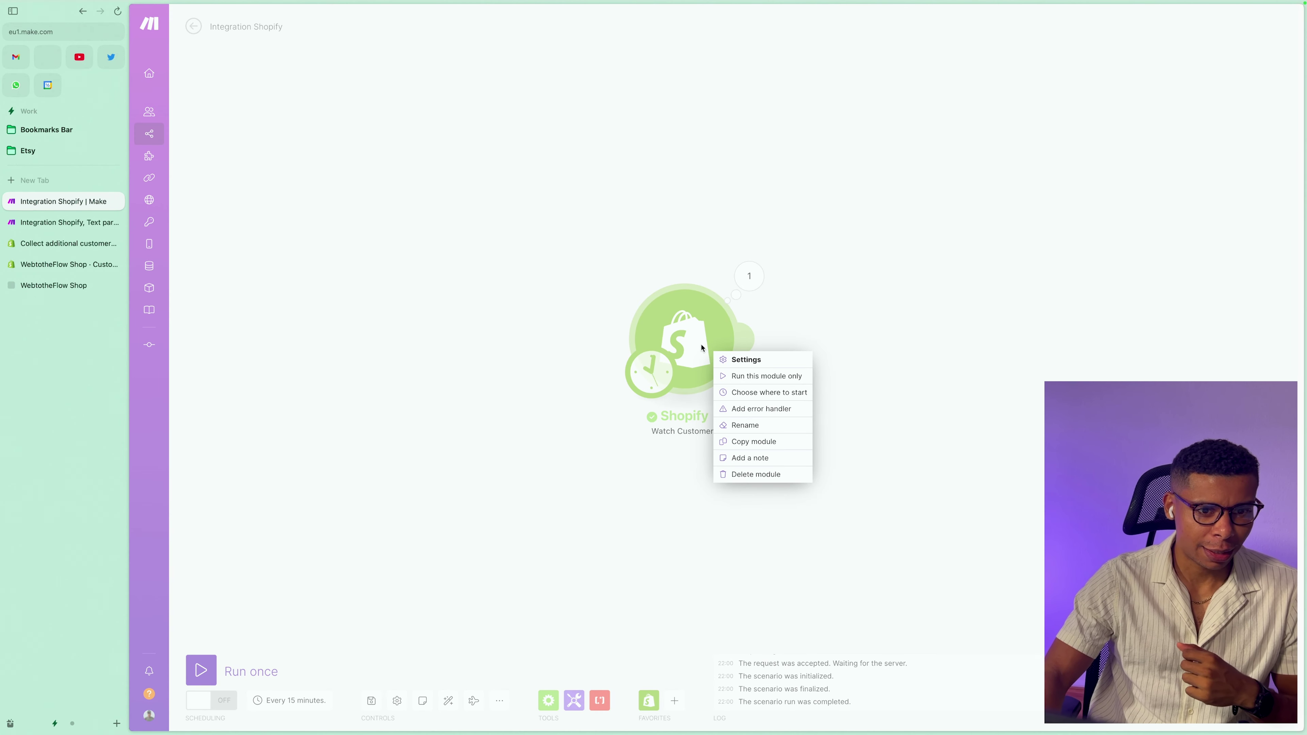
{"action": "left_click", "coordinate": [750, 393]}
{"action": "left_click", "coordinate": [781, 363]}
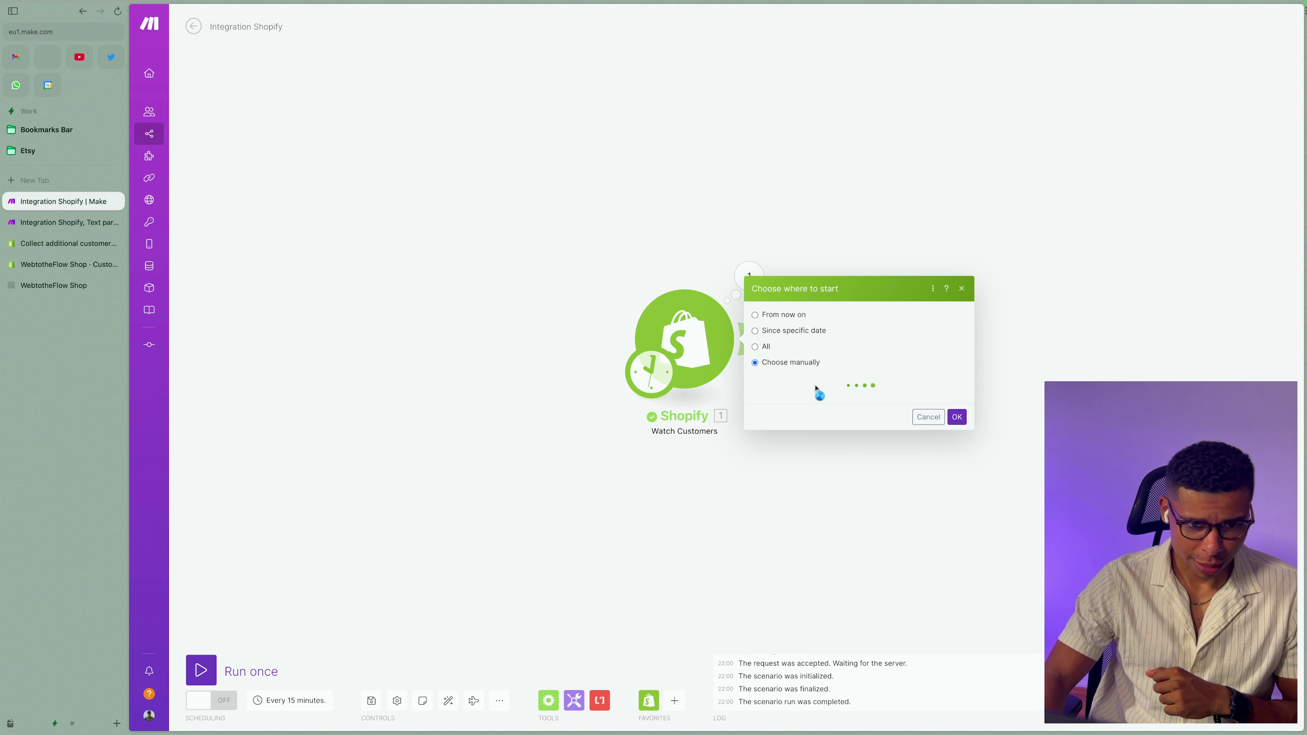
{"action": "left_click", "coordinate": [788, 326]}
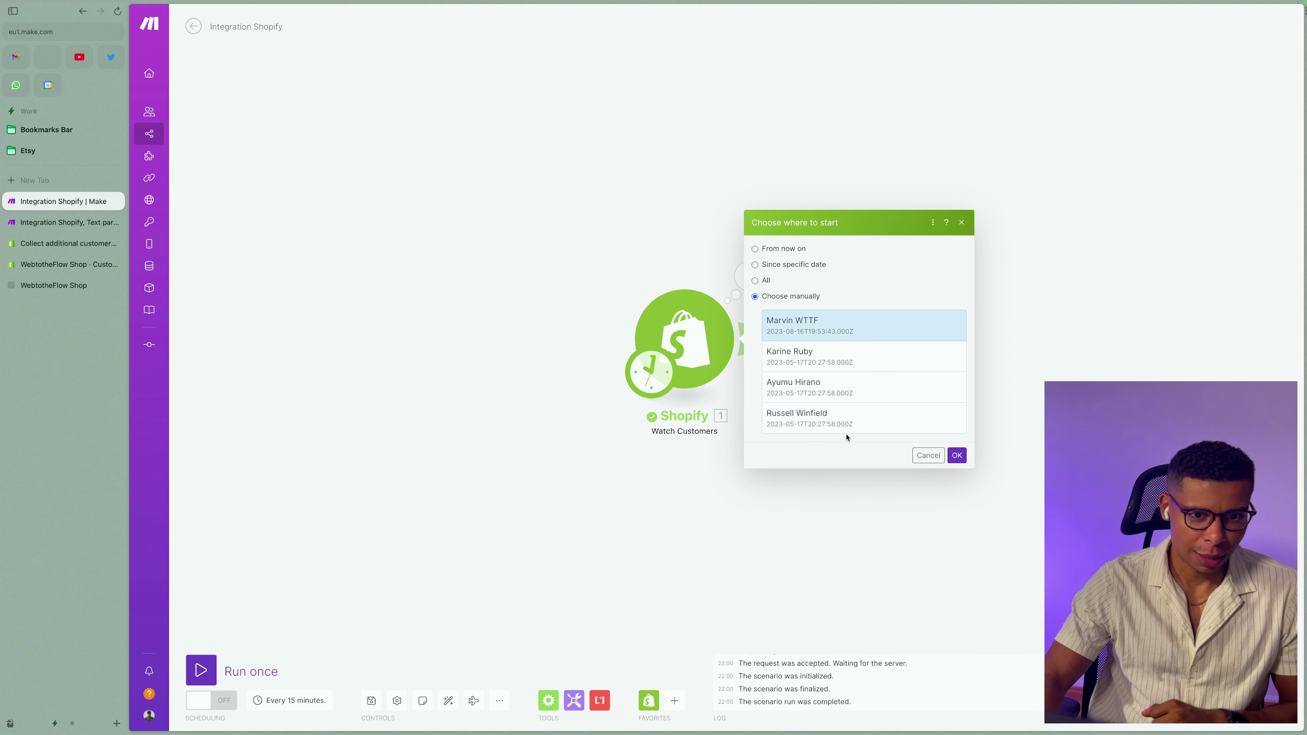
{"action": "left_click", "coordinate": [958, 456]}
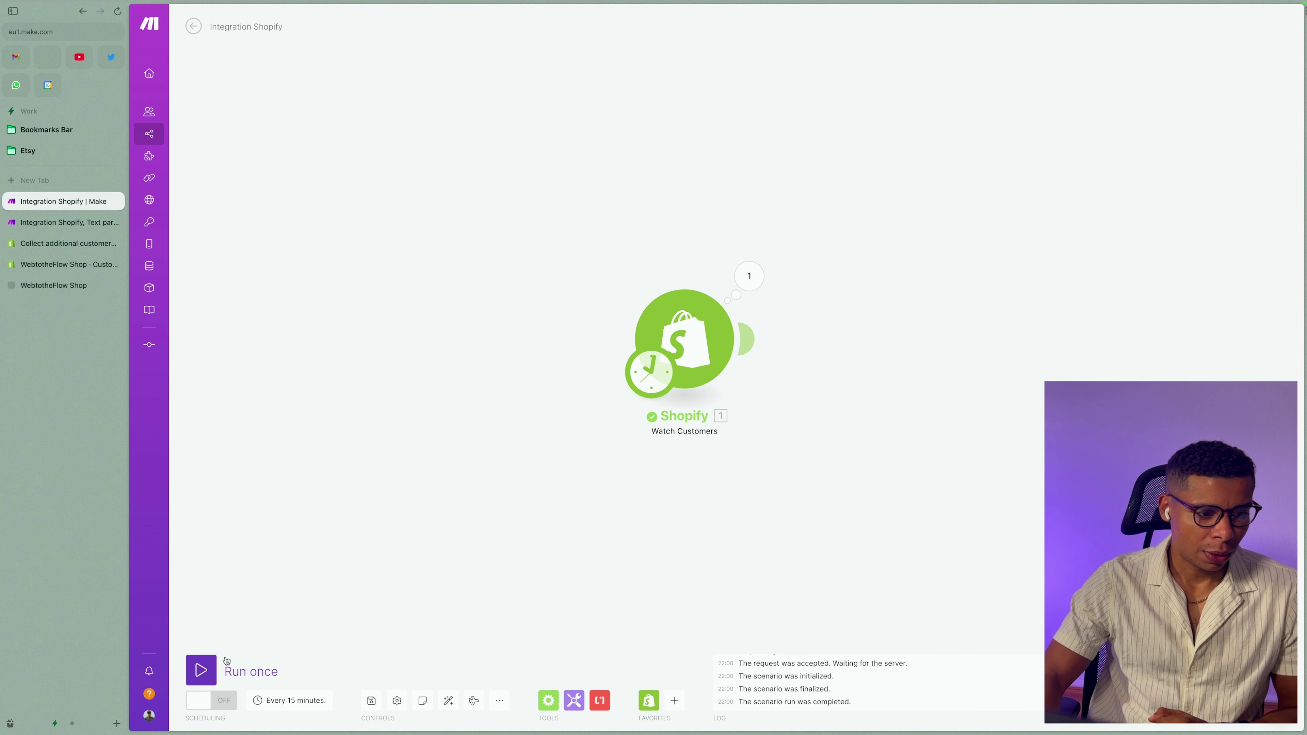
{"action": "left_click", "coordinate": [202, 669]}
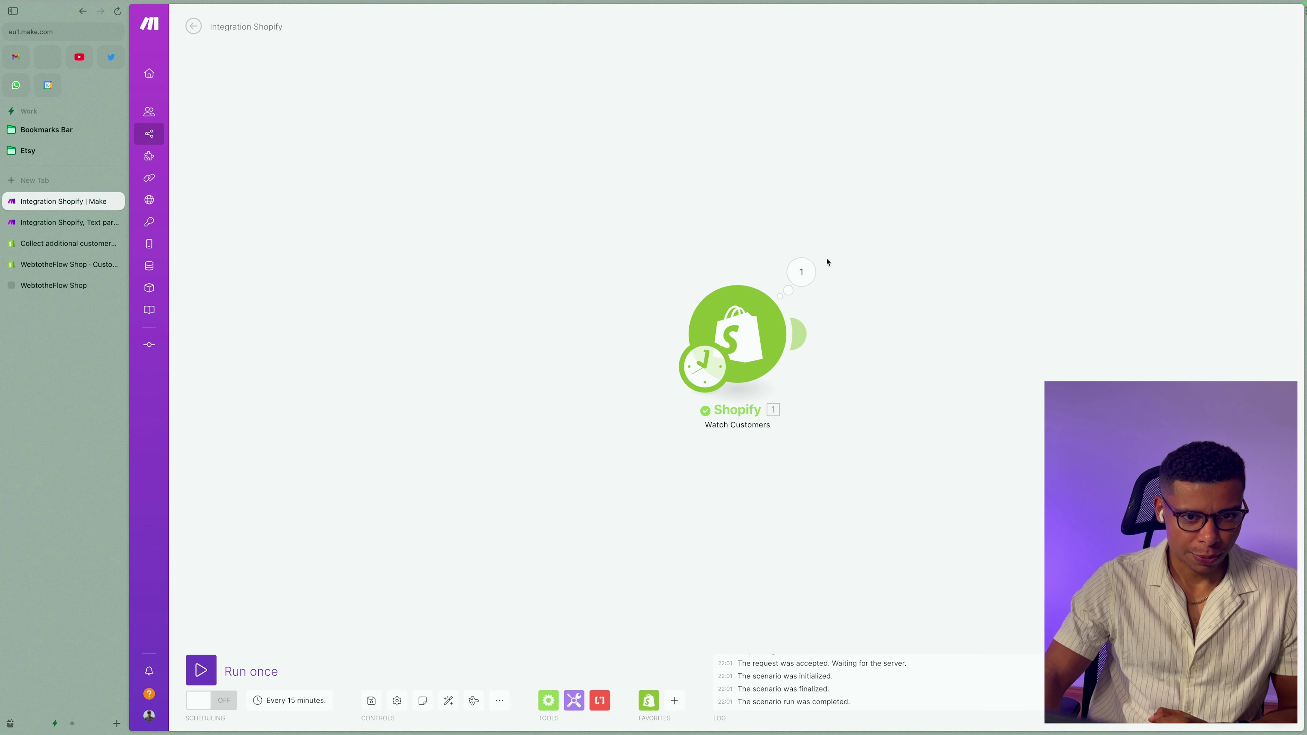
{"action": "left_click", "coordinate": [801, 272]}
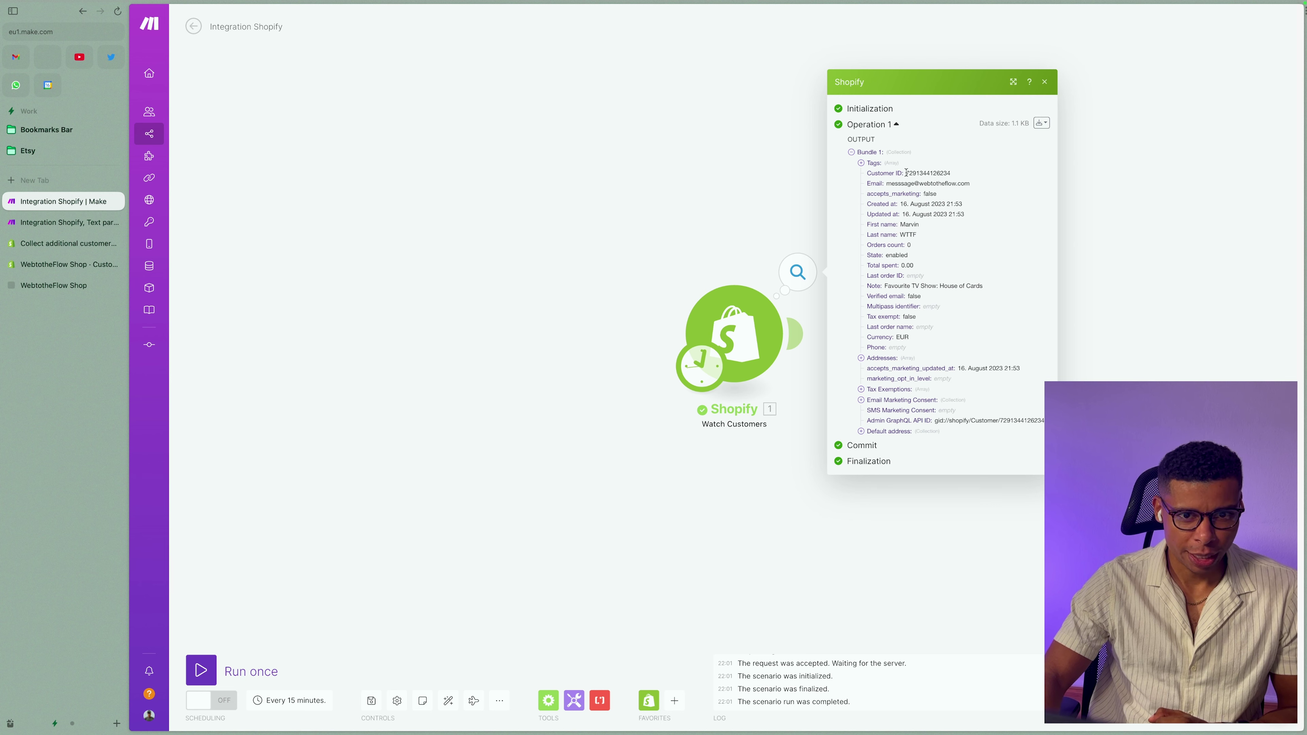
{"action": "left_click_drag", "start_coordinate": [907, 173], "coordinate": [967, 321]}
{"action": "left_click", "coordinate": [968, 354]}
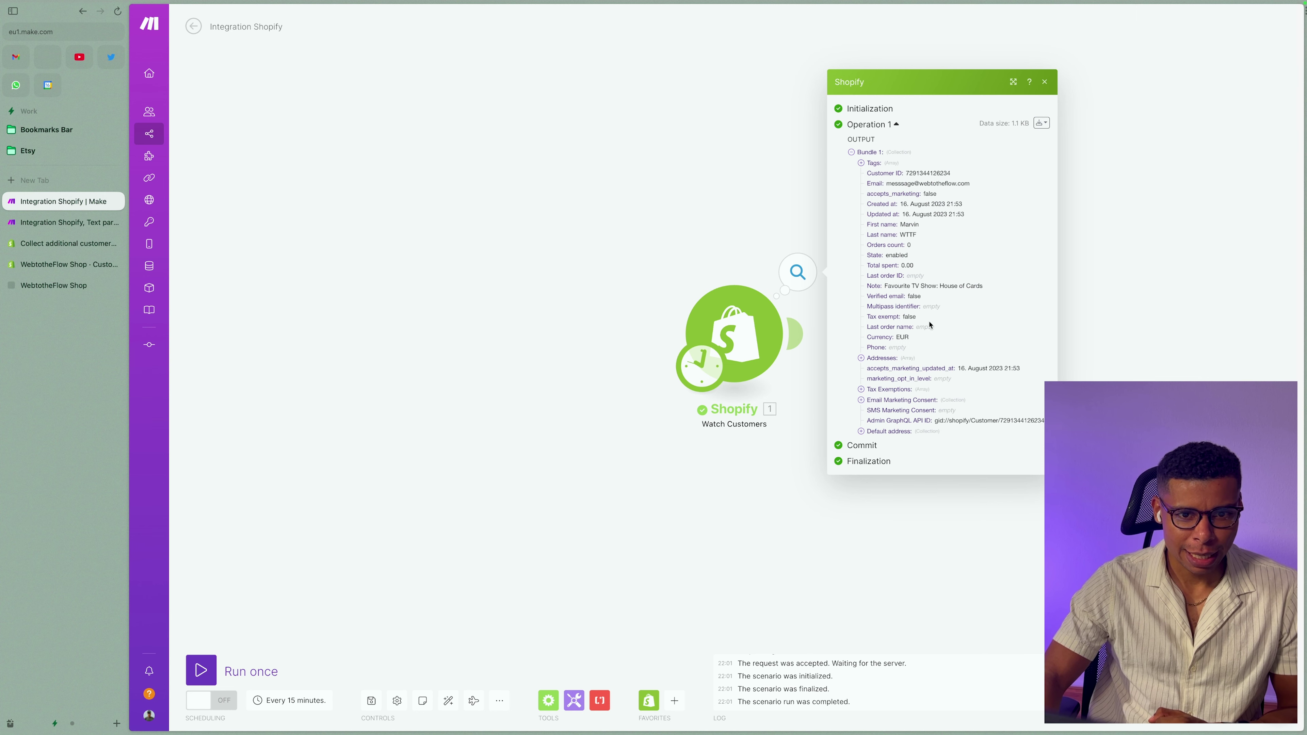
{"action": "left_click_drag", "start_coordinate": [868, 287], "coordinate": [989, 291]}
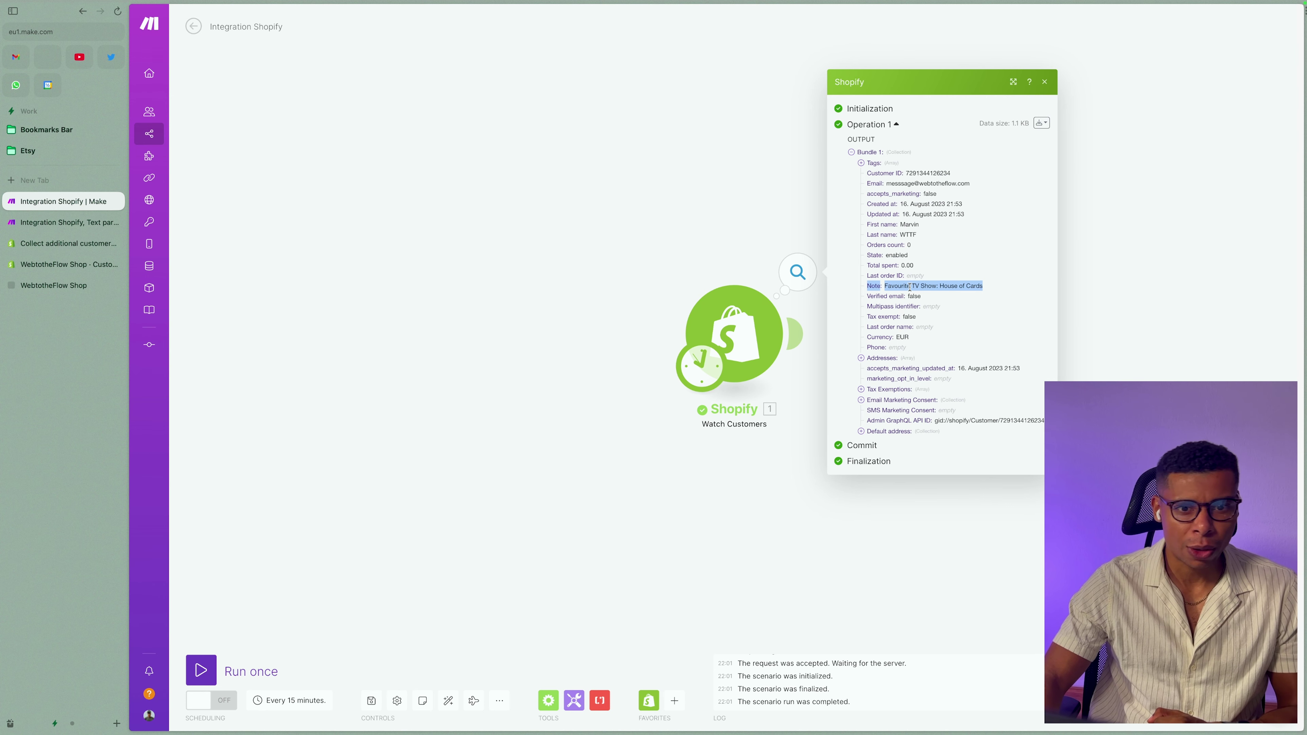
{"action": "left_click", "coordinate": [898, 289]}
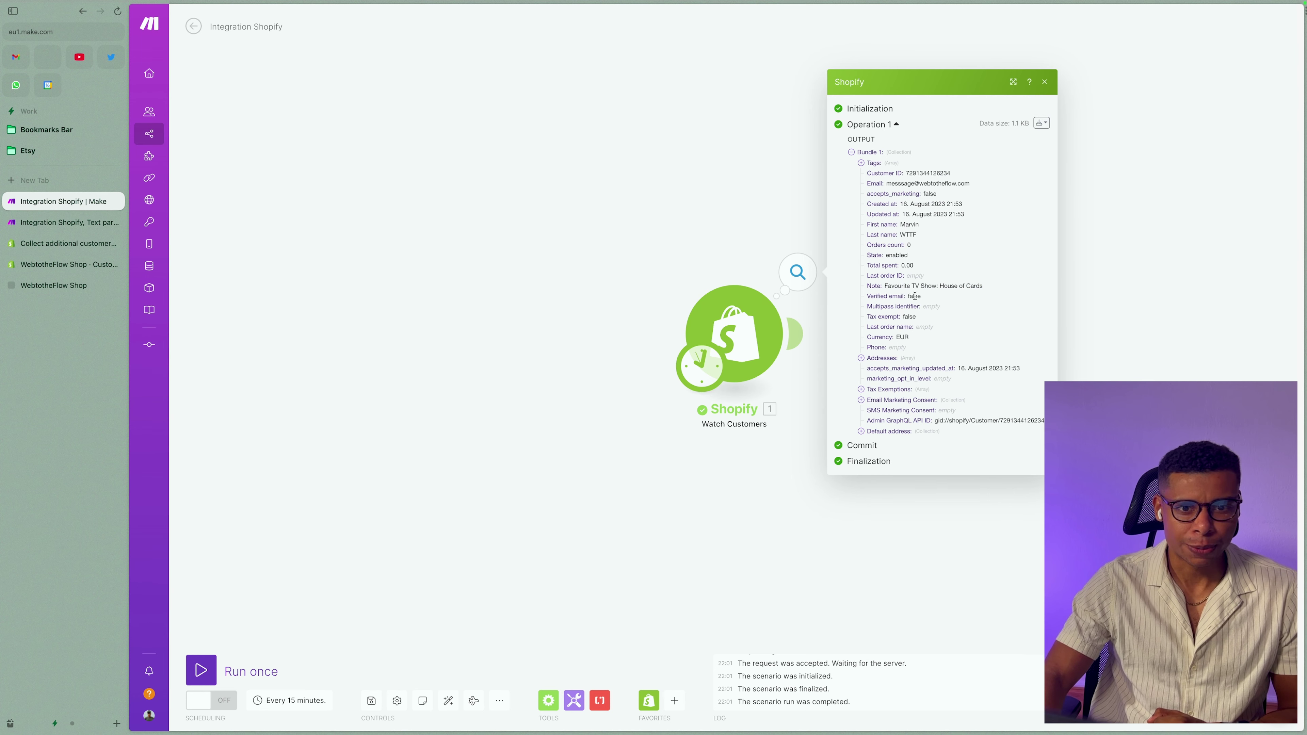
{"action": "left_click_drag", "start_coordinate": [885, 286], "coordinate": [933, 286]}
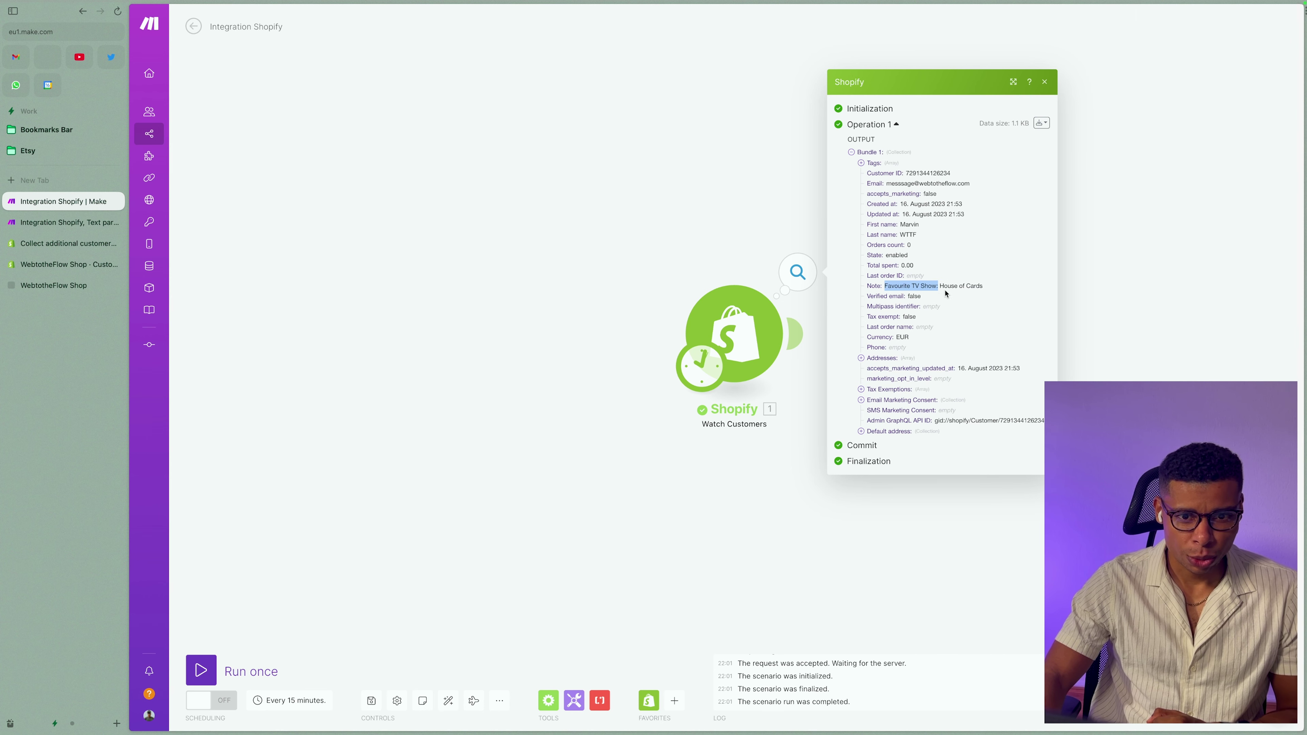
{"action": "left_click_drag", "start_coordinate": [940, 285], "coordinate": [993, 286]}
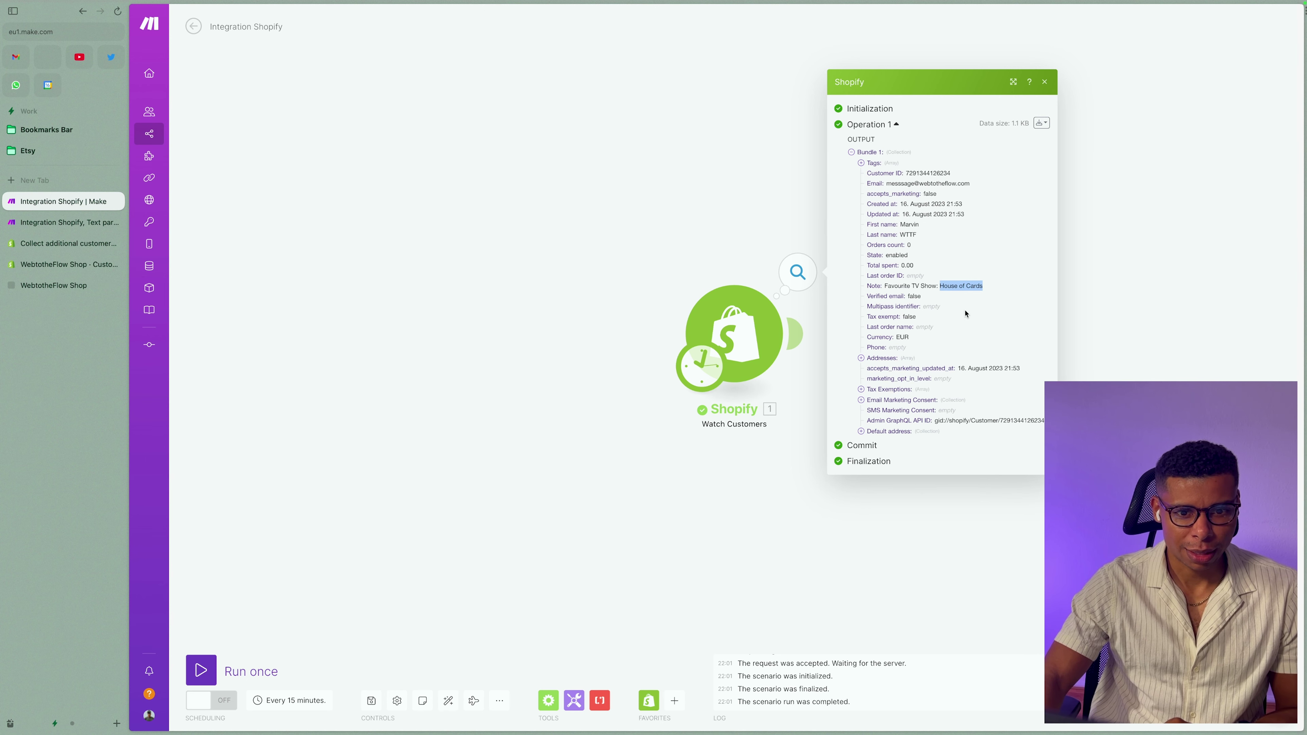
{"action": "key", "text": "Escape"}
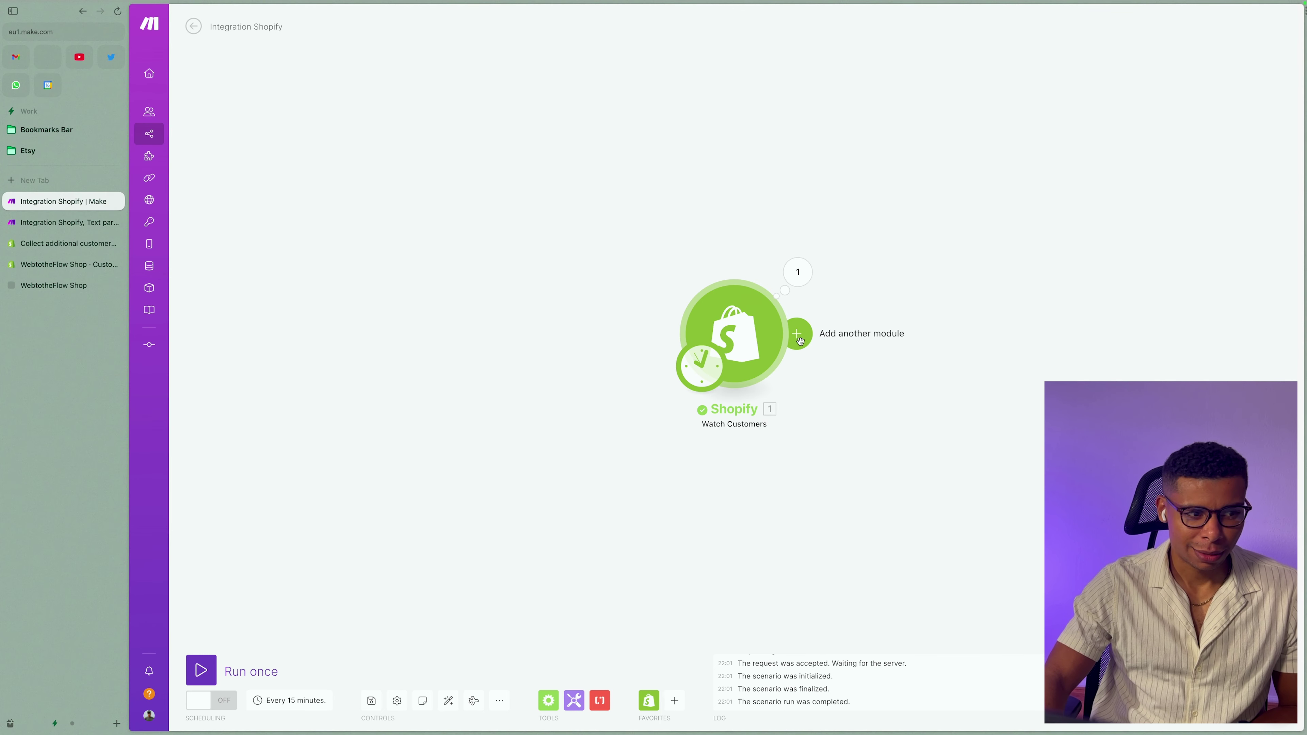
Add a Text parser Match pattern (Advanced) module after the Shopify trigger
{"action": "left_click", "coordinate": [798, 335]}
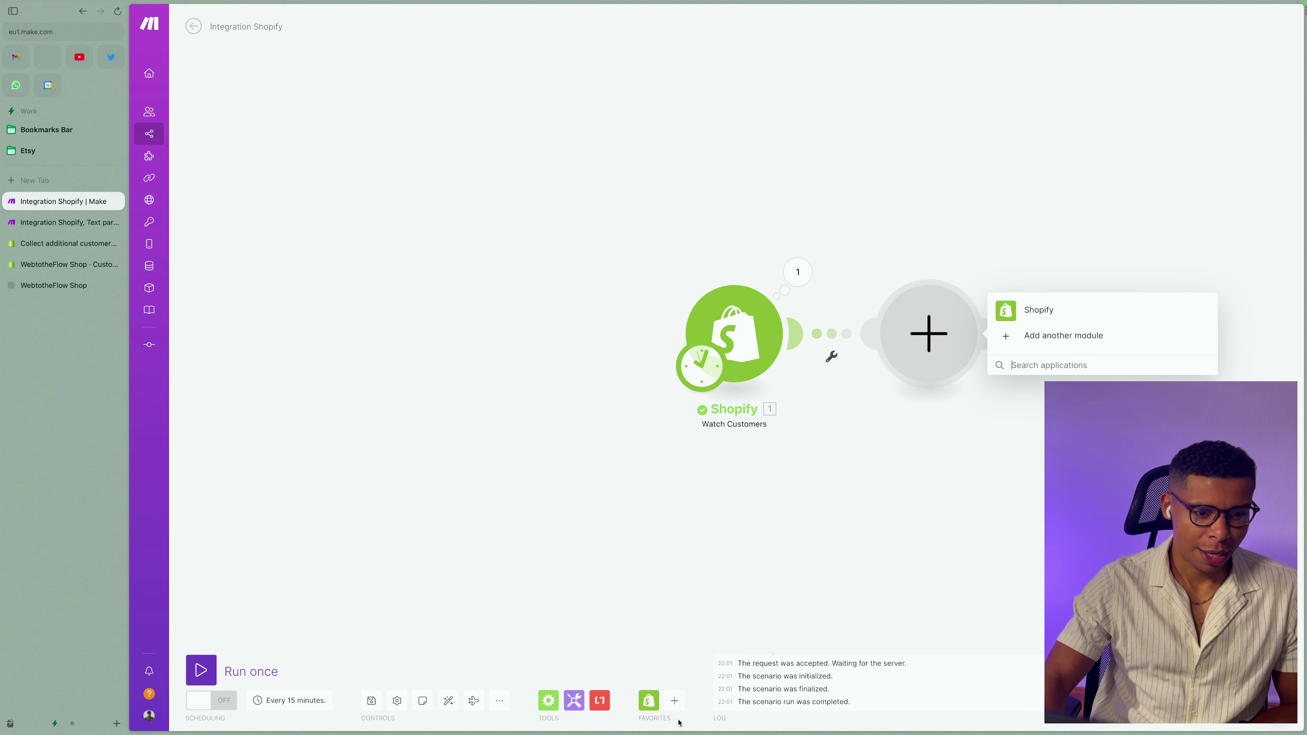
{"action": "left_click", "coordinate": [600, 701]}
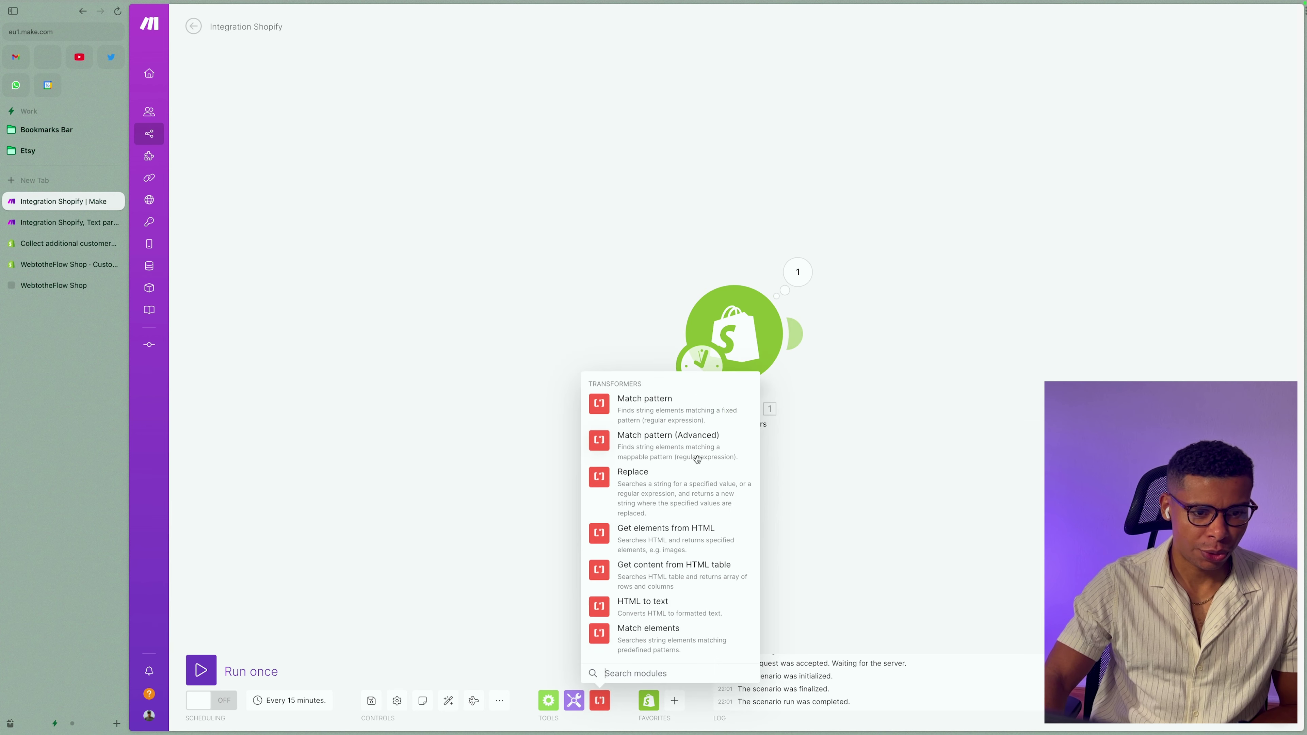
{"action": "left_click", "coordinate": [676, 448]}
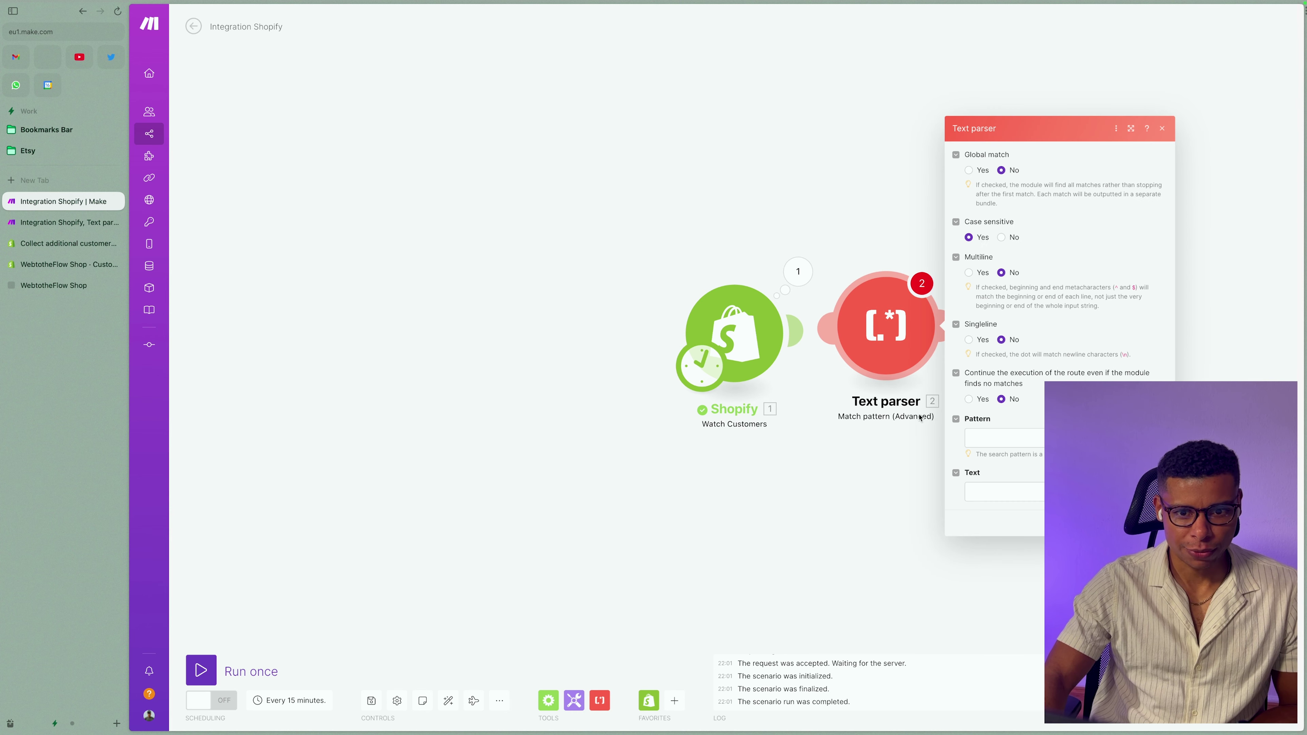
Map the customer's Note (1.note) into the Text parser's Text field
{"action": "left_click", "coordinate": [999, 437]}
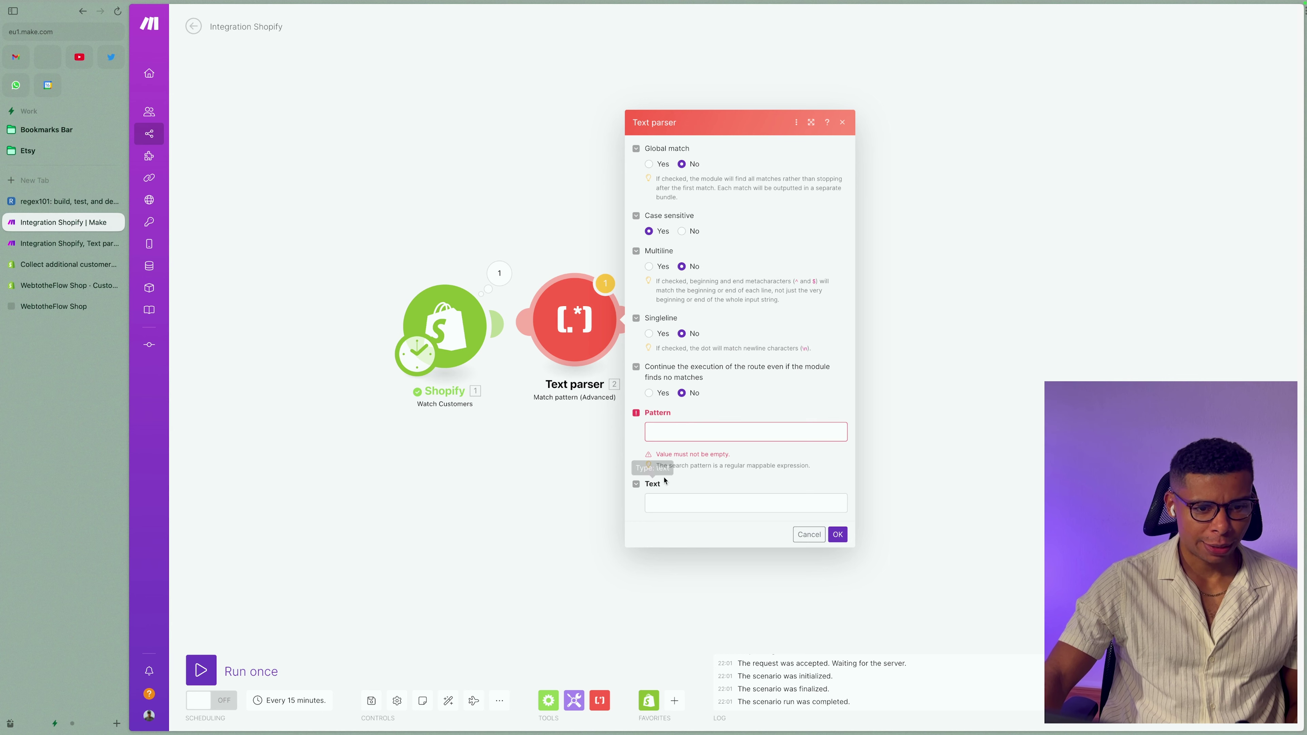
{"action": "left_click", "coordinate": [661, 503]}
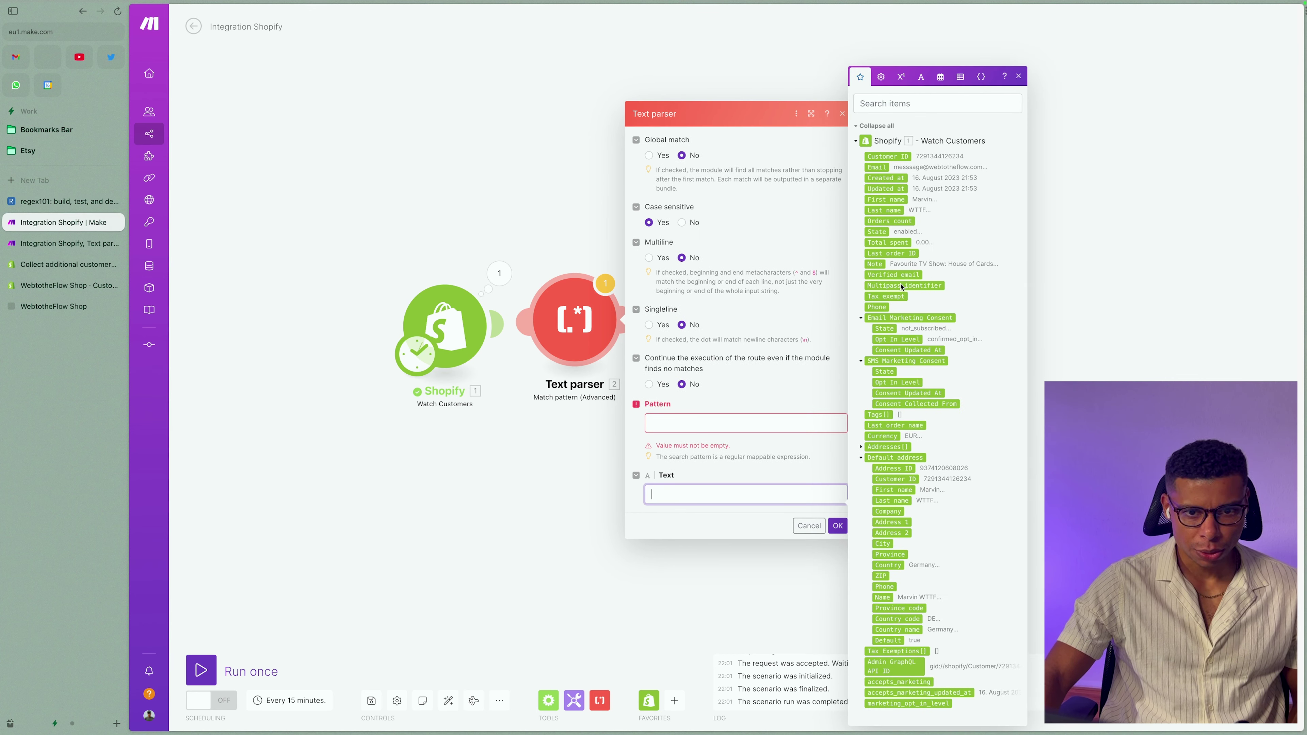
{"action": "left_click", "coordinate": [876, 265]}
{"action": "left_click", "coordinate": [712, 446]}
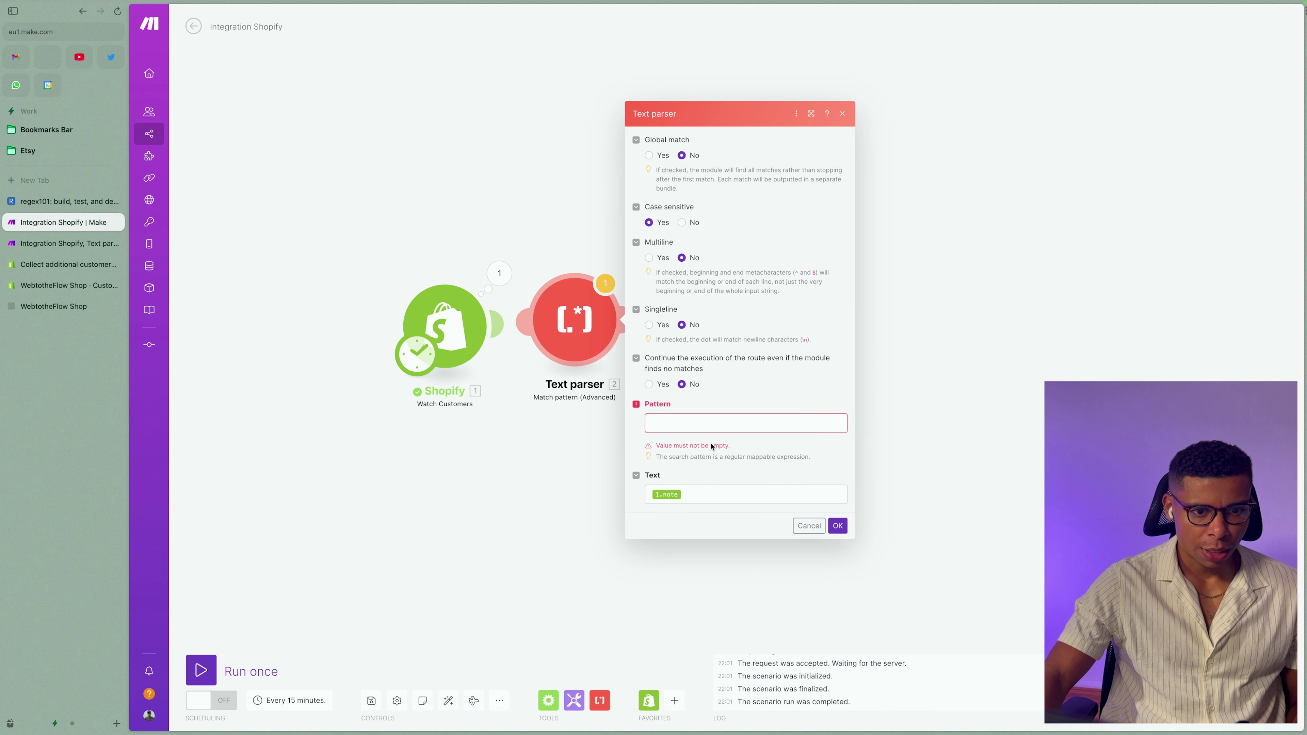
{"action": "left_click", "coordinate": [682, 422]}
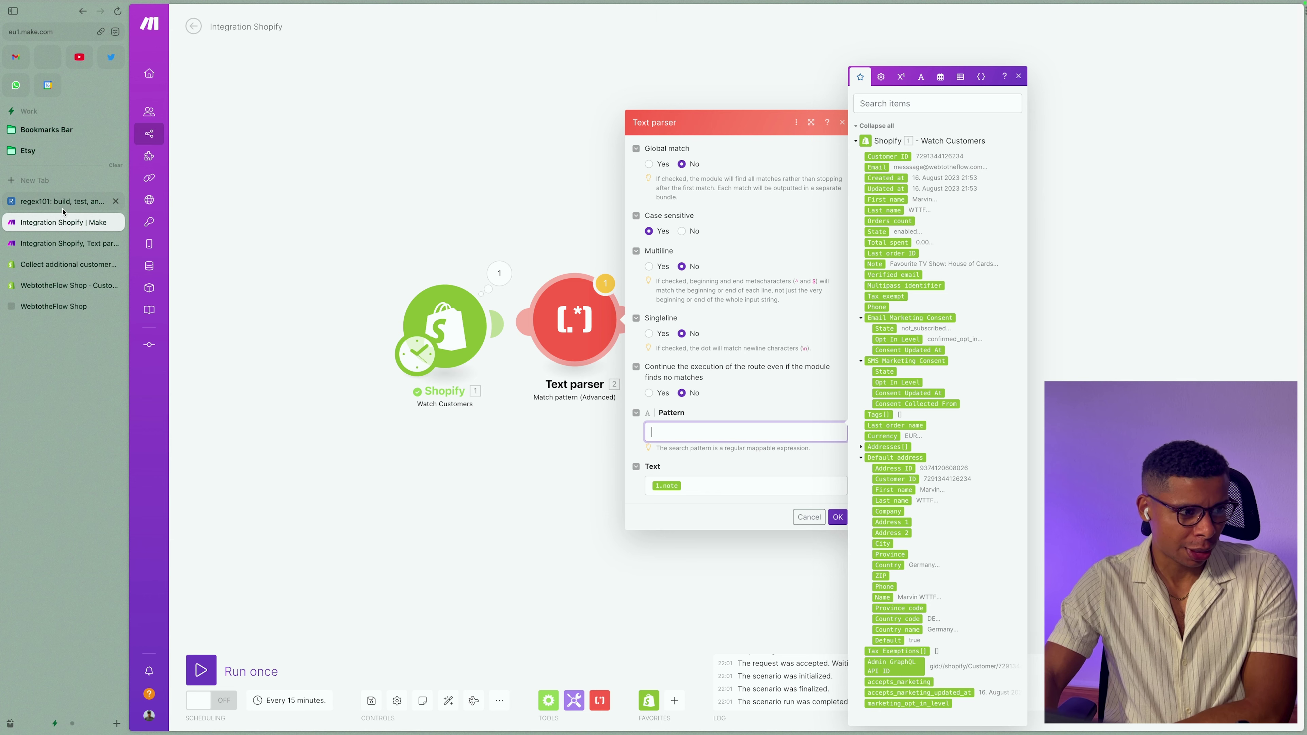
{"action": "scroll", "coordinate": [63, 216], "scroll_direction": "right", "scroll_amount": 3}
{"action": "scroll", "coordinate": [195, 170], "scroll_direction": "down", "scroll_amount": 1}
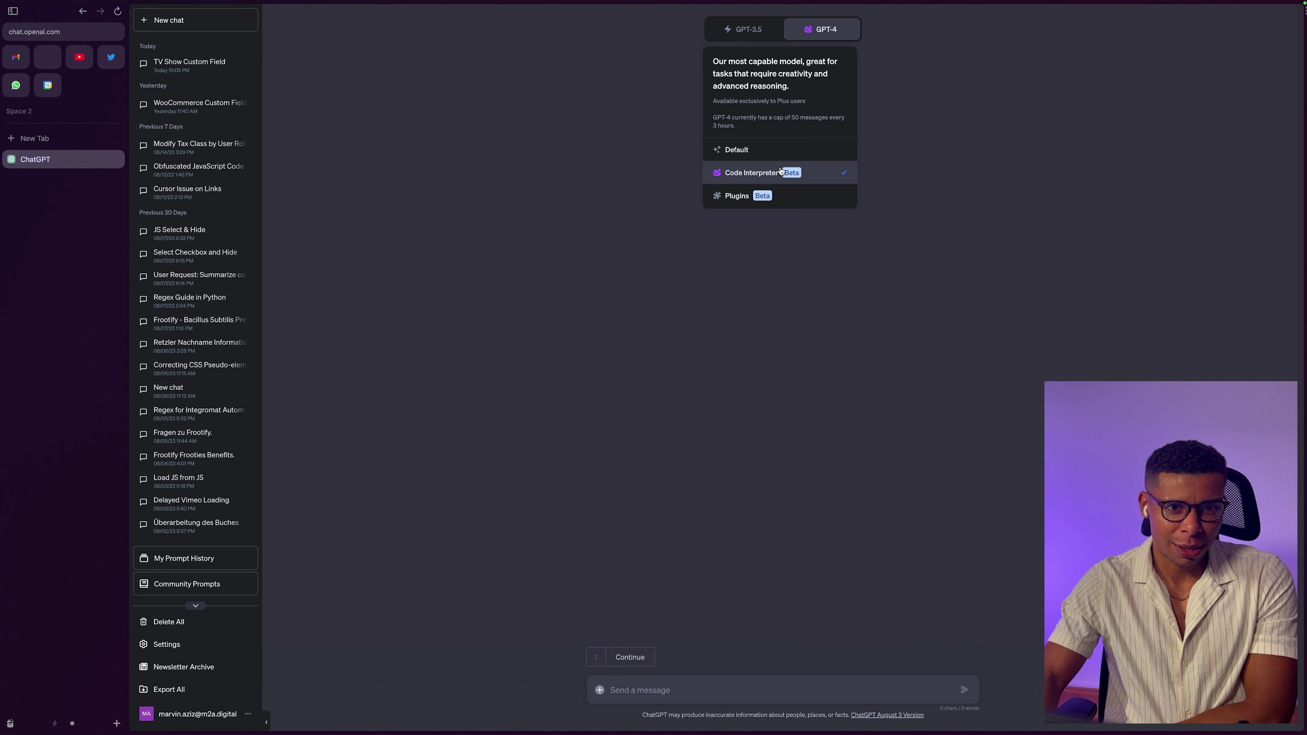
Highlight the Note text after the colon in the trigger's customer output
{"action": "scroll", "coordinate": [85, 319], "scroll_direction": "left", "scroll_amount": 3}
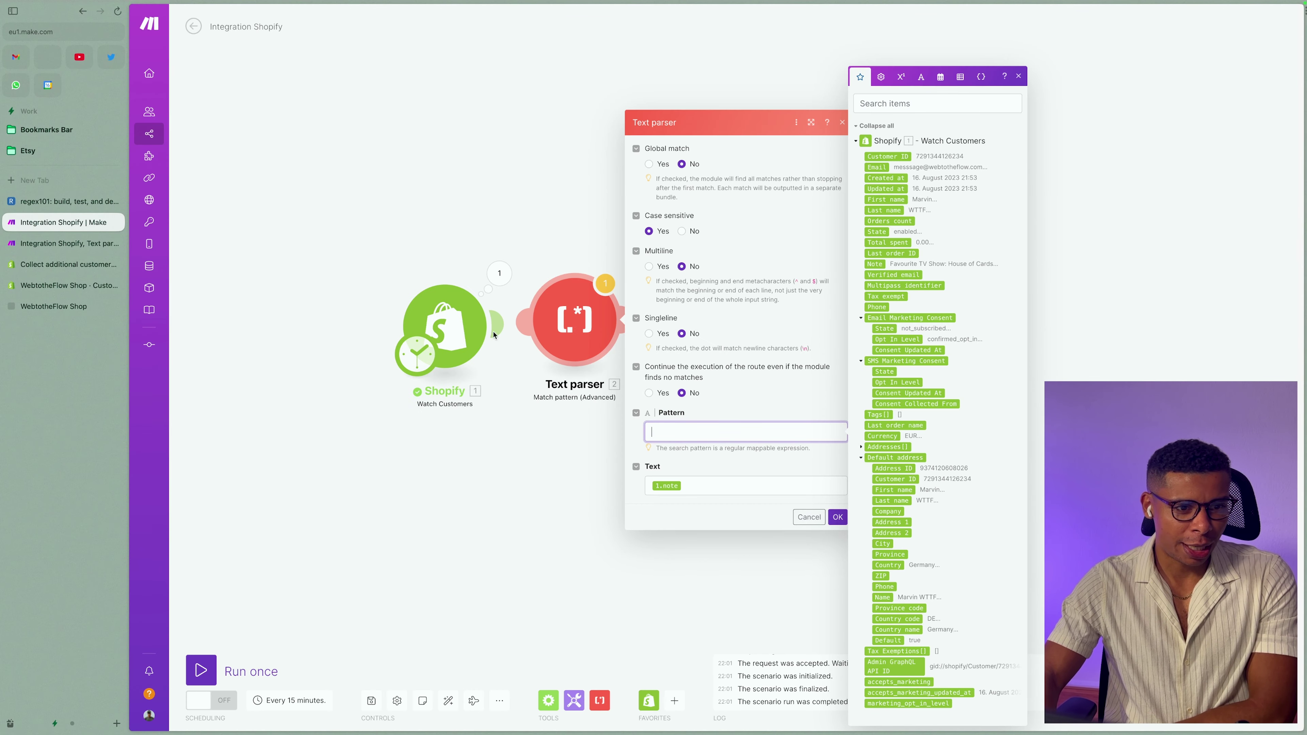
{"action": "left_click", "coordinate": [499, 273]}
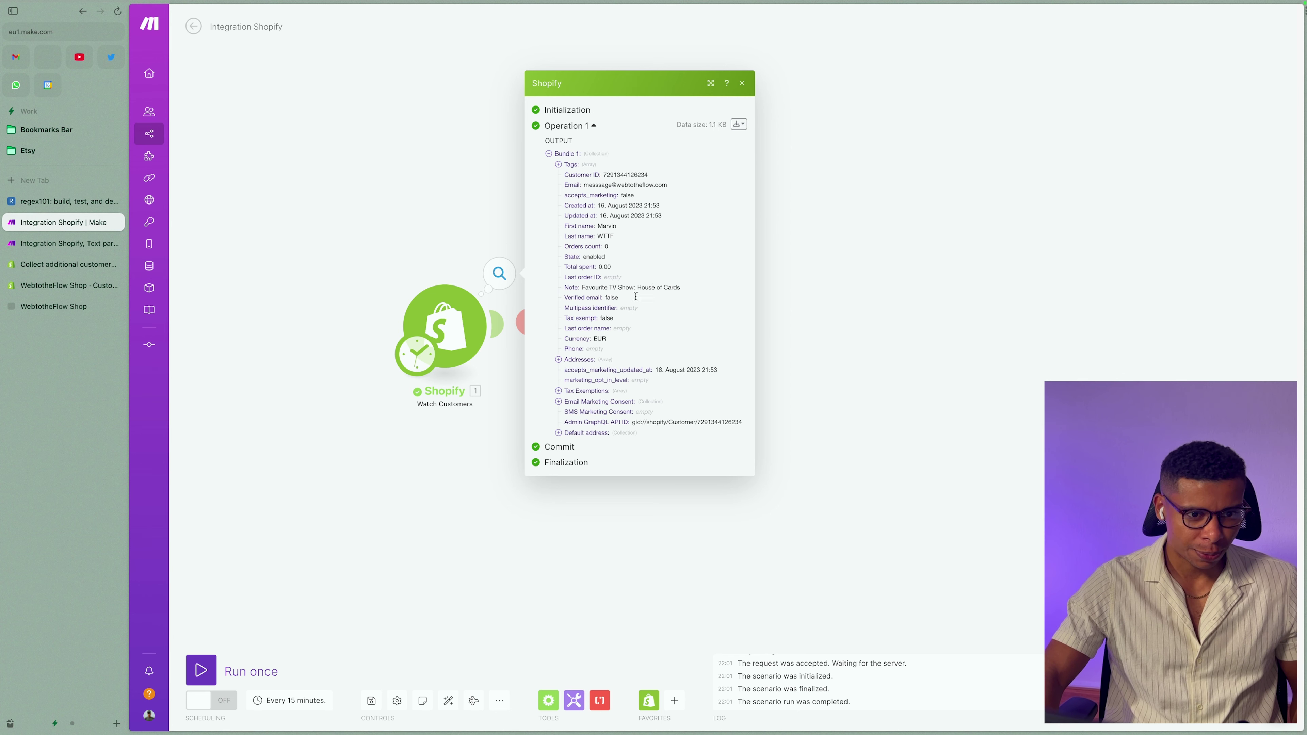
{"action": "left_click_drag", "start_coordinate": [611, 287], "coordinate": [698, 292]}
{"action": "key", "text": "super+c"}
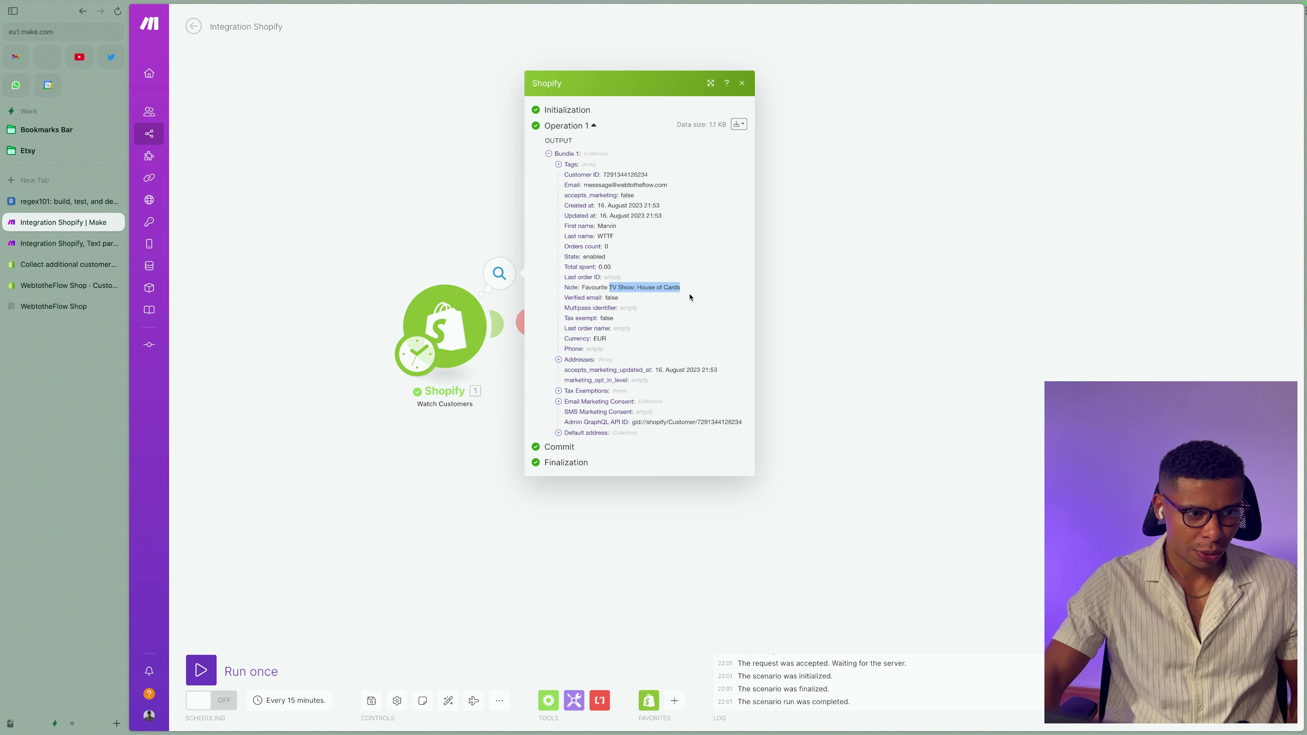
{"action": "scroll", "coordinate": [82, 222], "scroll_direction": "right", "scroll_amount": 3}
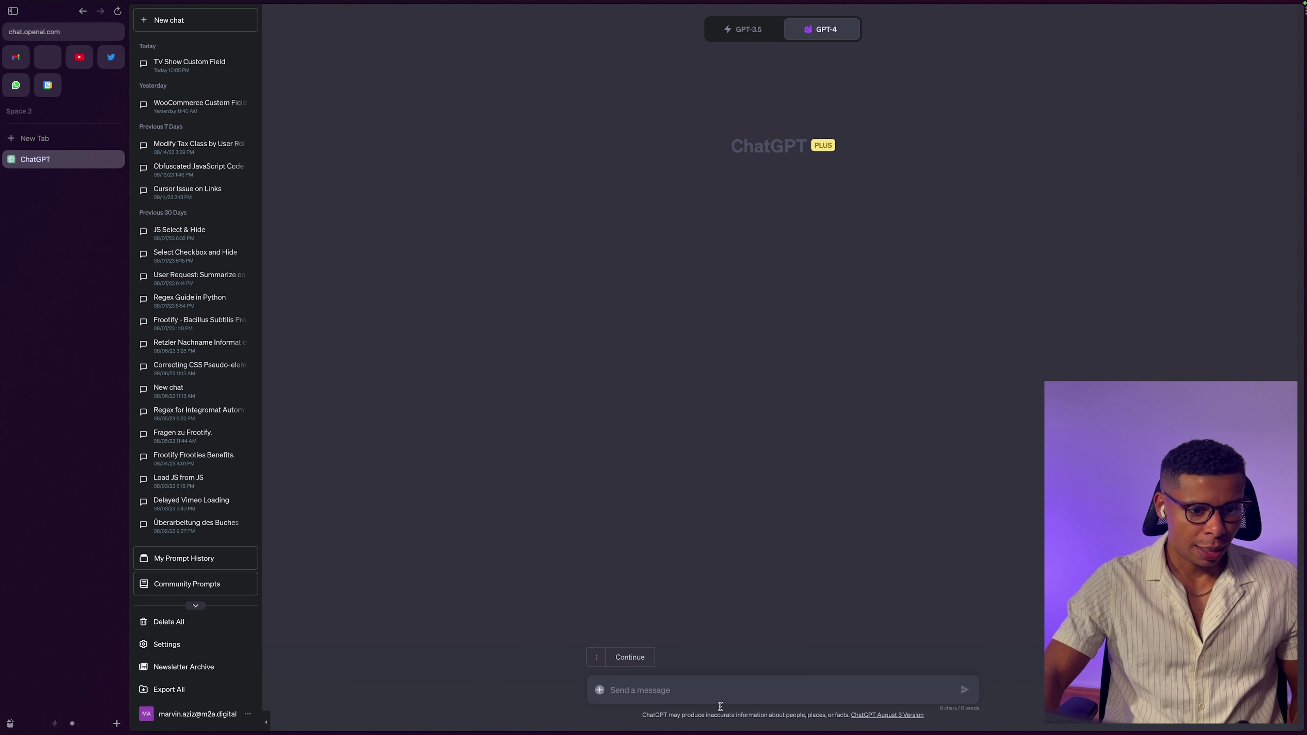
Ask ChatGPT to 'Write regex to get everything after ":"' with the example note, selecting its pattern
{"action": "left_click", "coordinate": [670, 689]}
{"action": "type", "text": "Wri"}
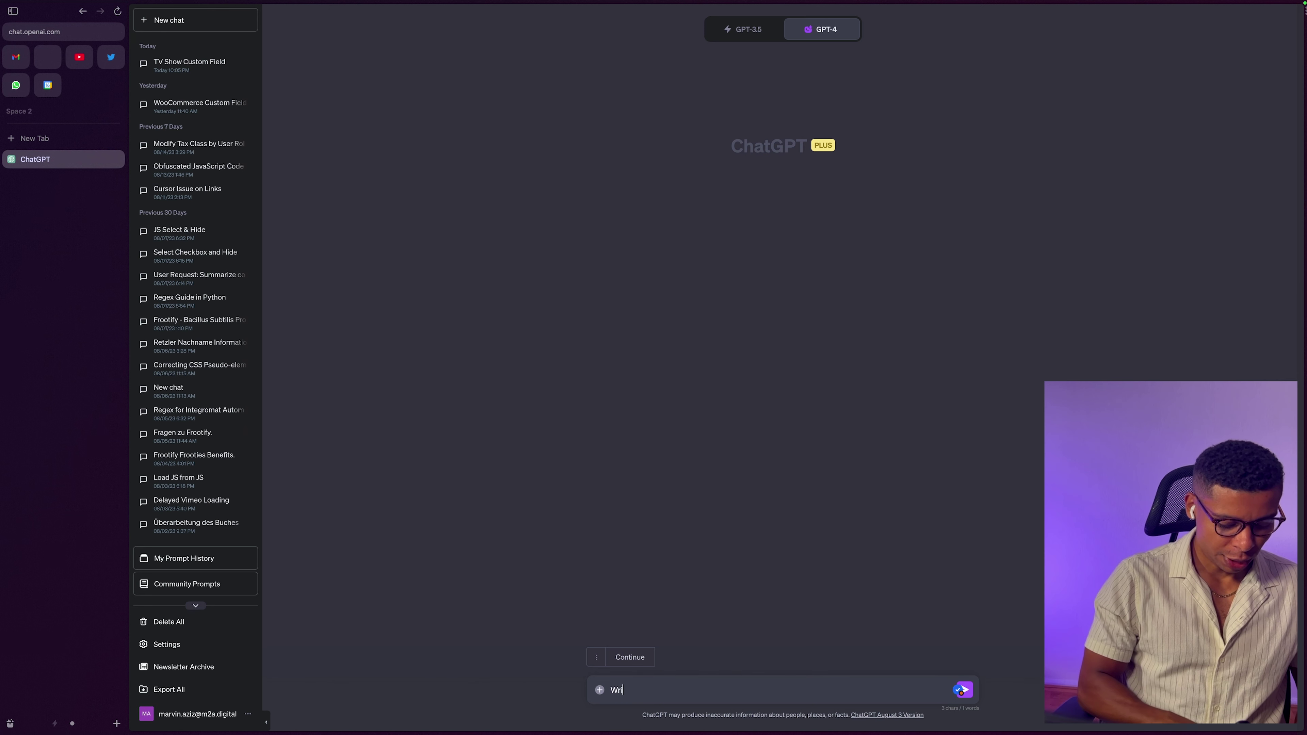
{"action": "type", "text": "te regex to"}
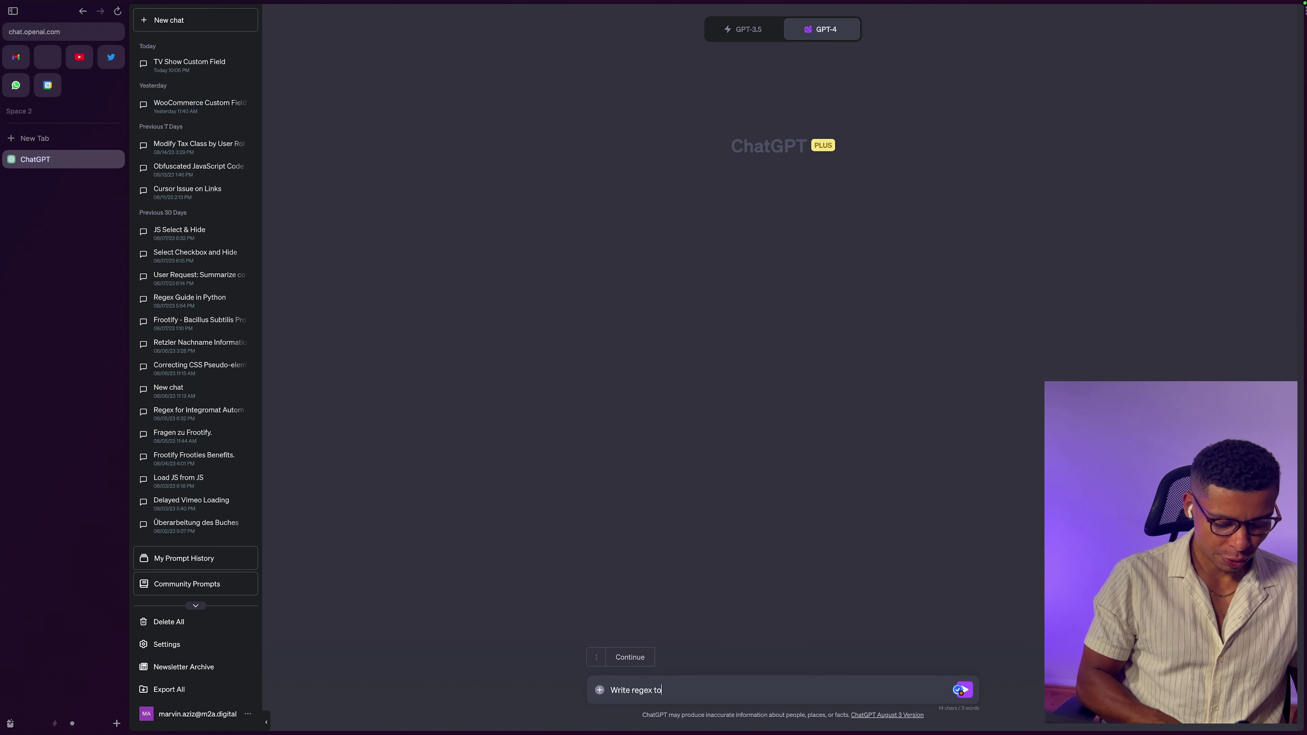
{"action": "type", "text": " get e"}
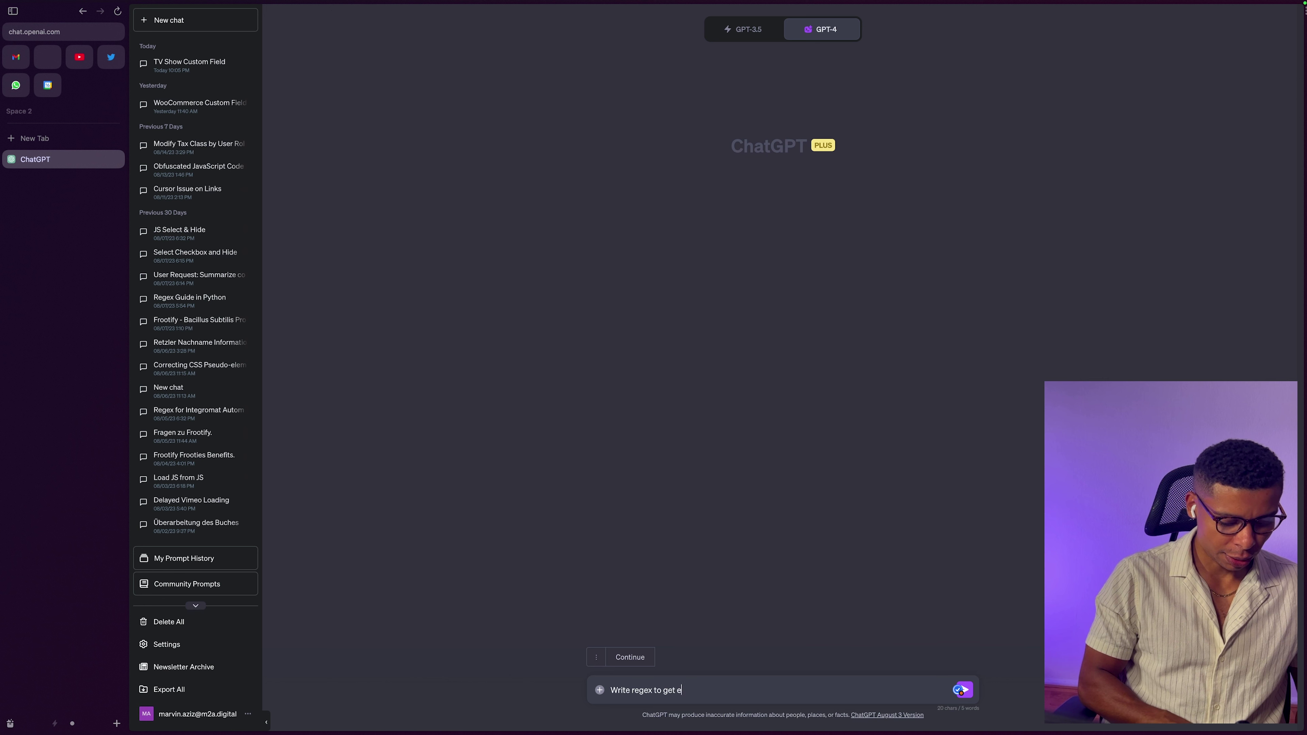
{"action": "type", "text": "verything after \":\""}
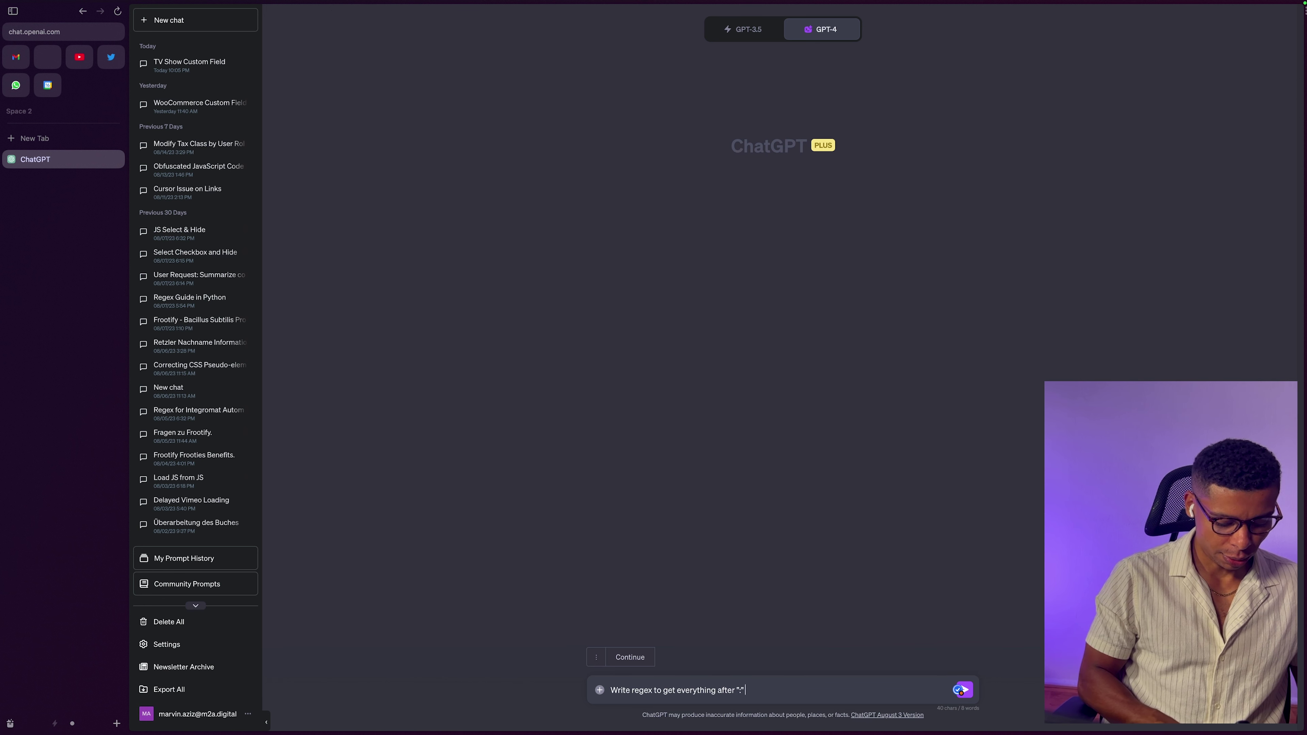
{"action": "key", "text": "super+v"}
{"action": "key", "text": "Return"}
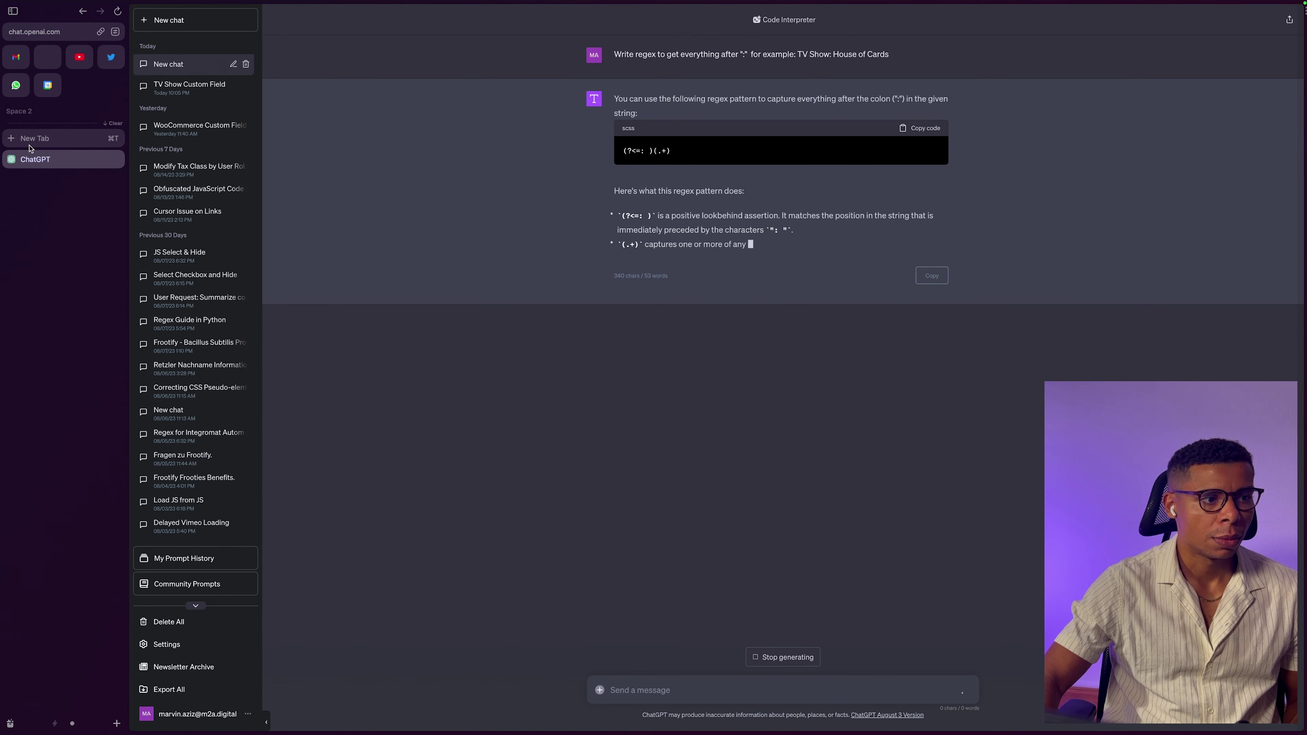
{"action": "left_click_drag", "start_coordinate": [675, 151], "coordinate": [614, 155]}
{"action": "key", "text": "super+c"}
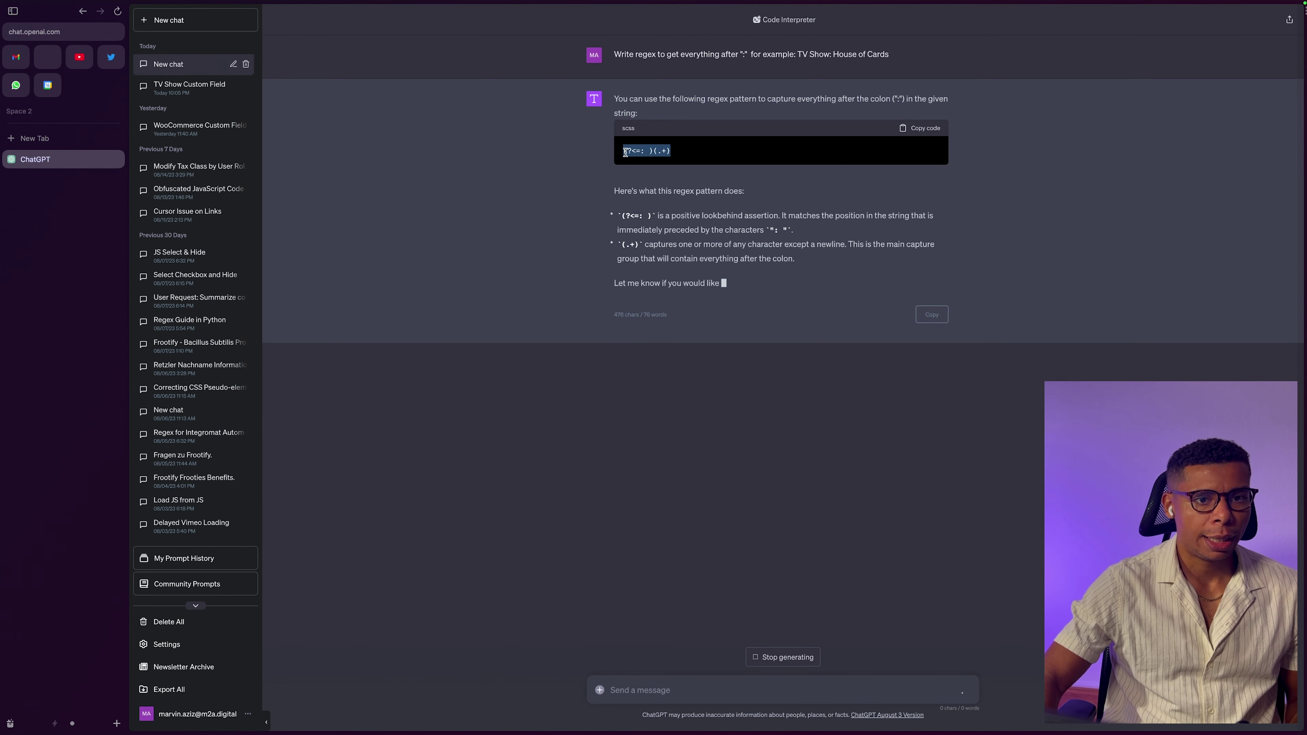
Paste (?<=: )(.+) into regex101 and confirm it captures 'House of Cards'
{"action": "scroll", "coordinate": [56, 203], "scroll_direction": "left", "scroll_amount": 3}
{"action": "left_click", "coordinate": [55, 202]}
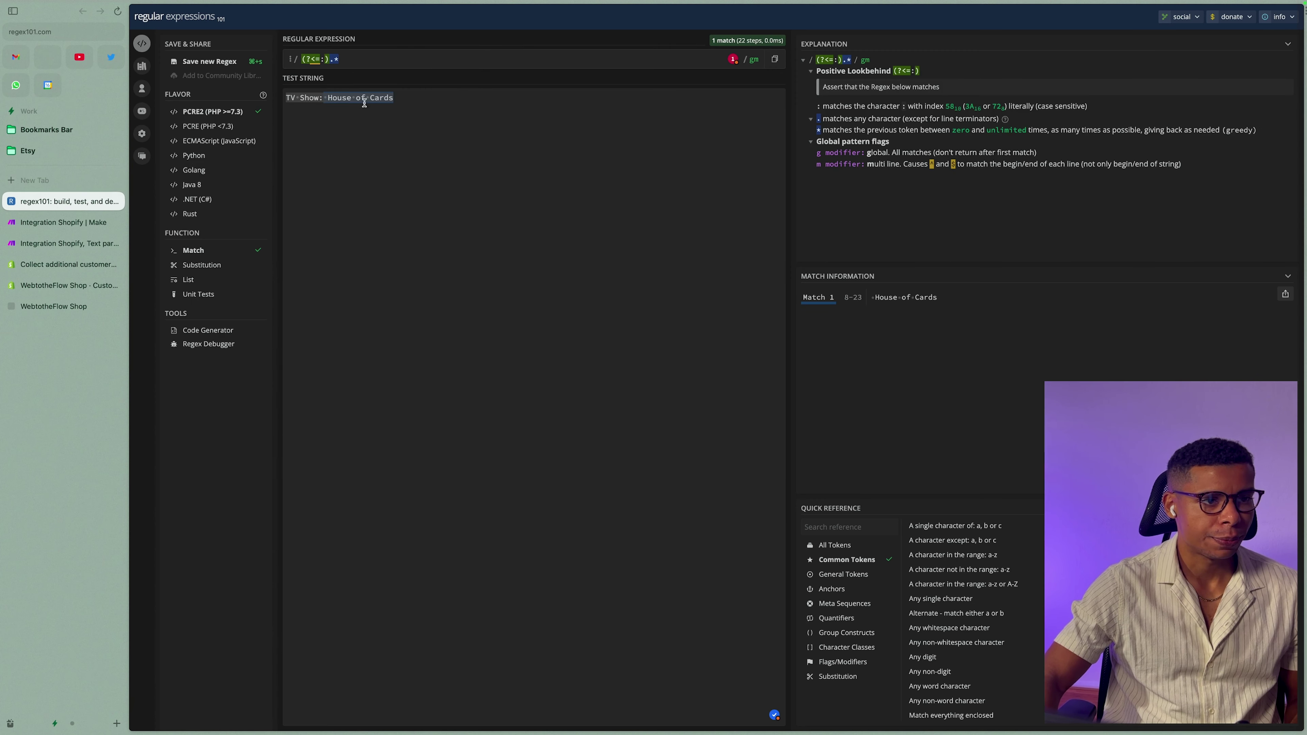
{"action": "key", "text": "super+a"}
{"action": "key", "text": "super+v"}
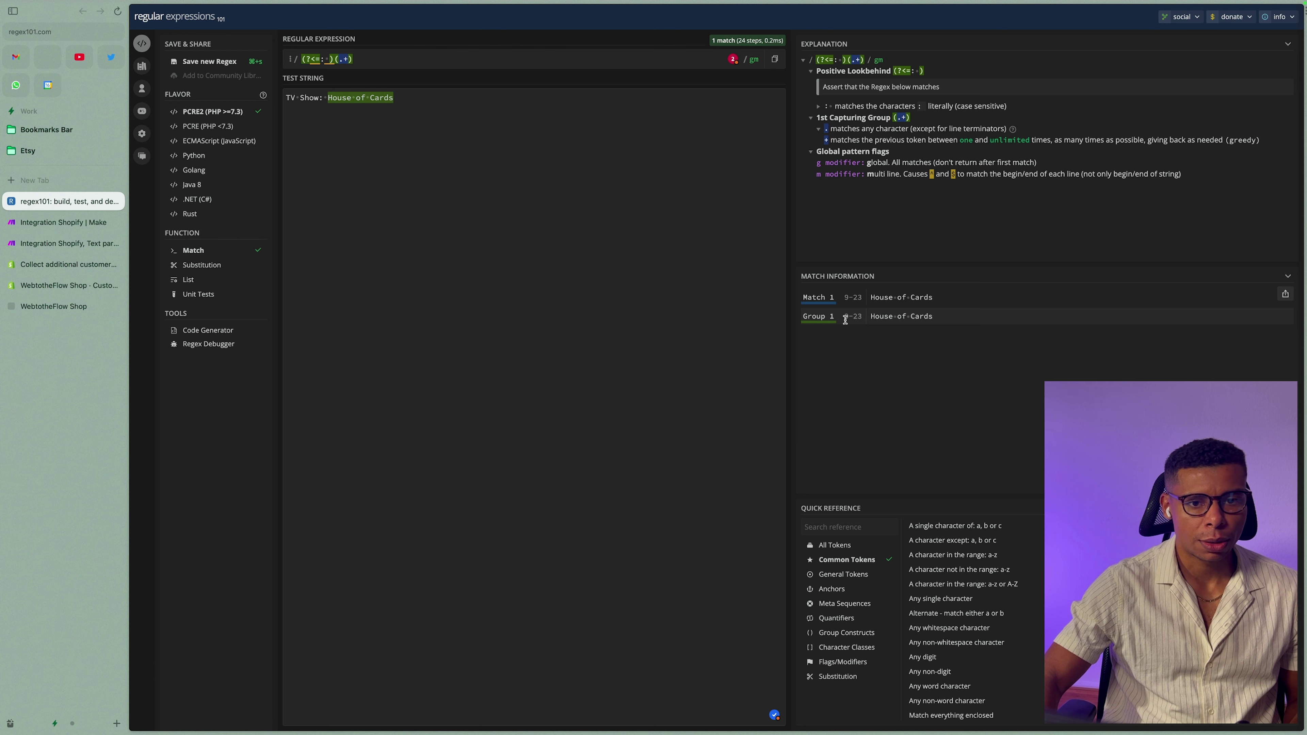
{"action": "left_click_drag", "start_coordinate": [874, 316], "coordinate": [969, 320]}
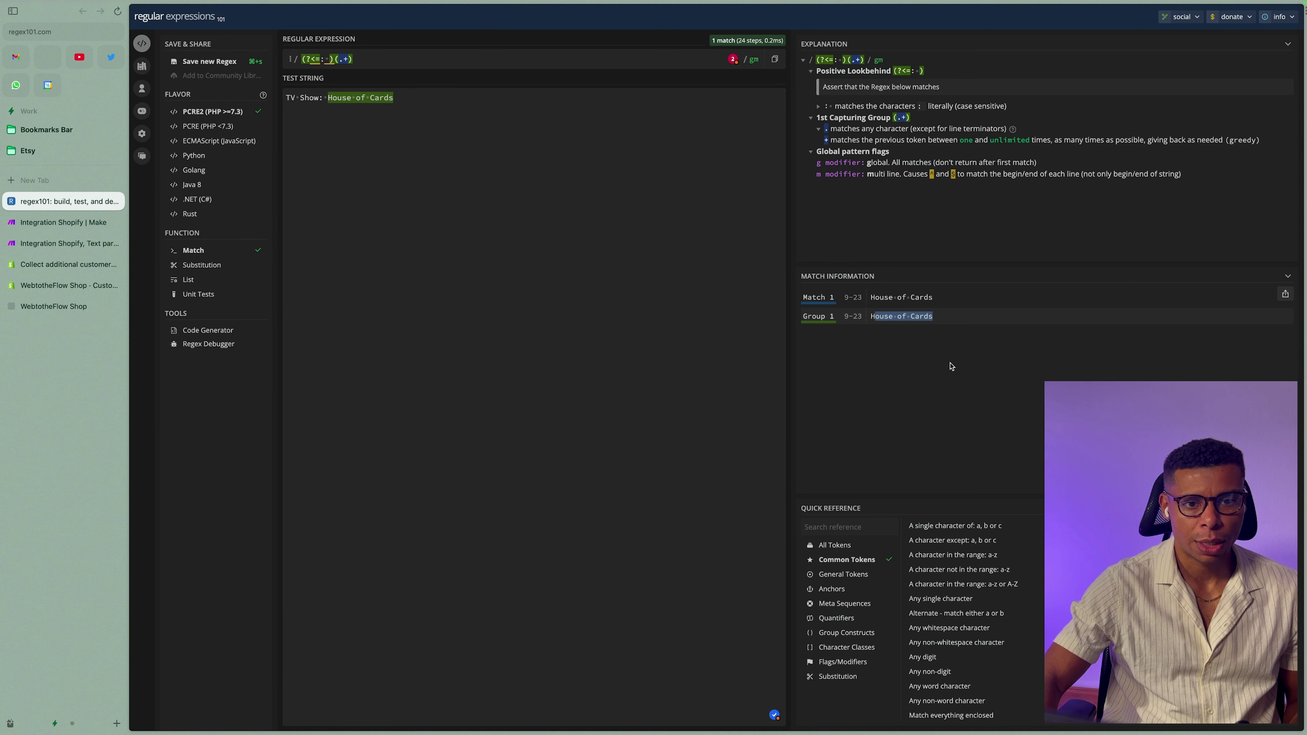
Paste the regex (?<=: )(.+) into the Text parser's pattern and save it
{"action": "left_click", "coordinate": [56, 224]}
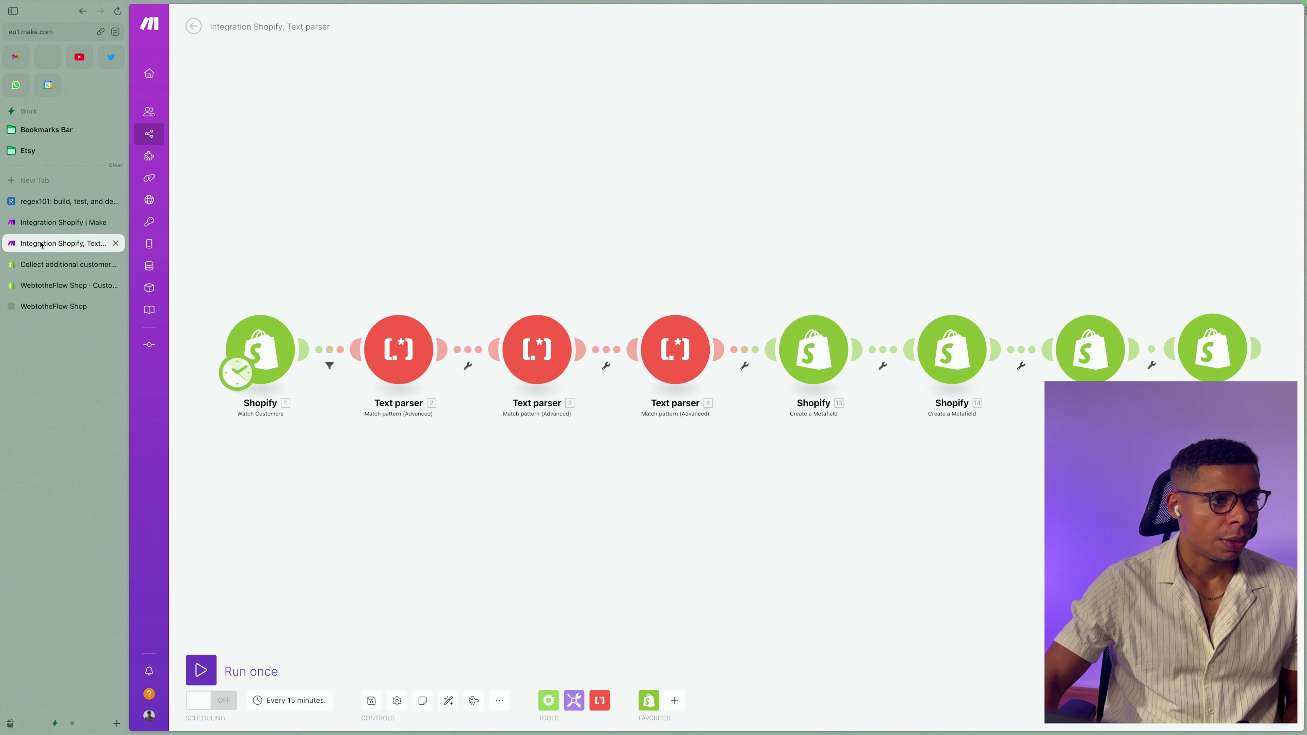
{"action": "left_click", "coordinate": [772, 404]}
{"action": "left_click", "coordinate": [612, 335]}
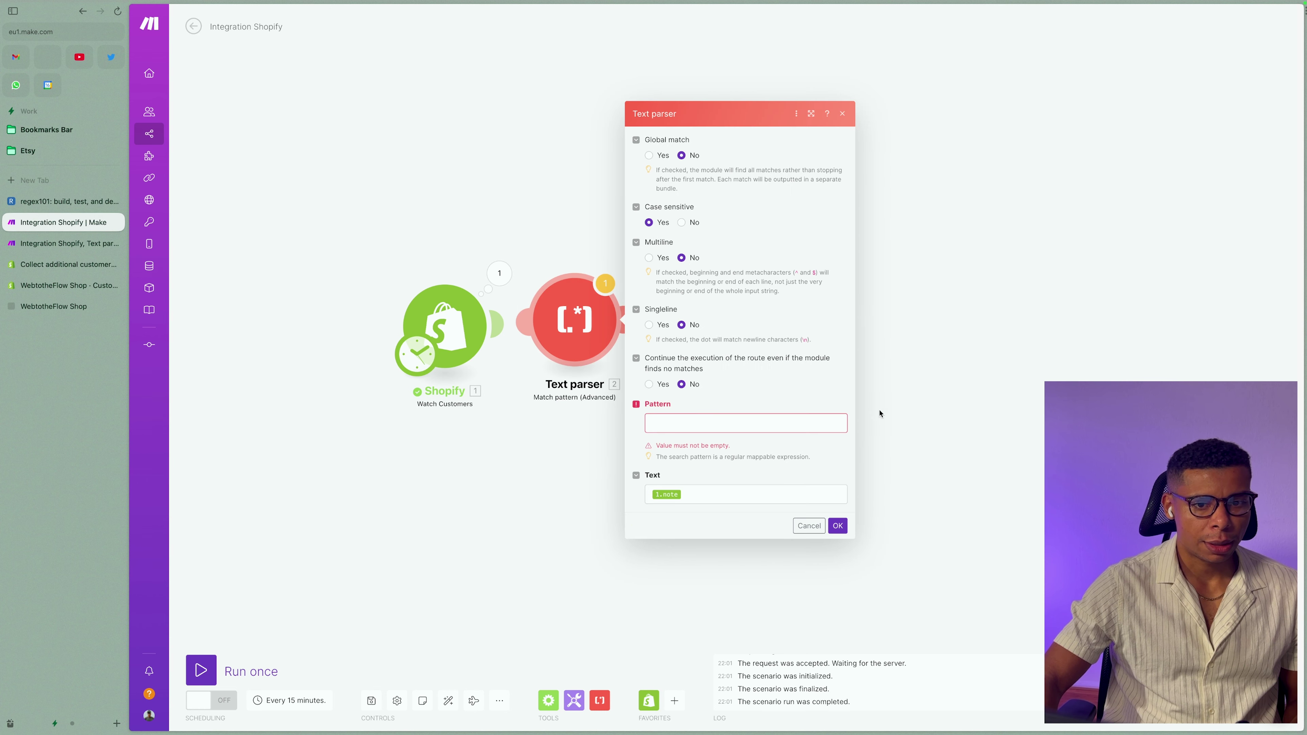
{"action": "left_click", "coordinate": [711, 421]}
{"action": "key", "text": "ctrl+v"}
{"action": "left_click", "coordinate": [837, 525]}
Start the trigger from the test customer, run once, and check the Text parser outputs 'House of Cards'
{"action": "right_click", "coordinate": [439, 313]}
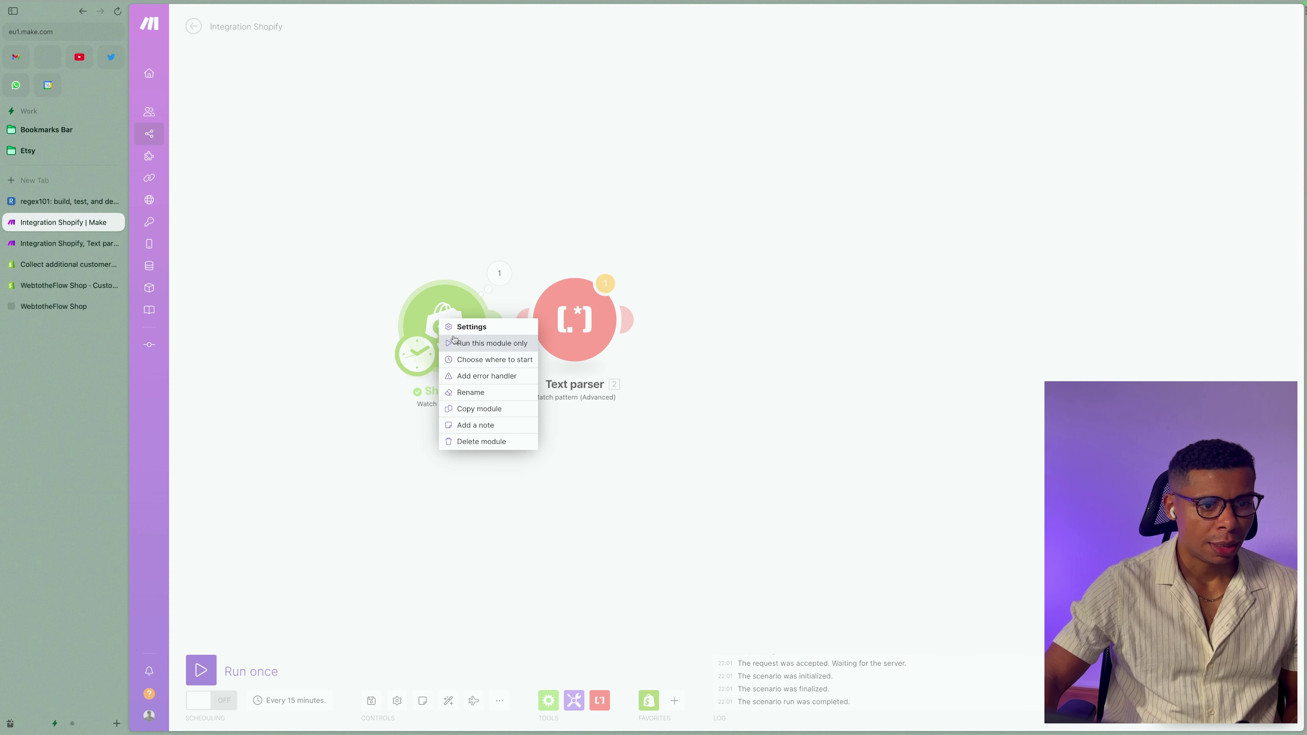
{"action": "left_click", "coordinate": [462, 359]}
{"action": "left_click", "coordinate": [533, 350]}
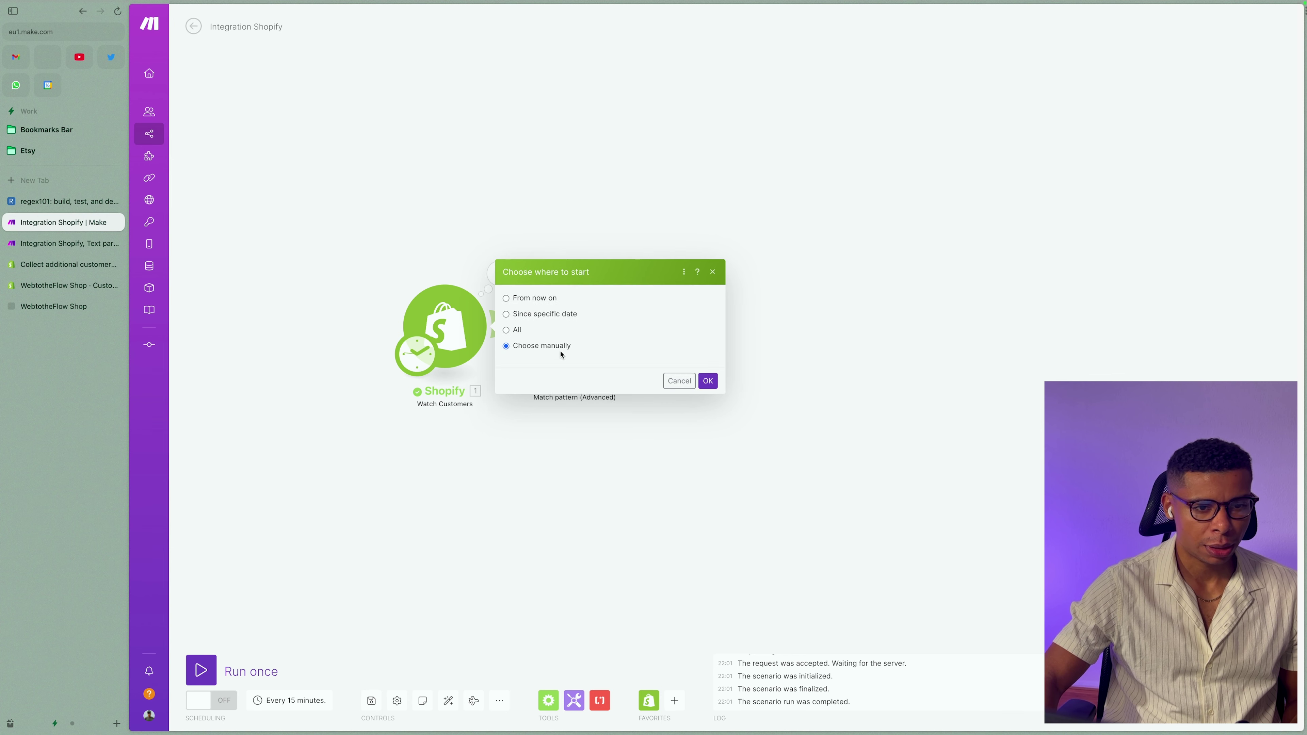
{"action": "left_click", "coordinate": [560, 310]}
{"action": "left_click", "coordinate": [708, 444]}
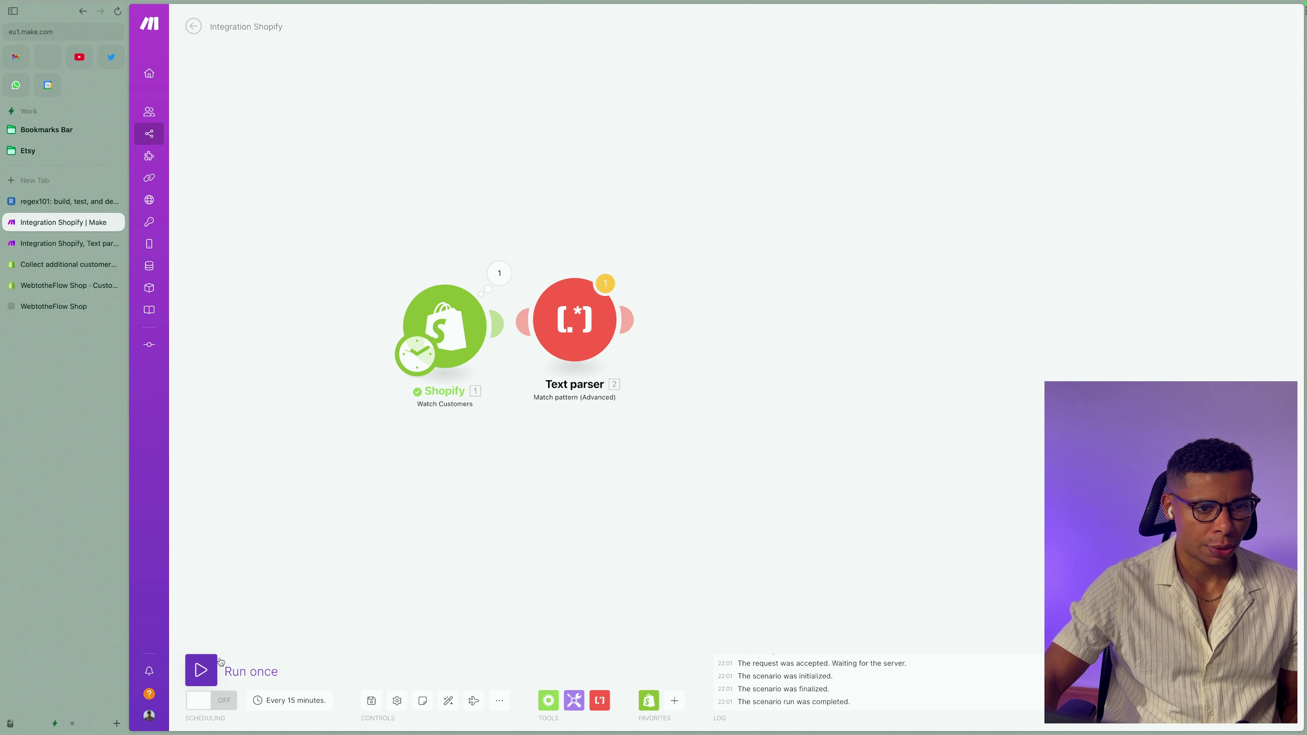
{"action": "left_click", "coordinate": [464, 711]}
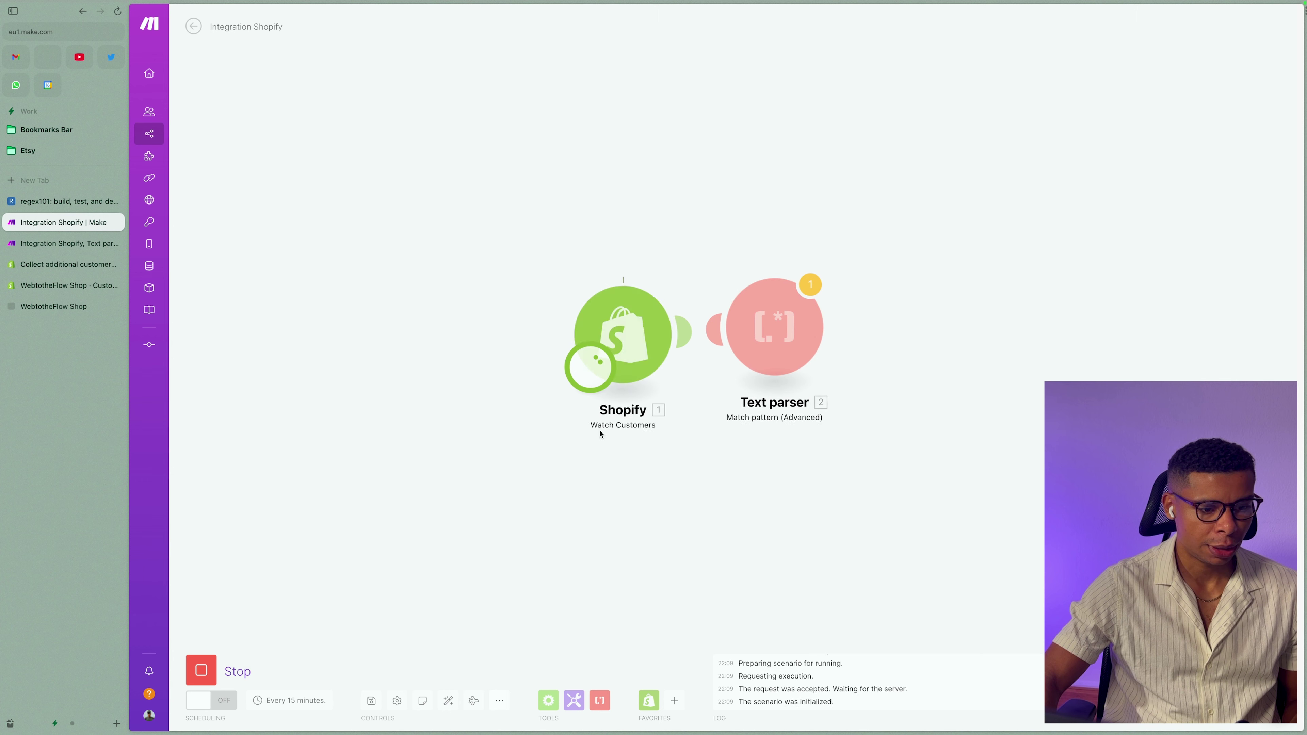
{"action": "left_click", "coordinate": [879, 265]}
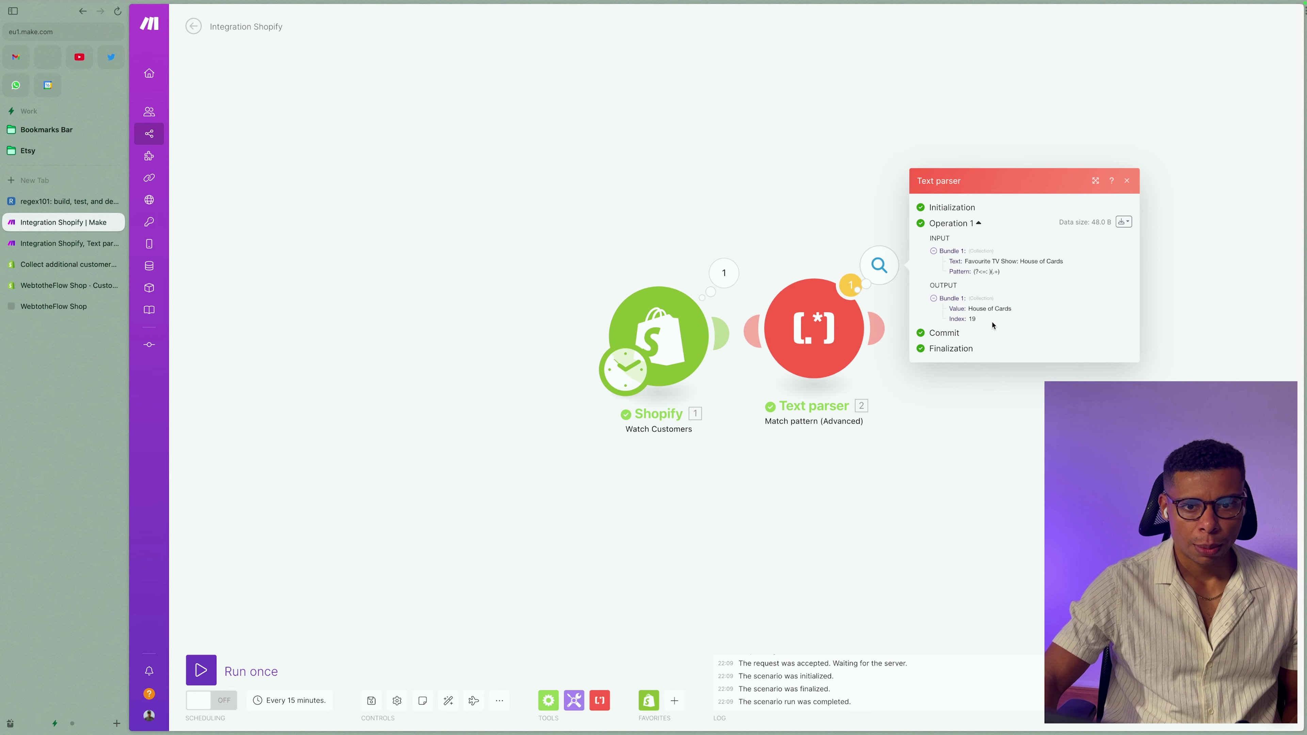
{"action": "left_click_drag", "start_coordinate": [971, 309], "coordinate": [1038, 320]}
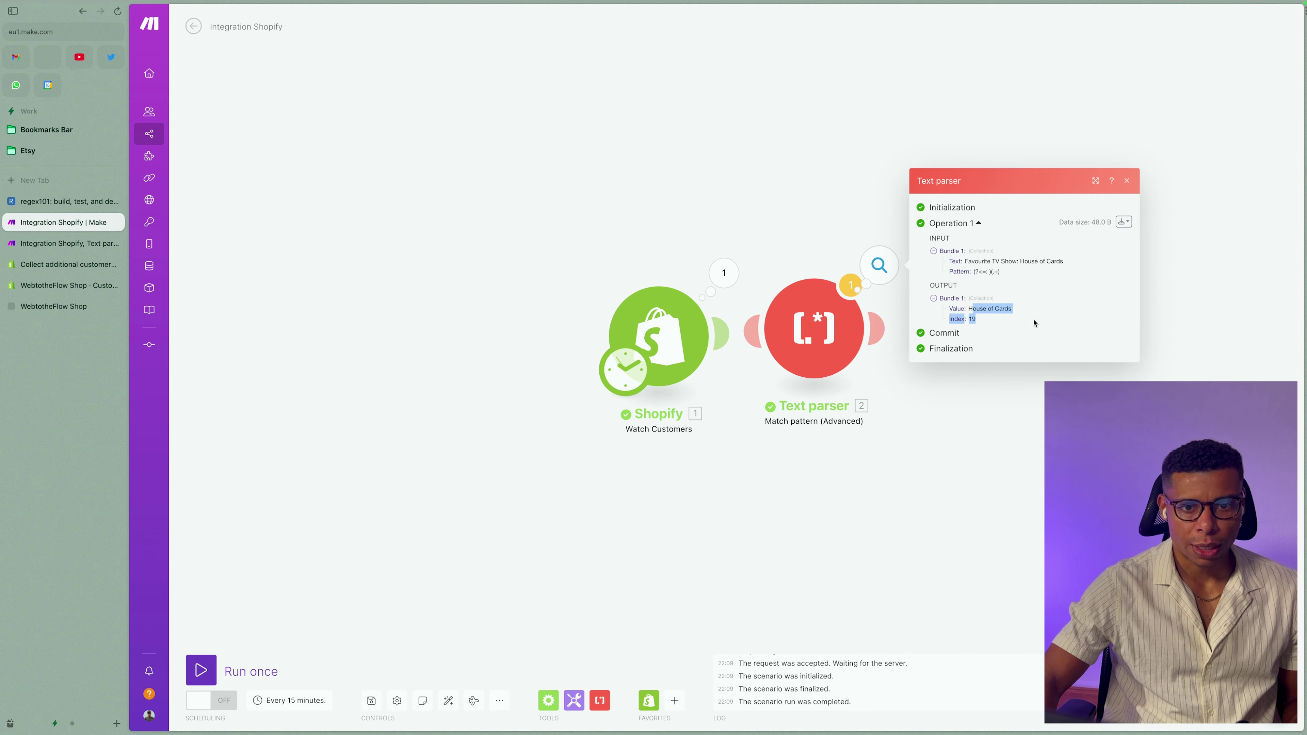
{"action": "left_click", "coordinate": [1035, 323]}
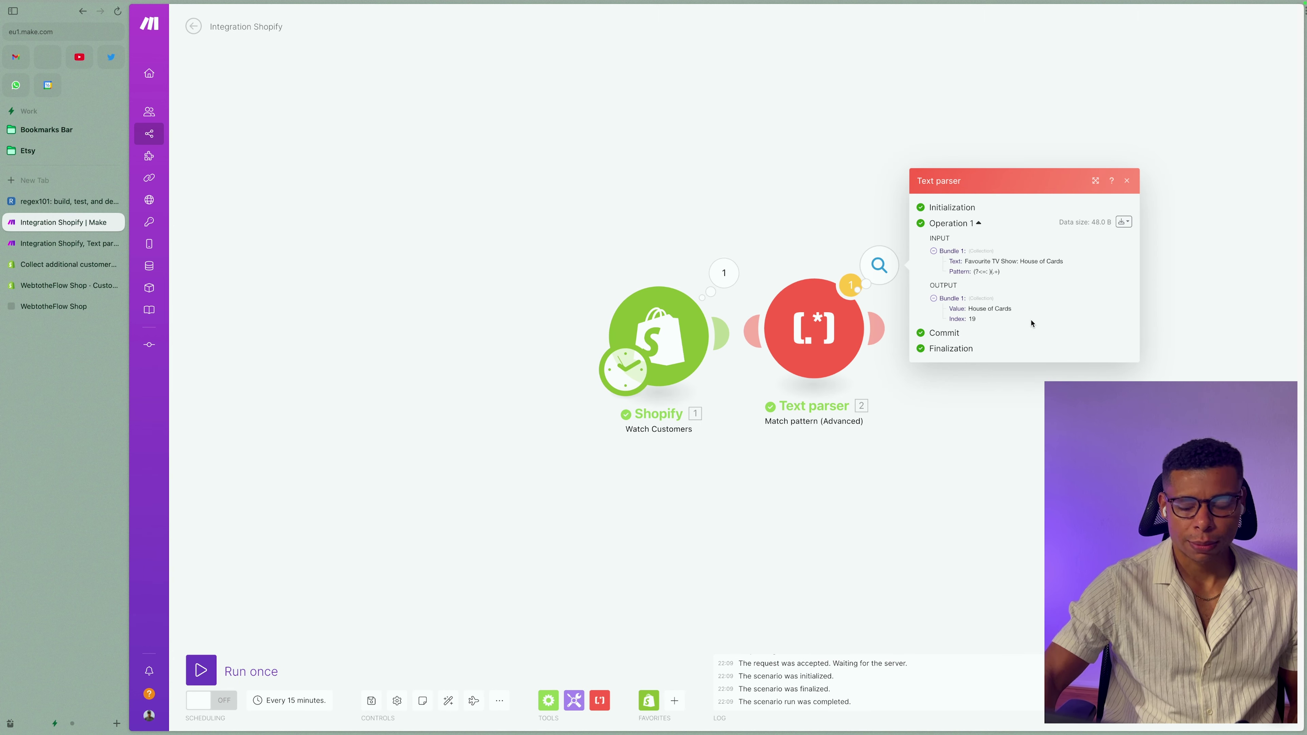
{"action": "left_click", "coordinate": [1126, 181]}
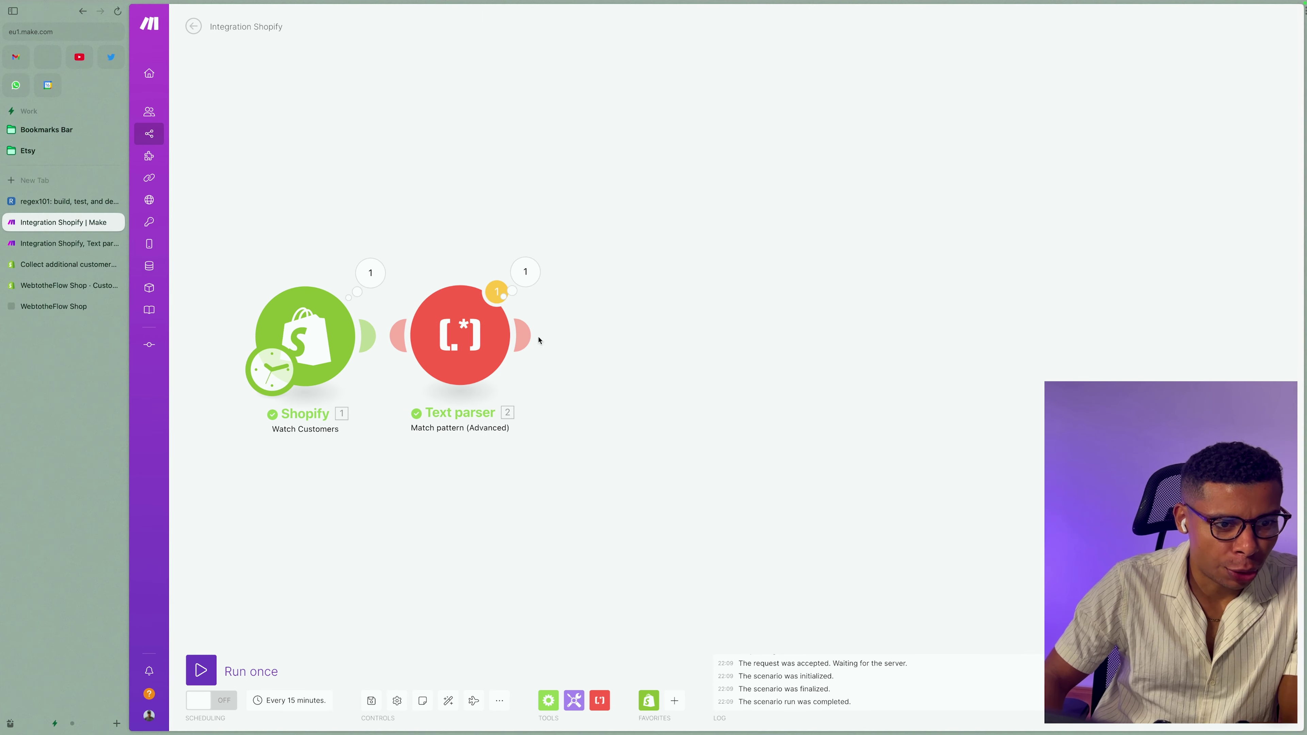
Add a Shopify Create a Metafield module after the Text parser, with Namespace 'custom'
{"action": "left_click", "coordinate": [522, 336]}
{"action": "left_click", "coordinate": [769, 312]}
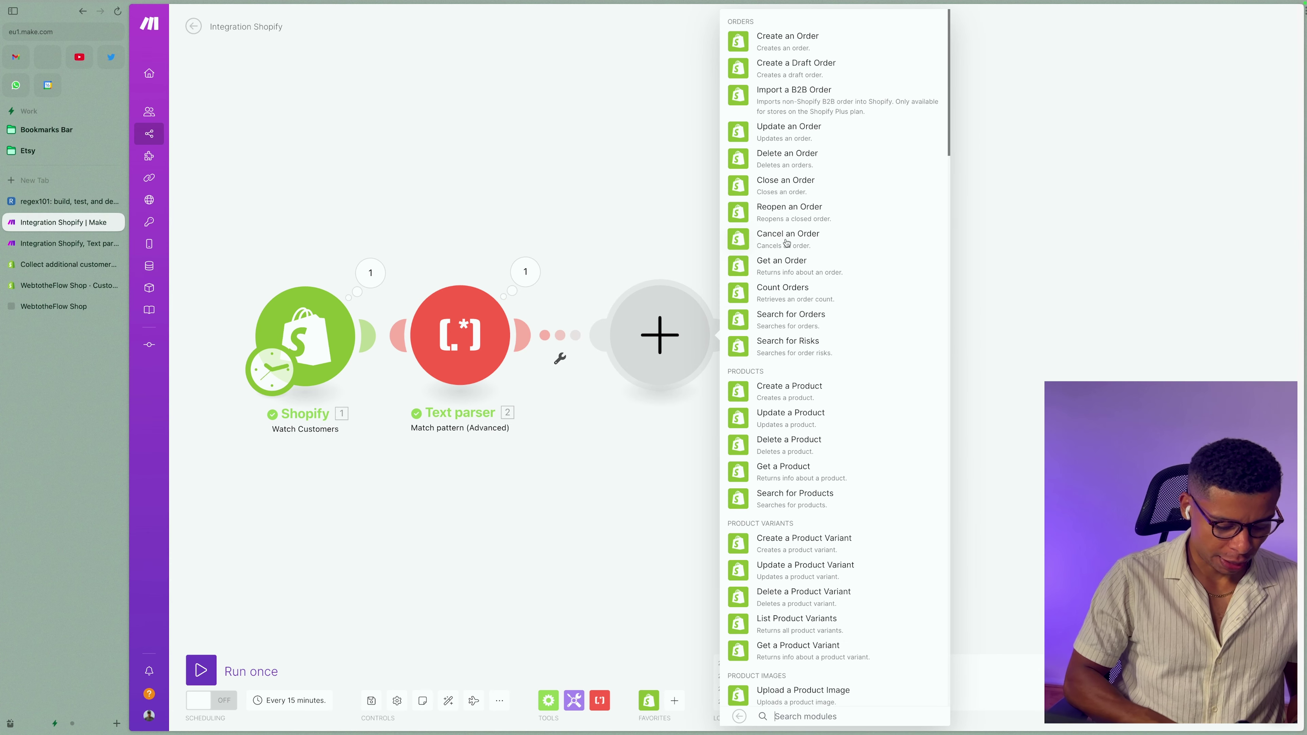
{"action": "type", "text": "meta"}
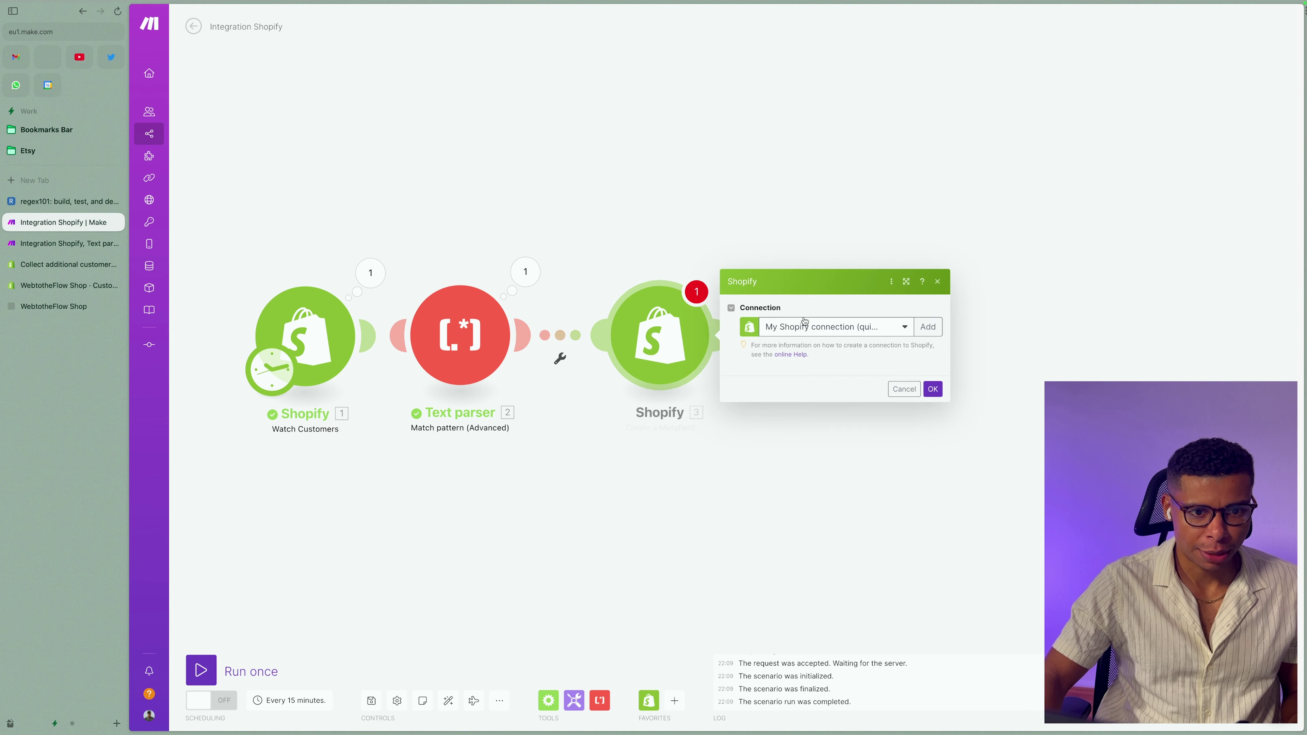
{"action": "left_click", "coordinate": [769, 186]}
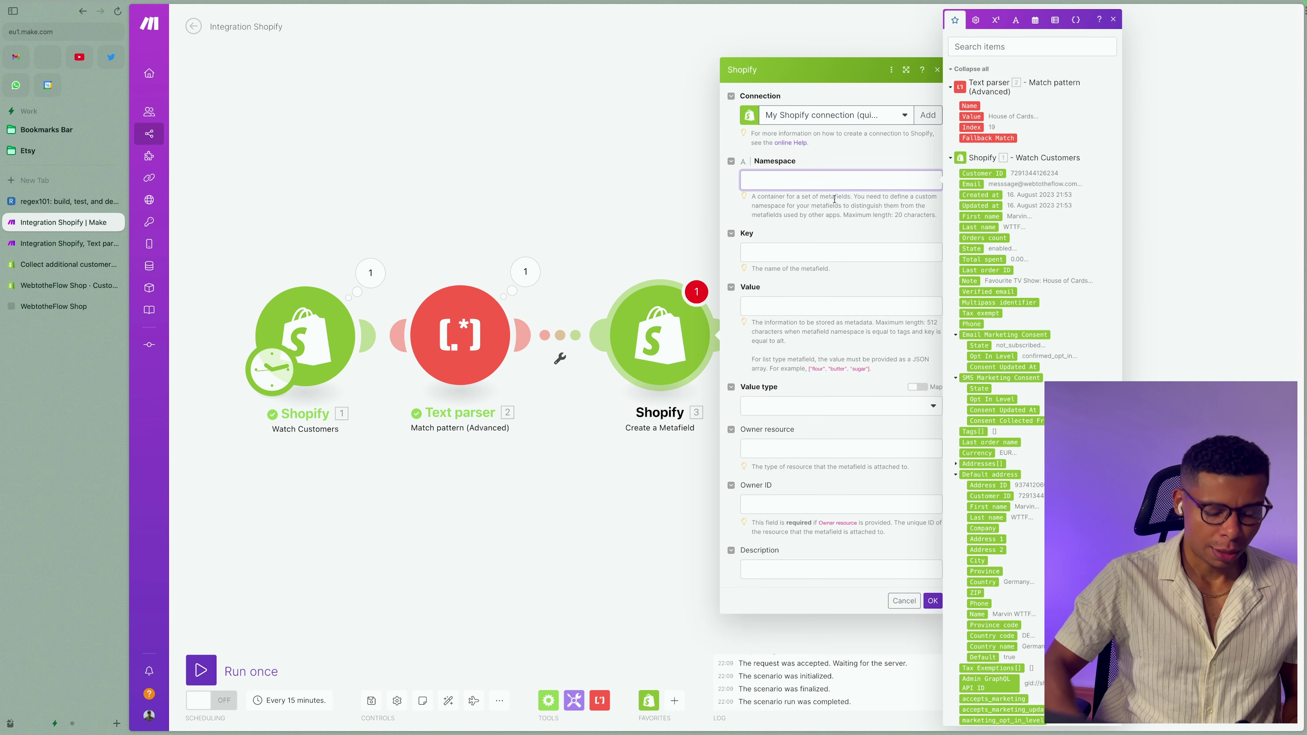
{"action": "type", "text": "custom"}
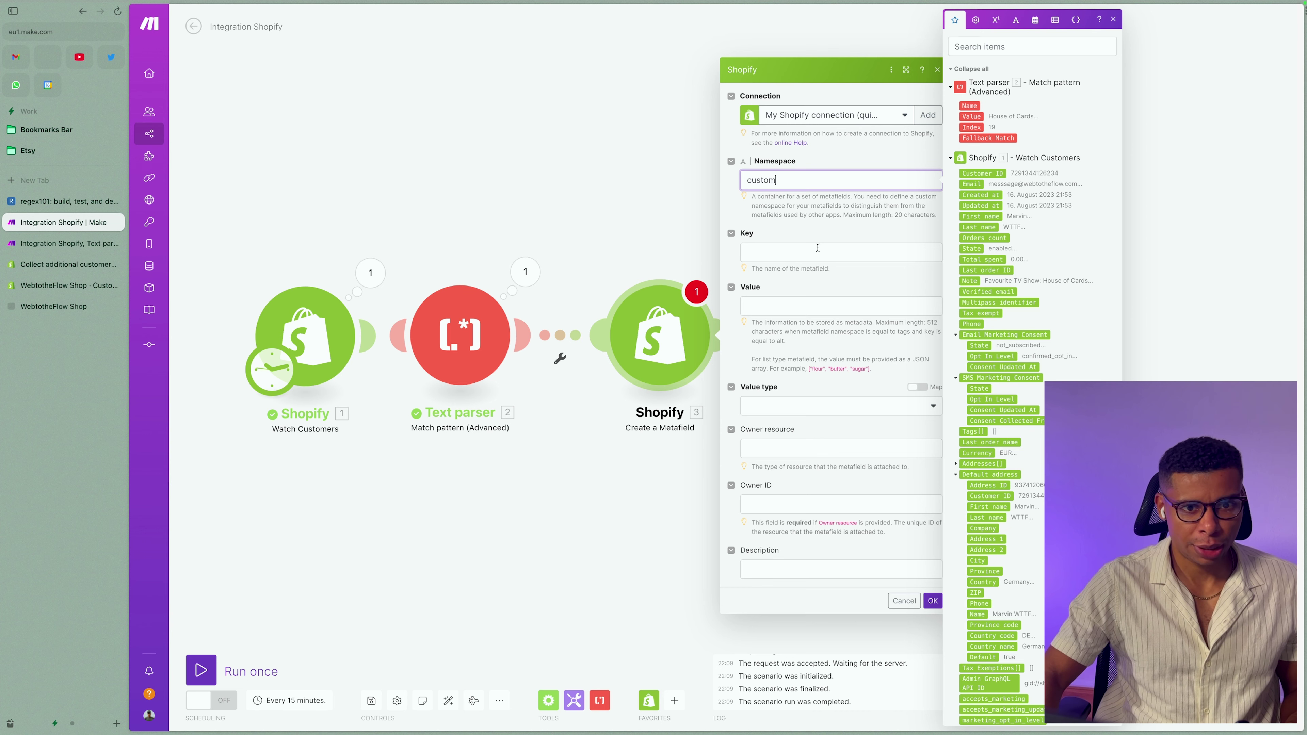
{"action": "left_click", "coordinate": [763, 256]}
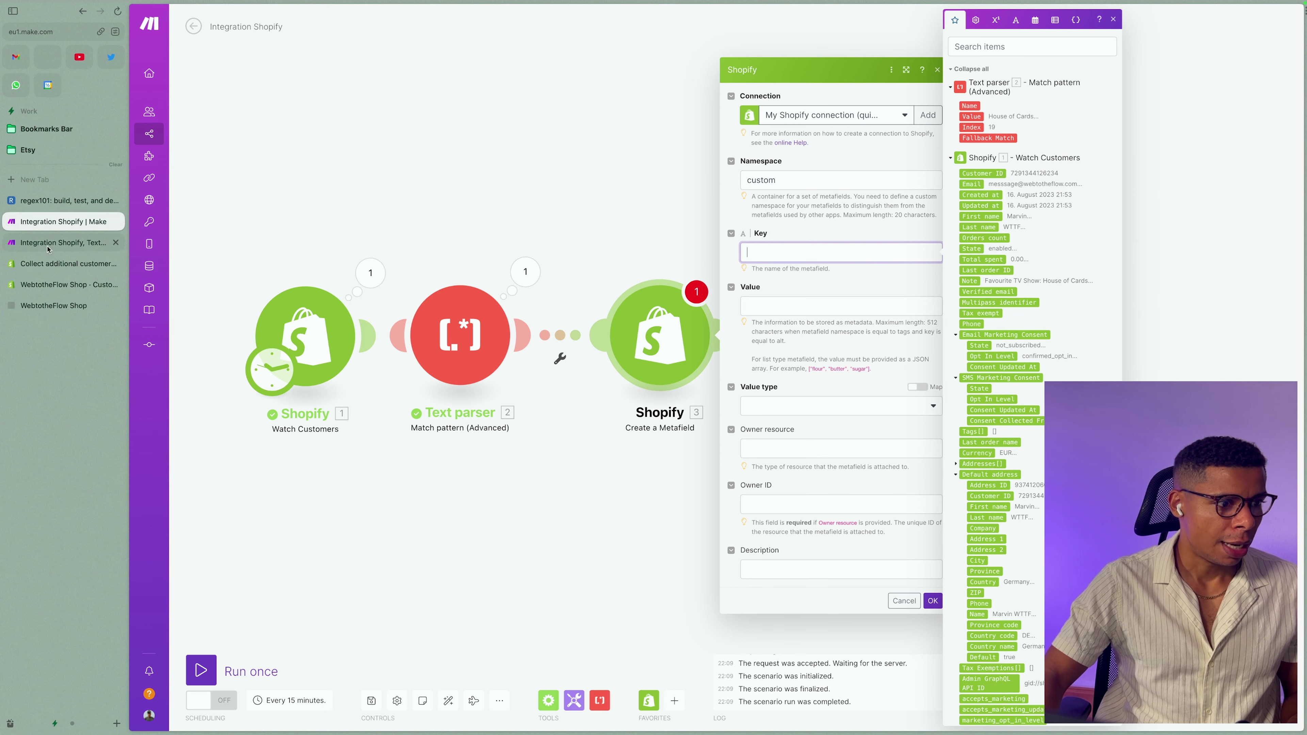
In Settings > Custom data > Customers, open Favourite TV Show and select its key custom.favourite_tv_show
{"action": "left_click", "coordinate": [67, 285]}
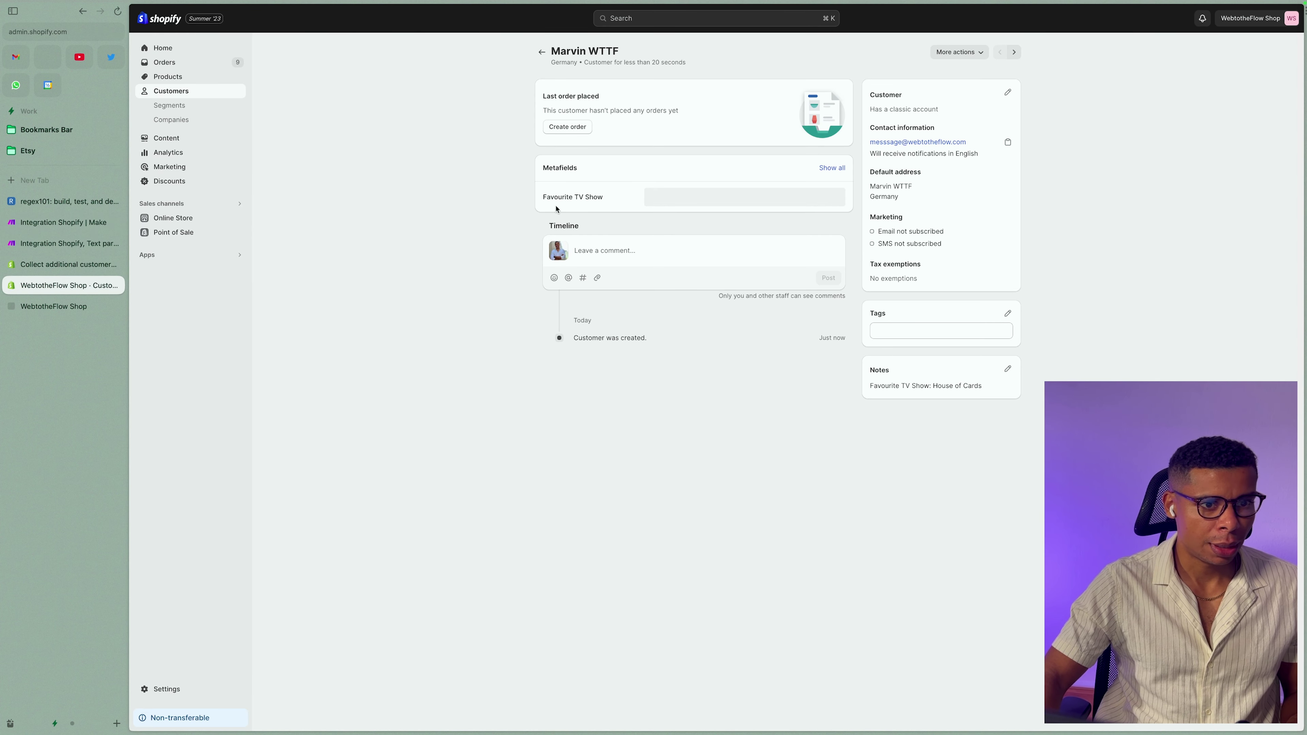
{"action": "left_click", "coordinate": [200, 690]}
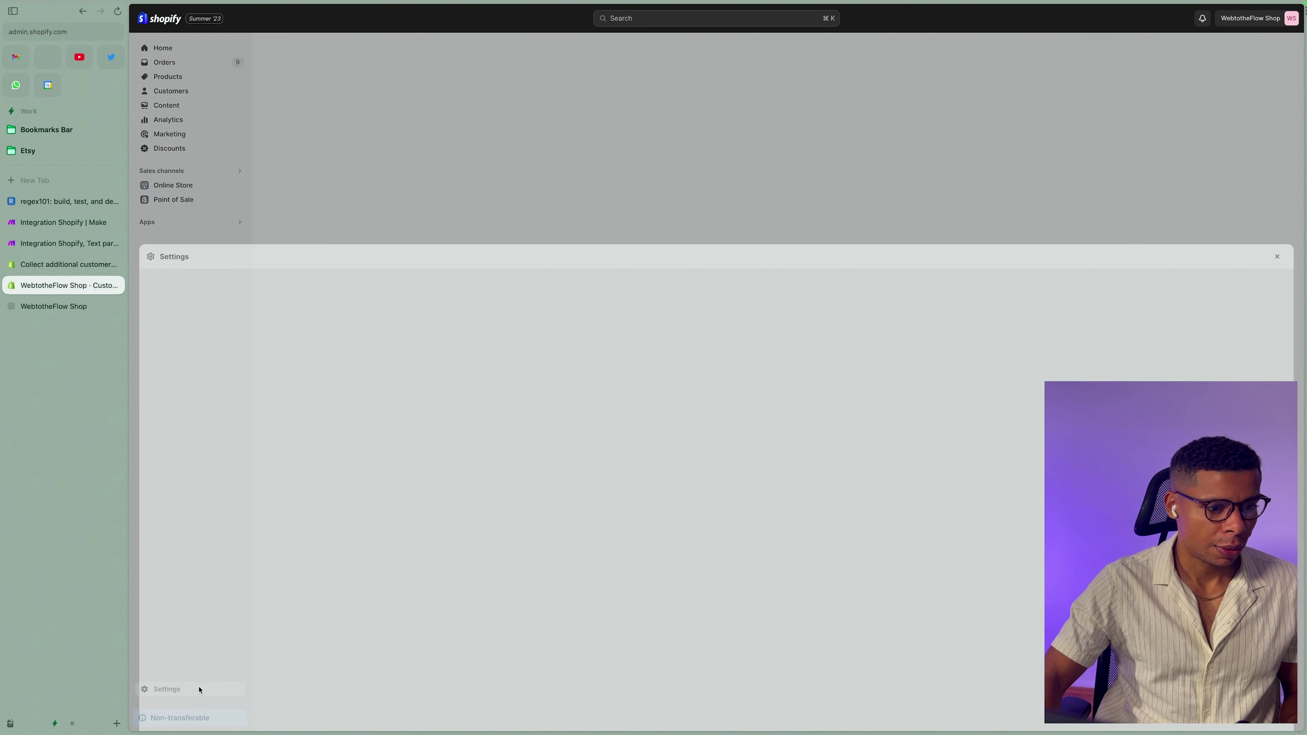
{"action": "left_click", "coordinate": [462, 413]}
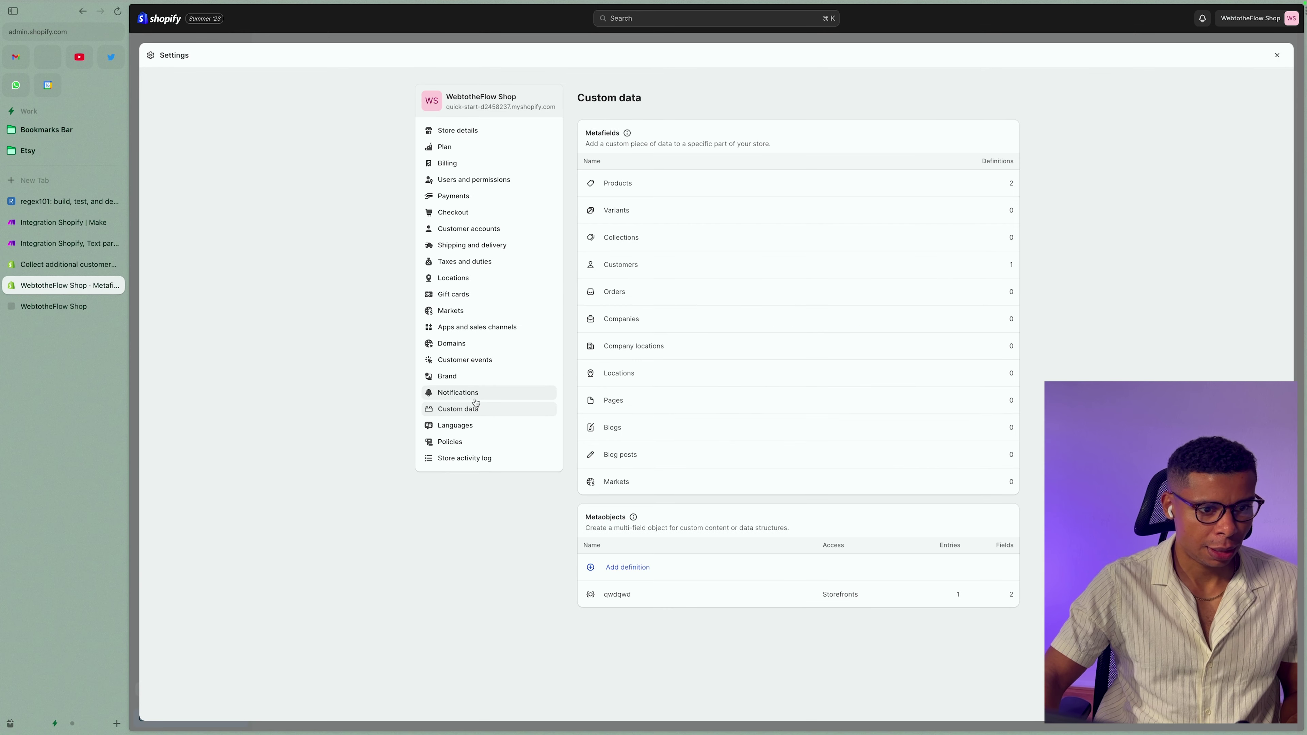
{"action": "left_click", "coordinate": [804, 273]}
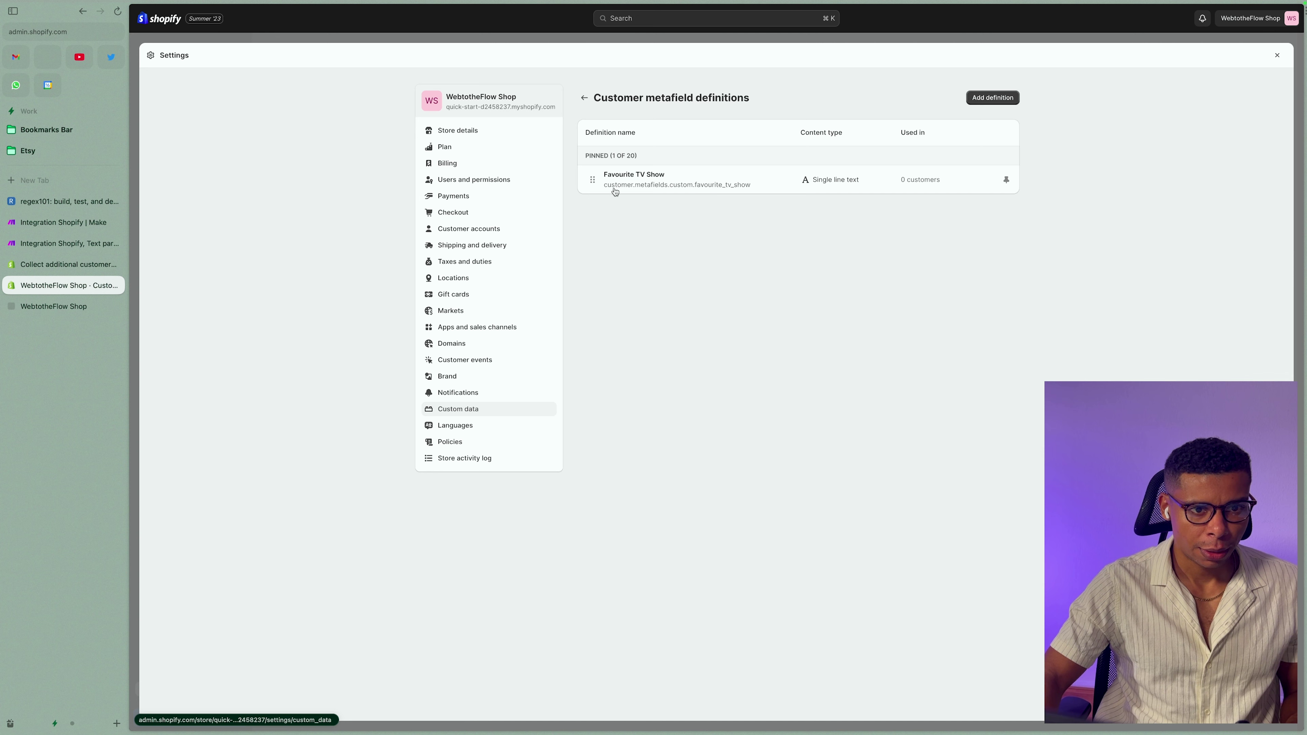
{"action": "left_click", "coordinate": [677, 186]}
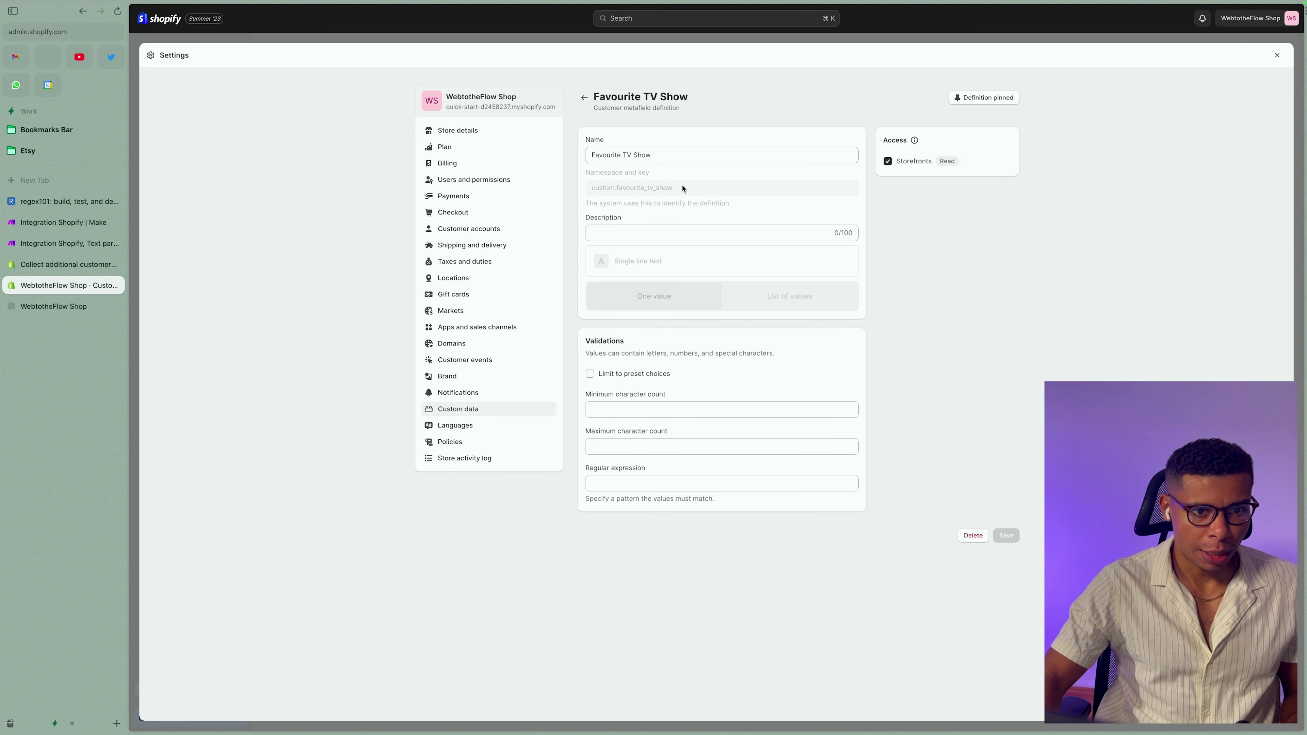
{"action": "left_click_drag", "start_coordinate": [682, 189], "coordinate": [624, 191]}
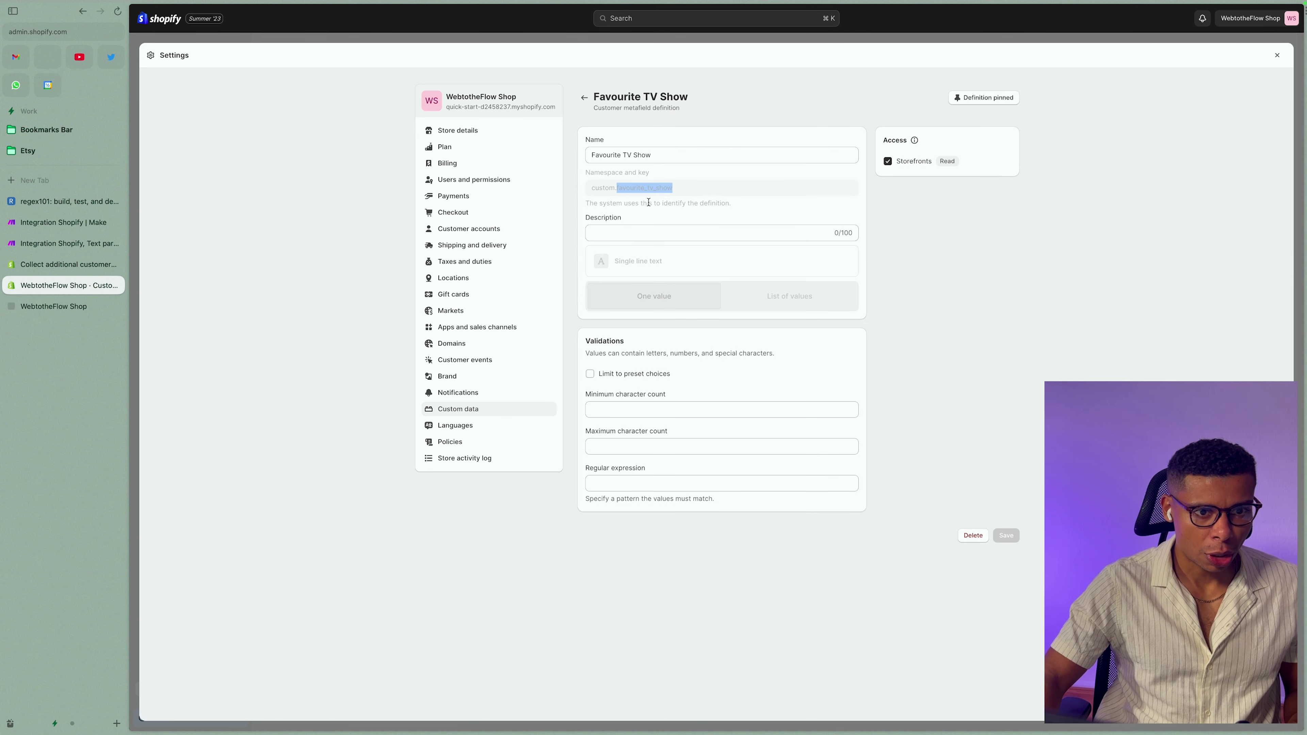
Give the metafield key favourite_tv_show, map the parsed Value, and make its type Single Line Text
{"action": "left_click", "coordinate": [57, 227]}
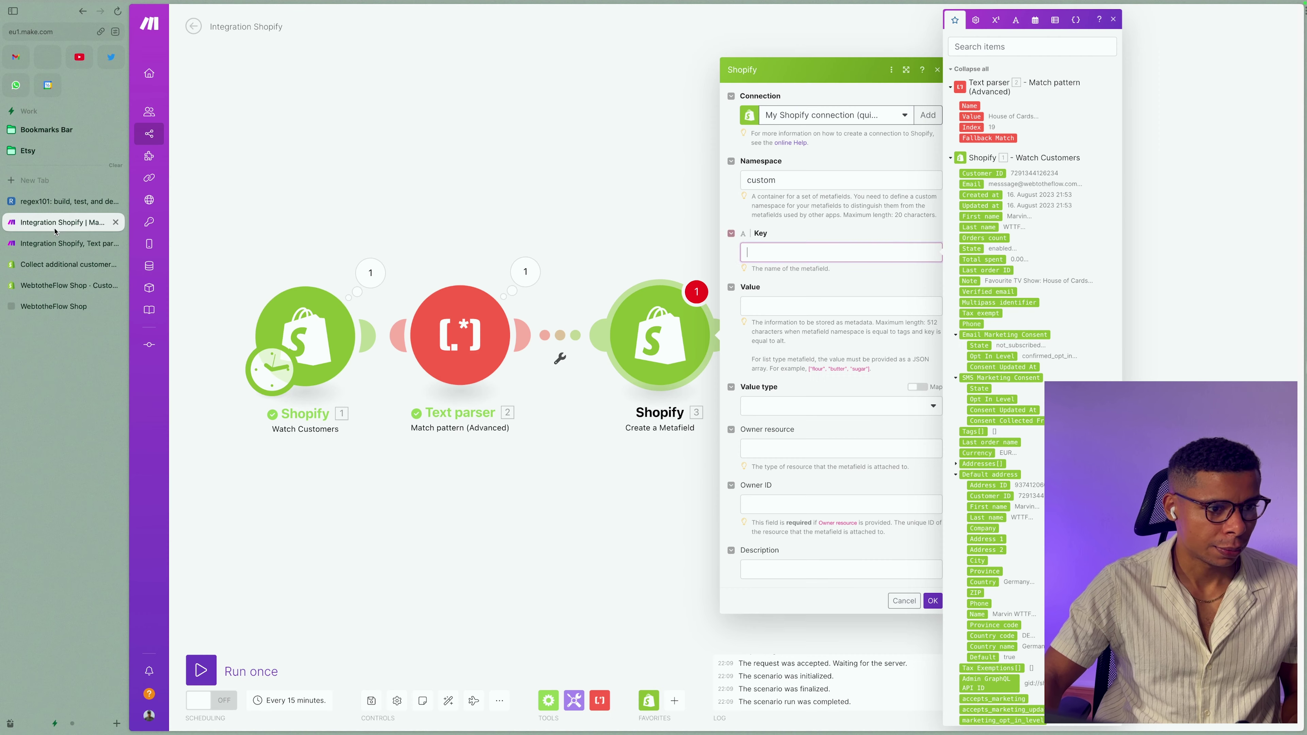
{"action": "type", "text": "favourite_tv_show"}
{"action": "left_click", "coordinate": [804, 304]}
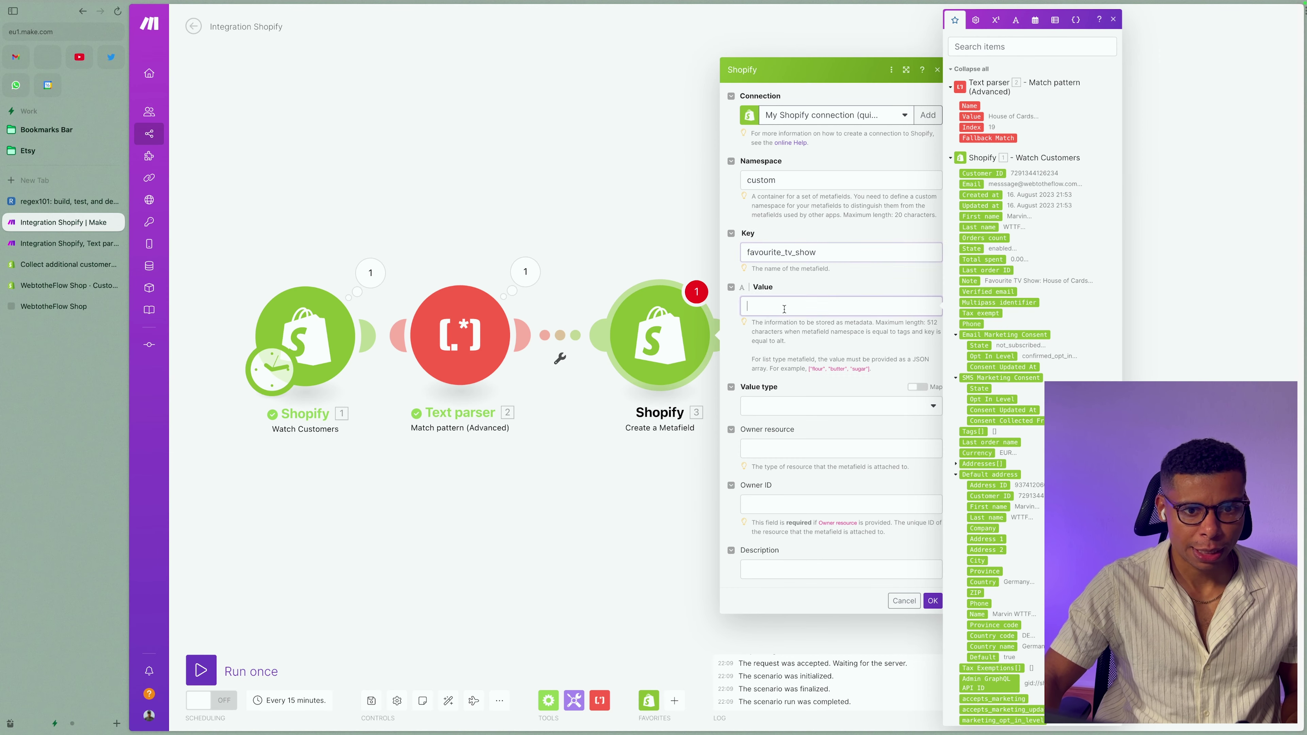
{"action": "scroll", "coordinate": [1001, 168], "scroll_direction": "down", "scroll_amount": 1}
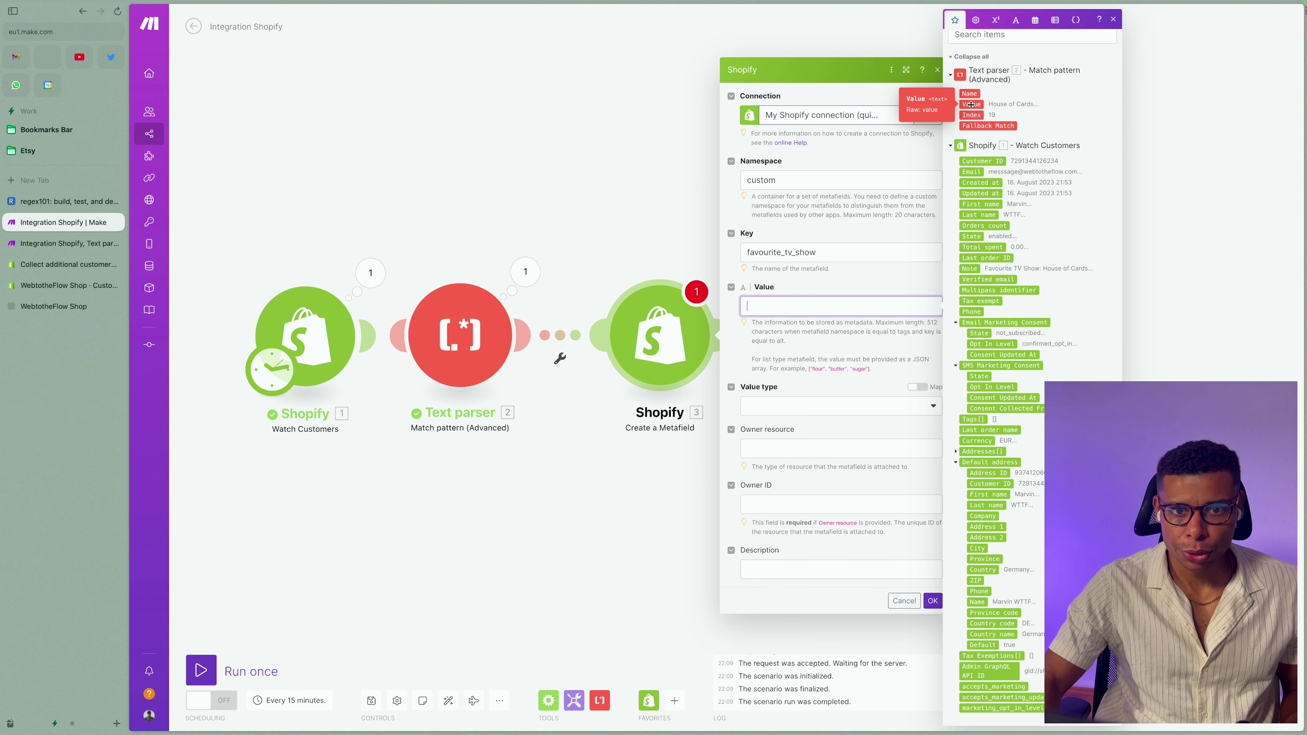
{"action": "left_click", "coordinate": [971, 105]}
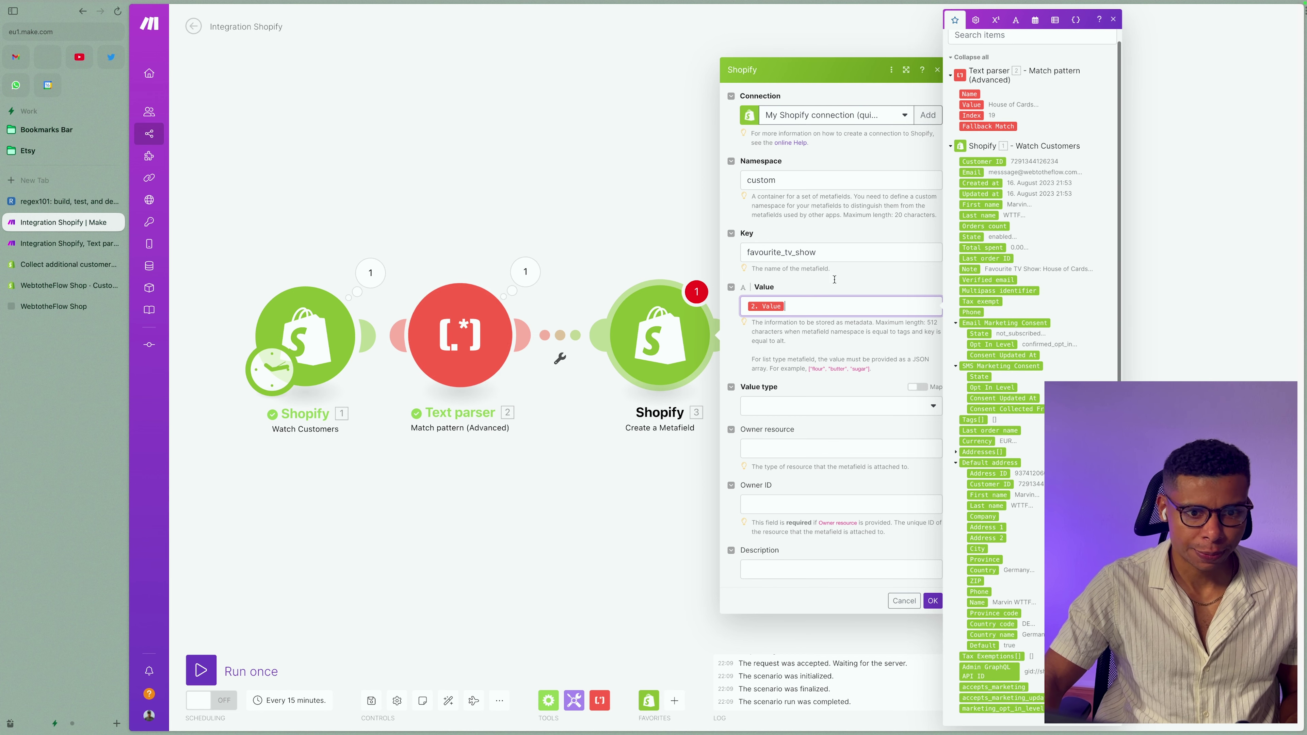
{"action": "left_click", "coordinate": [771, 365]}
{"action": "left_click", "coordinate": [852, 406]}
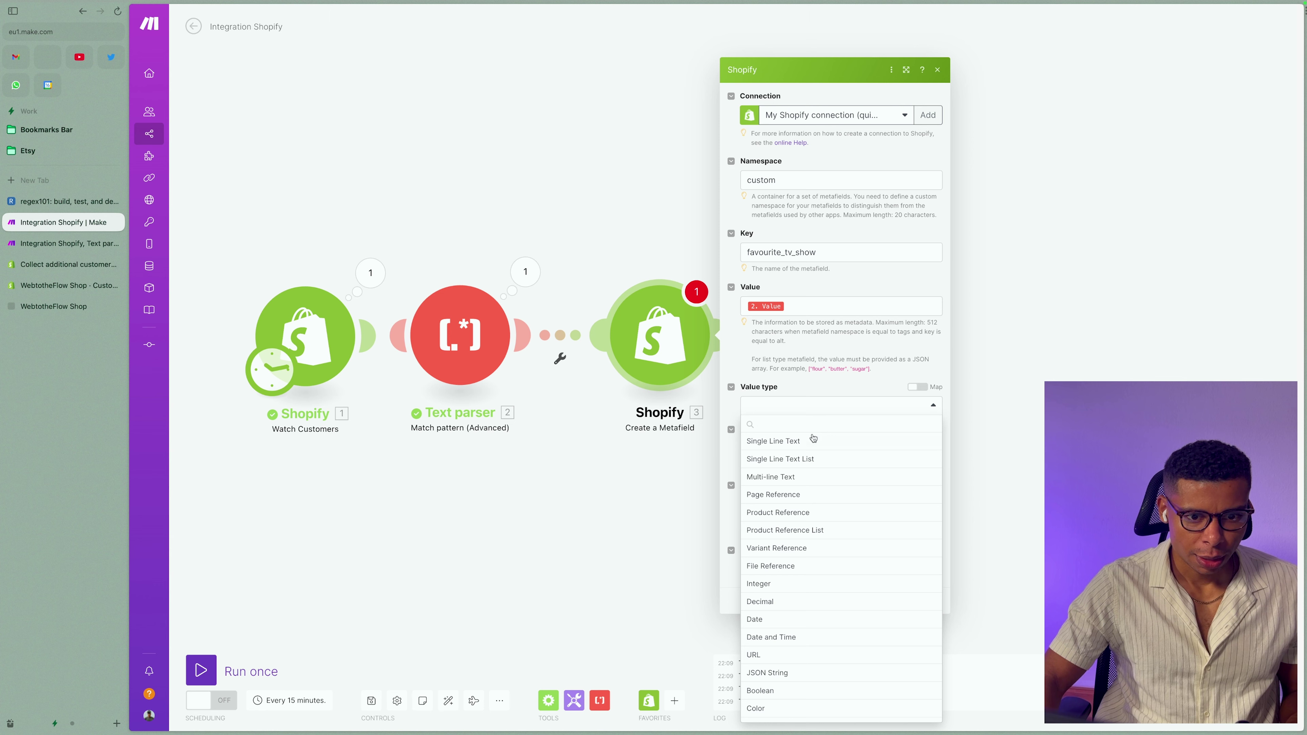
{"action": "left_click", "coordinate": [797, 440]}
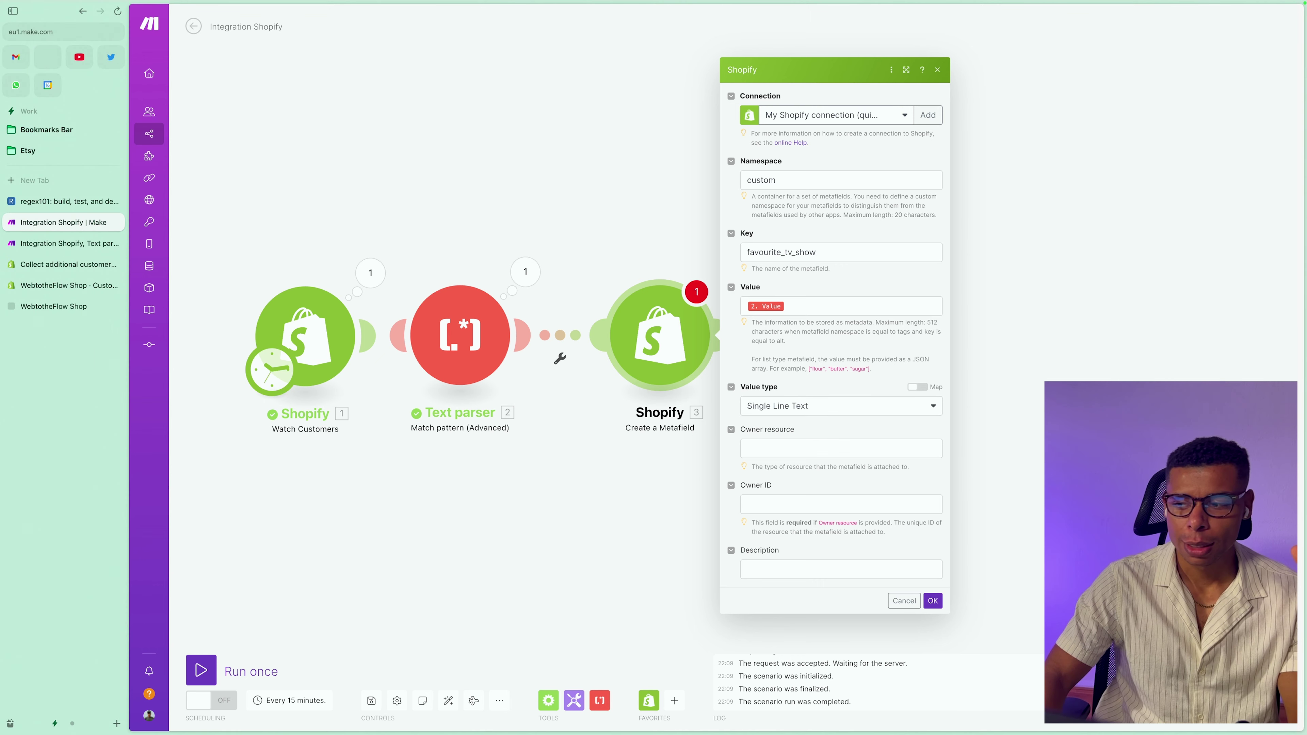
Set the owner resource to customer with Owner ID mapped from Customer ID, and save the step
{"action": "left_click", "coordinate": [766, 447]}
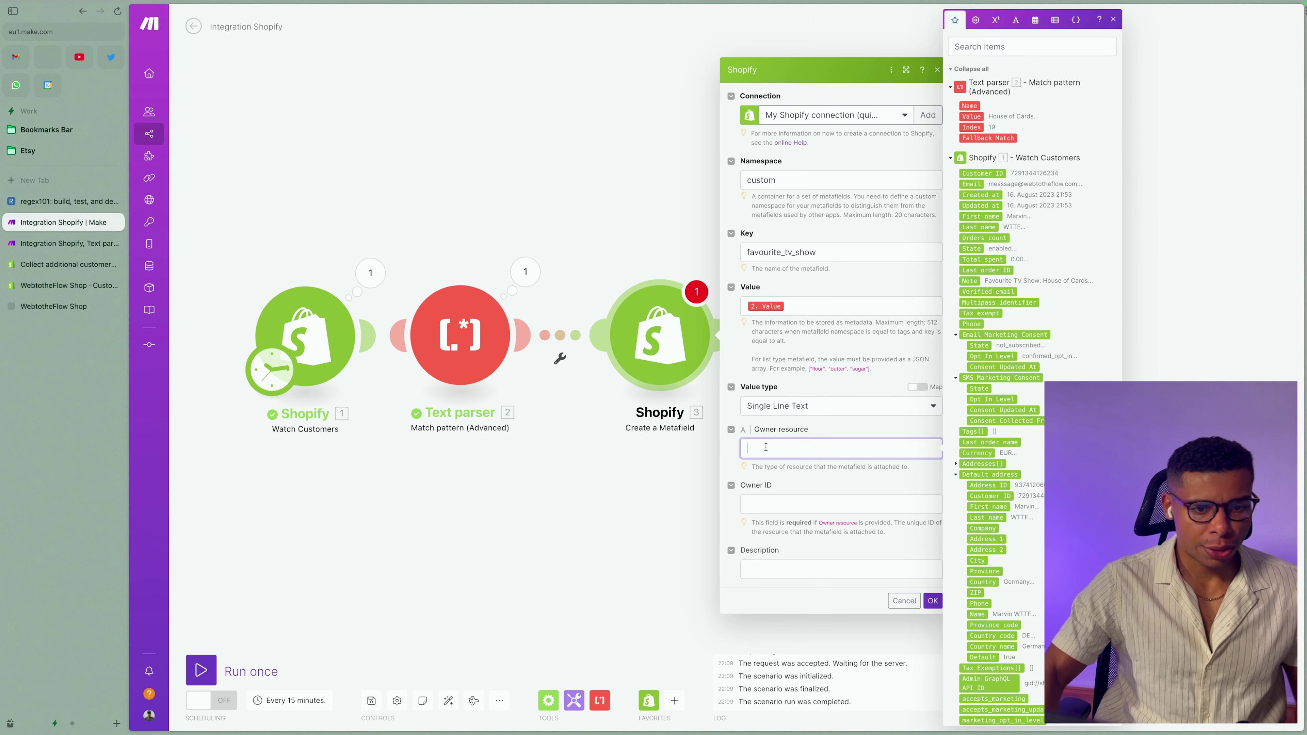
{"action": "type", "text": "customer"}
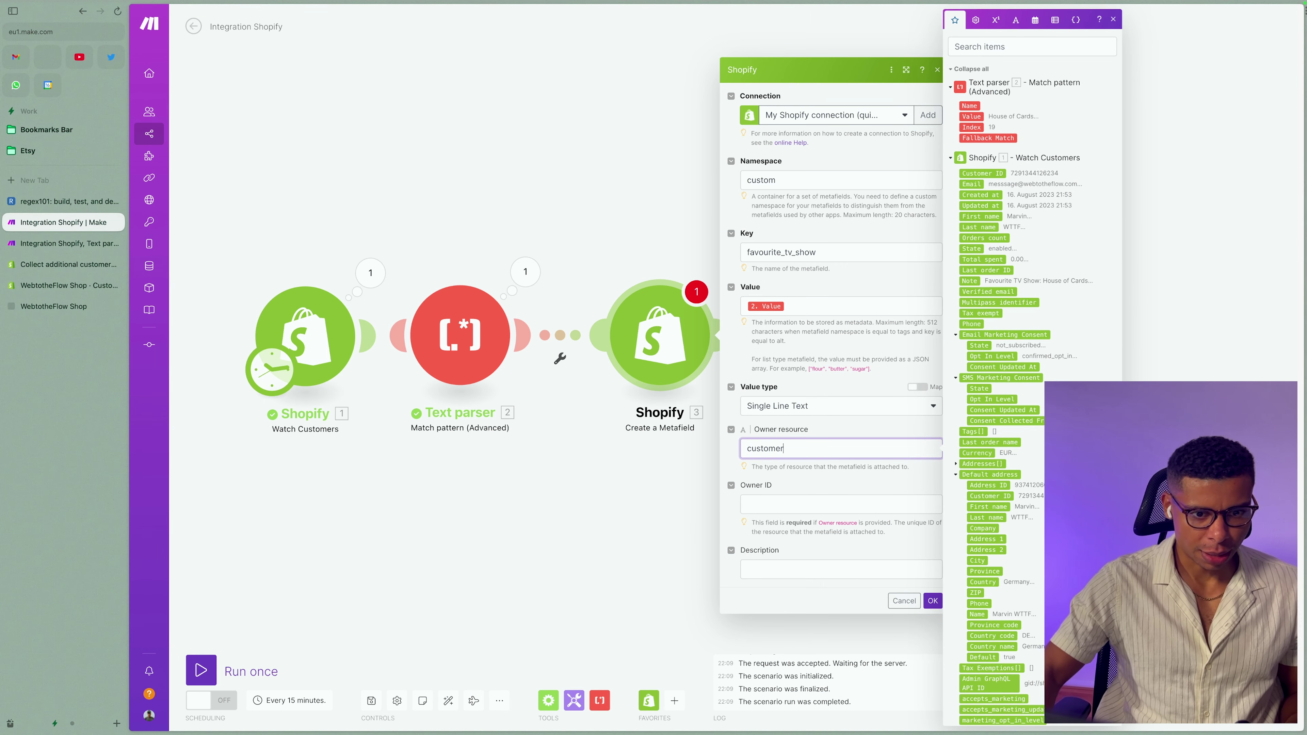
{"action": "left_click", "coordinate": [774, 502]}
{"action": "left_click", "coordinate": [774, 502]}
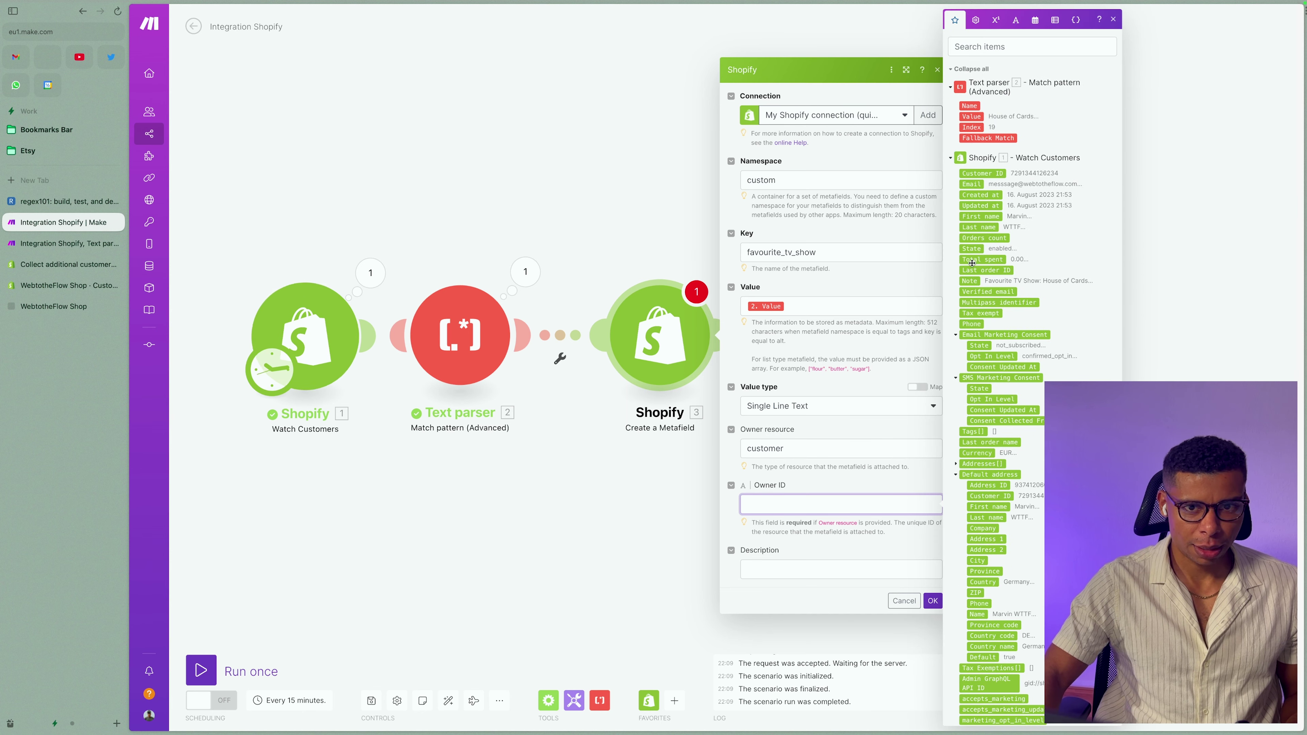
{"action": "left_click", "coordinate": [993, 174]}
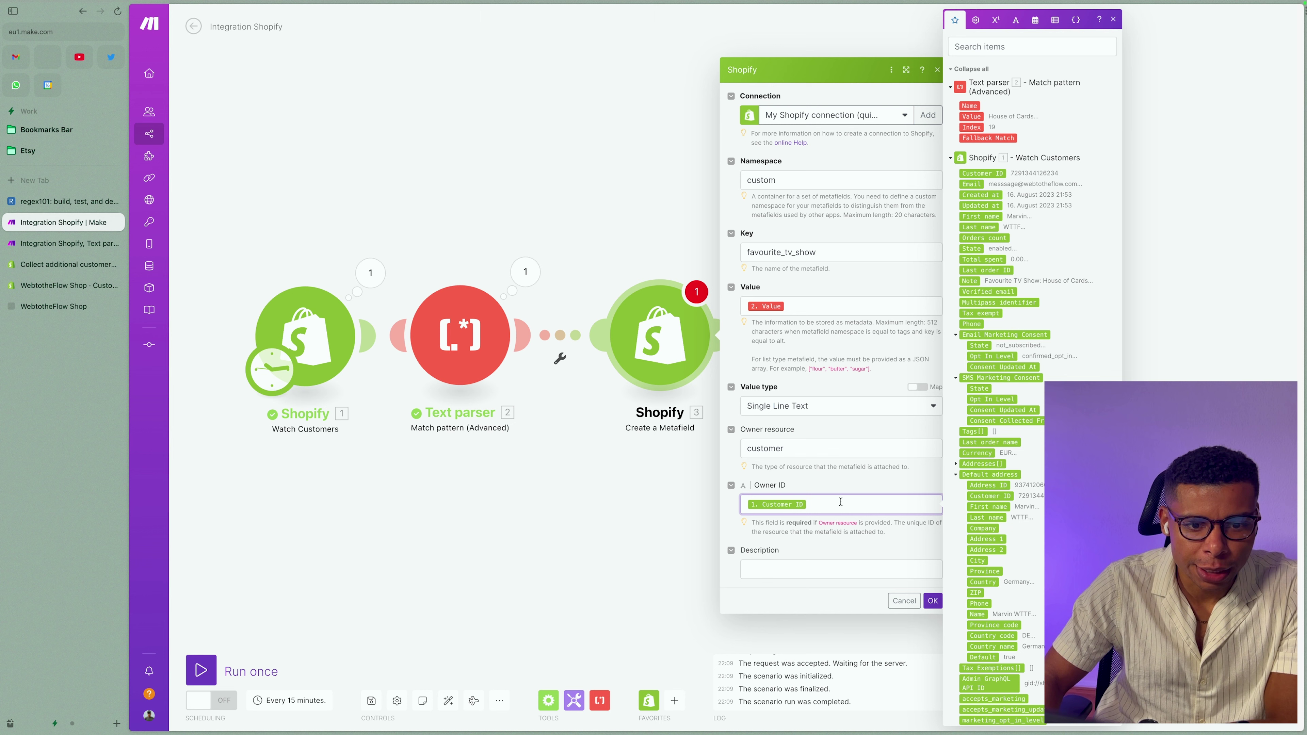
{"action": "left_click", "coordinate": [820, 487]}
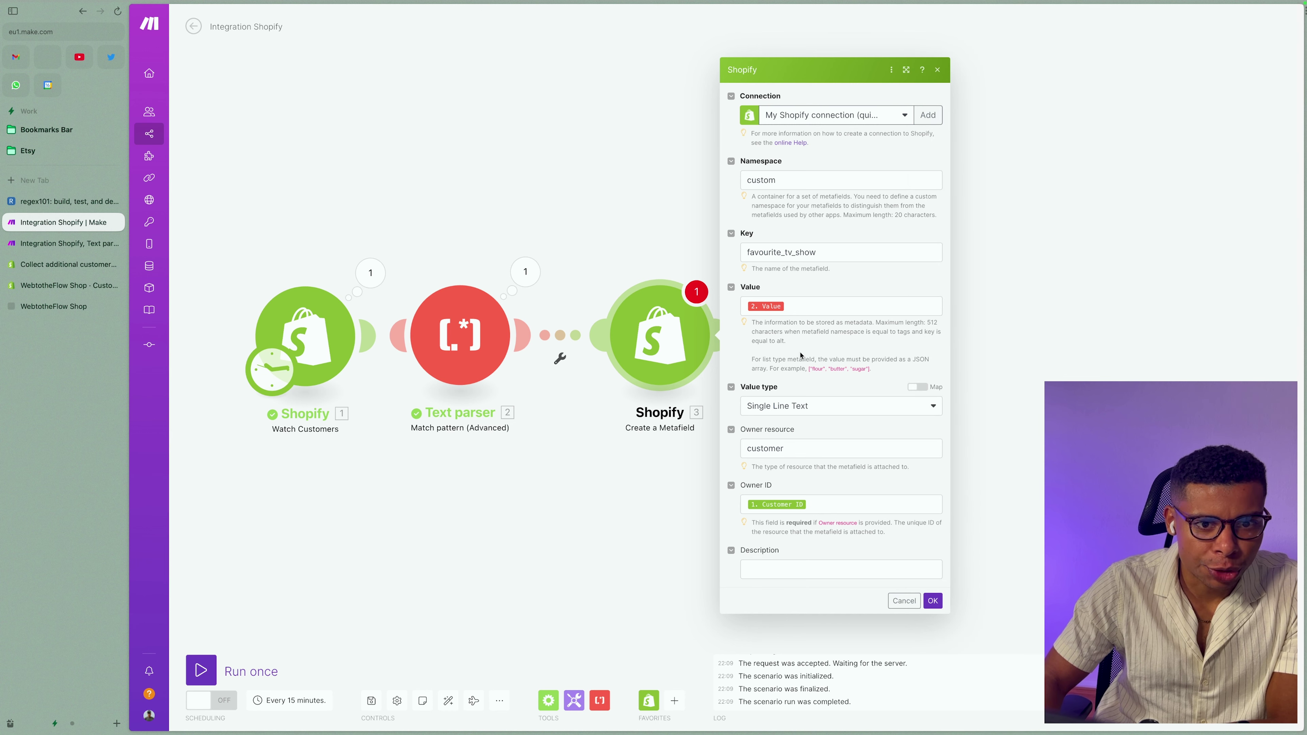
{"action": "left_click", "coordinate": [934, 600]}
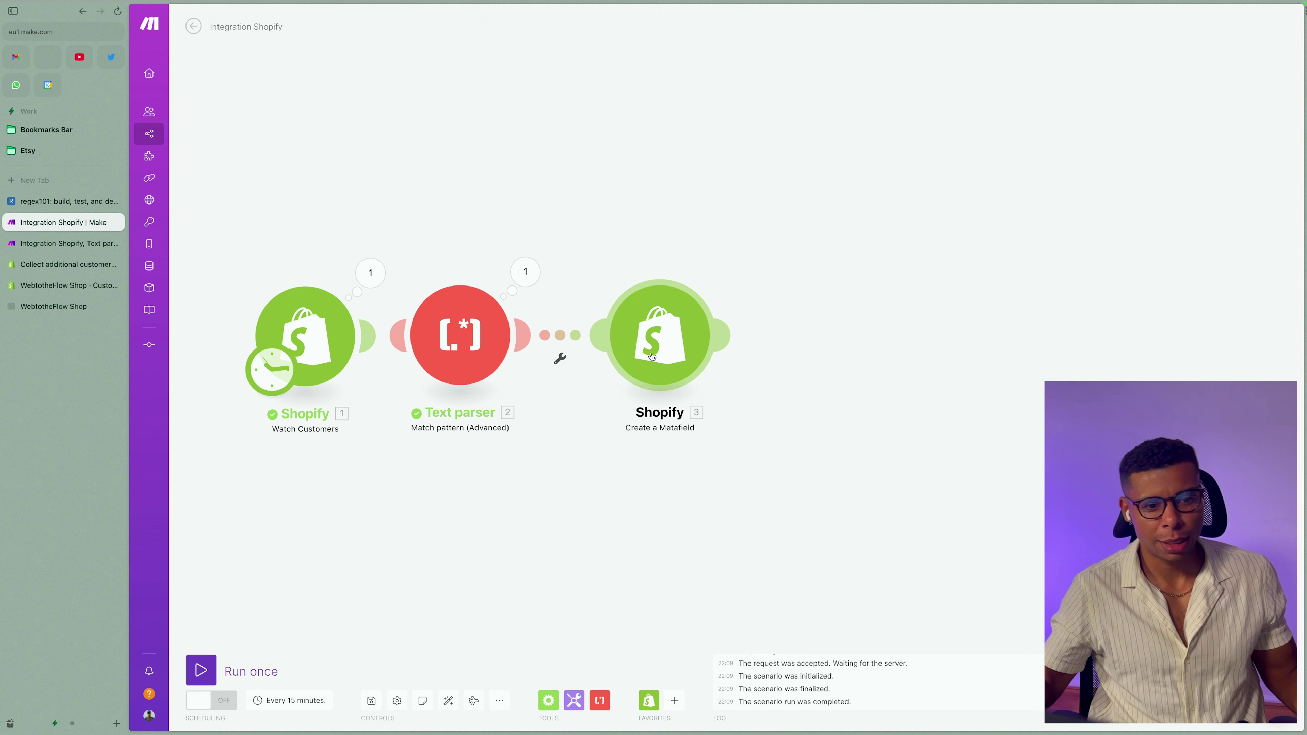
Add Shopify Update a Customer after Create a Metafield, using My Shopify connection and mapping 1. Customer ID
{"action": "left_click", "coordinate": [723, 335]}
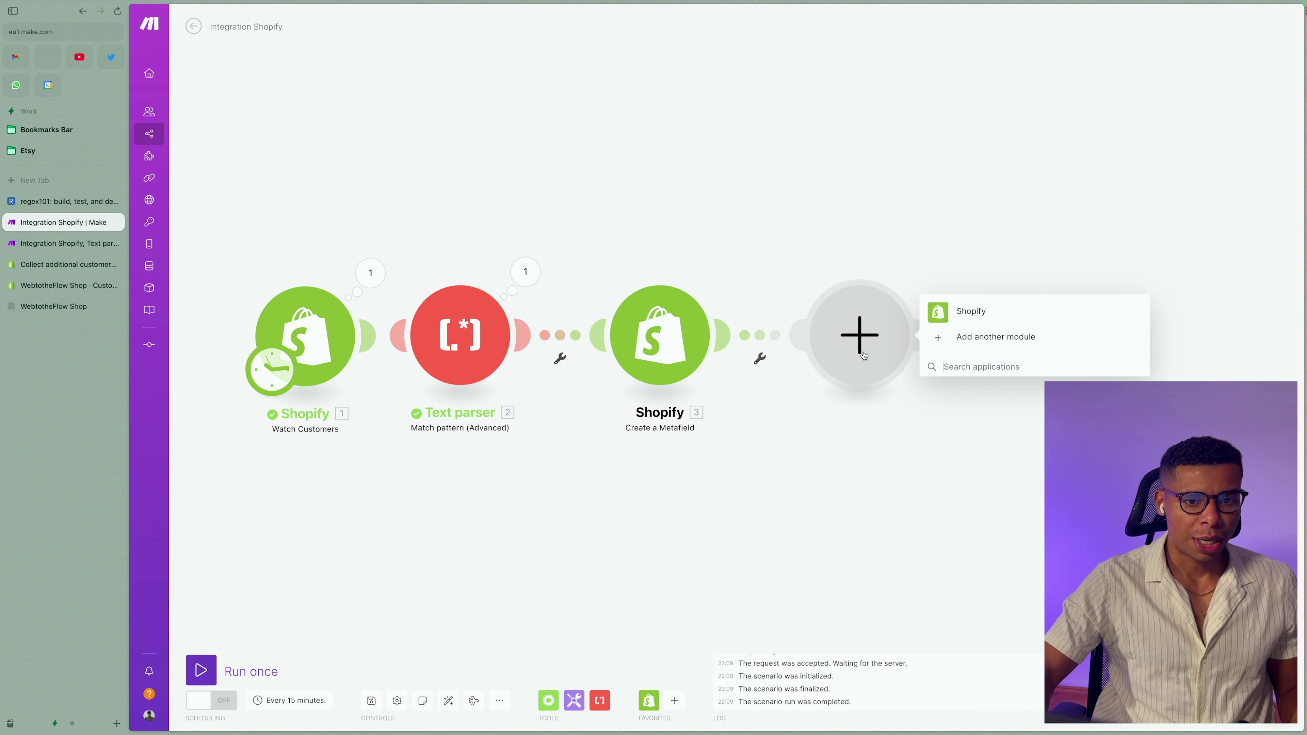
{"action": "left_click", "coordinate": [943, 323]}
{"action": "type", "text": "u"}
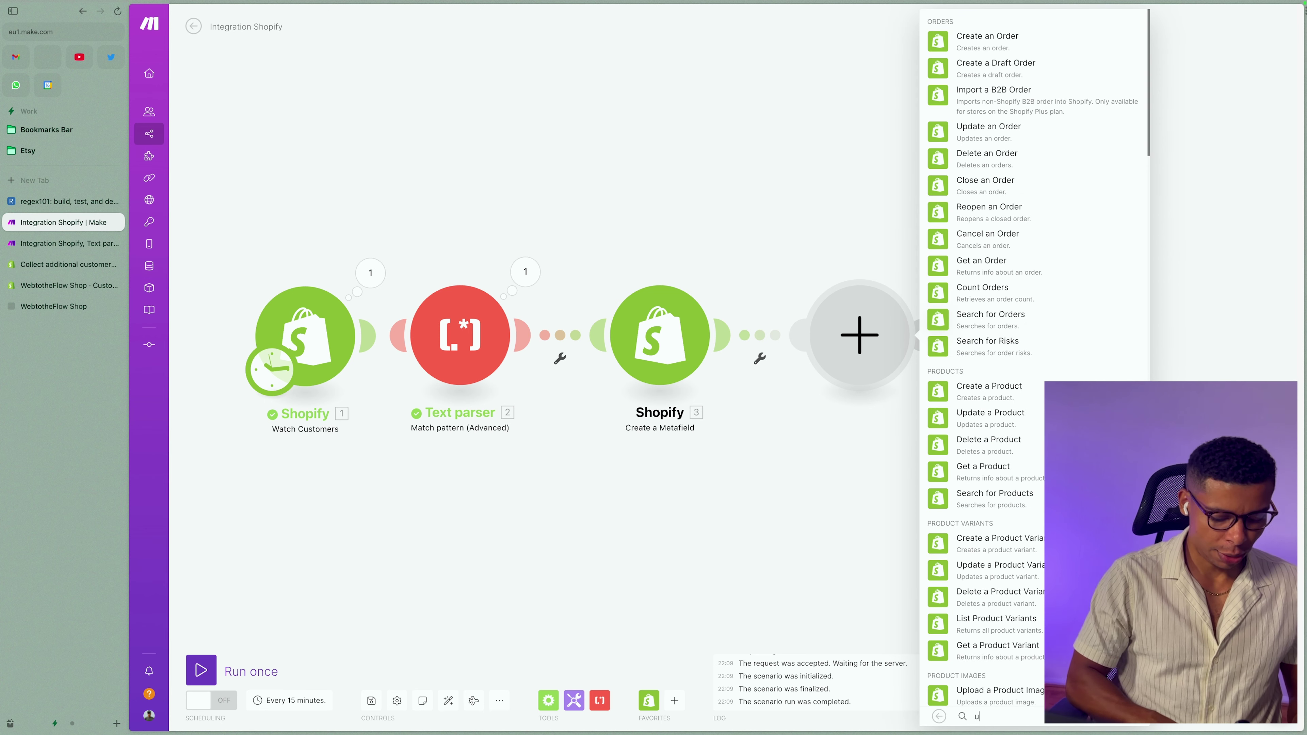
{"action": "type", "text": "pdate cu"}
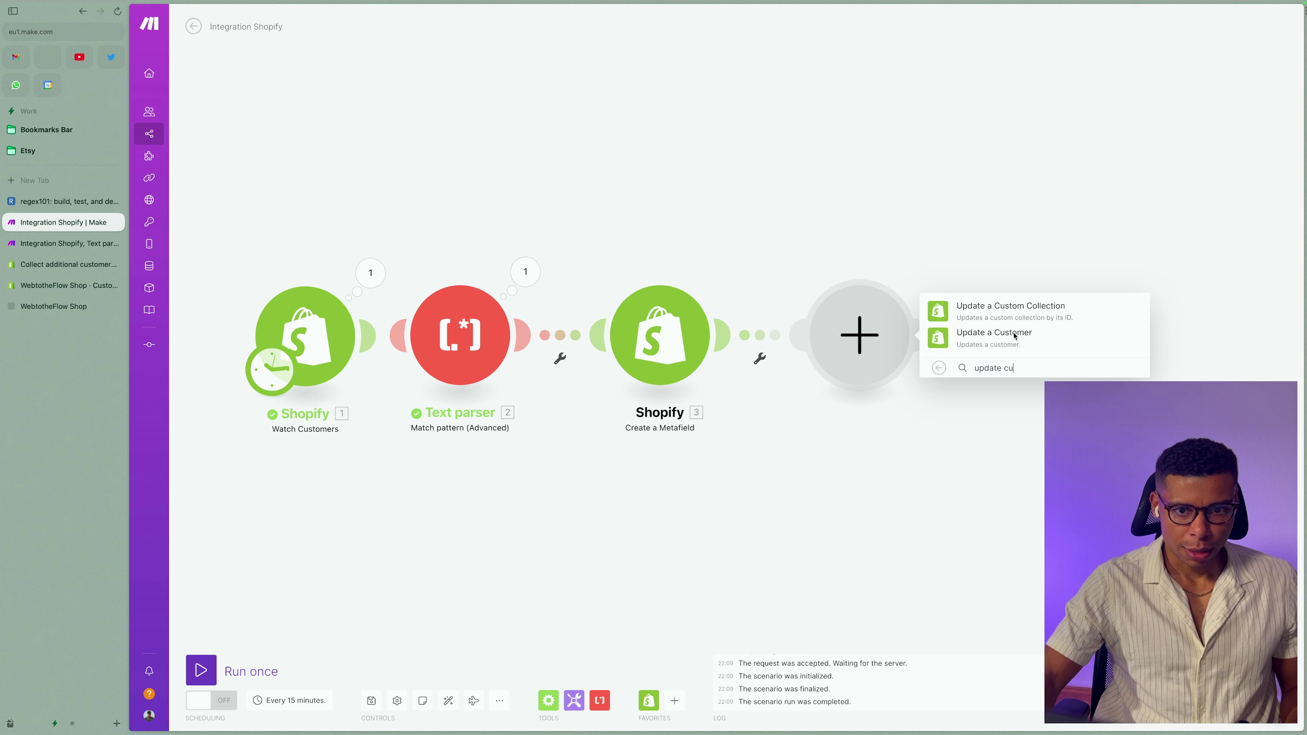
{"action": "left_click", "coordinate": [991, 335]}
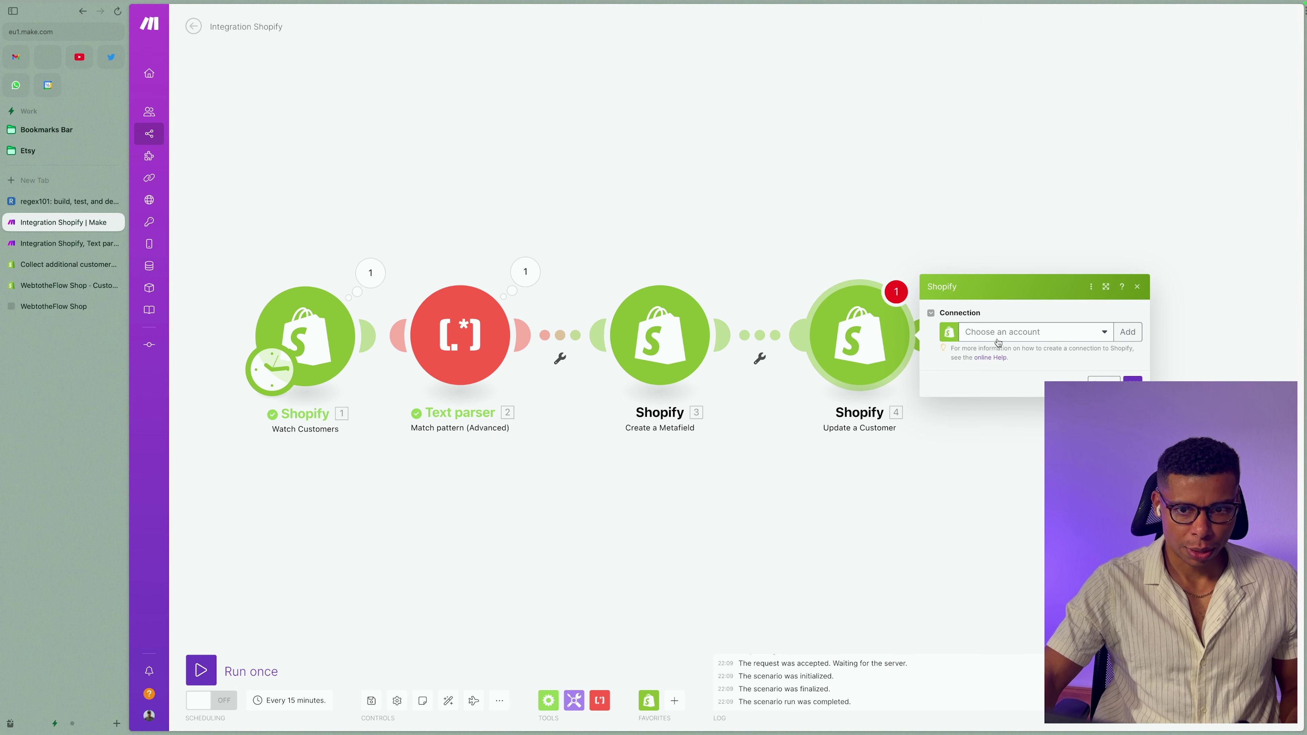
{"action": "left_click", "coordinate": [1025, 332]}
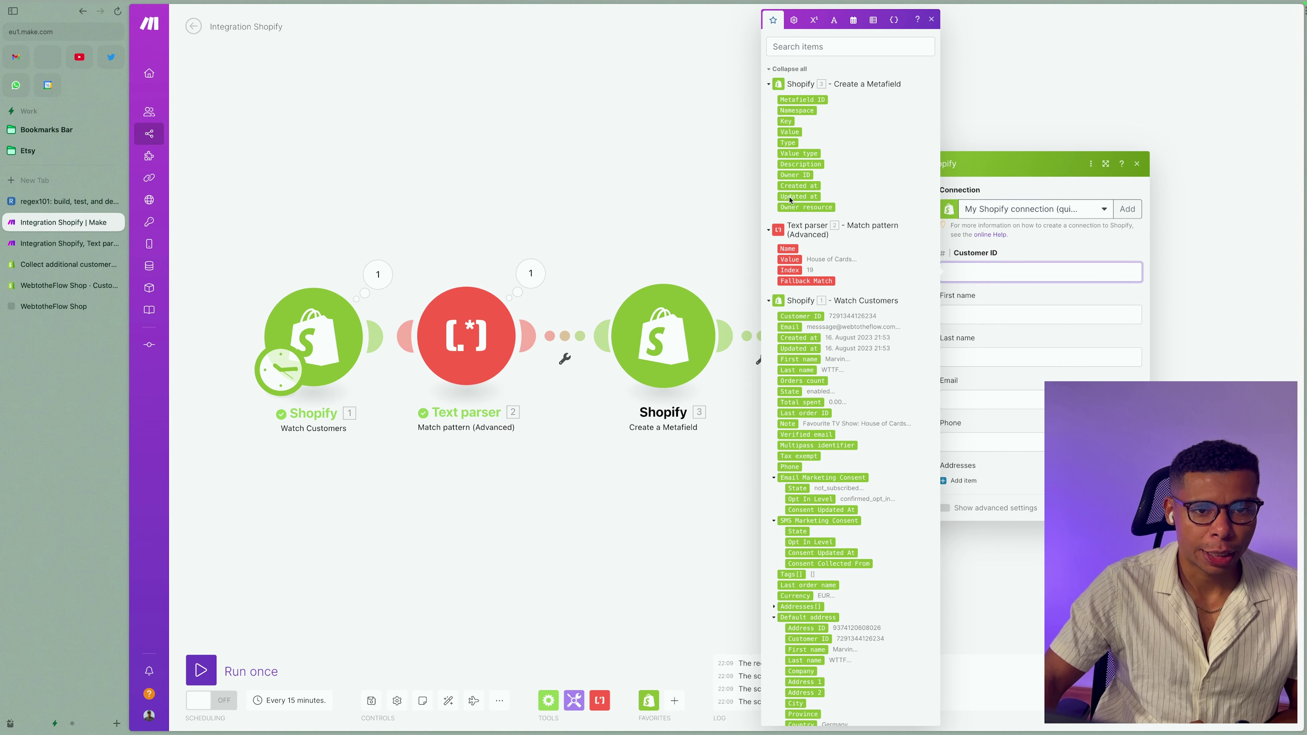
{"action": "left_click", "coordinate": [801, 316]}
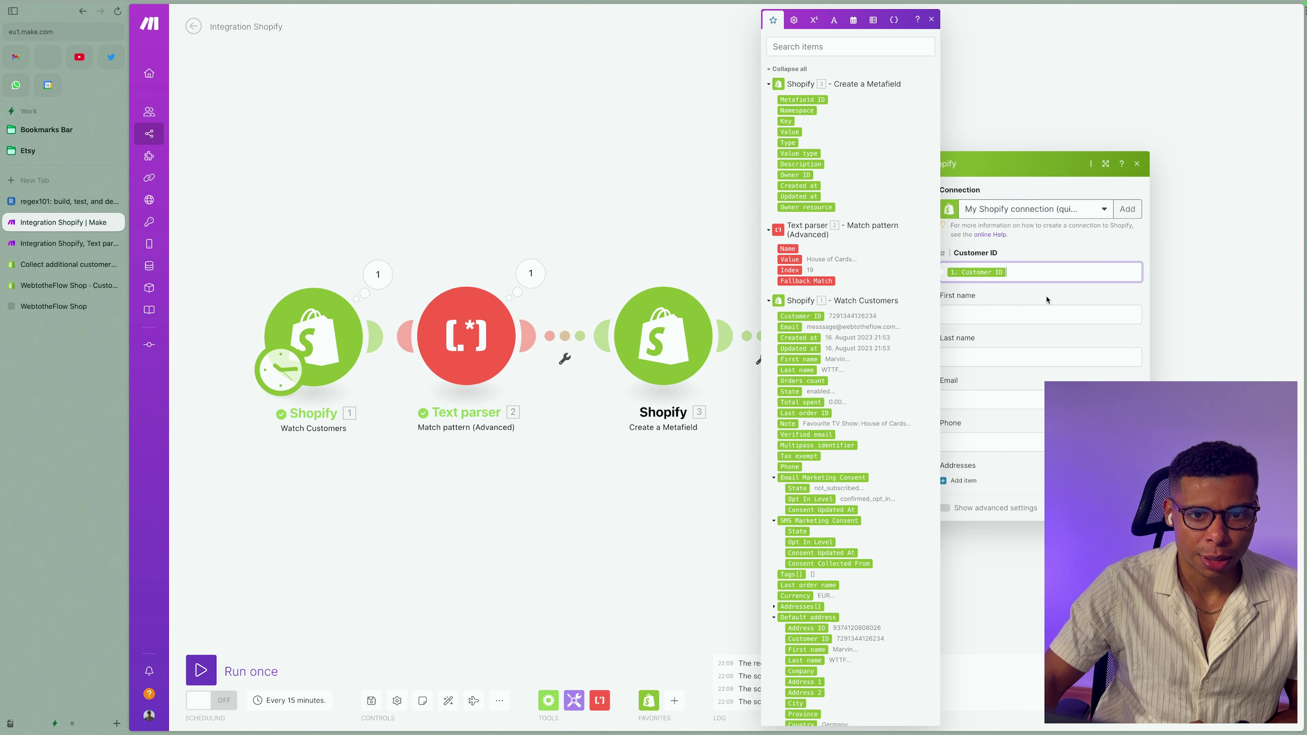
Set the Update a Customer Note field to the emptystring keyword under advanced settings and save
{"action": "left_click", "coordinate": [984, 329]}
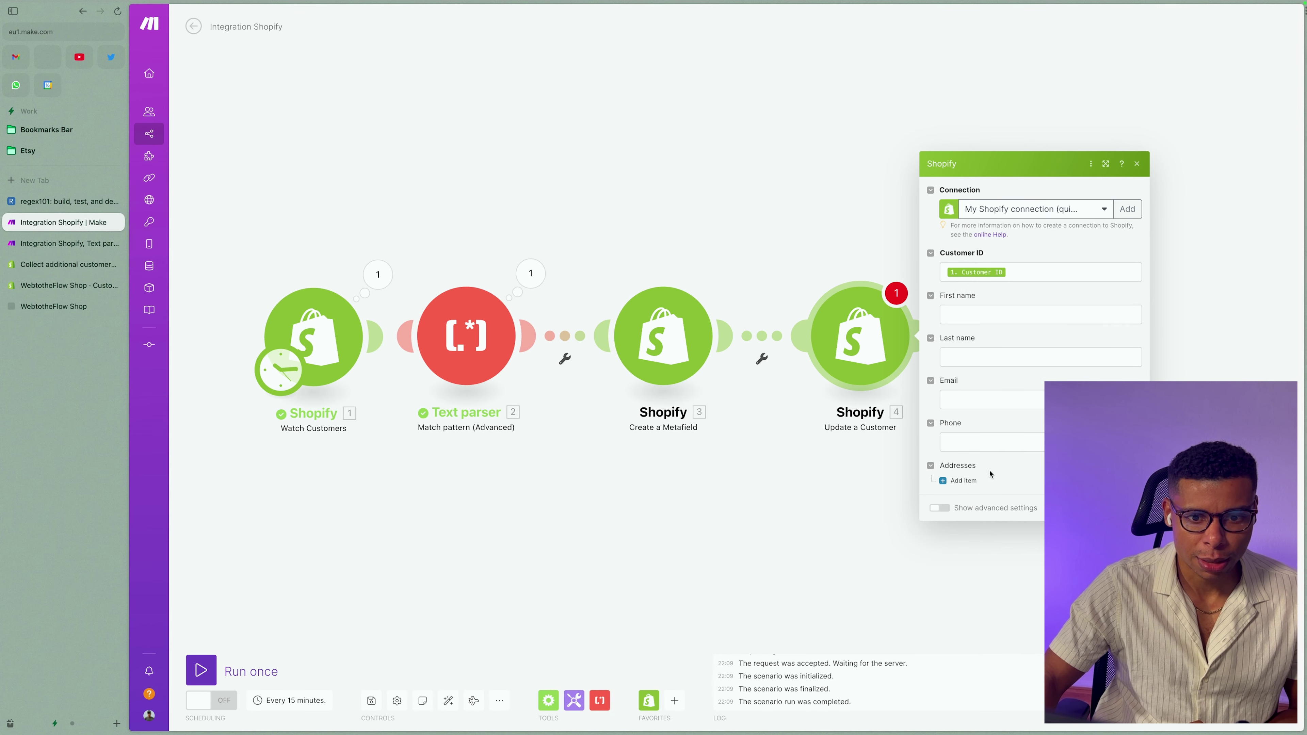
{"action": "left_click", "coordinate": [941, 509]}
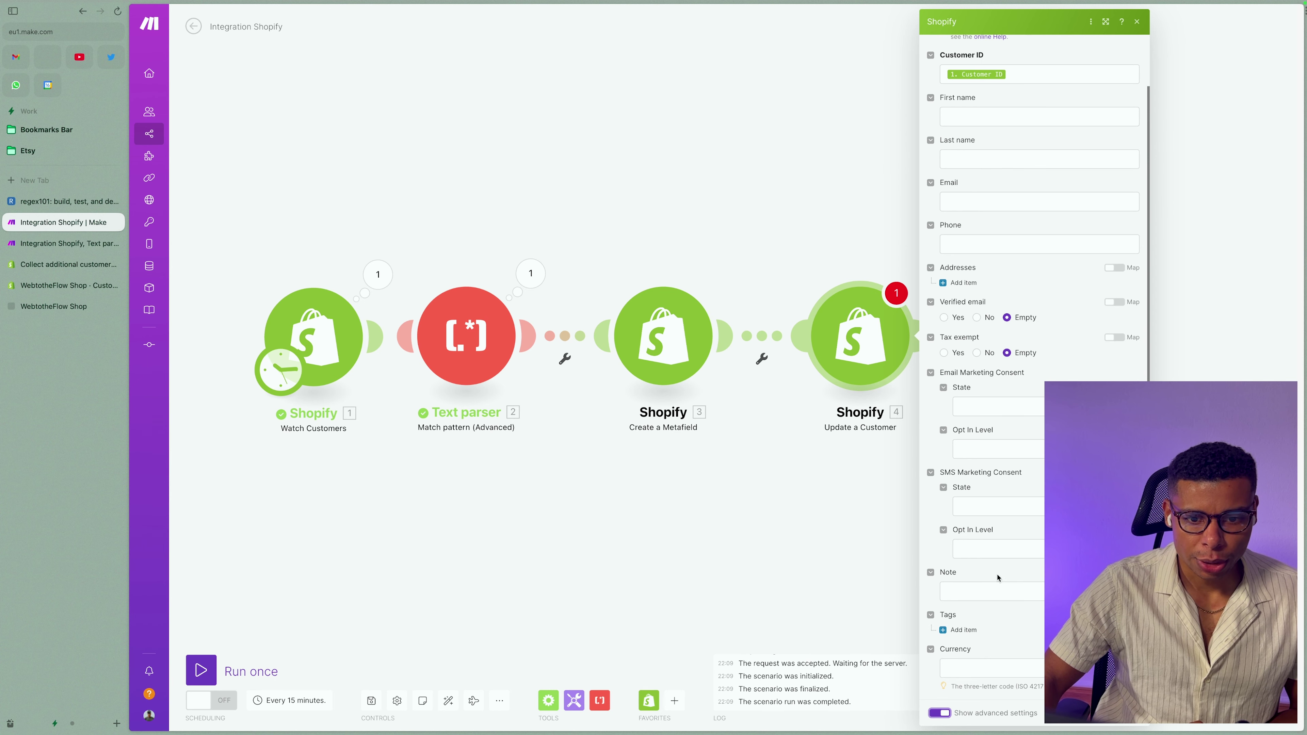
{"action": "left_click", "coordinate": [972, 592]}
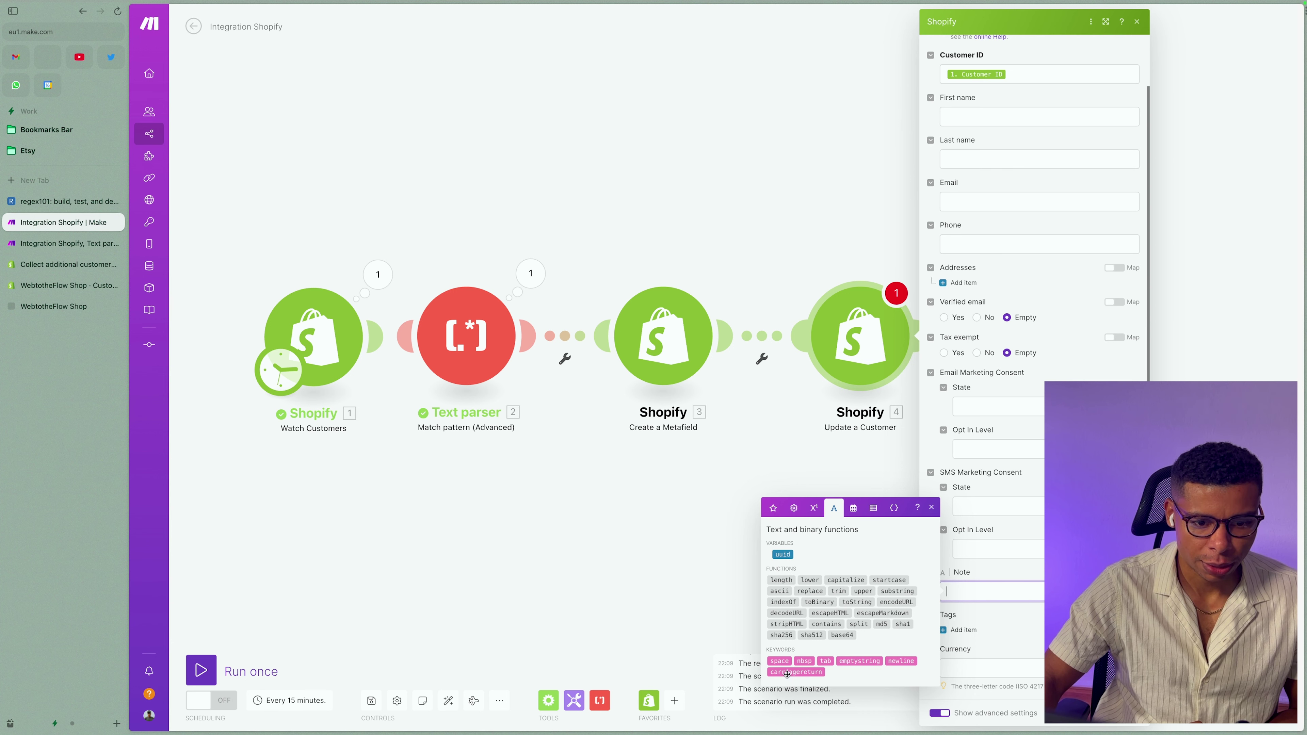
{"action": "left_click", "coordinate": [860, 662]}
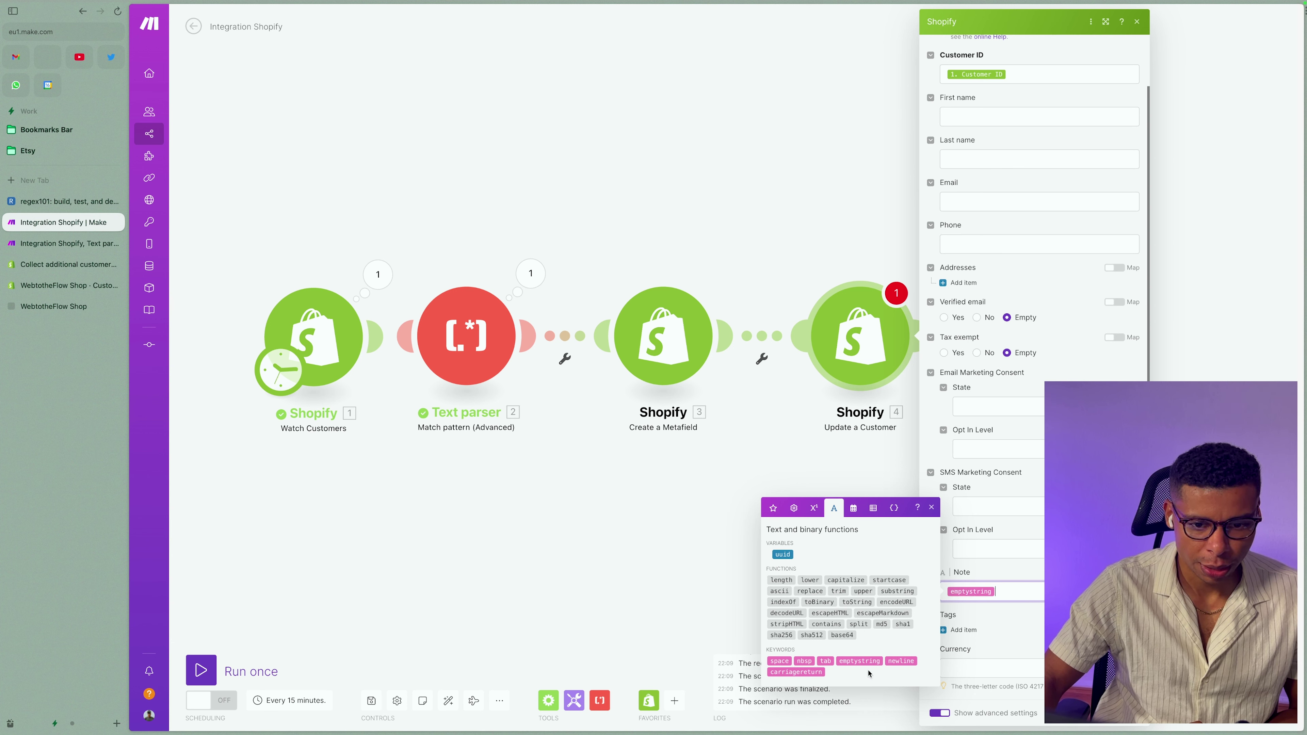
{"action": "left_click", "coordinate": [1022, 621]}
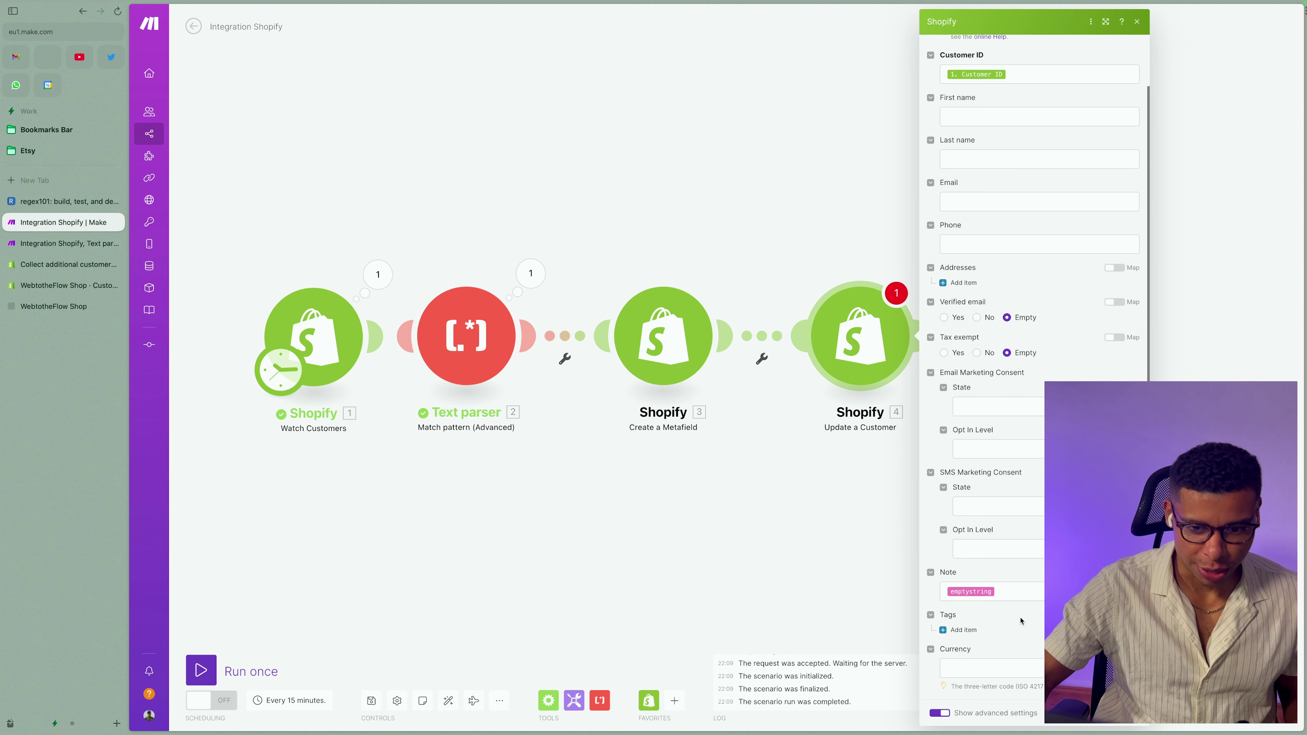
{"action": "left_click", "coordinate": [1125, 713]}
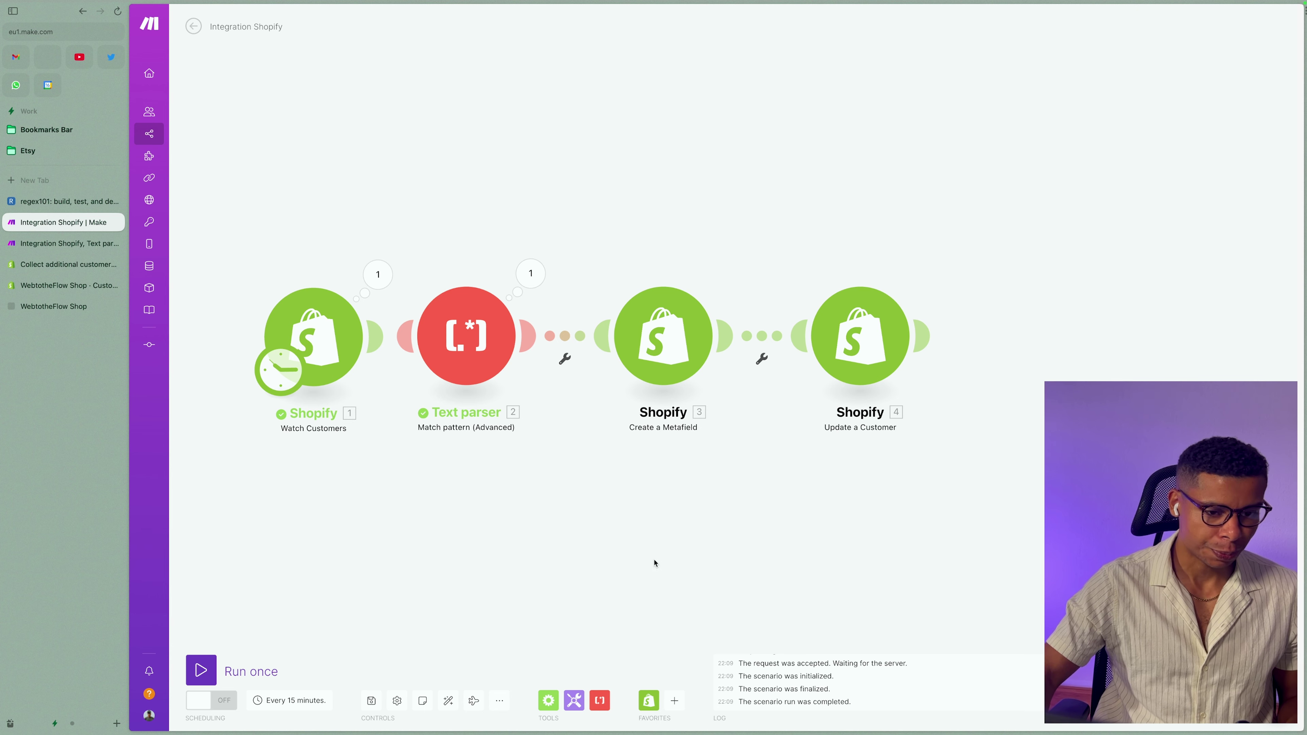
{"action": "right_click", "coordinate": [333, 348]}
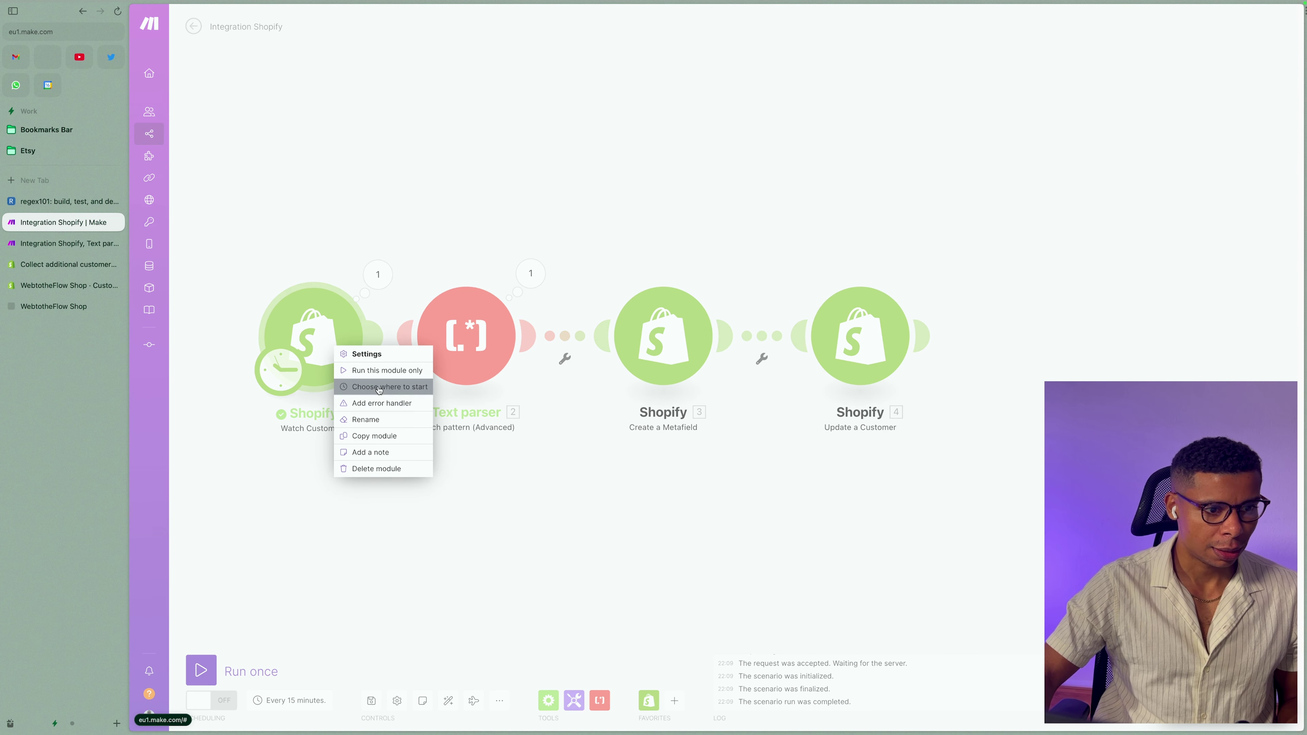
Set Watch Customers to start from a manually chosen test customer record
{"action": "left_click", "coordinate": [389, 387]}
{"action": "left_click", "coordinate": [395, 361]}
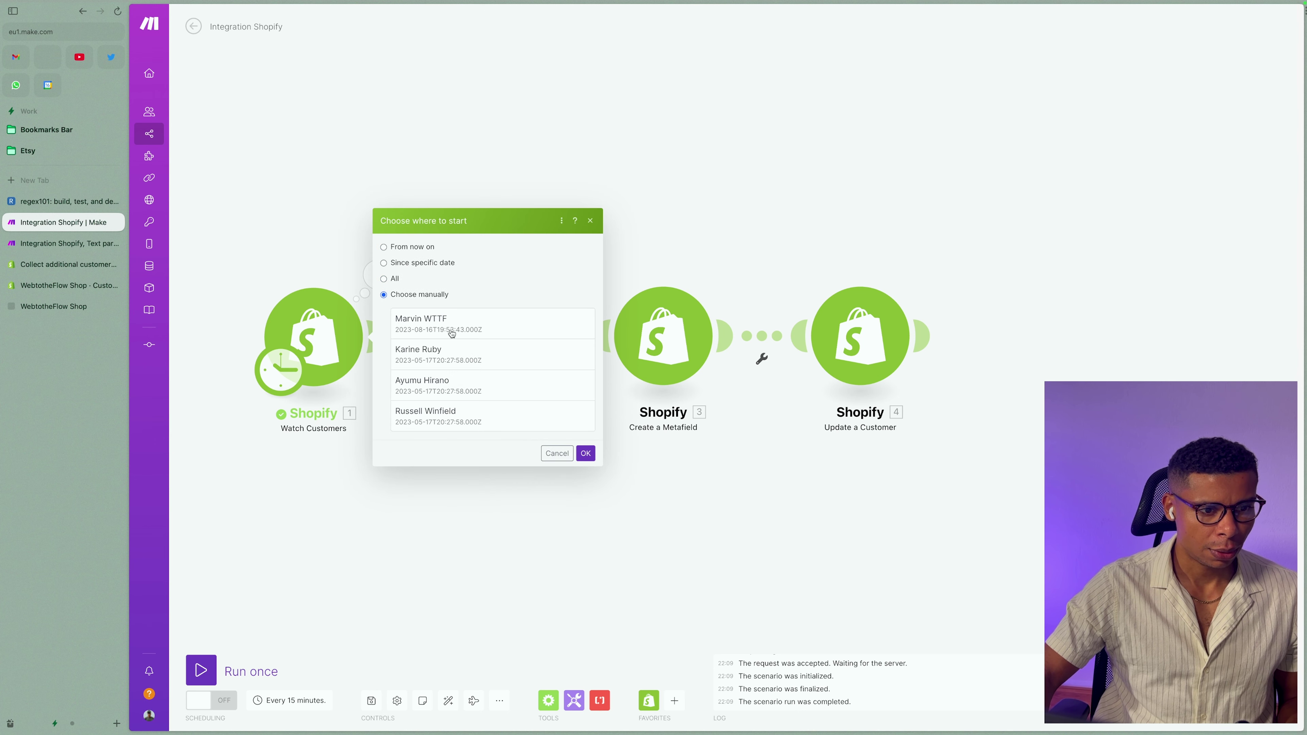
{"action": "left_click", "coordinate": [451, 332]}
{"action": "left_click", "coordinate": [585, 454]}
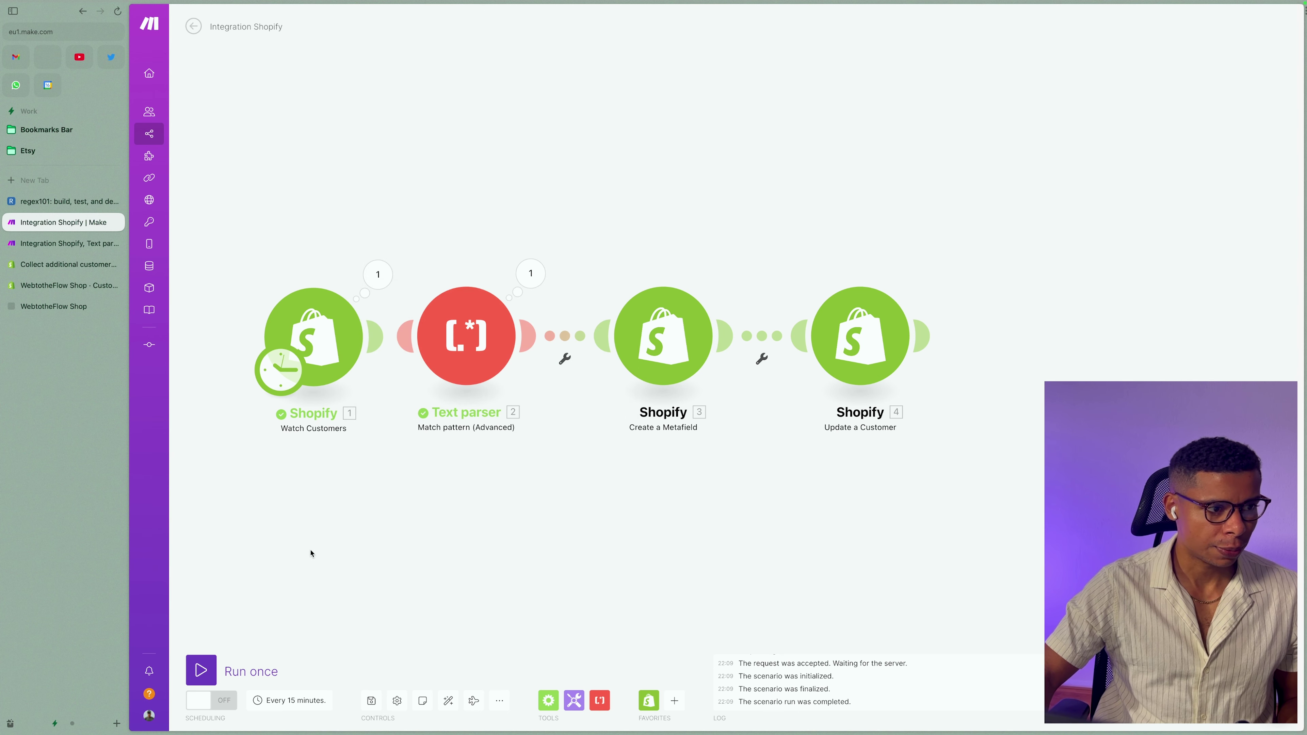
{"action": "left_click", "coordinate": [57, 285]}
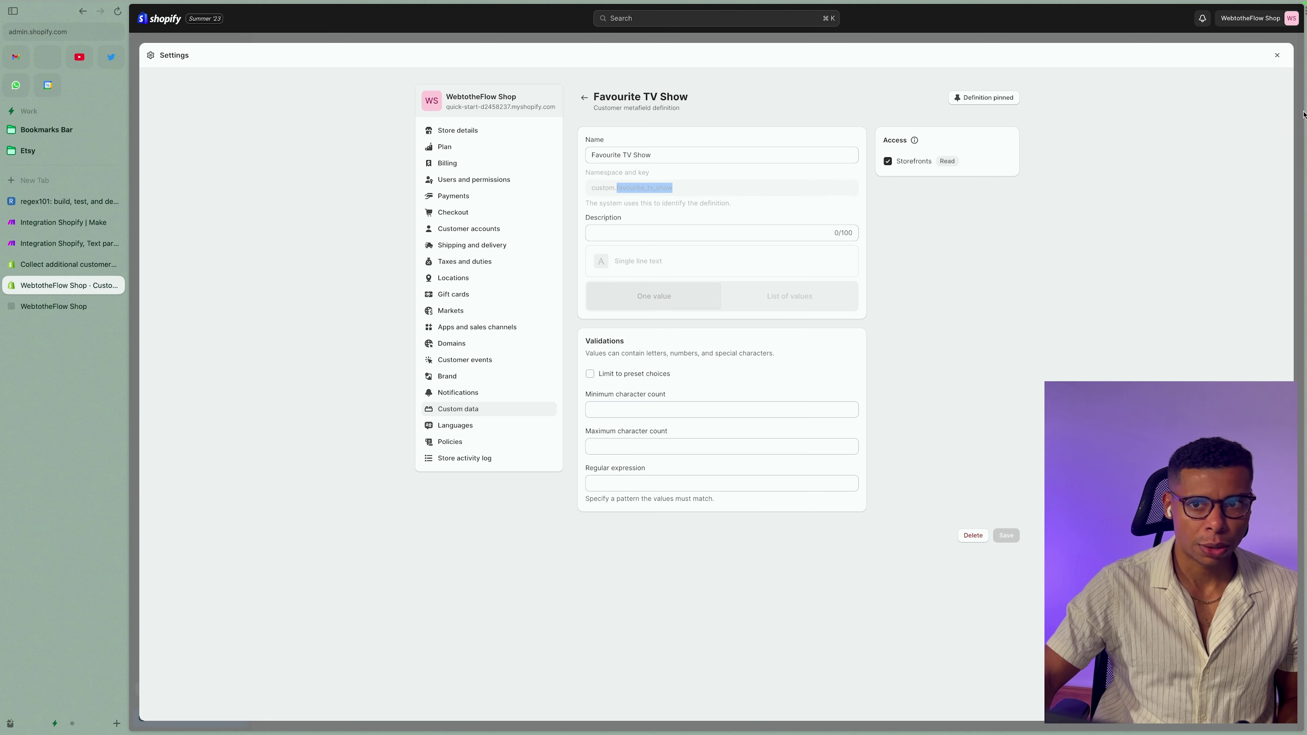
Review the test customer's empty Favourite TV Show metafield and the TV show note in Shopify admin
{"action": "left_click", "coordinate": [1277, 55]}
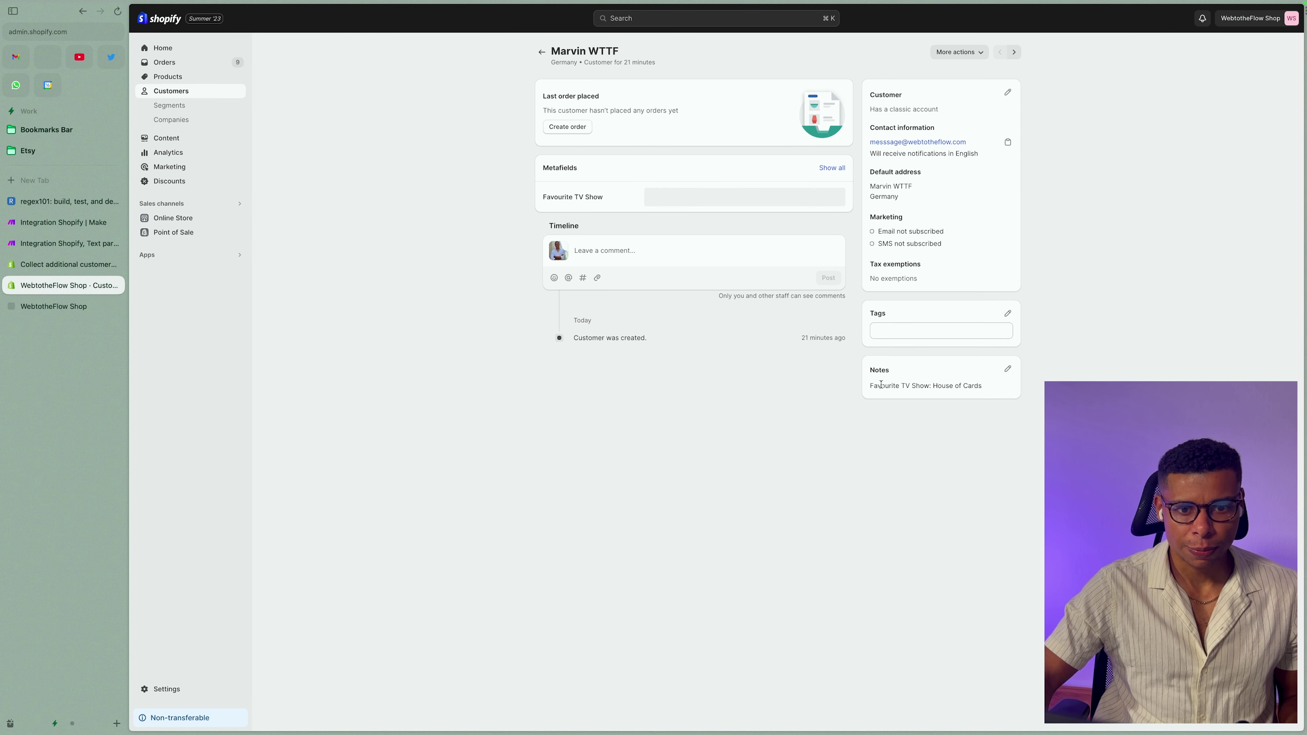
{"action": "left_click_drag", "start_coordinate": [881, 385], "coordinate": [981, 403]}
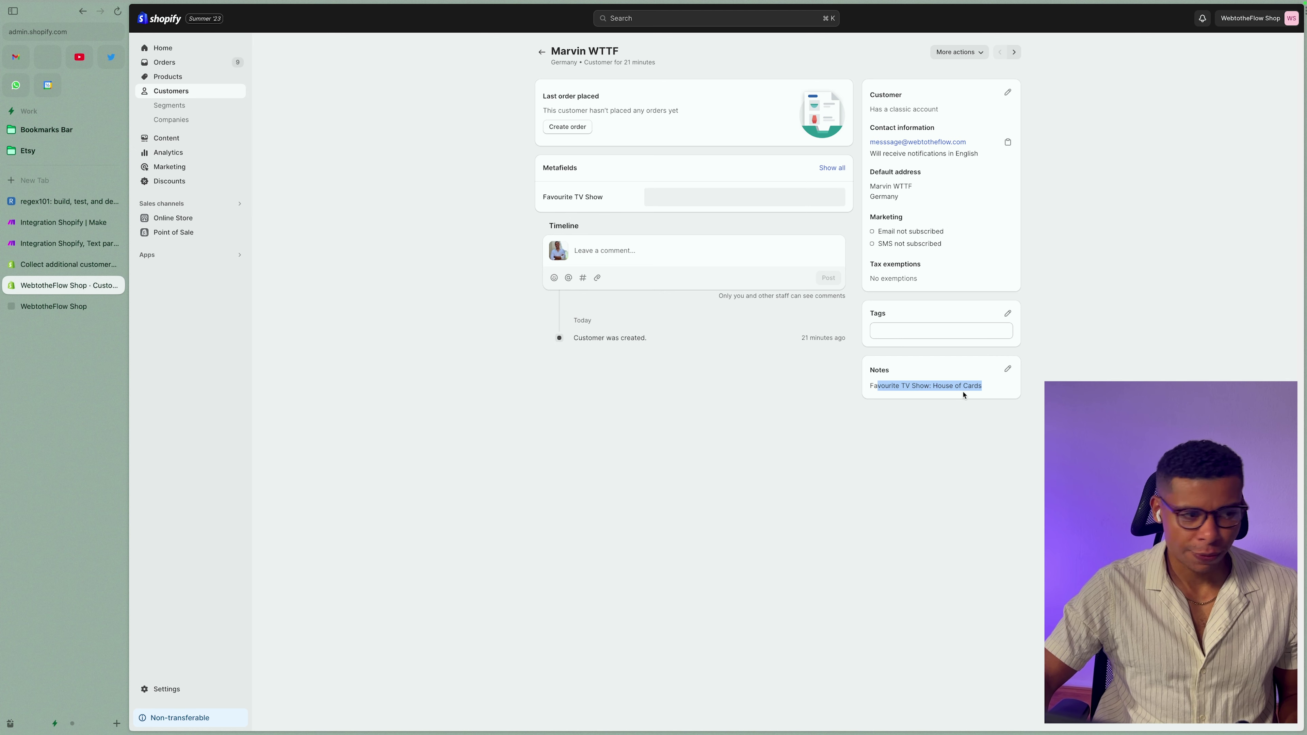
{"action": "left_click_drag", "start_coordinate": [936, 386], "coordinate": [965, 390]}
{"action": "left_click", "coordinate": [934, 469]}
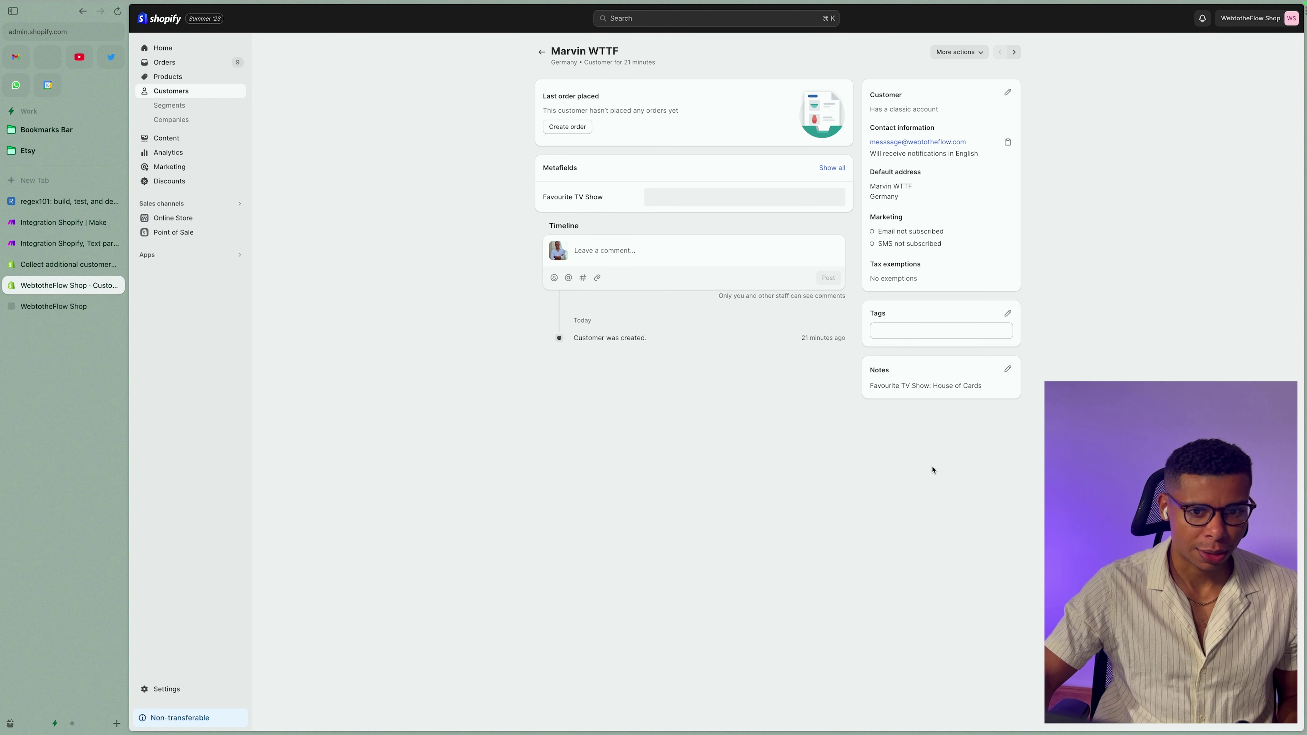
Run the scenario once and inspect modules 3 and 4 outputs, noting the House of Cards value
{"action": "left_click", "coordinate": [59, 222]}
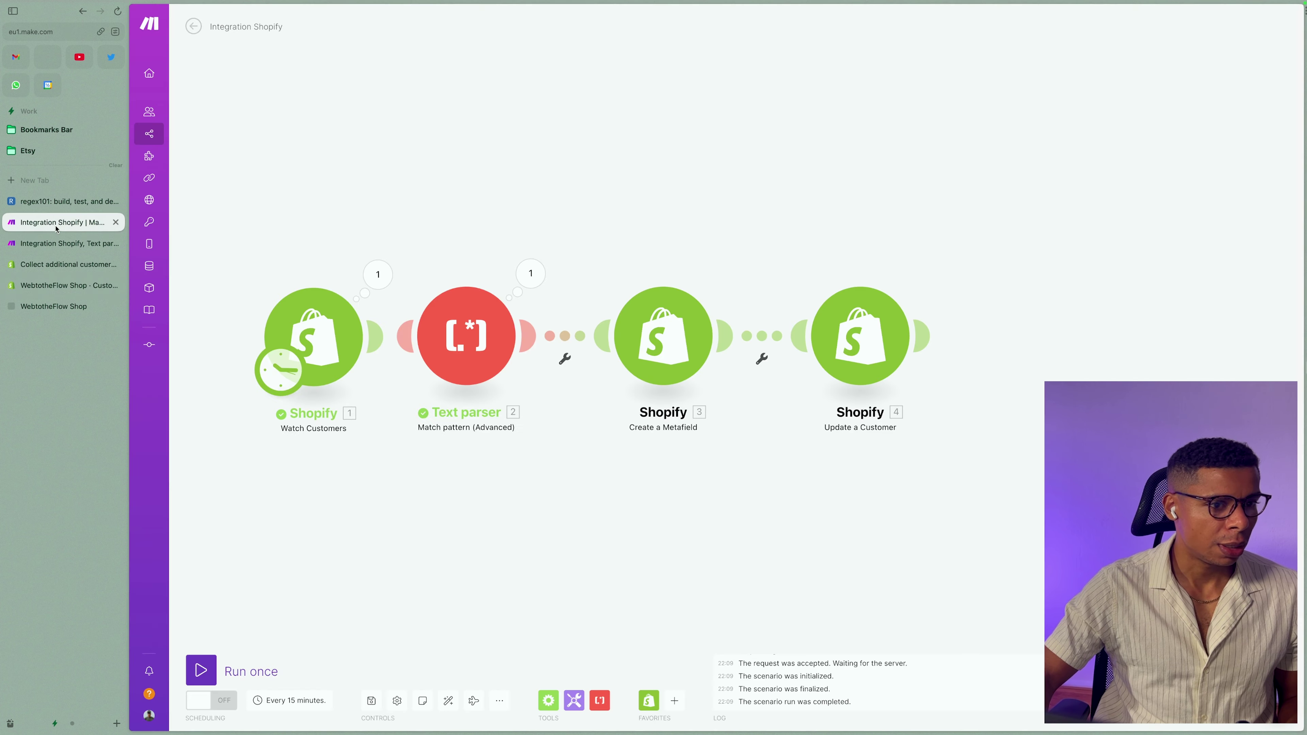
{"action": "left_click", "coordinate": [201, 670]}
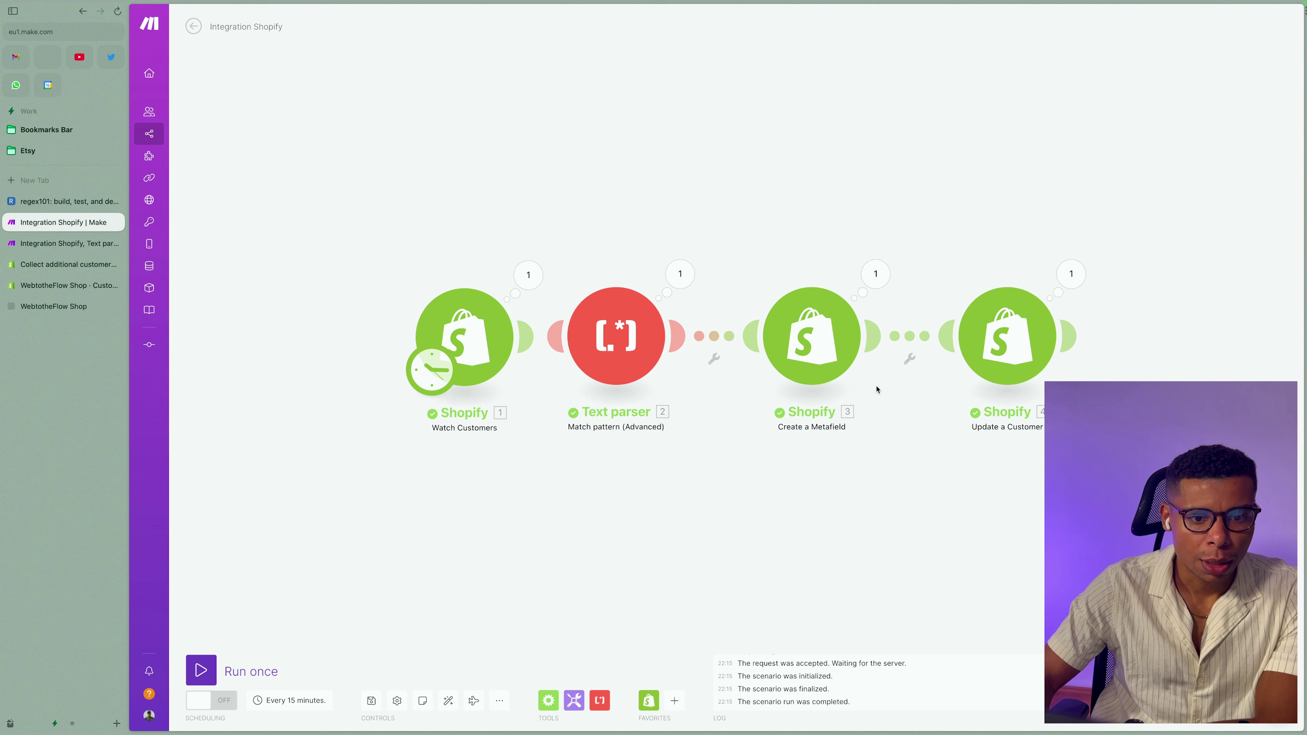
{"action": "left_click", "coordinate": [878, 281]}
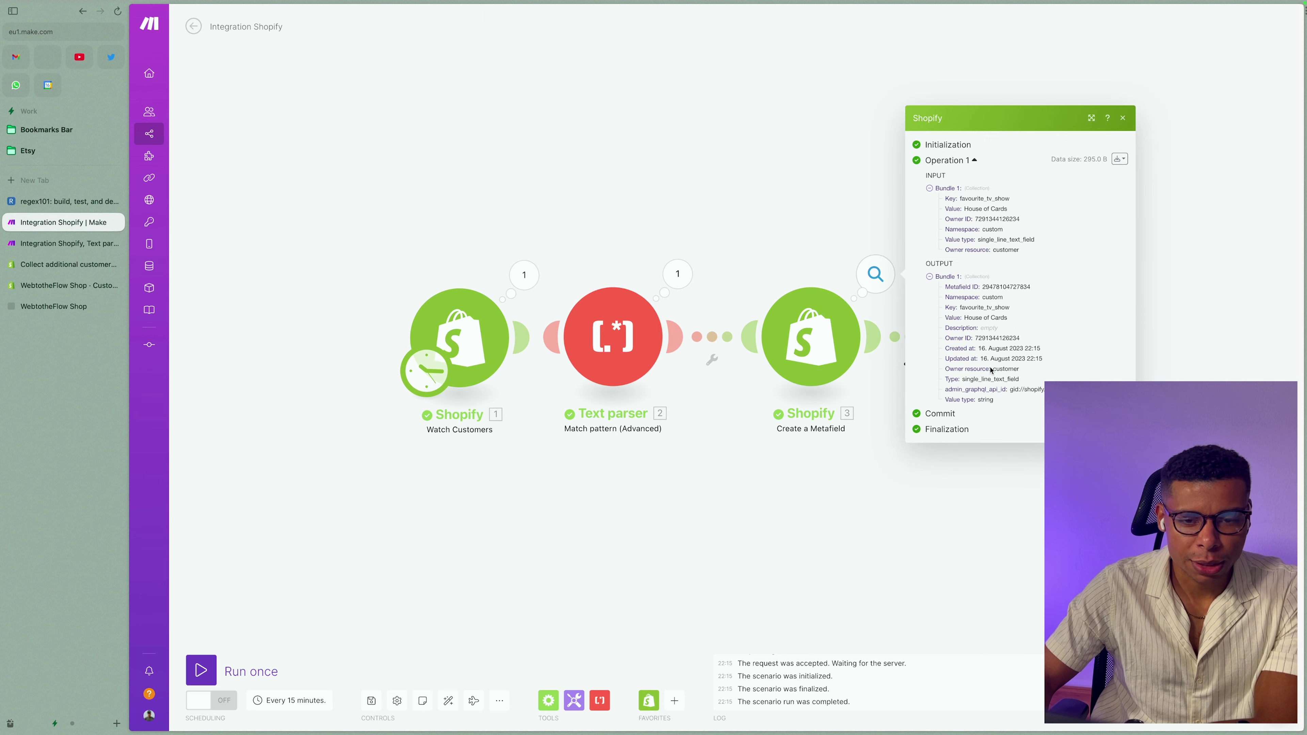
{"action": "left_click_drag", "start_coordinate": [964, 318], "coordinate": [999, 328]}
{"action": "left_click", "coordinate": [952, 539]}
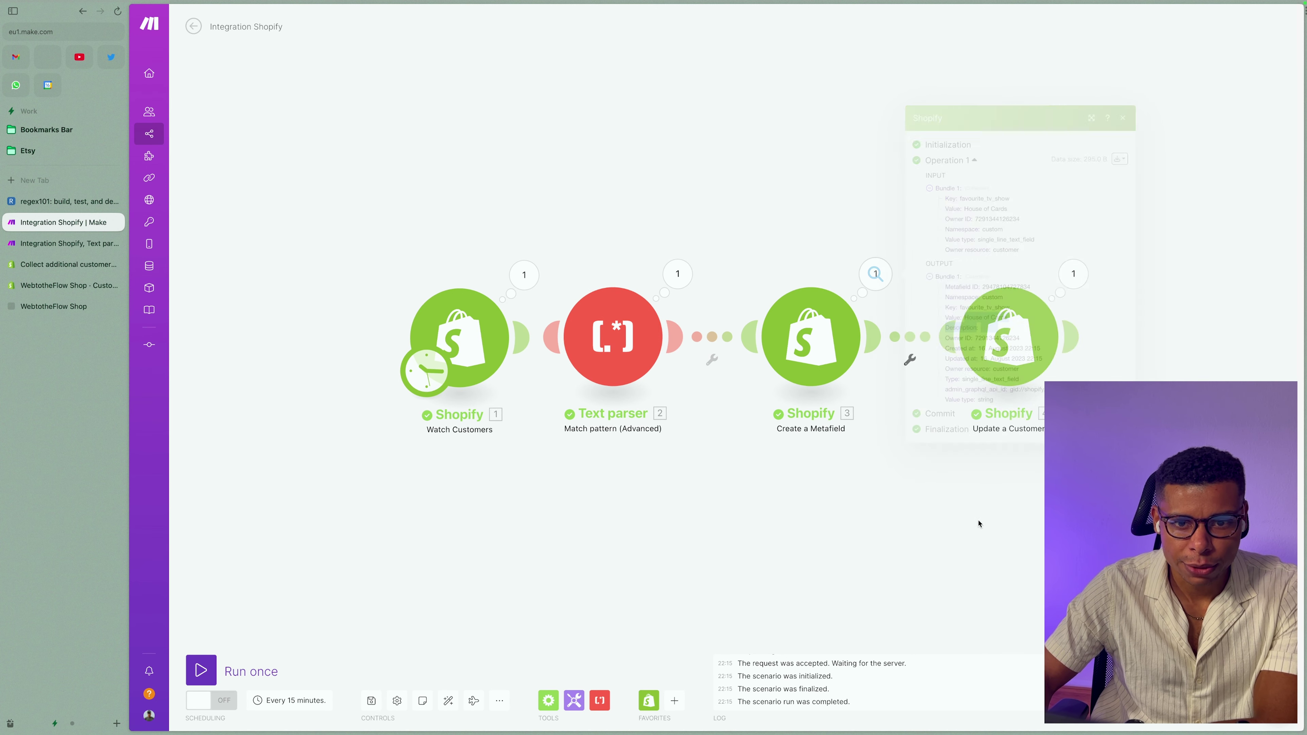
{"action": "left_click", "coordinate": [1073, 273]}
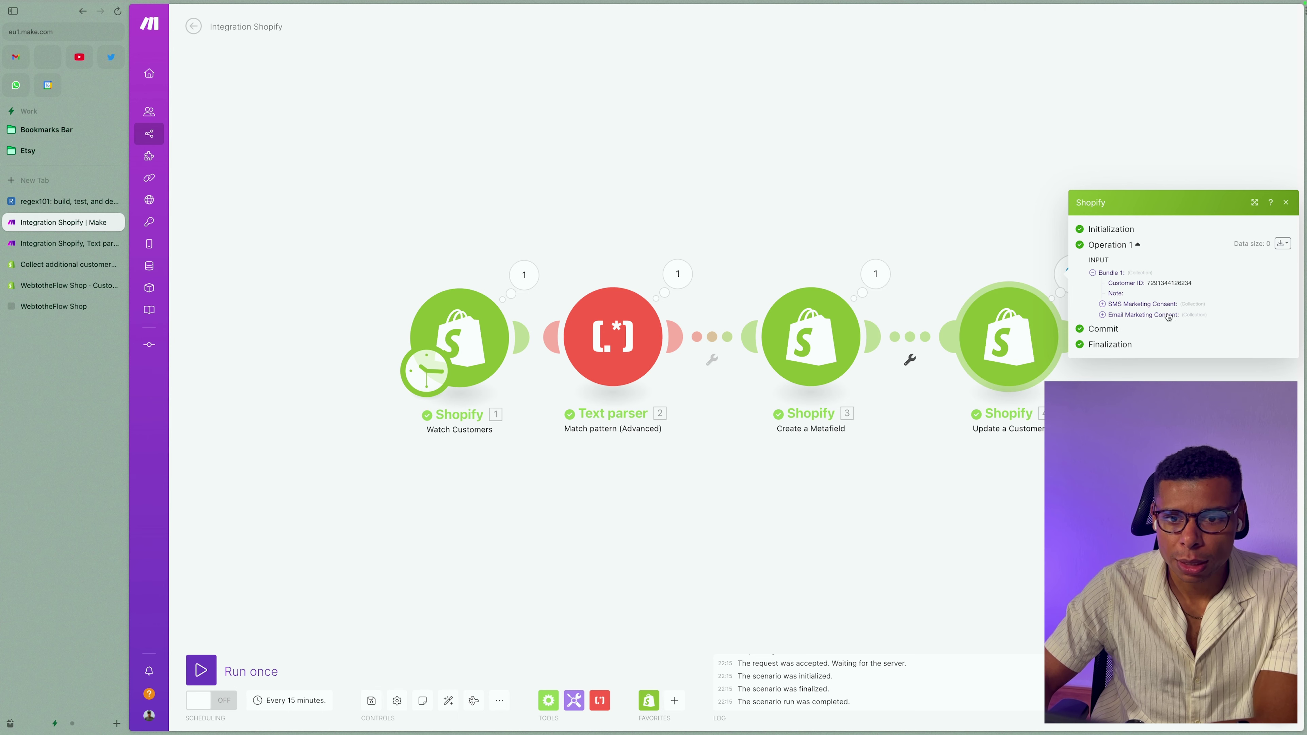
{"action": "left_click", "coordinate": [899, 520]}
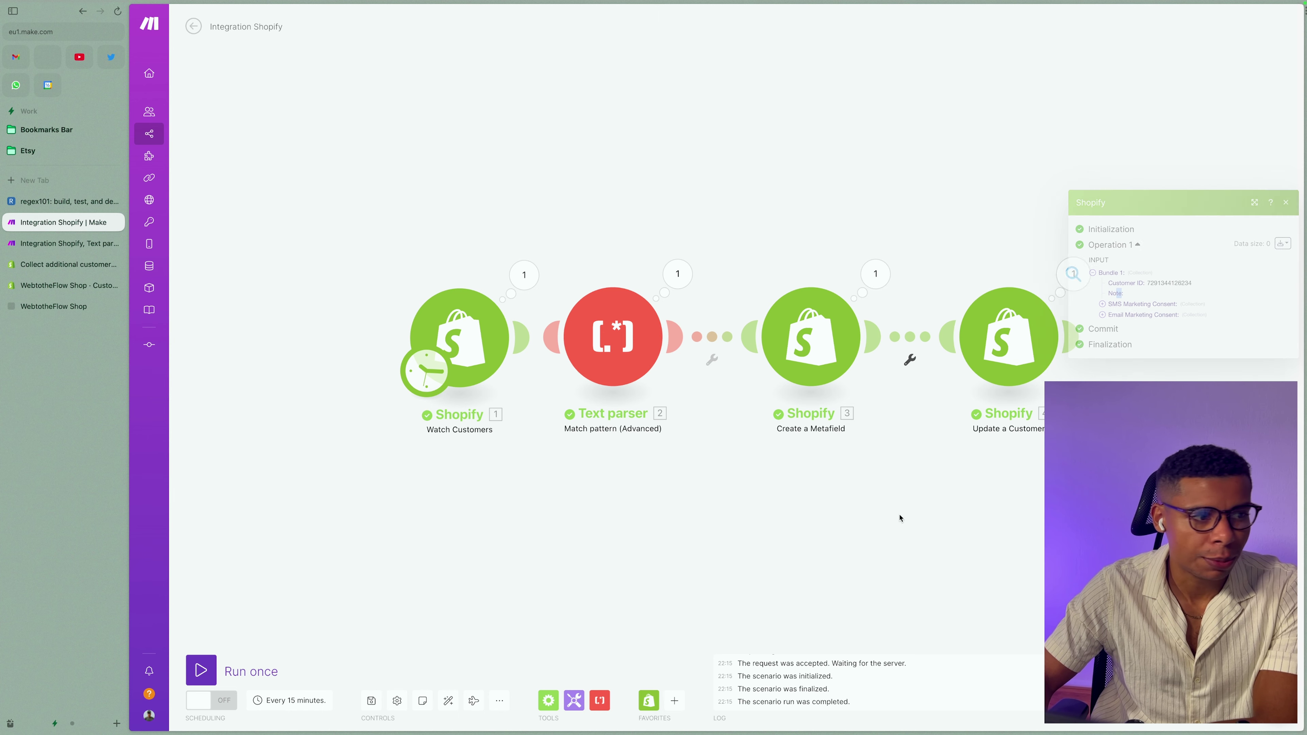
{"action": "left_click", "coordinate": [47, 285]}
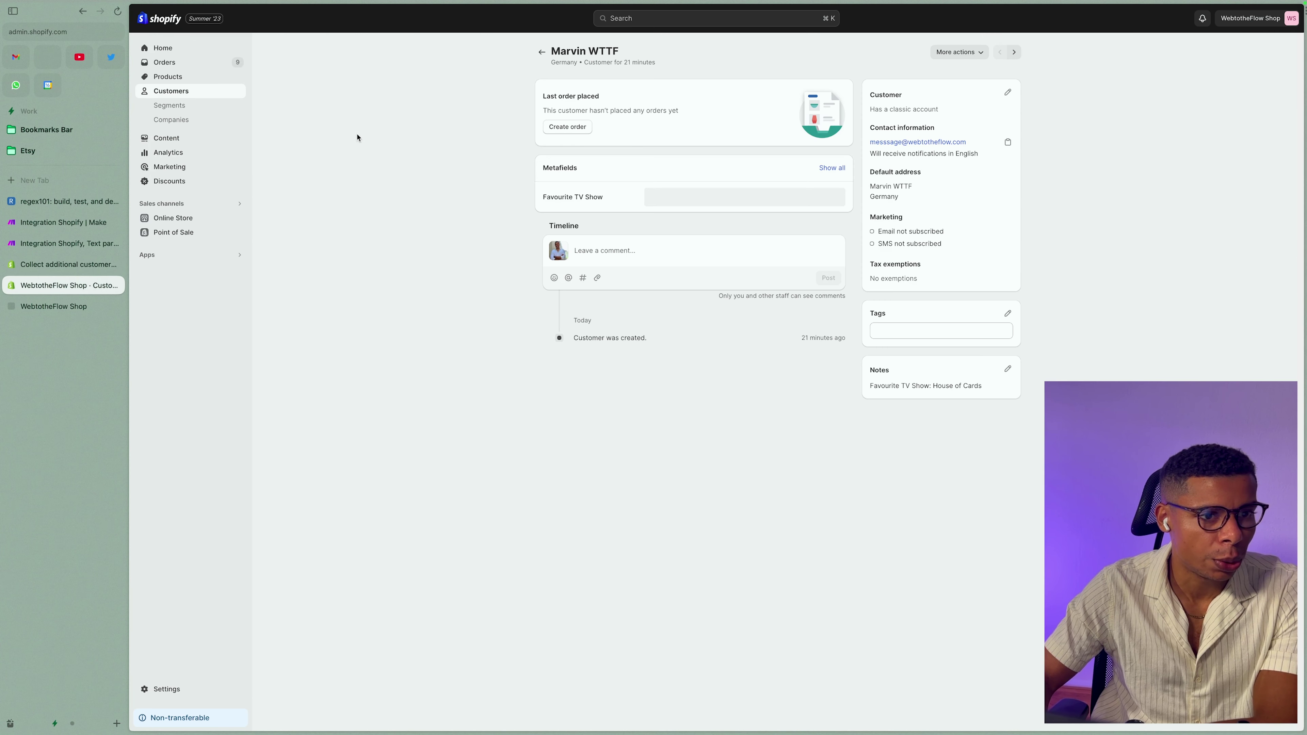
Reload the customer page to confirm Favourite TV Show reads House of Cards and the note is empty
{"action": "left_click", "coordinate": [122, 12]}
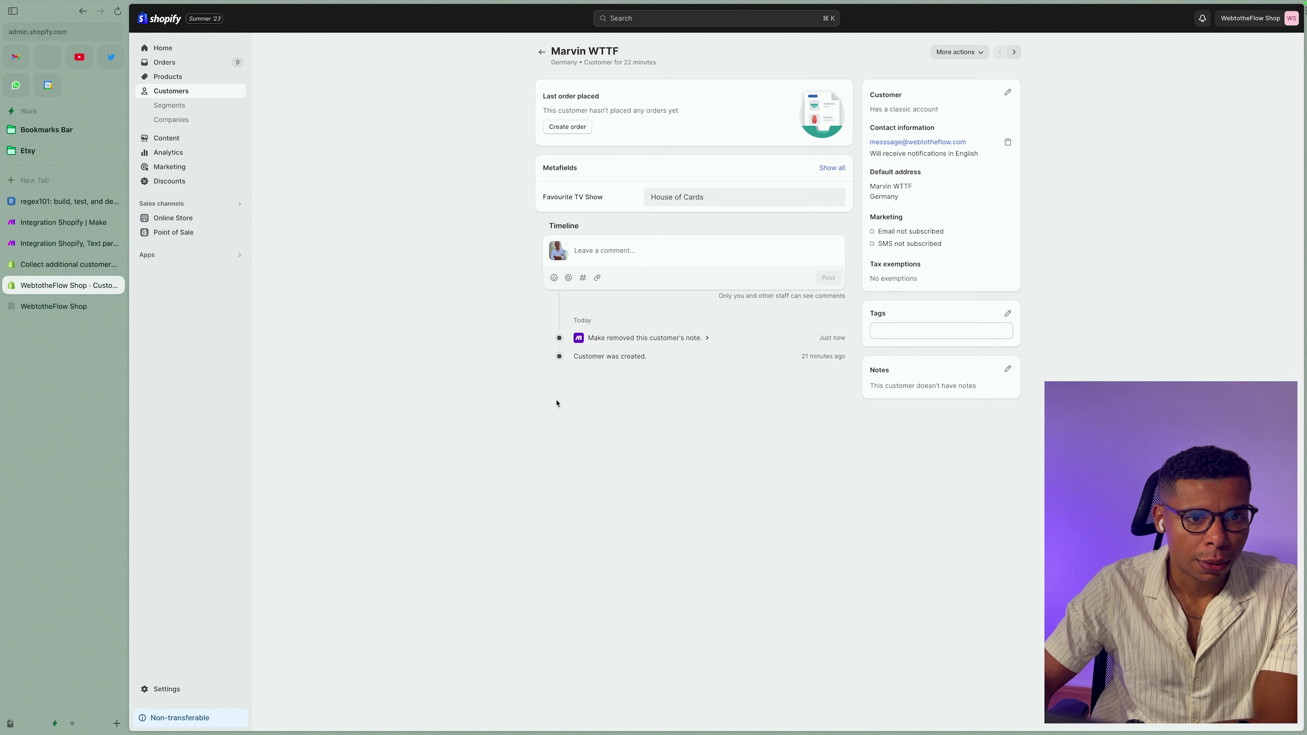
{"action": "key", "text": "ctrl+Tab"}
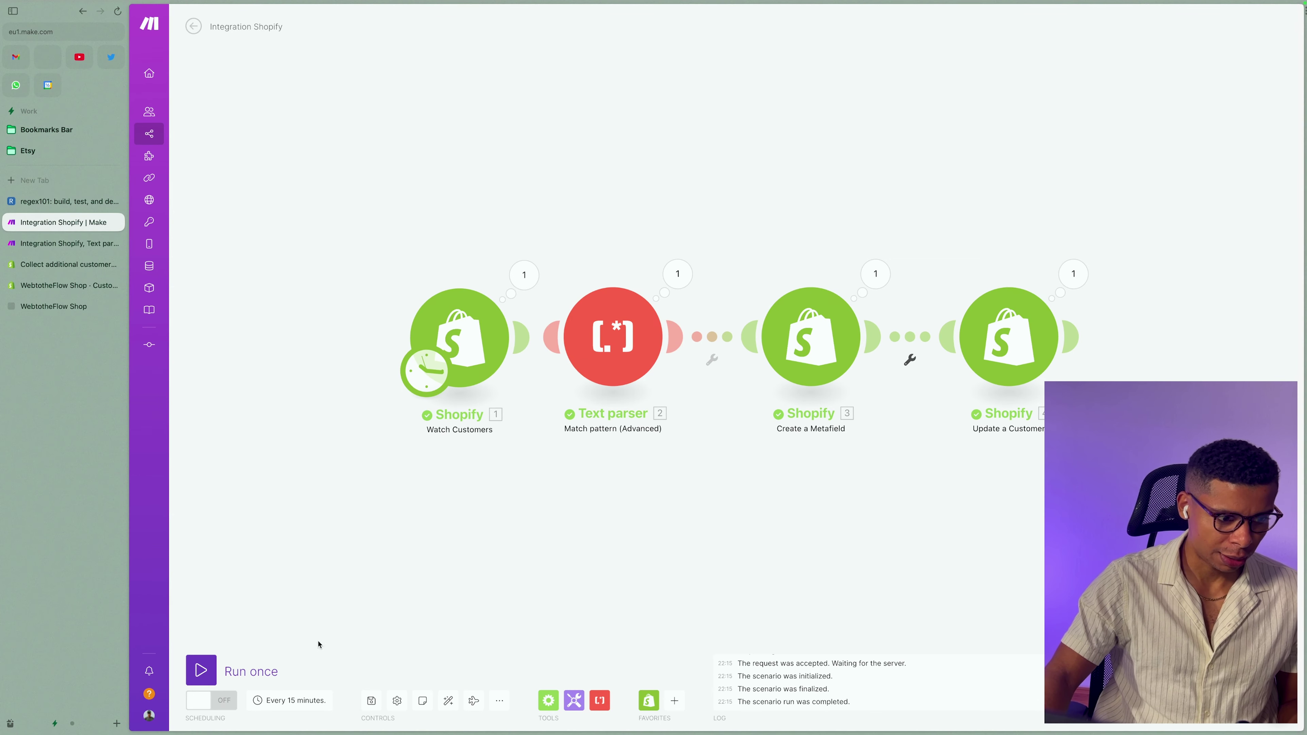
{"action": "left_click", "coordinate": [216, 704]}
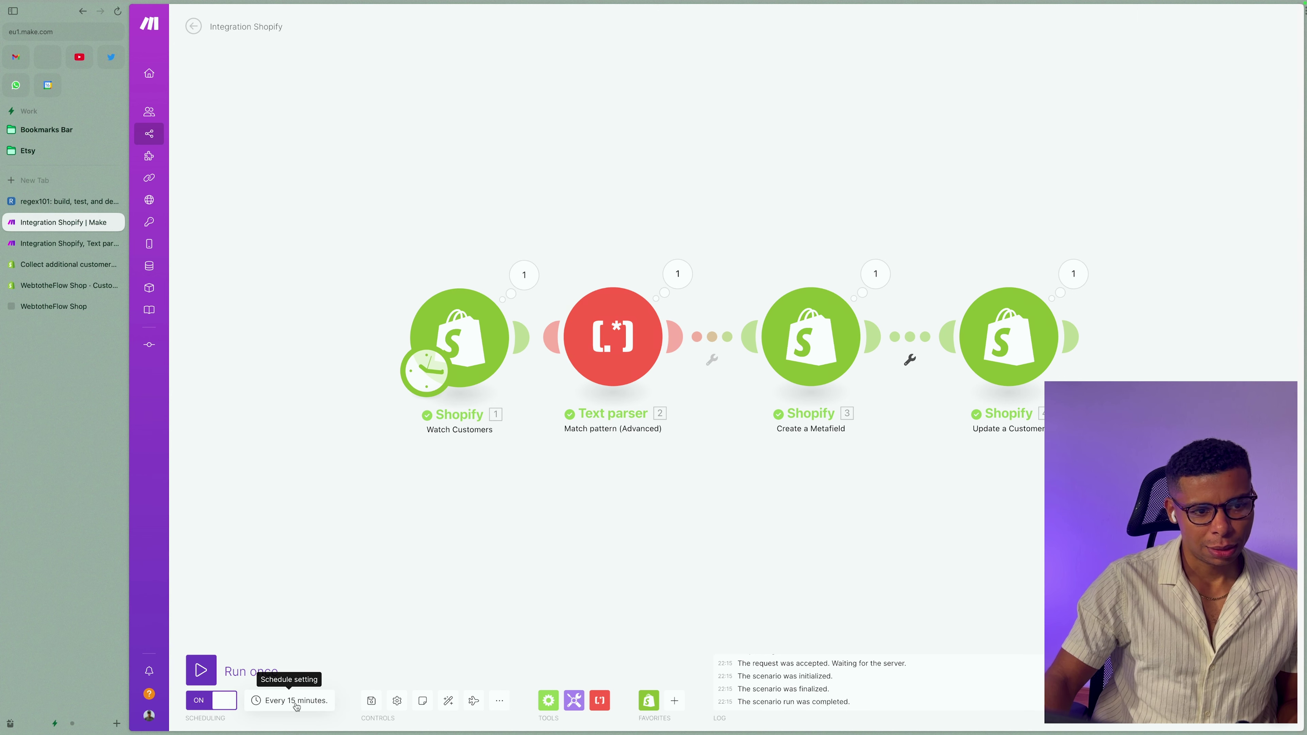
Schedule the scenario every 15 minutes with no advanced time window, and save
{"action": "left_click", "coordinate": [296, 701]}
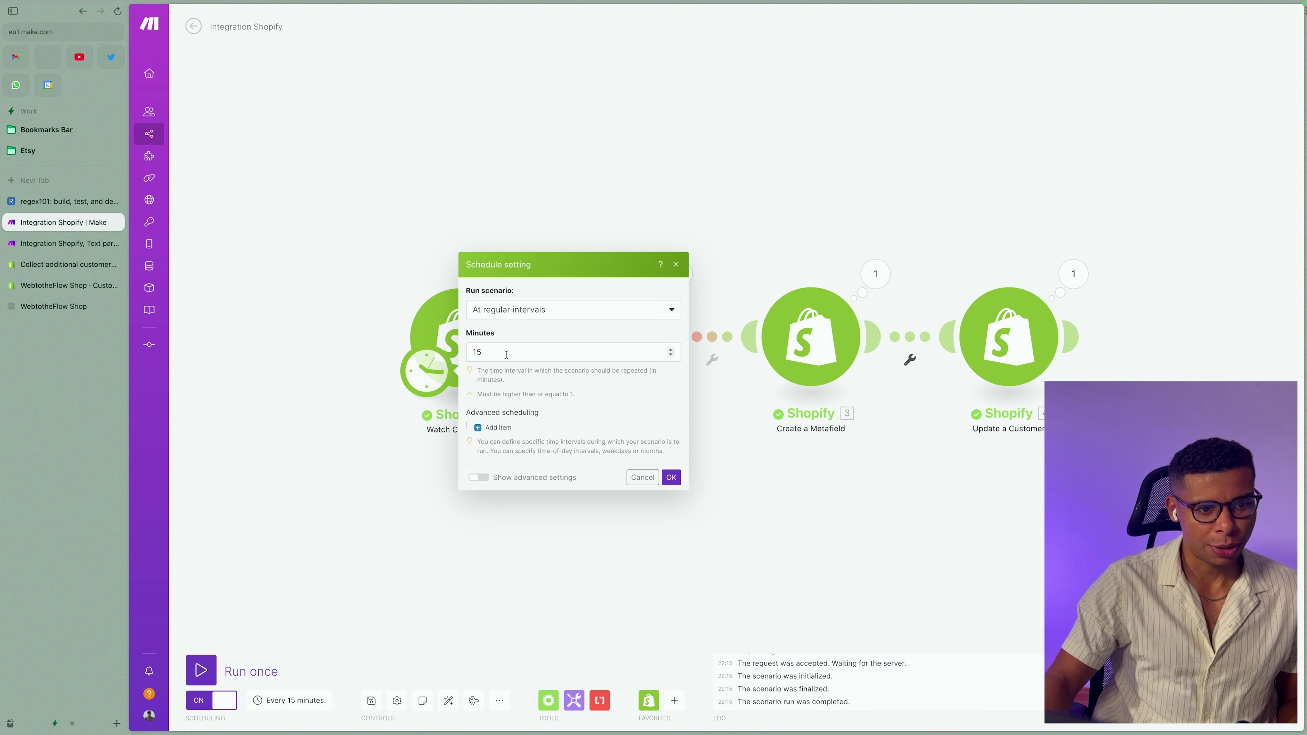
{"action": "key", "text": "Escape"}
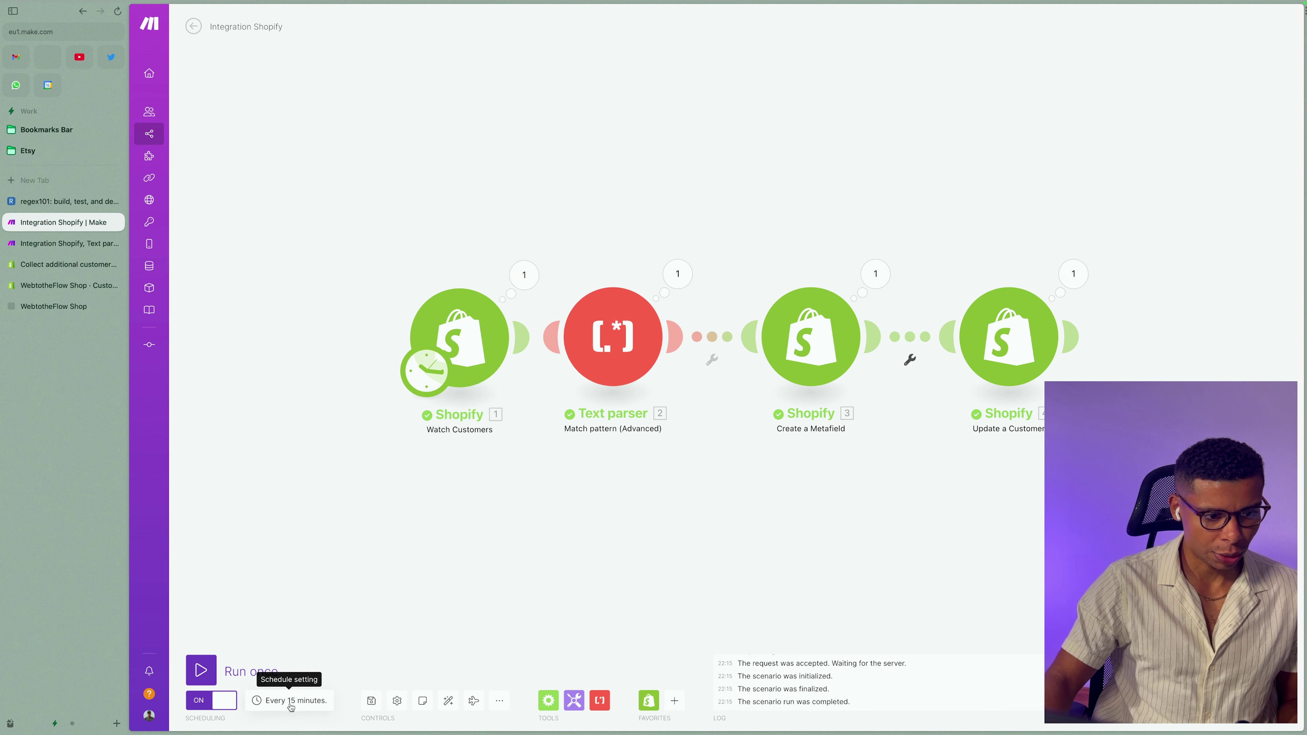
{"action": "left_click", "coordinate": [288, 700]}
{"action": "double_click", "coordinate": [505, 355]}
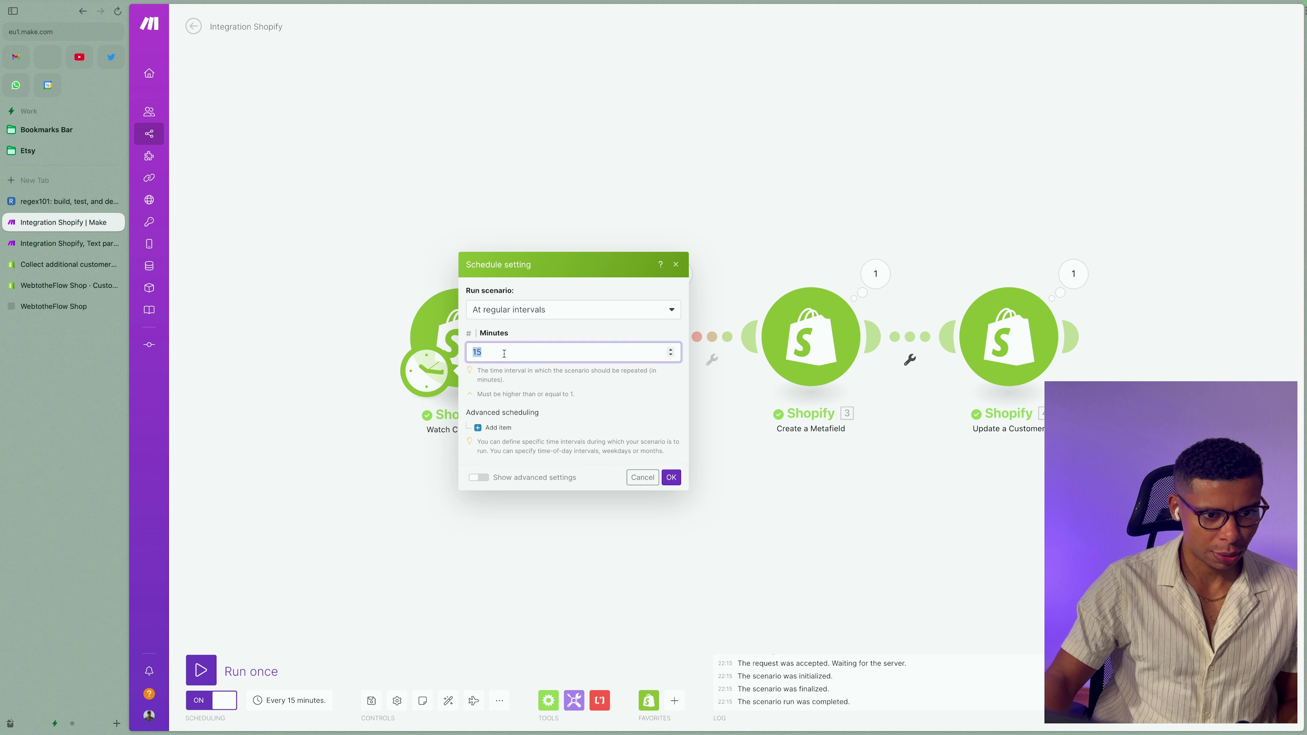
{"action": "type", "text": "1"}
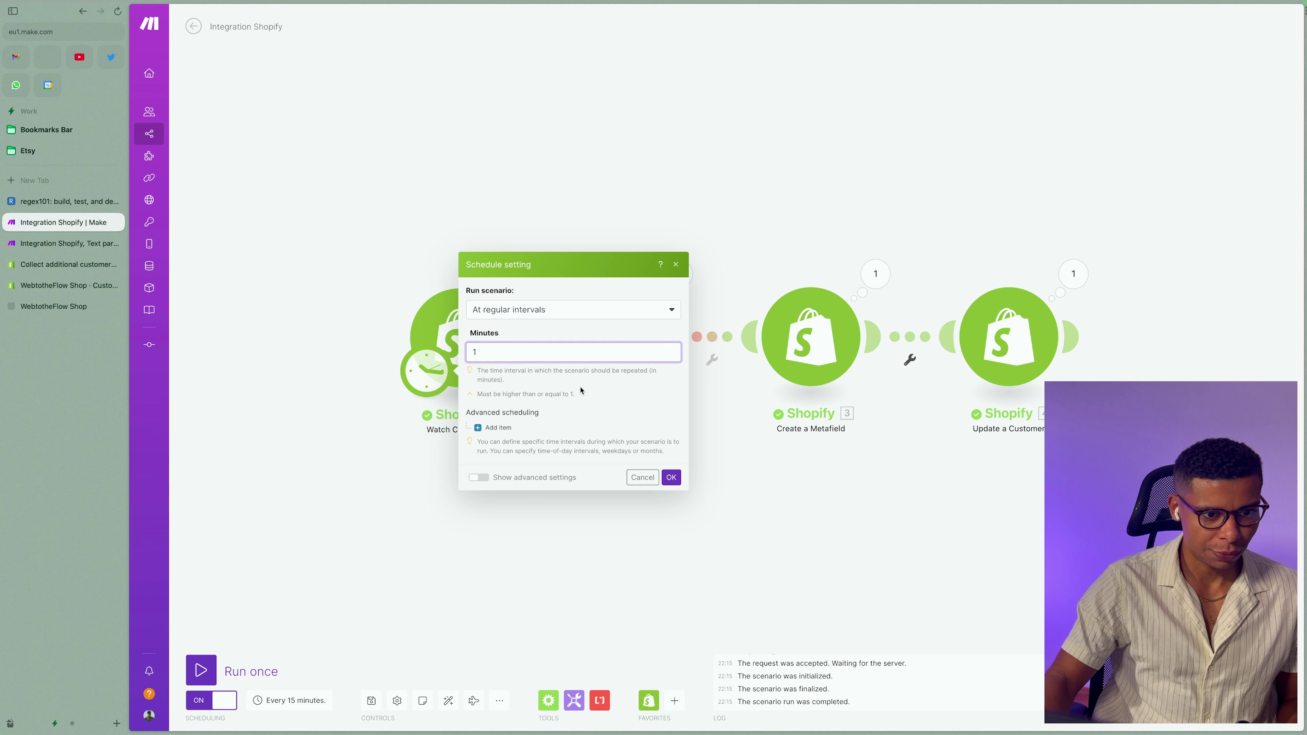
{"action": "left_click", "coordinate": [580, 392]}
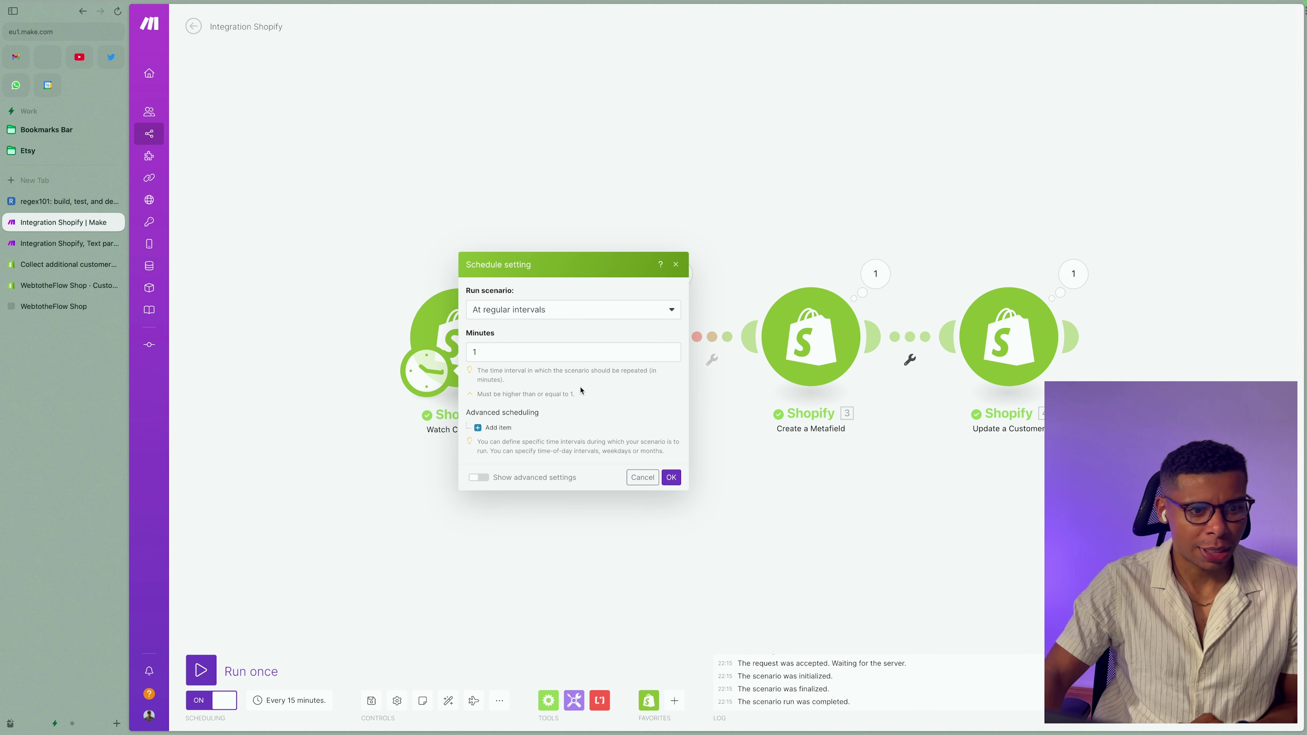
{"action": "left_click", "coordinate": [506, 355]}
{"action": "type", "text": "5"}
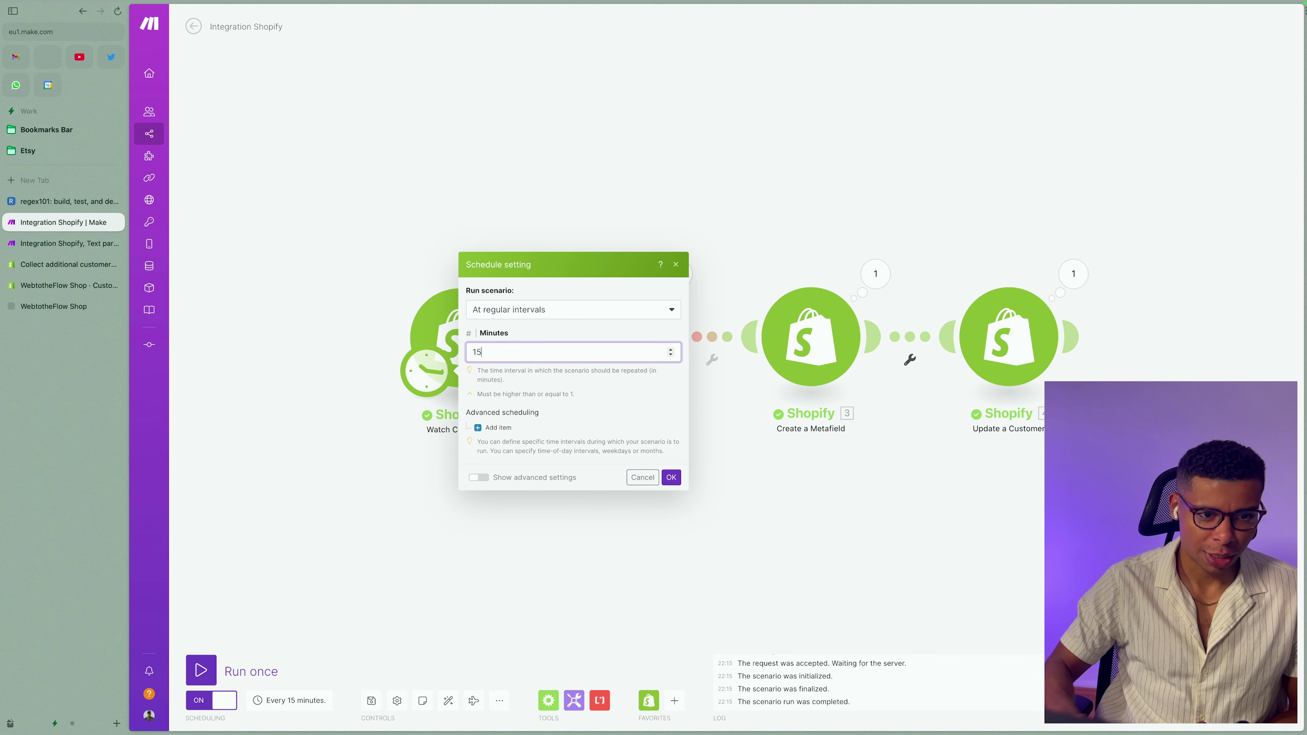
{"action": "left_click", "coordinate": [496, 427]}
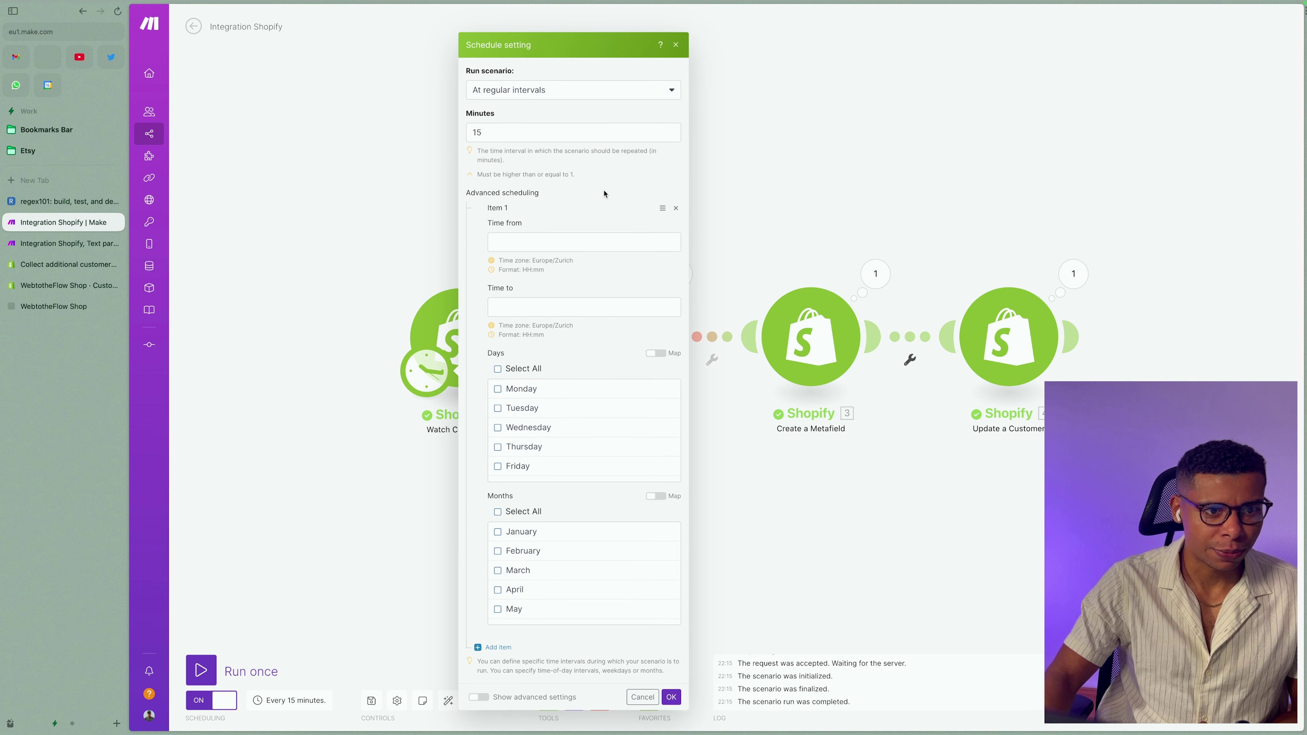
{"action": "left_click", "coordinate": [676, 207]}
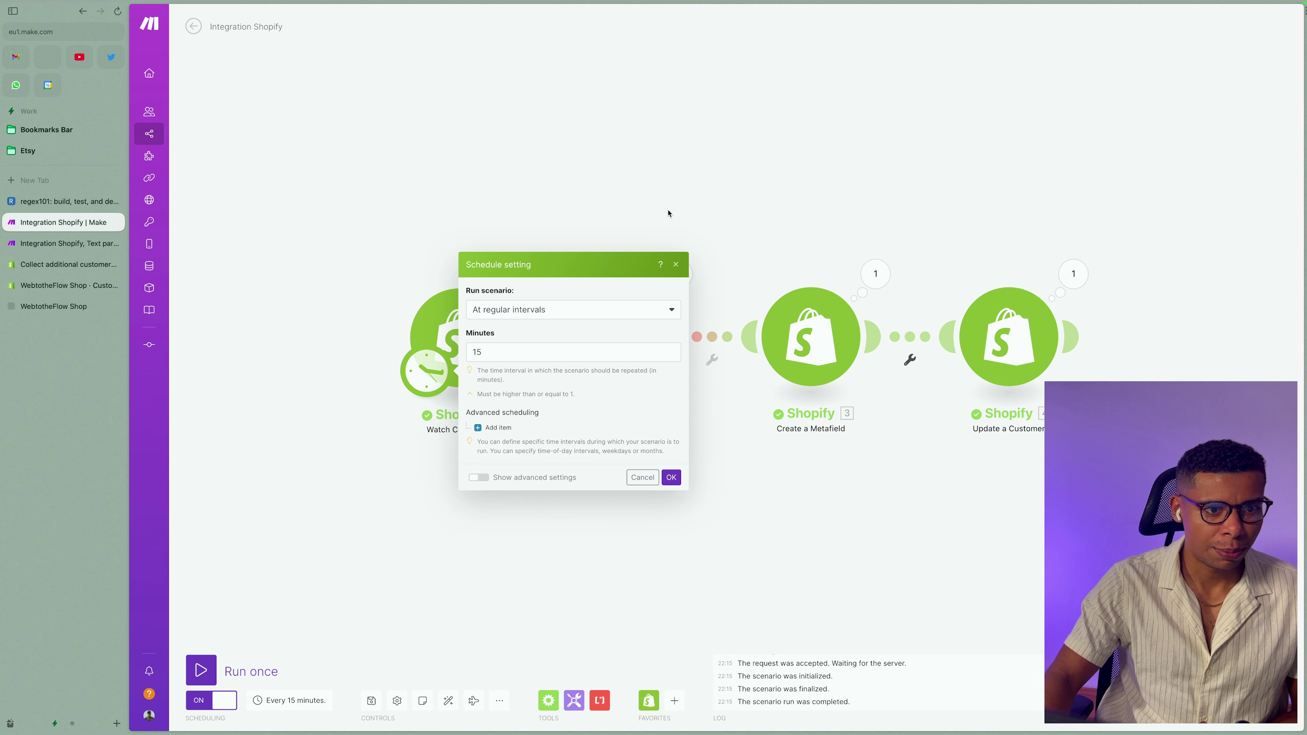
{"action": "left_click", "coordinate": [671, 477]}
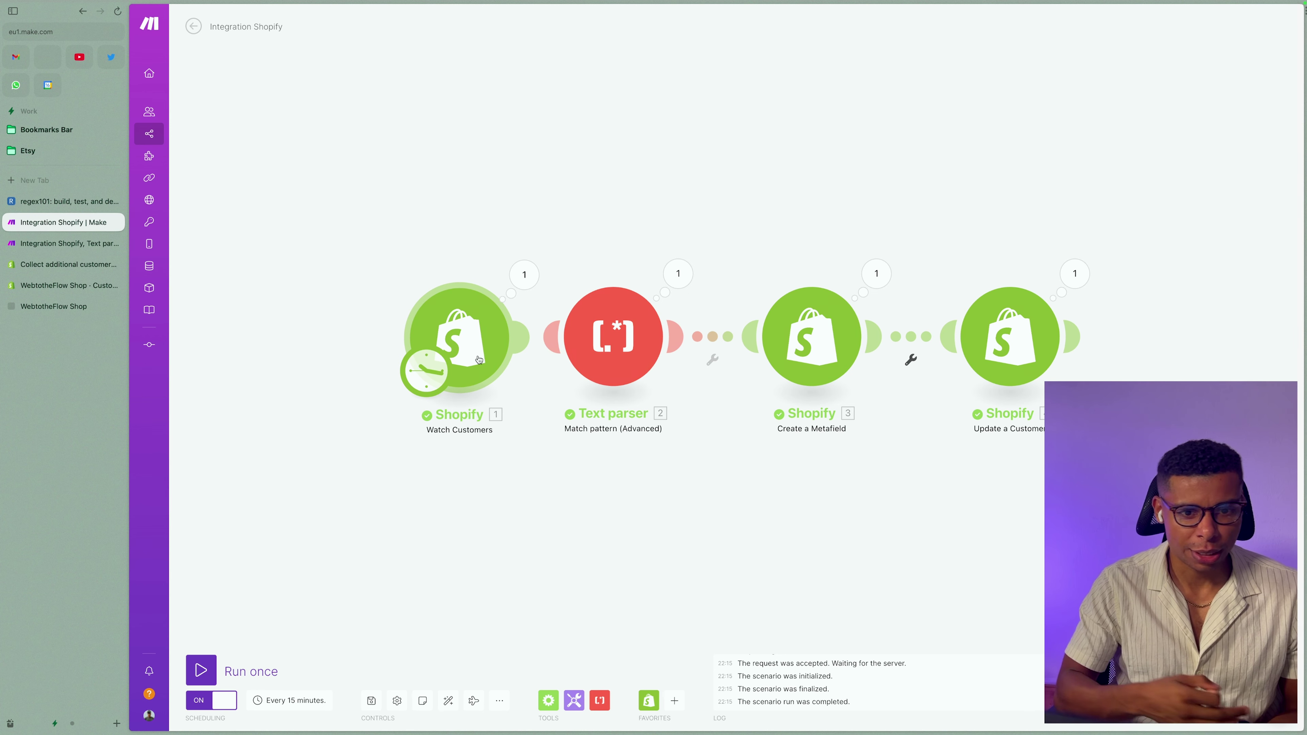
Move Watch Customers left and set up a filter on its link to the Text parser
{"action": "left_click_drag", "start_coordinate": [478, 360], "coordinate": [377, 337]}
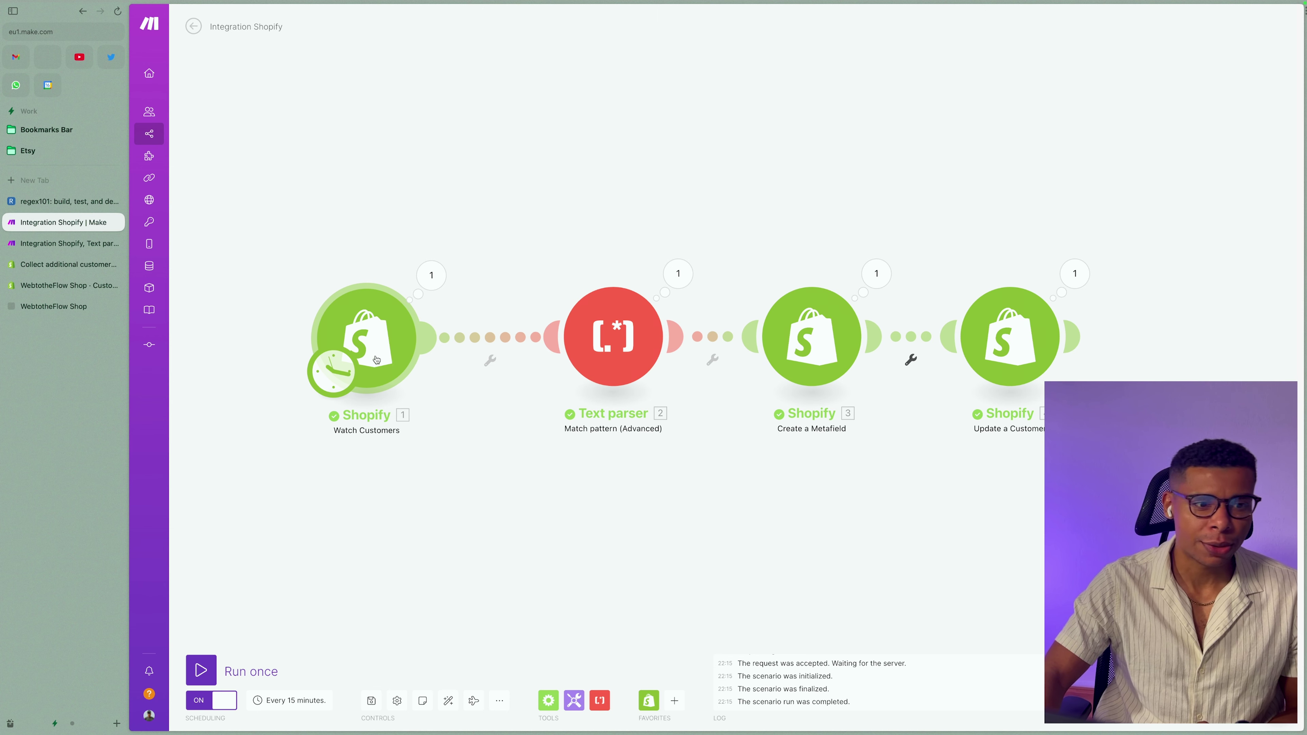
{"action": "left_click", "coordinate": [484, 335]}
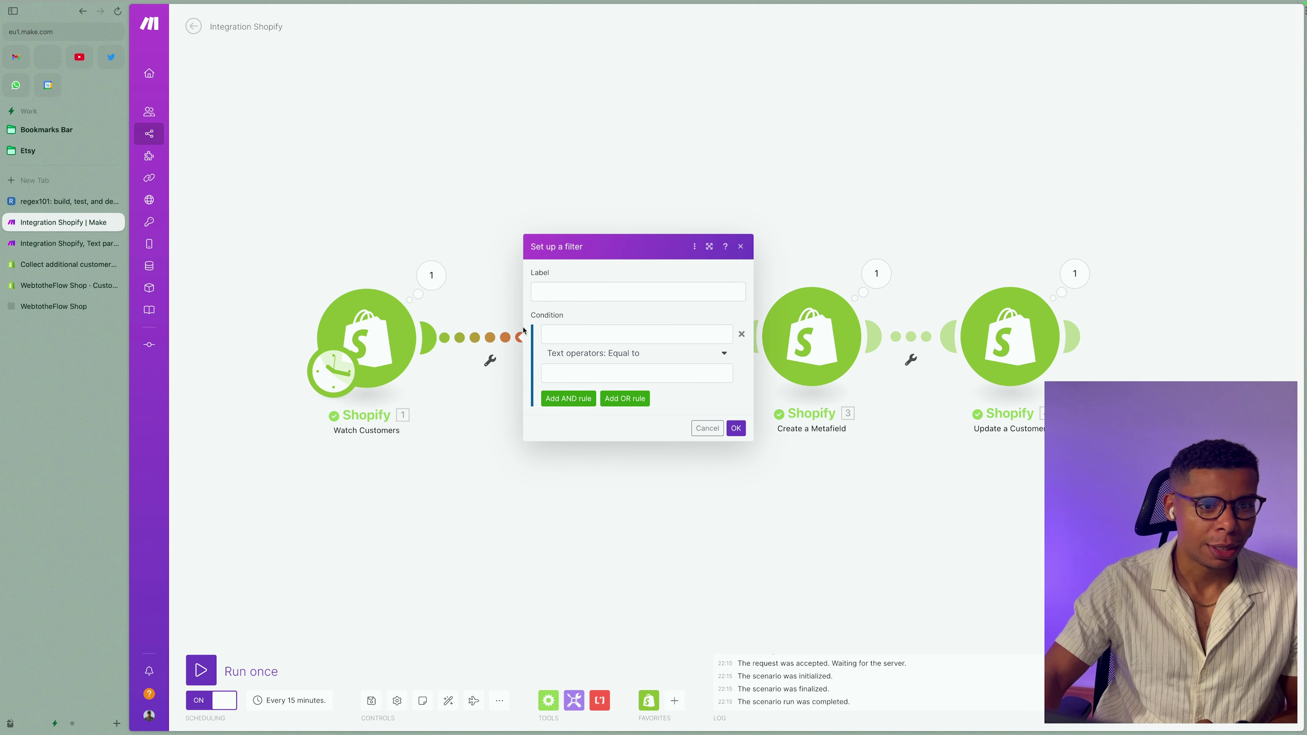
{"action": "key", "text": "Escape"}
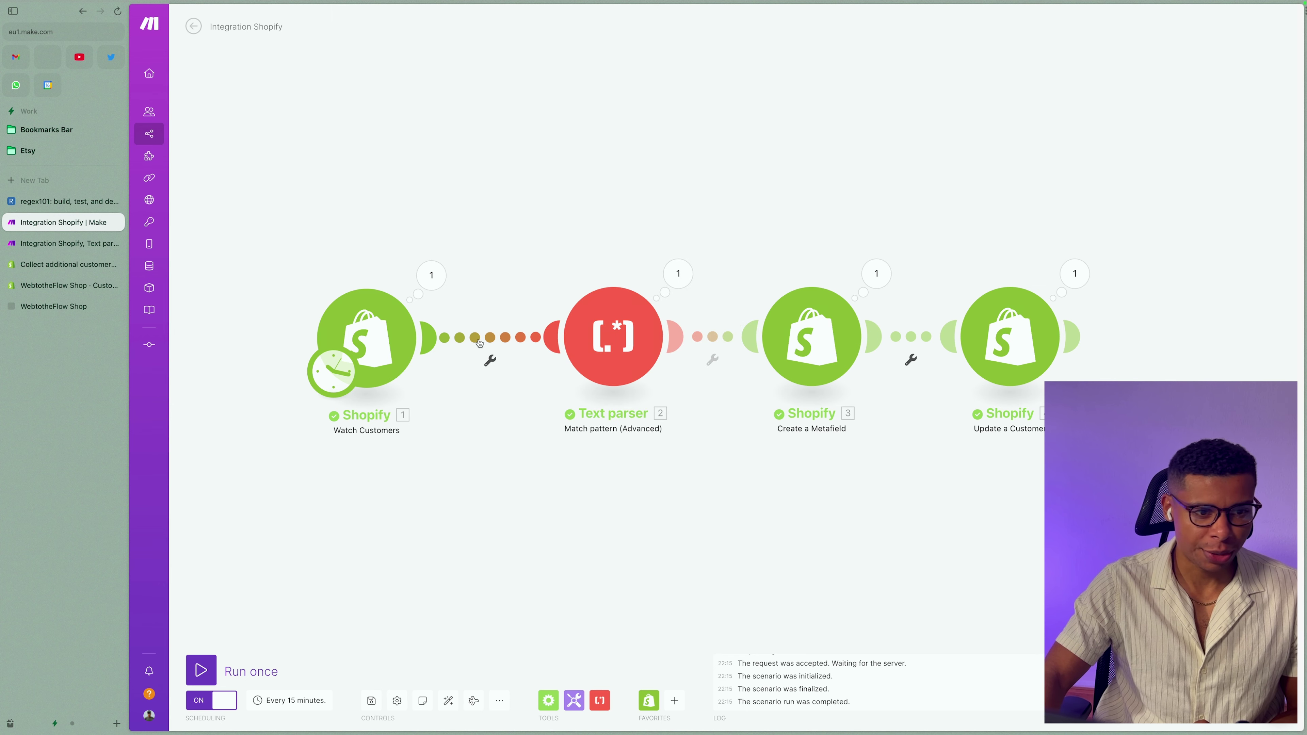
{"action": "left_click", "coordinate": [493, 343]}
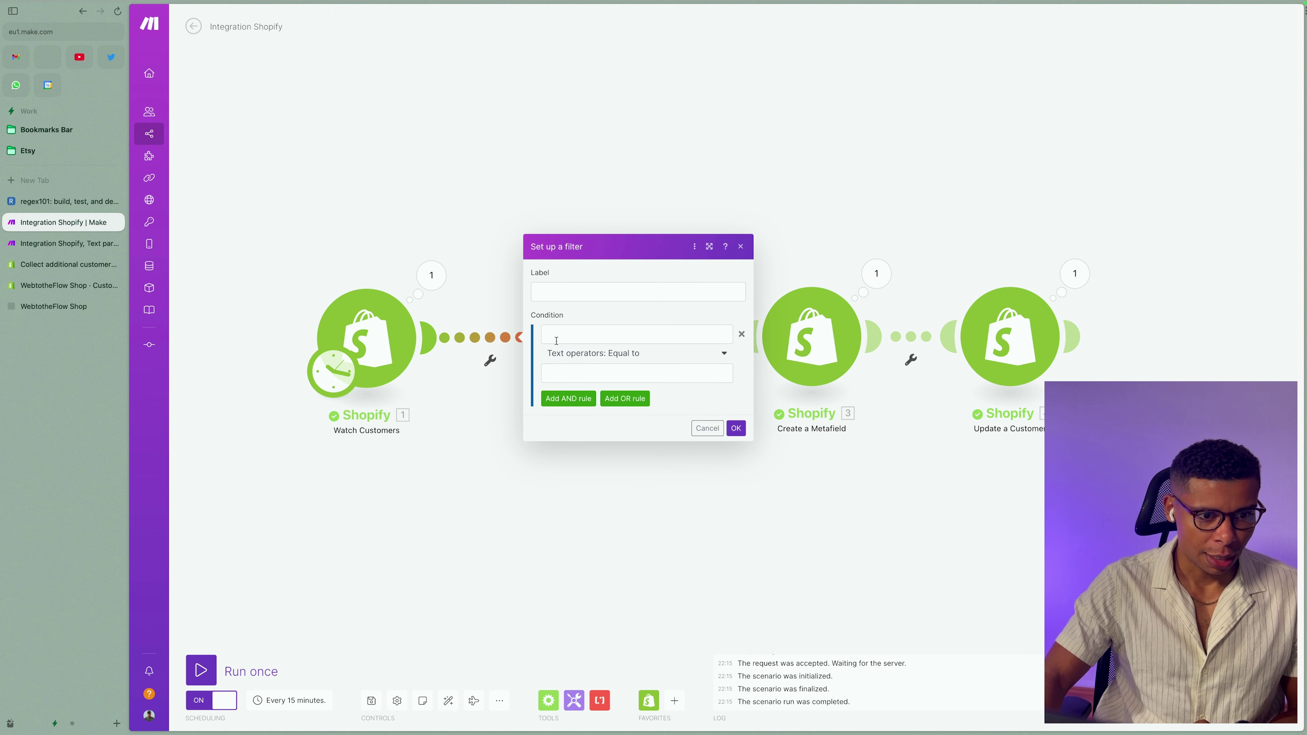
Name the filter 'Filter for Note' with condition 1. Note Exists, and save it
{"action": "left_click", "coordinate": [559, 288]}
{"action": "type", "text": "Fil"}
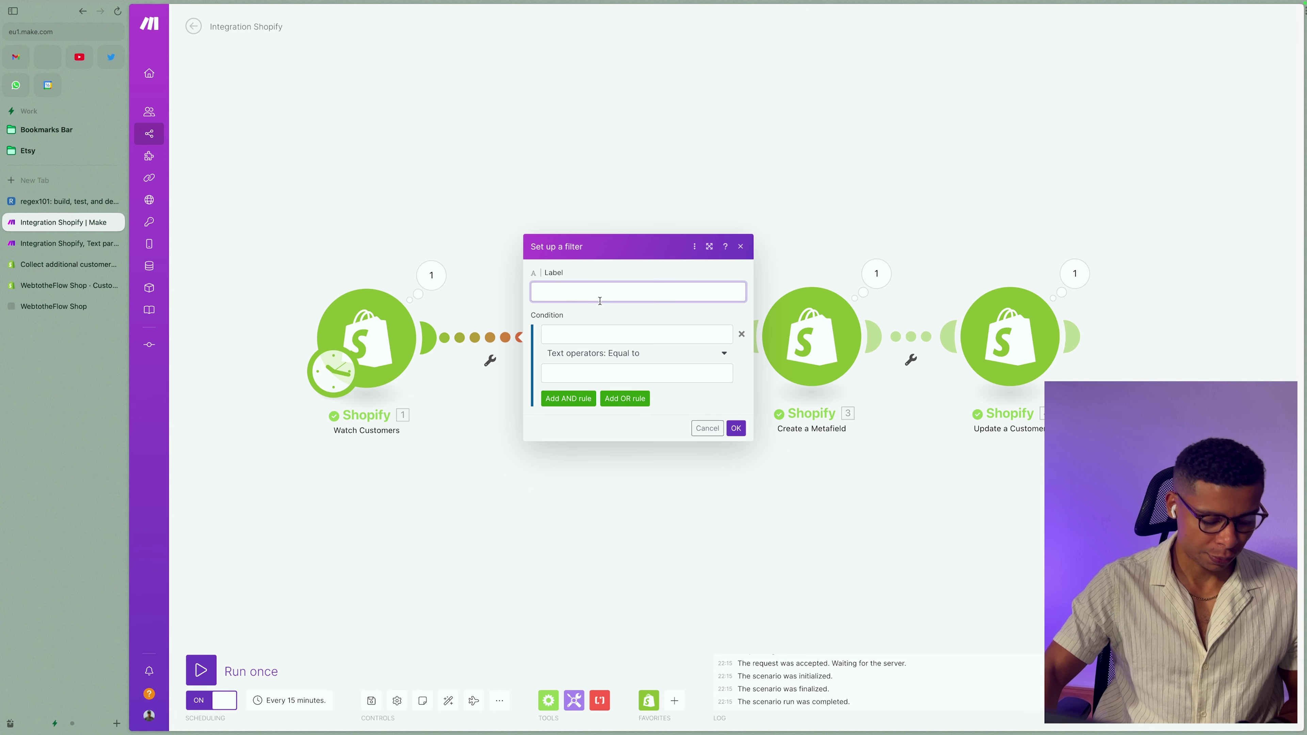
{"action": "type", "text": "ter"}
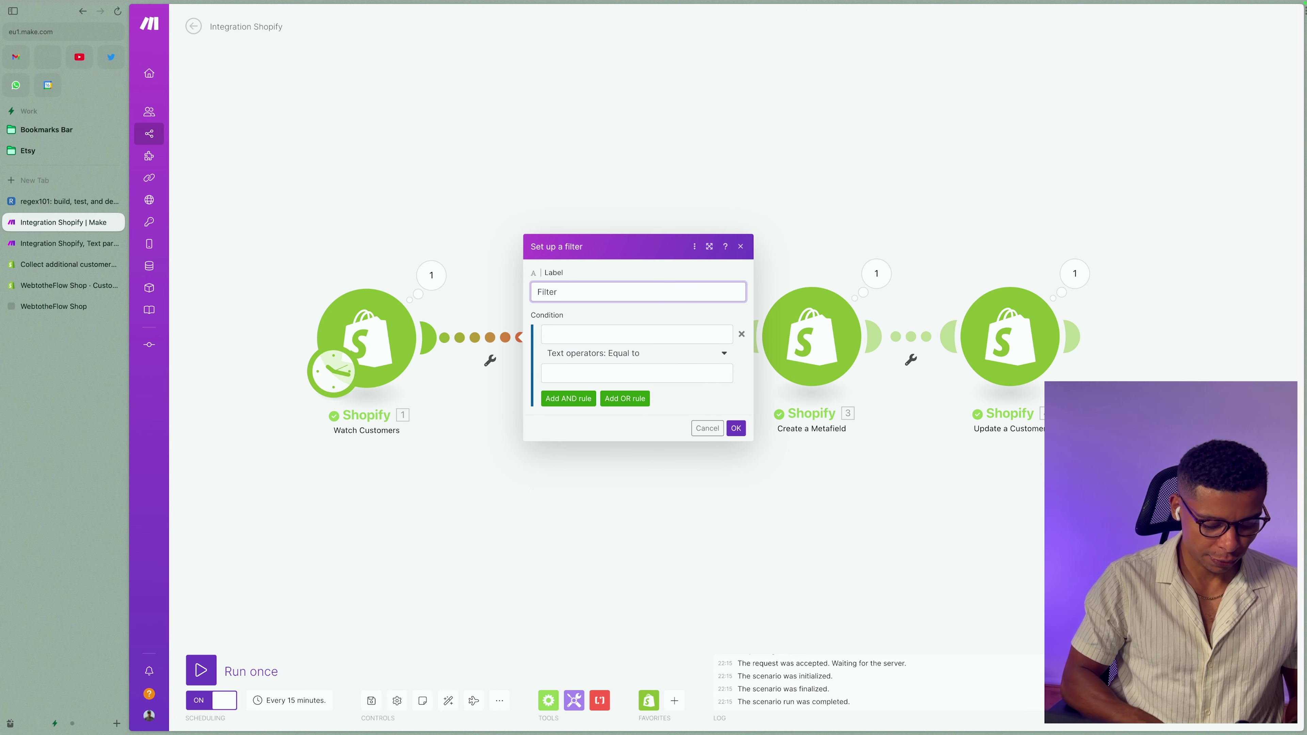
{"action": "type", "text": " for Note"}
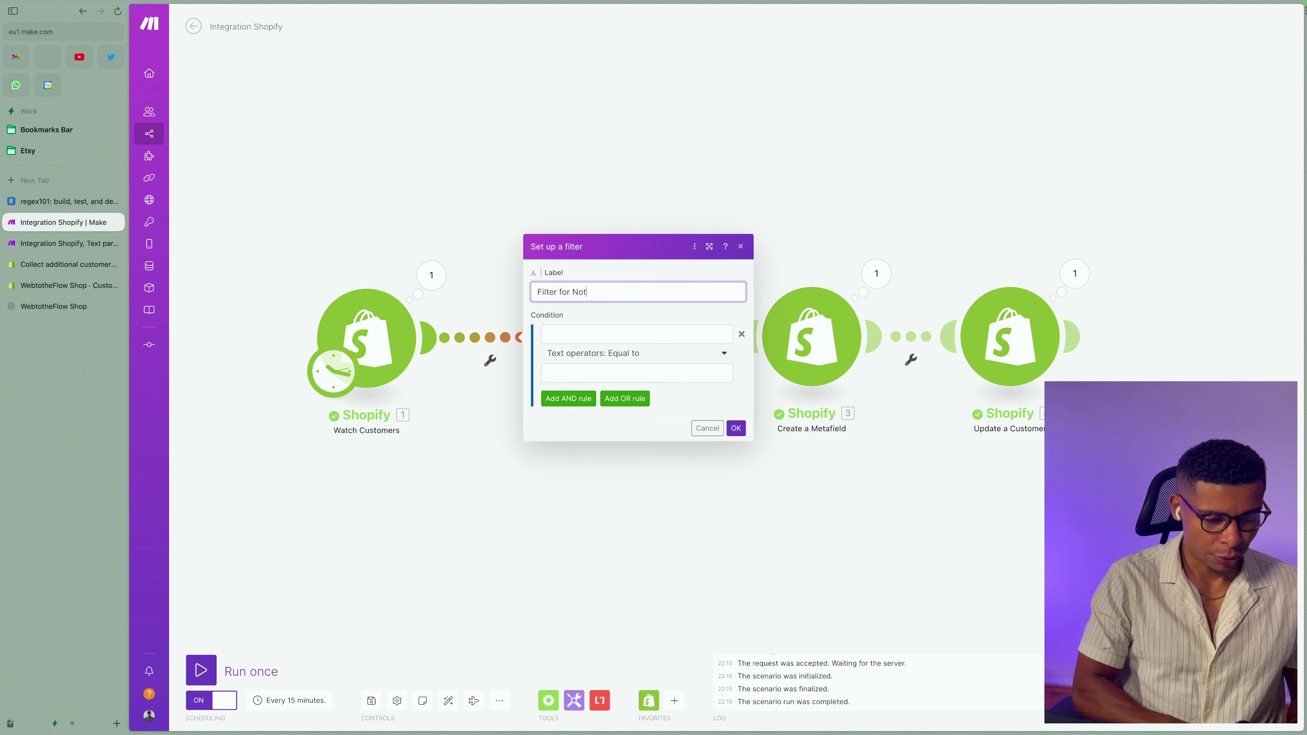
{"action": "left_click", "coordinate": [618, 336]}
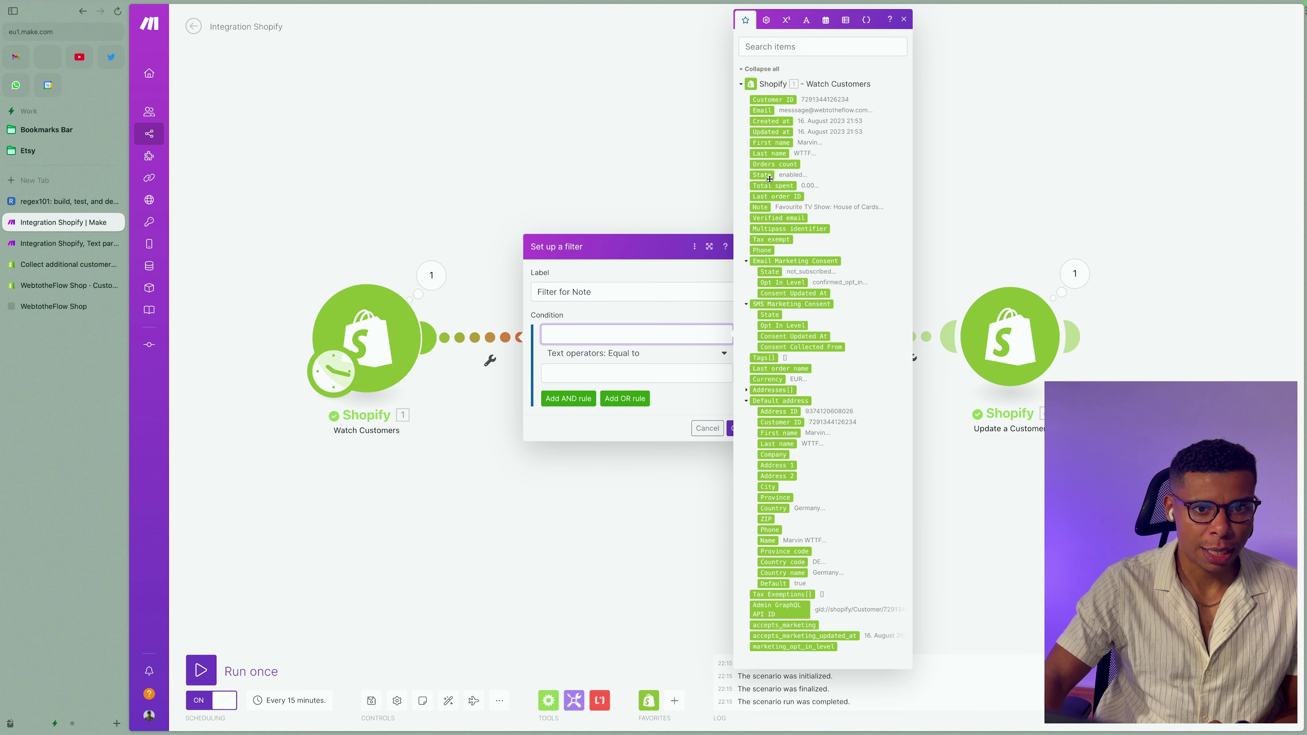
{"action": "left_click", "coordinate": [760, 207]}
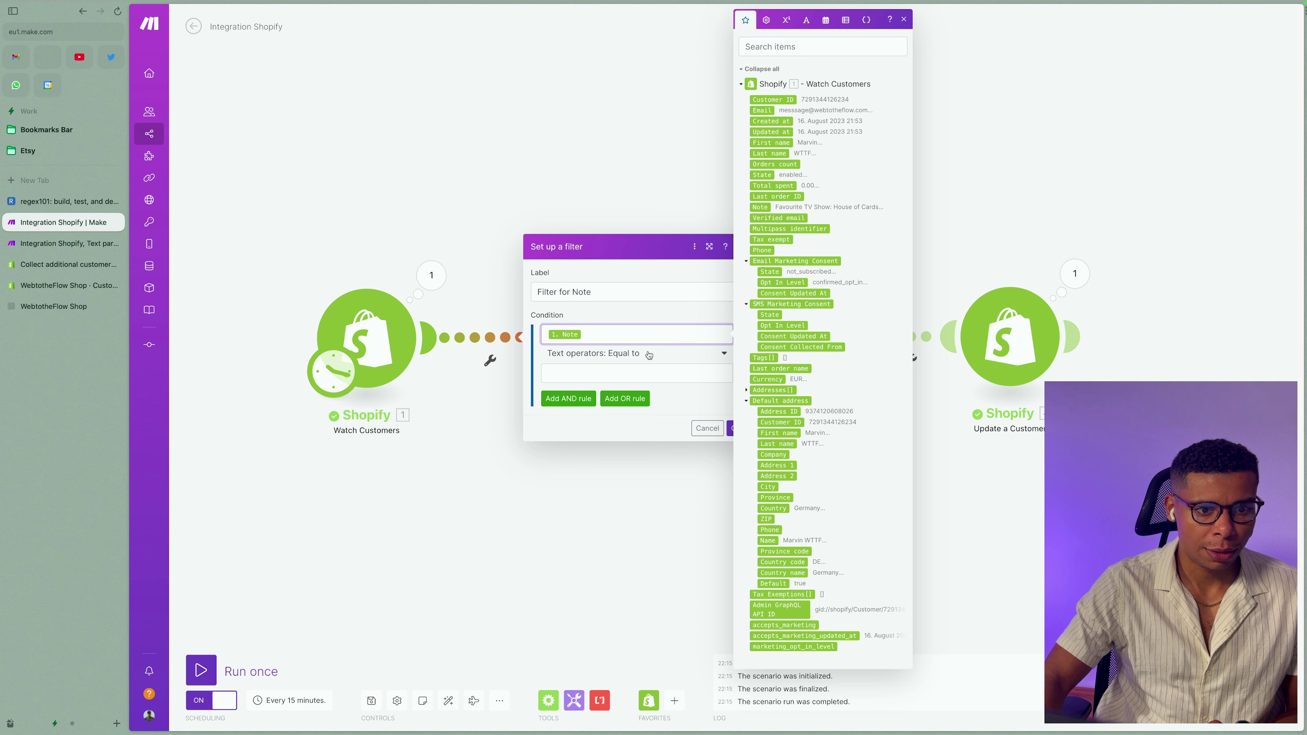
{"action": "left_click", "coordinate": [650, 353]}
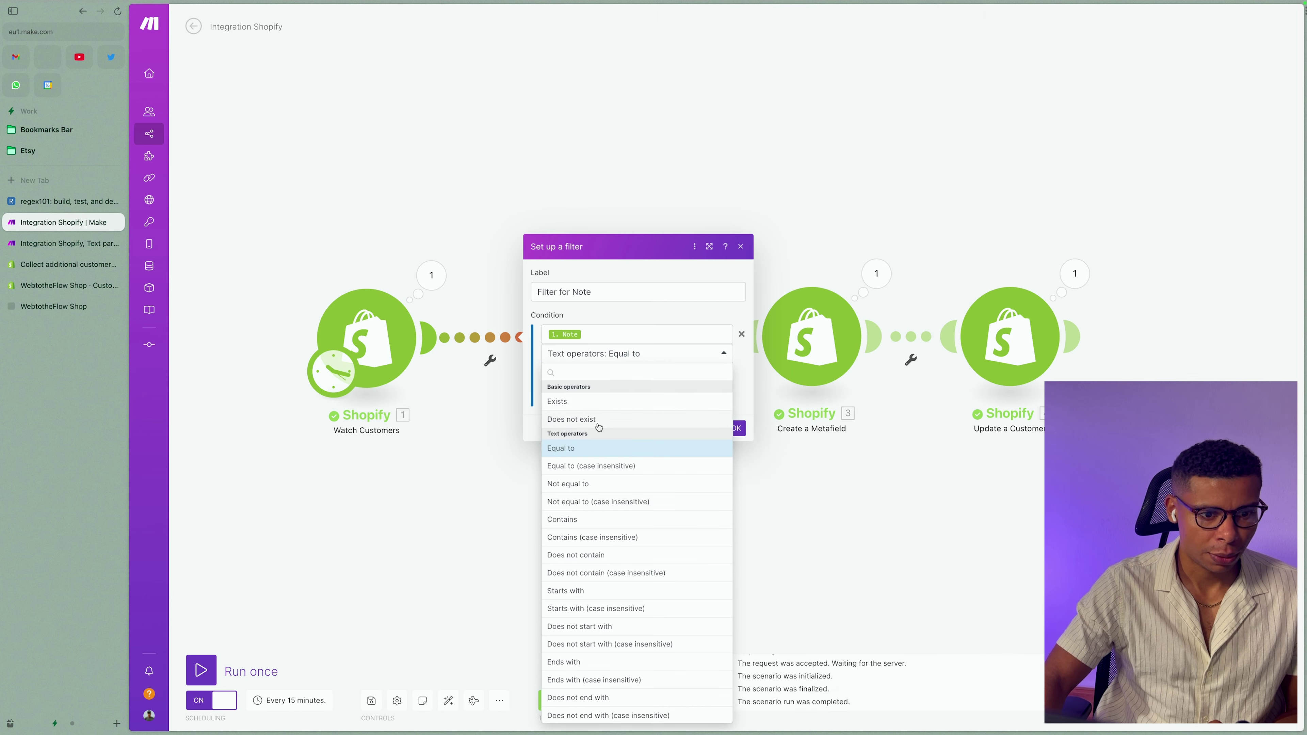
{"action": "left_click", "coordinate": [592, 404]}
{"action": "left_click", "coordinate": [741, 409]}
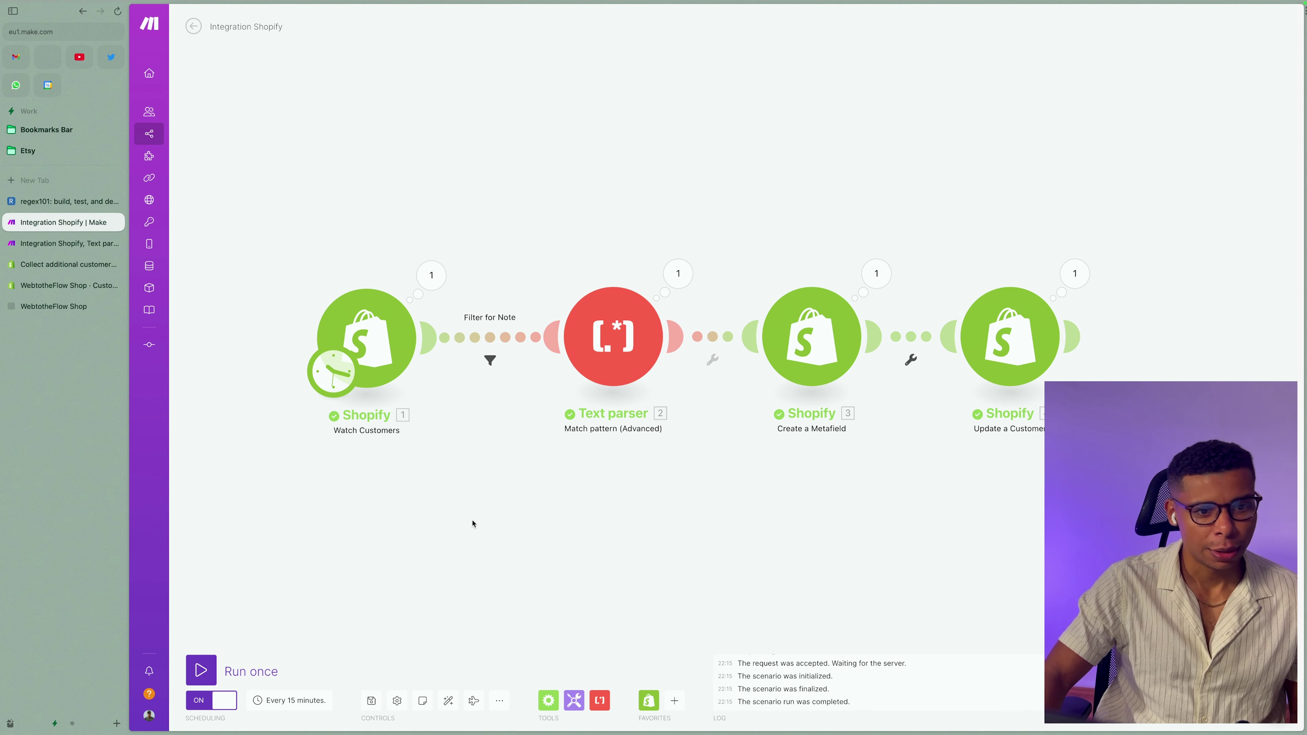
{"action": "left_click", "coordinate": [67, 286]}
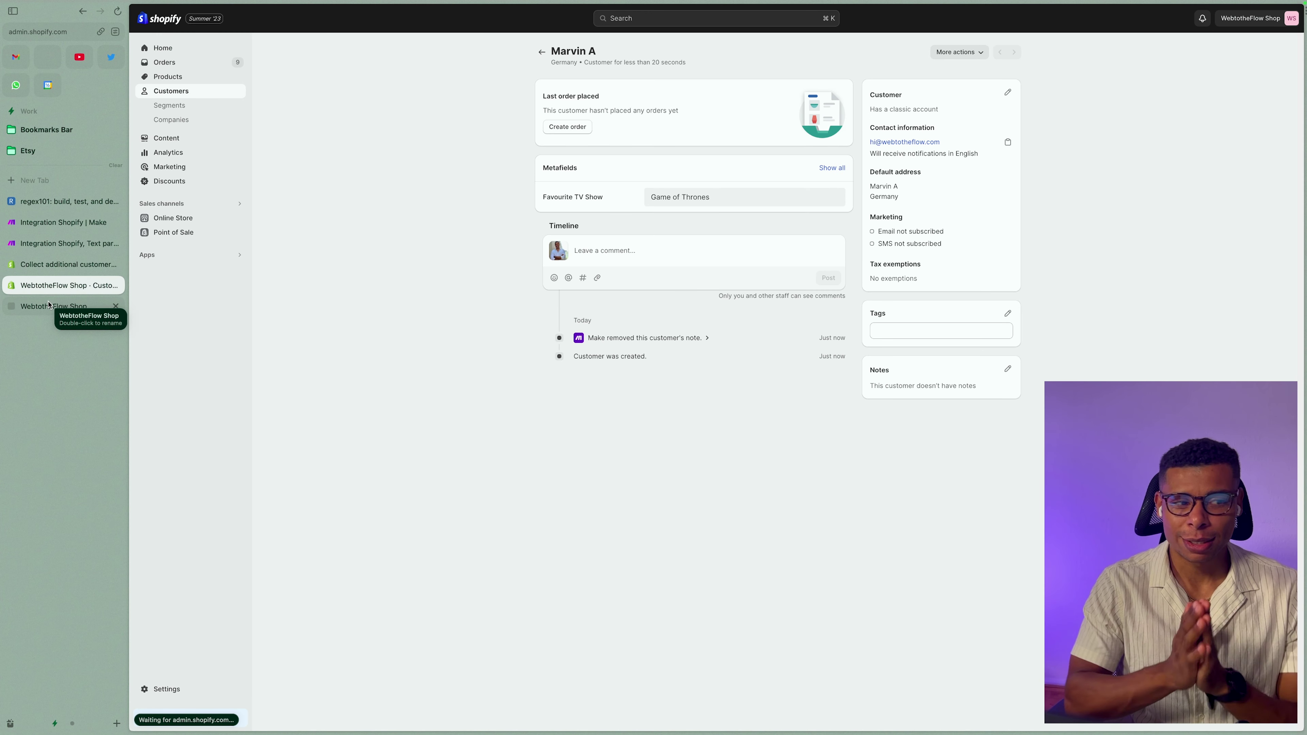